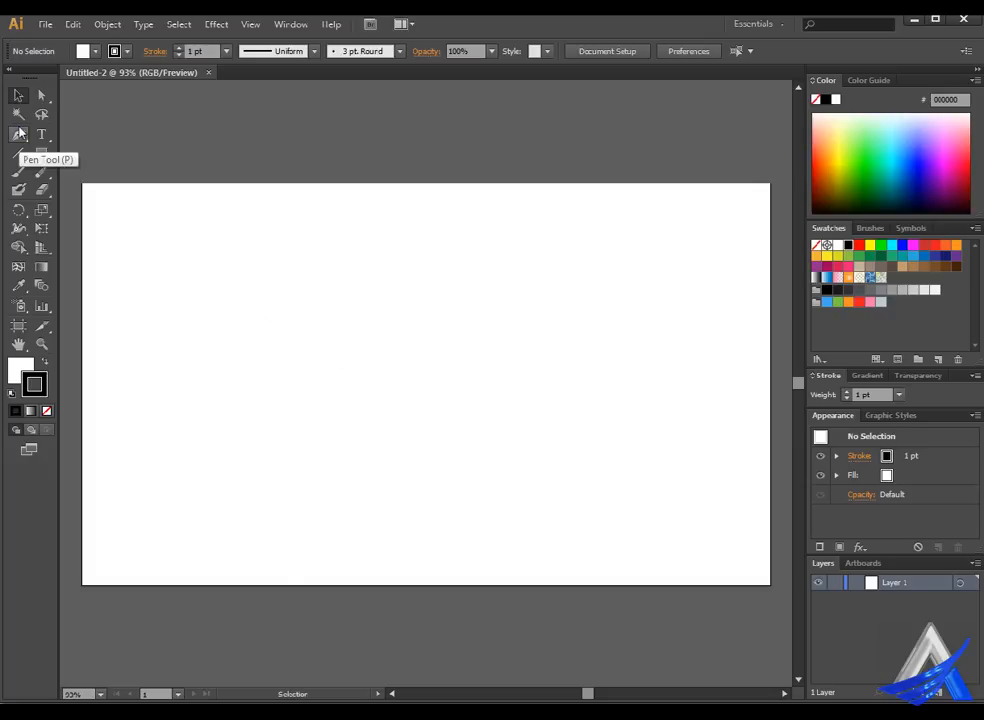
- Draw a closed rectangle about 465 px wide and 239 px high on the artboard with the Pen tool
{"action": "left_click", "coordinate": [19, 133]}
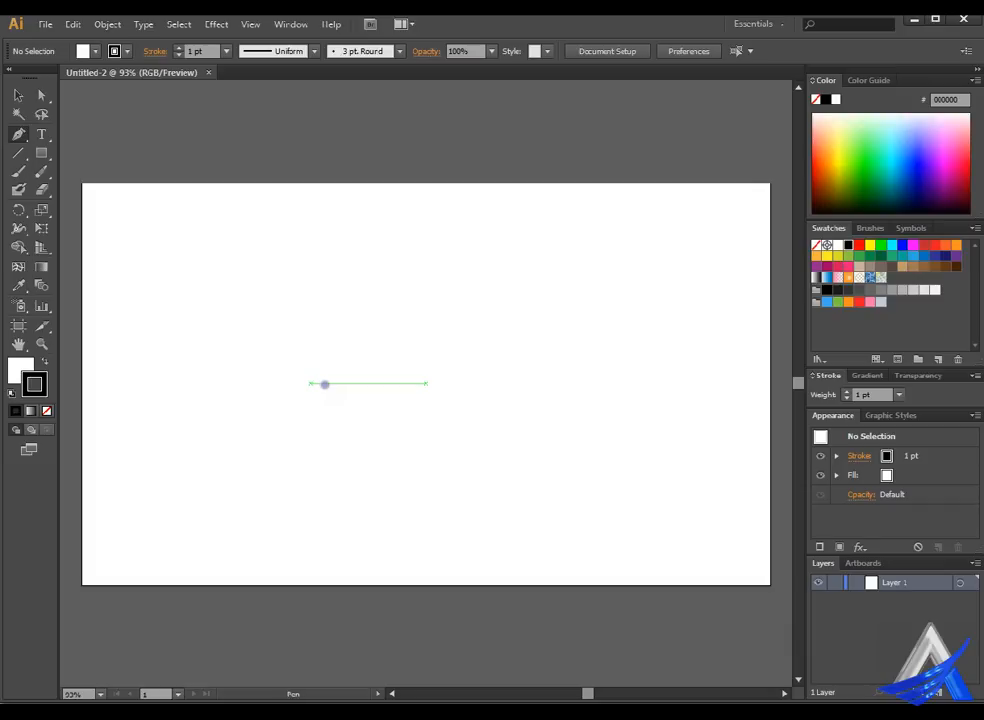
{"action": "left_click", "coordinate": [190, 285]}
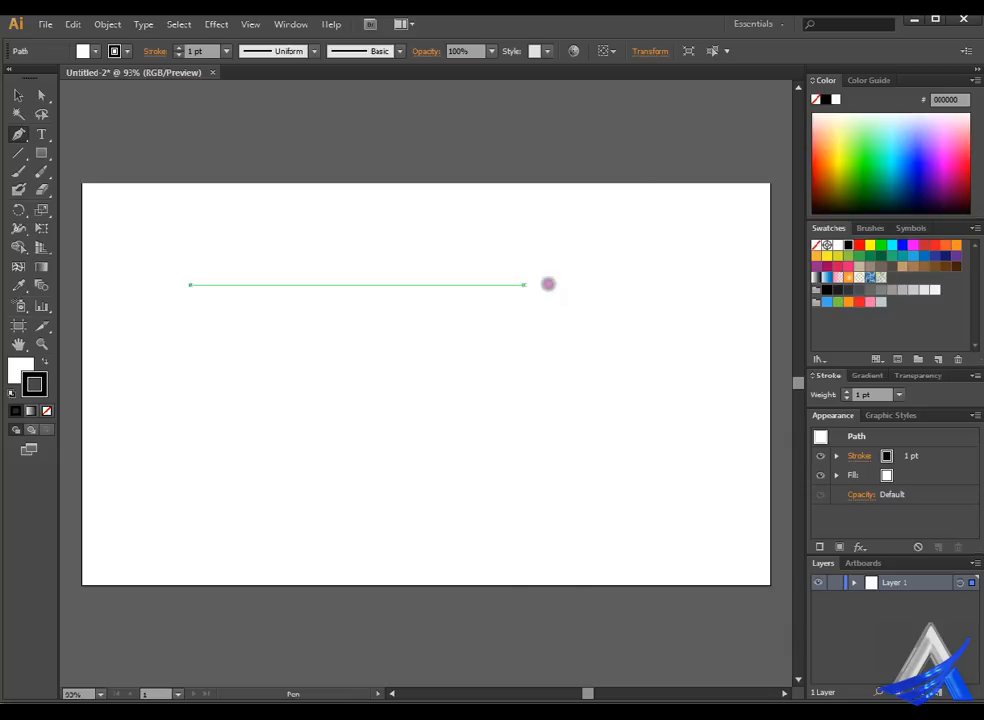
{"action": "left_click", "coordinate": [525, 285]}
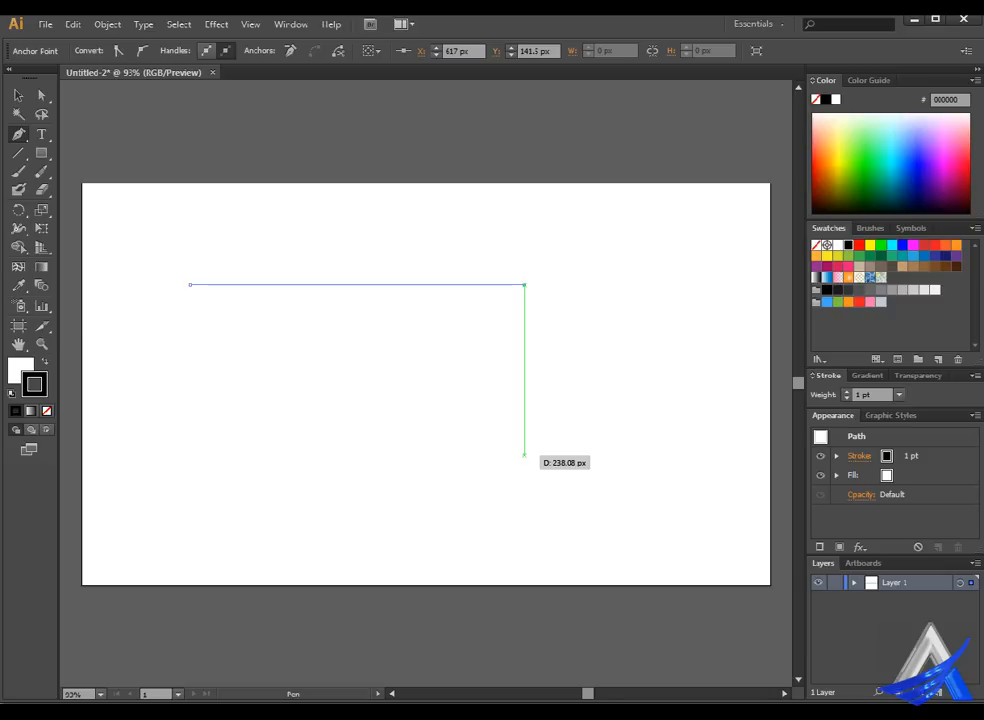
{"action": "left_click", "coordinate": [524, 455]}
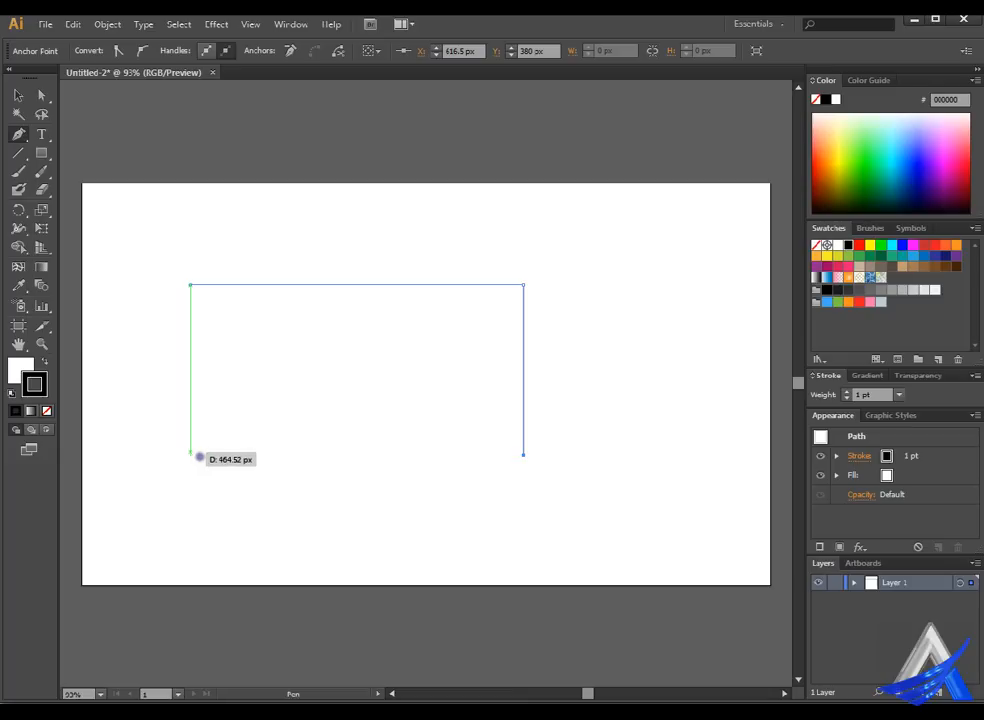
{"action": "left_click", "coordinate": [191, 455]}
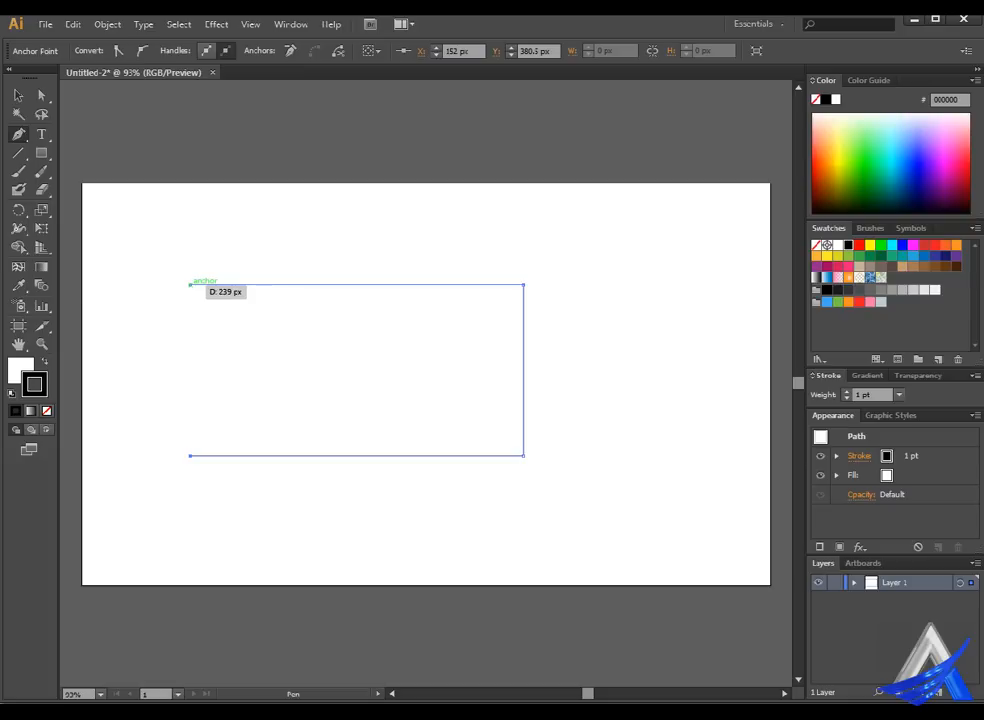
{"action": "left_click", "coordinate": [190, 284]}
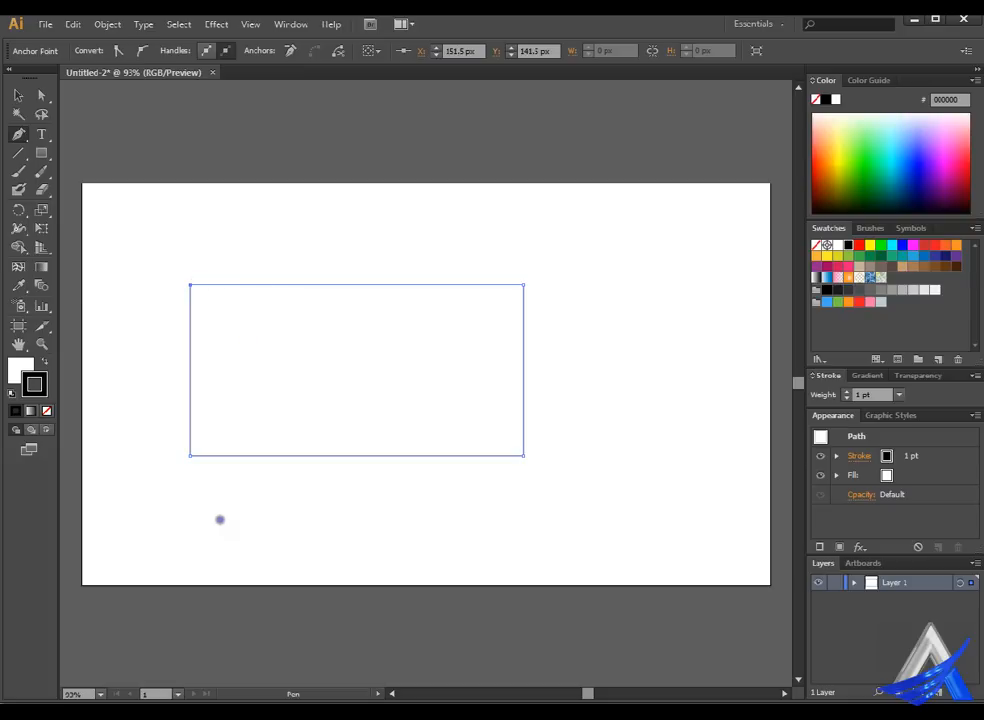
- Select the drawn rectangle and delete it from the artboard
{"action": "left_click", "coordinate": [19, 94]}
{"action": "left_click_drag", "start_coordinate": [177, 260], "coordinate": [460, 518]}
{"action": "left_click", "coordinate": [606, 527]}
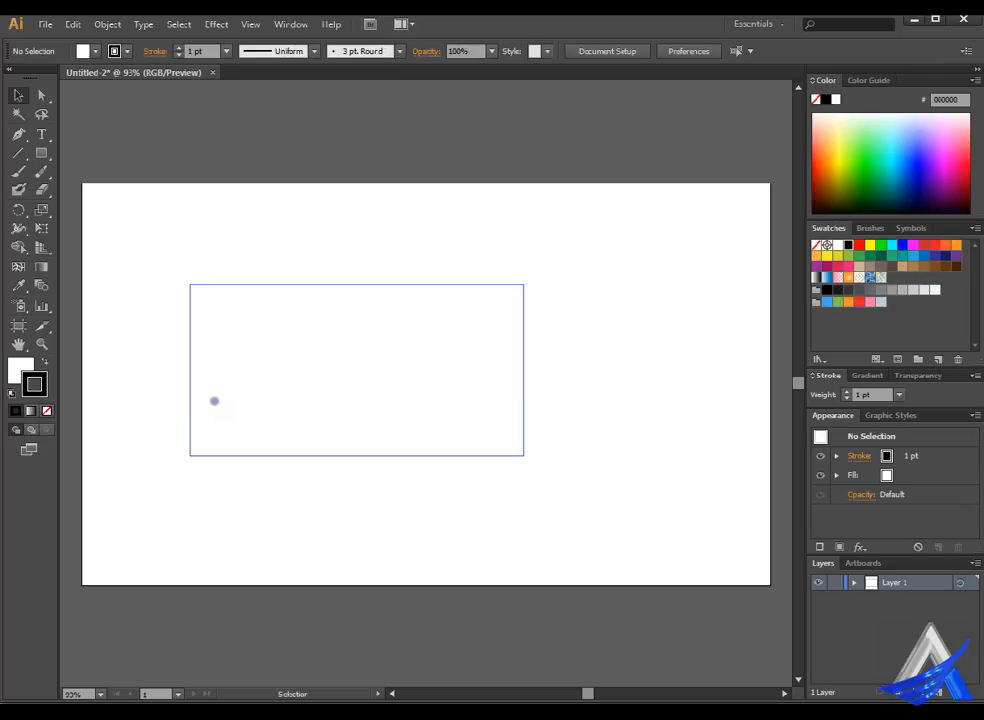
{"action": "left_click_drag", "start_coordinate": [158, 248], "coordinate": [261, 553]}
{"action": "key", "text": "Delete"}
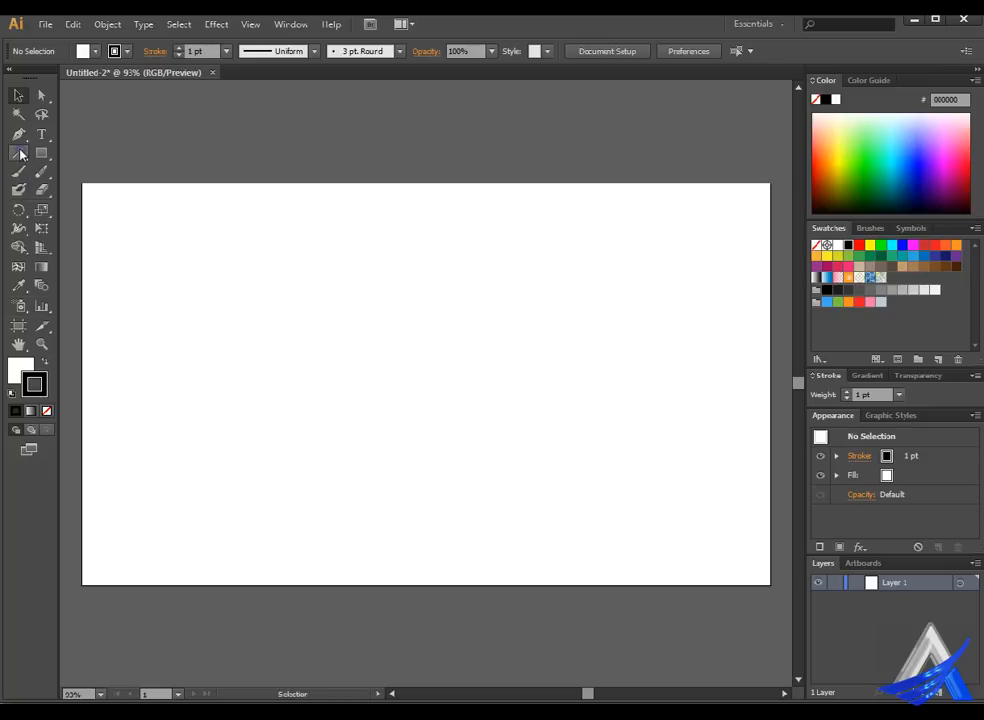
- Draw a closed four-sided Pen path with a slanted left side, about 493 px along its top edge and 517 px along its bottom edge
{"action": "left_click", "coordinate": [18, 133]}
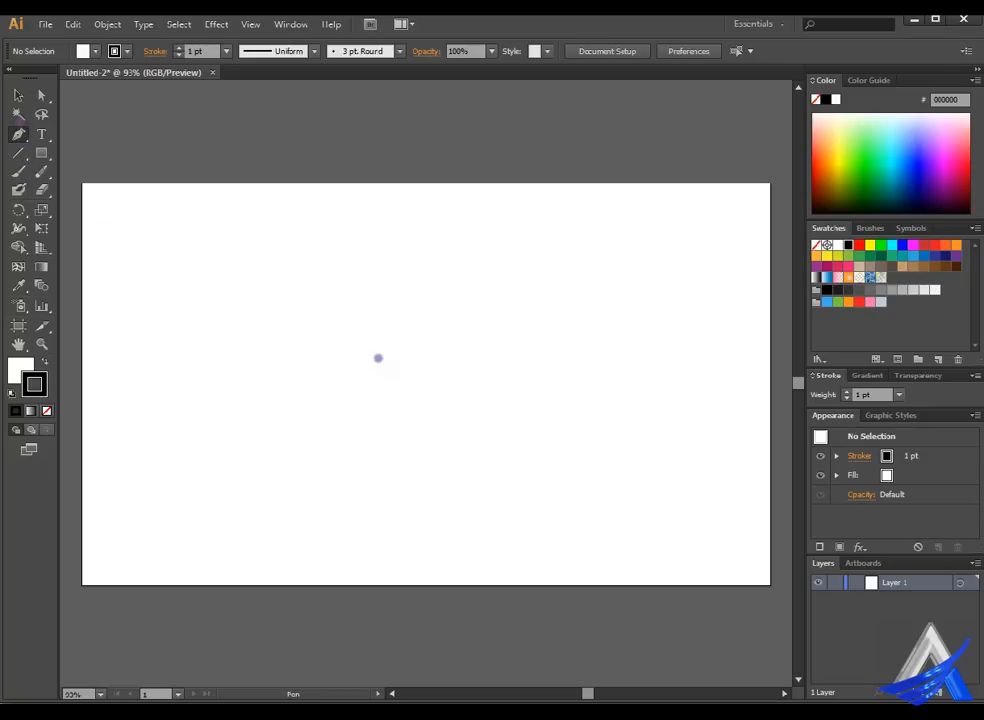
{"action": "left_click", "coordinate": [178, 287]}
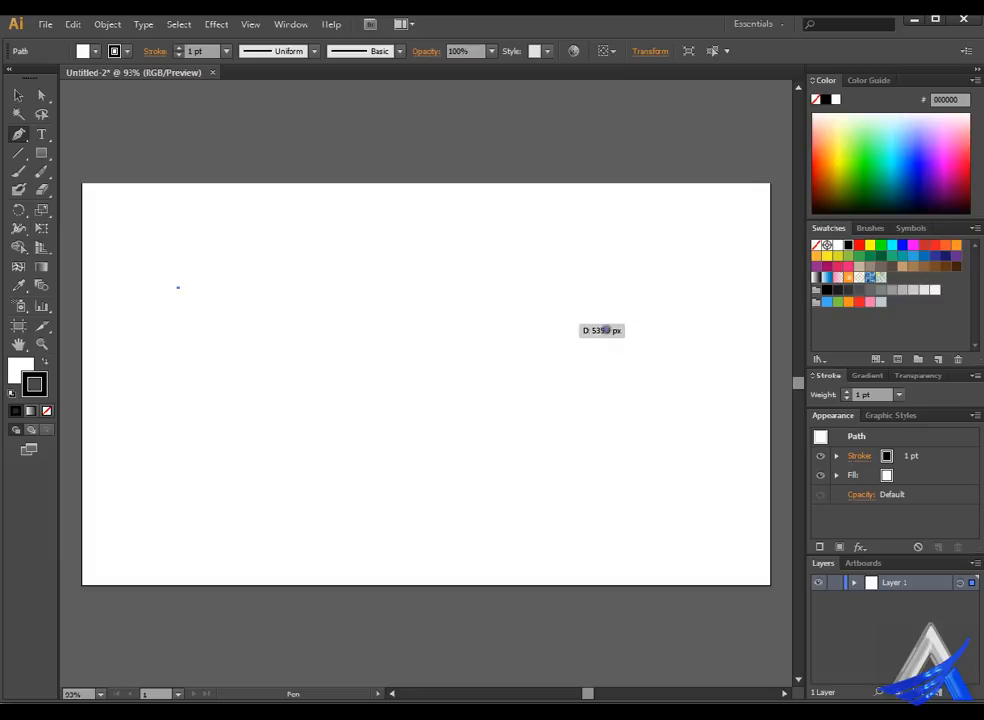
{"action": "left_click", "coordinate": [533, 287]}
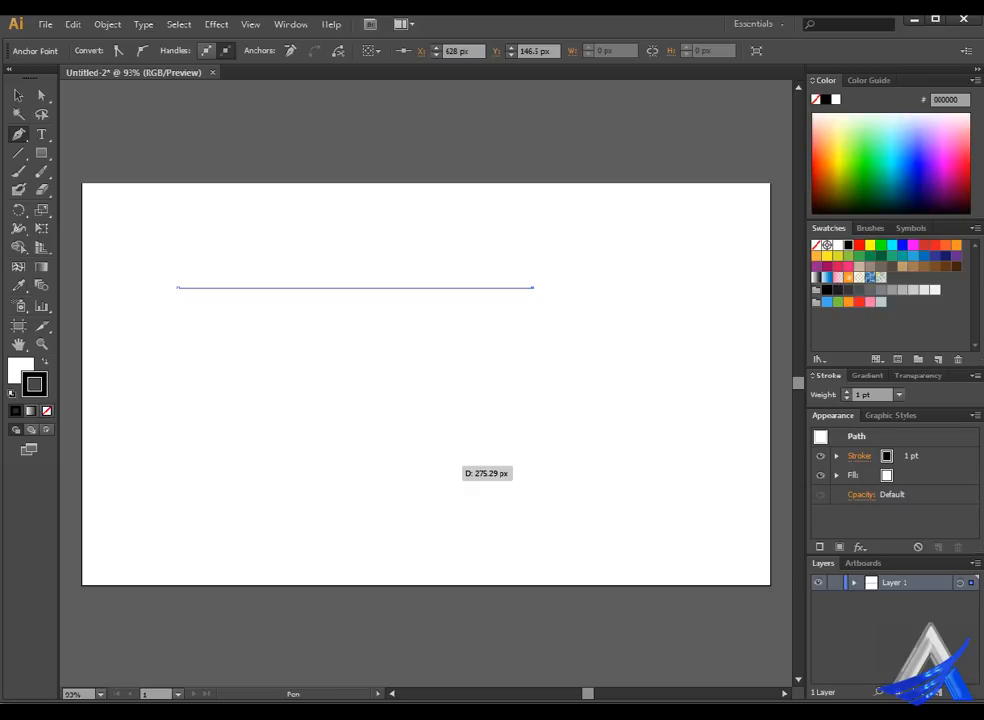
{"action": "left_click", "coordinate": [400, 419]}
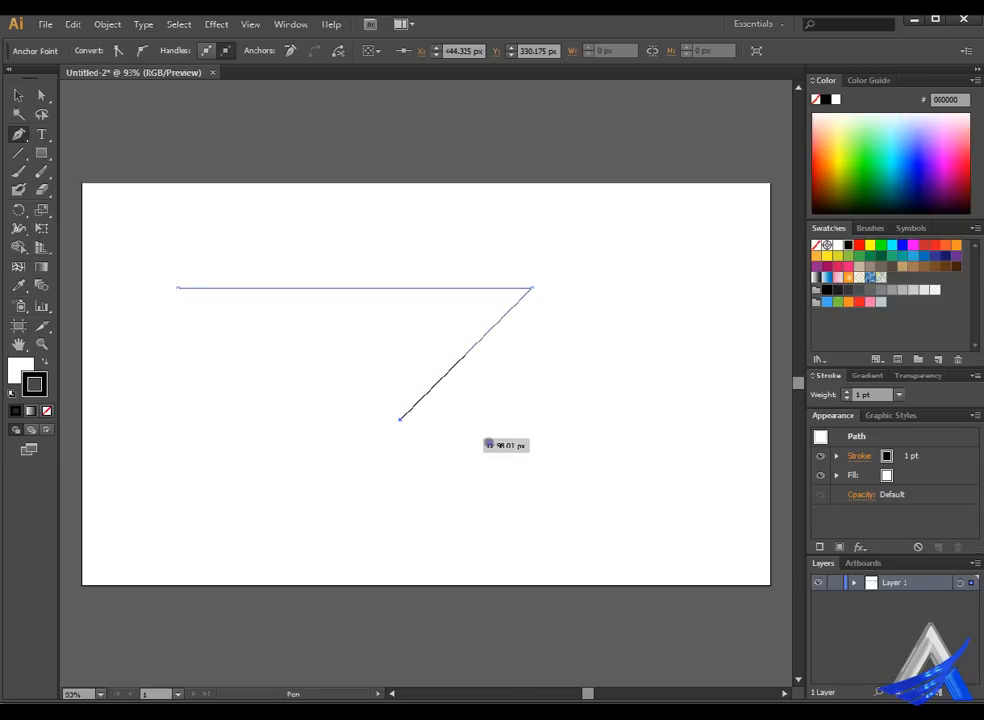
{"action": "key", "text": "ctrl+z"}
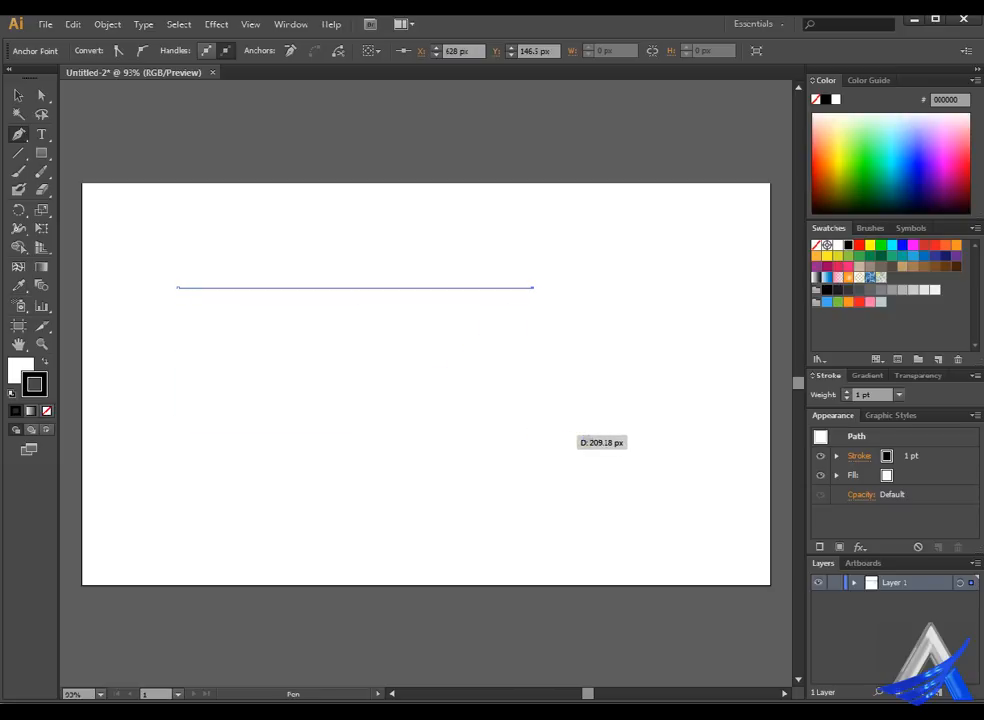
{"action": "left_click", "coordinate": [531, 434]}
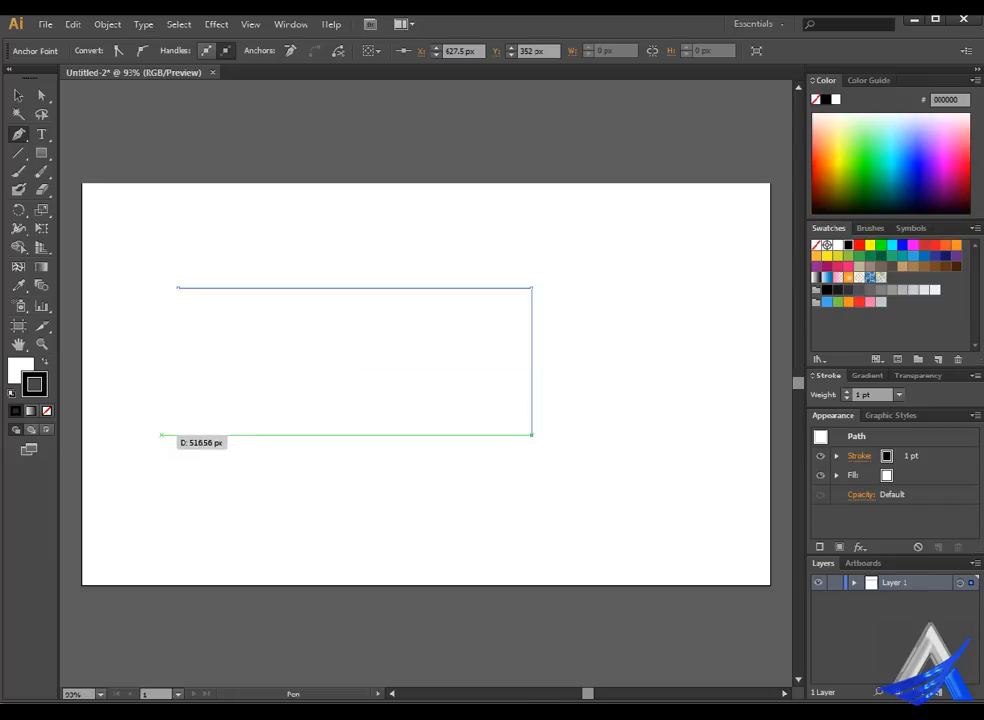
{"action": "left_click", "coordinate": [161, 435]}
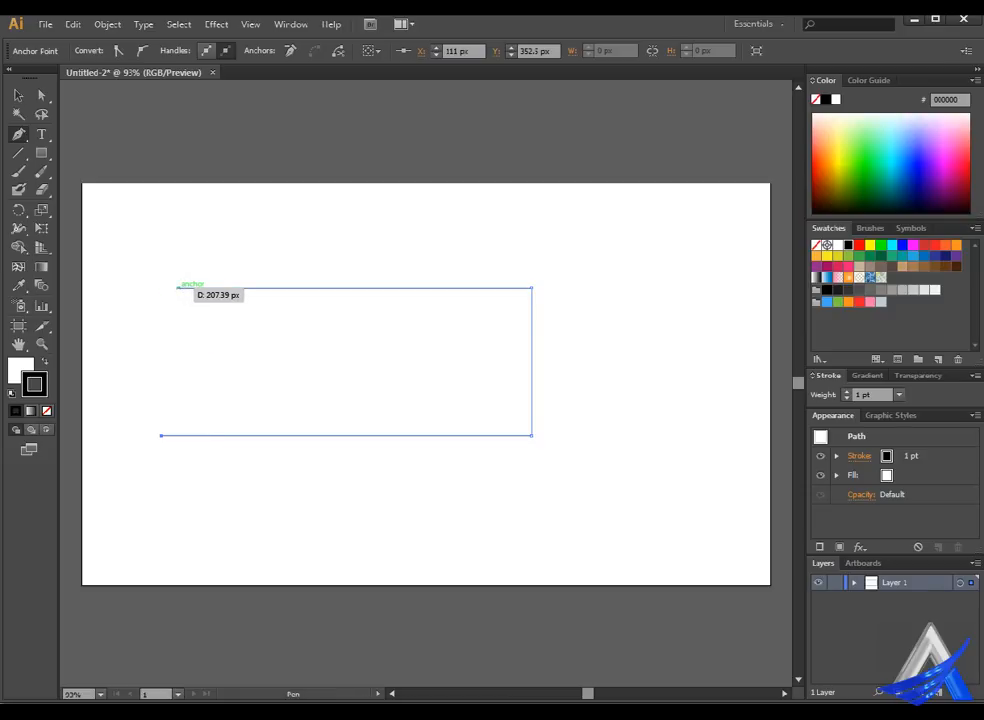
{"action": "left_click", "coordinate": [178, 288]}
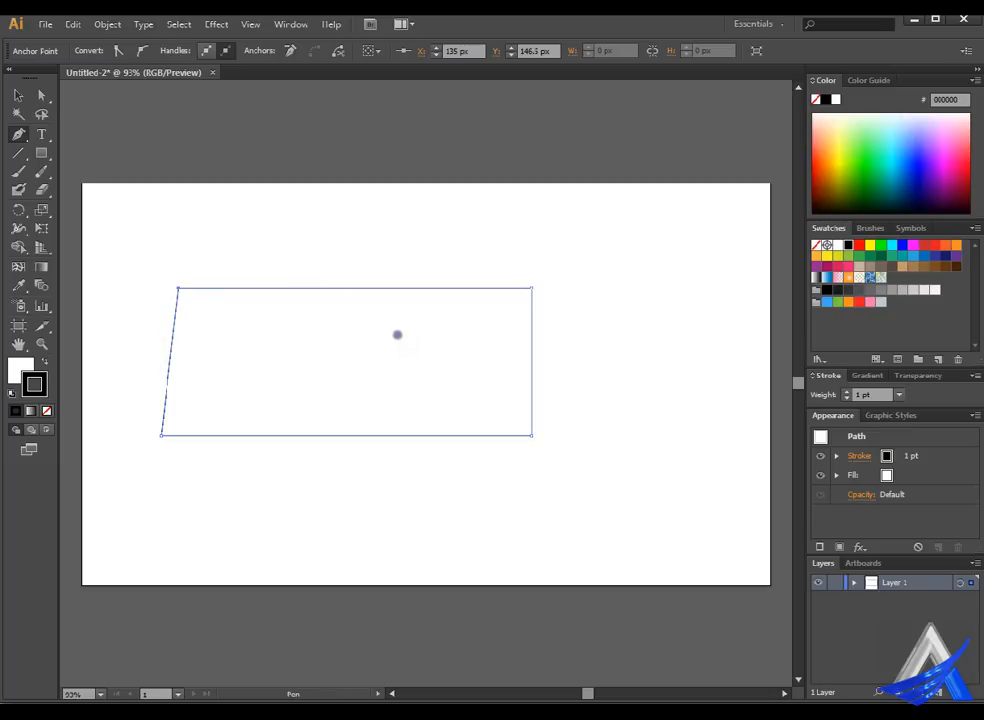
- Undo the entire four-sided path, point by point, until the artboard is empty
{"action": "key", "text": "ctrl+z"}
{"action": "key", "text": "ctrl+z"}
{"action": "key", "text": "ctrl+z"}
{"action": "key", "text": "ctrl+z"}
{"action": "key", "text": "ctrl+z"}
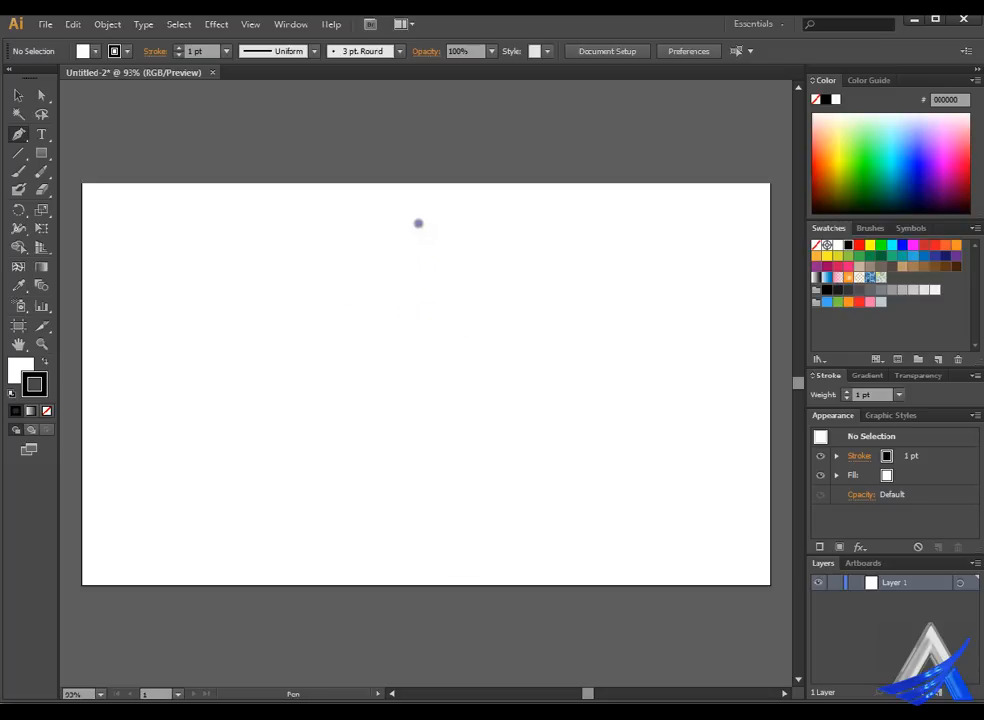
- Draw a closed five-pointed star about 411 px wide and 345 px high with straight Pen tool segments
{"action": "left_click", "coordinate": [387, 218]}
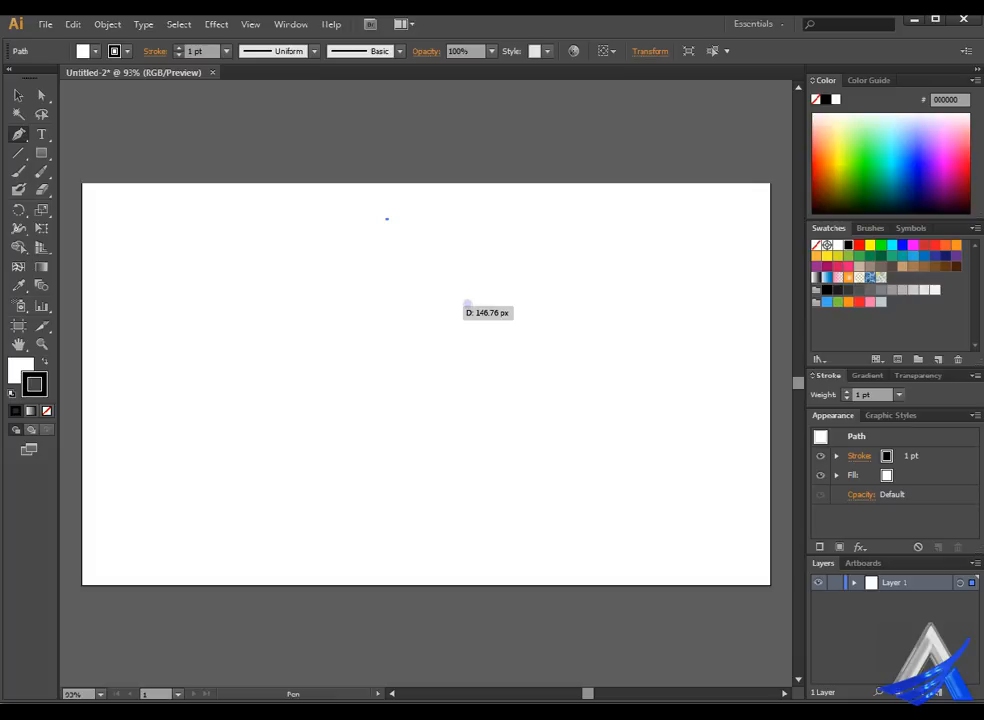
{"action": "left_click", "coordinate": [447, 305]}
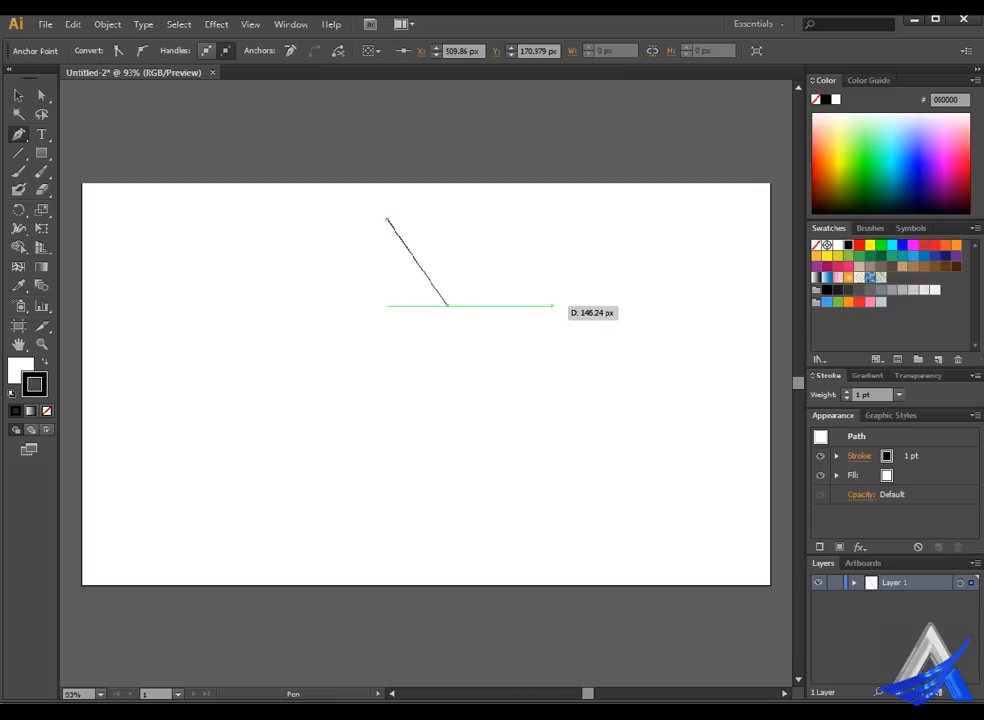
{"action": "left_click", "coordinate": [552, 305]}
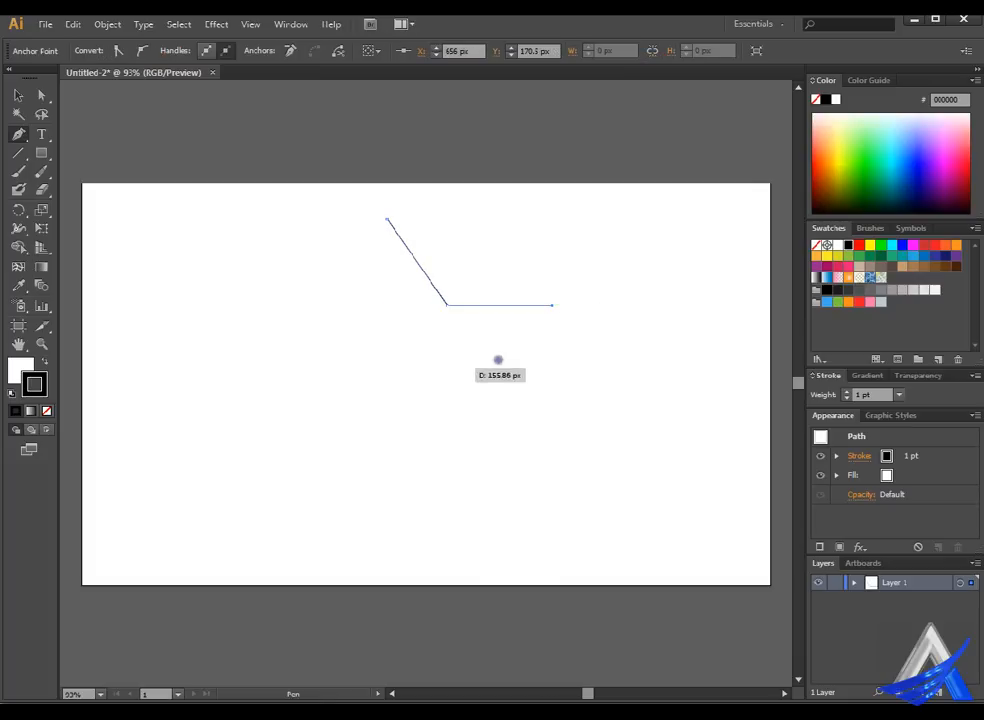
{"action": "left_click", "coordinate": [447, 366]}
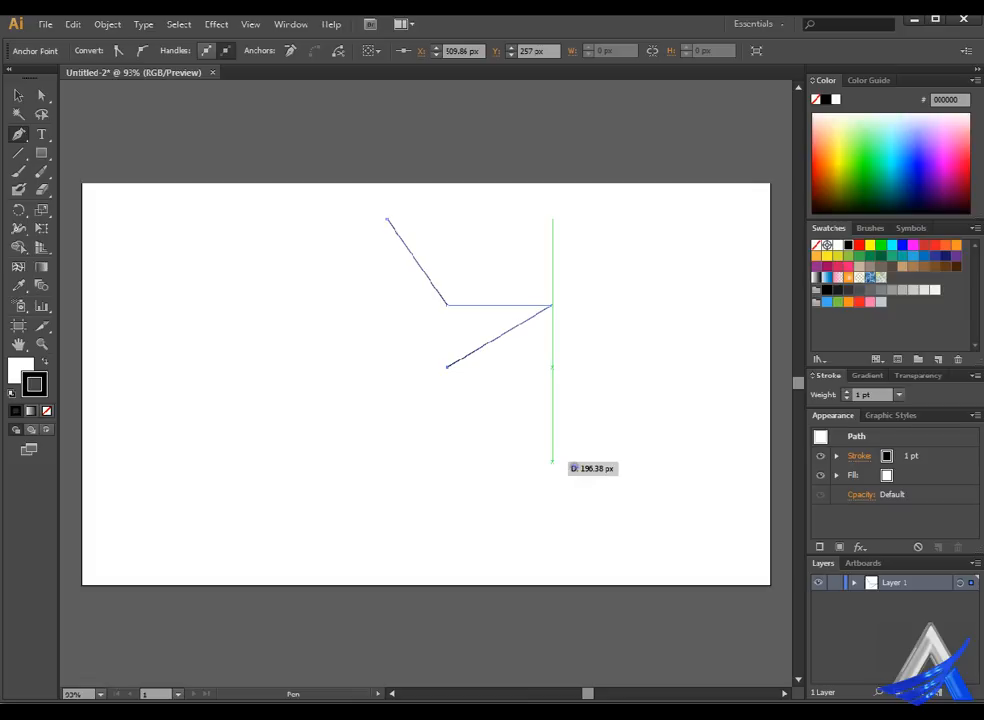
{"action": "left_click", "coordinate": [552, 461]}
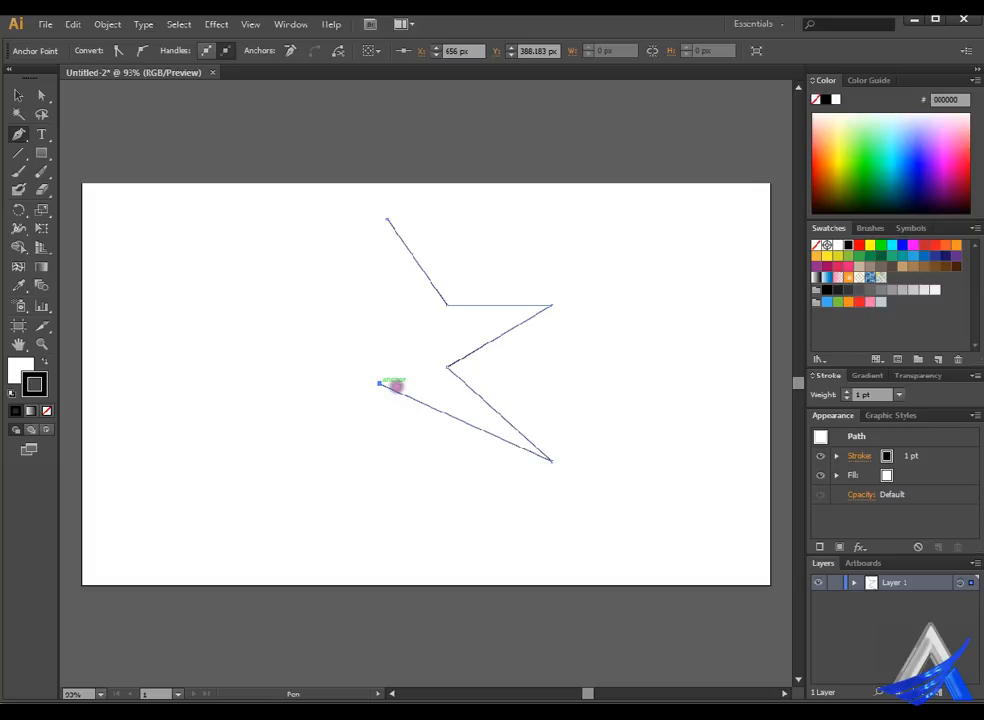
{"action": "left_click", "coordinate": [379, 383]}
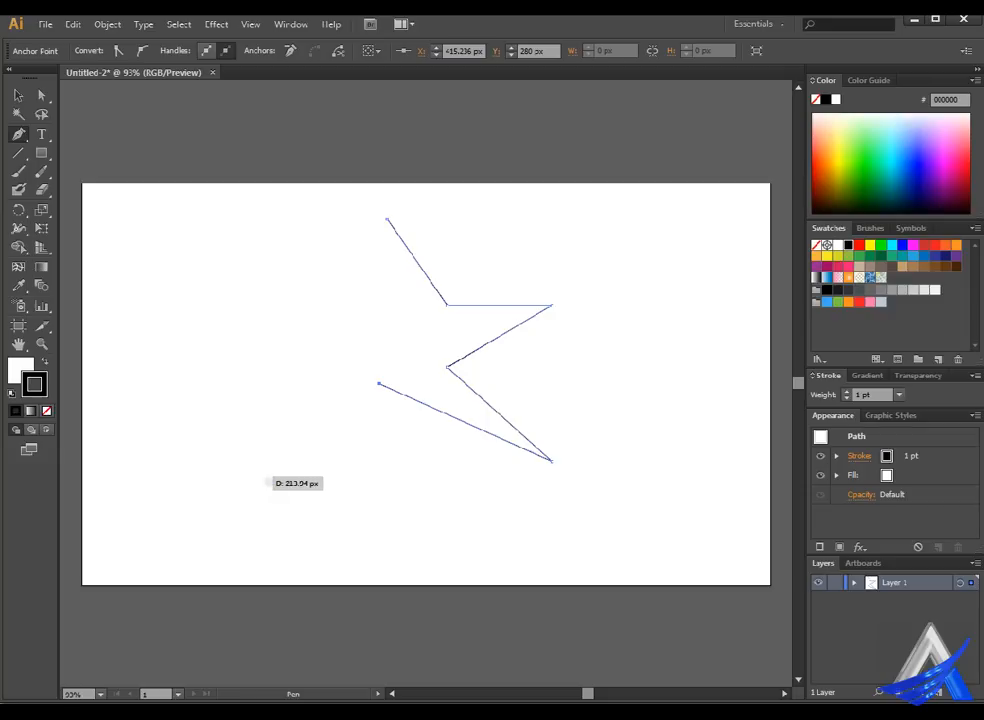
{"action": "left_click", "coordinate": [257, 465]}
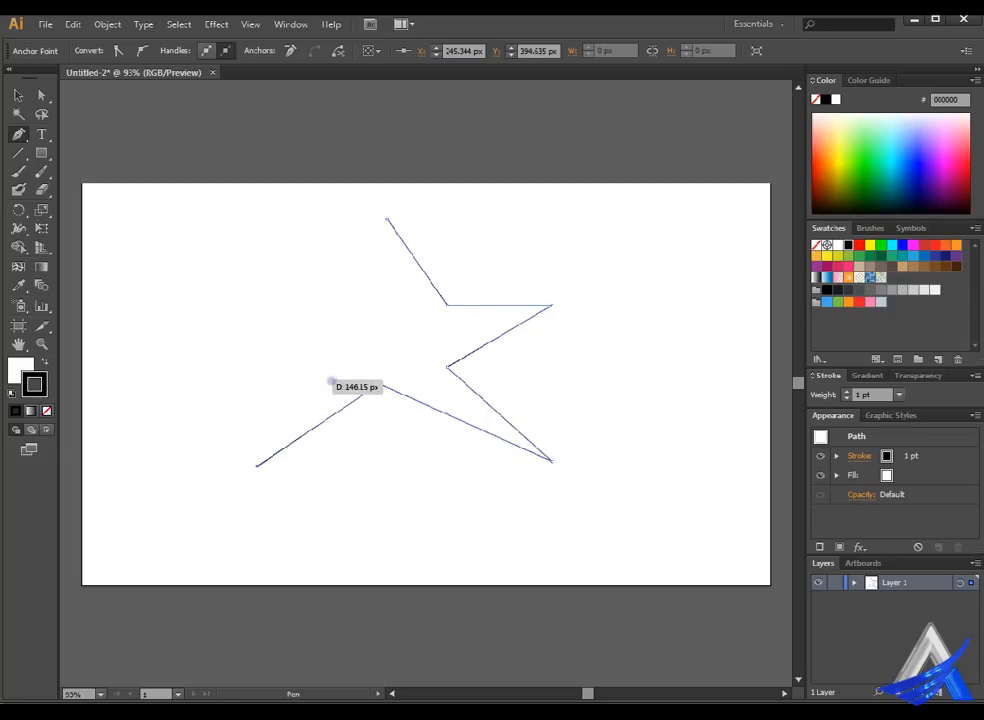
{"action": "left_click", "coordinate": [329, 350]}
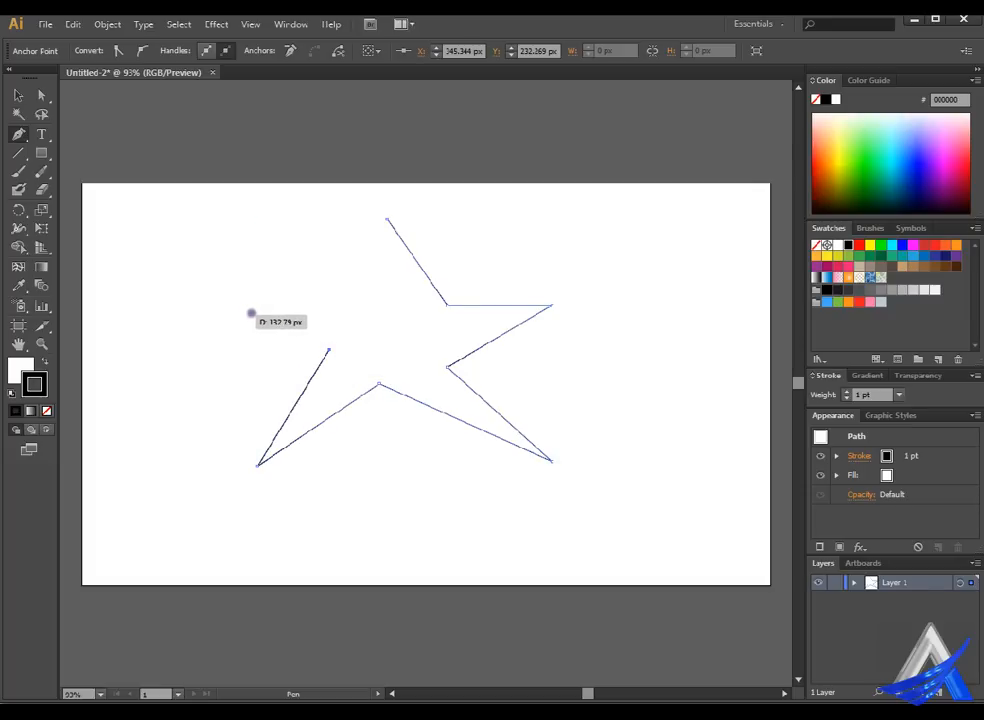
{"action": "left_click", "coordinate": [258, 315]}
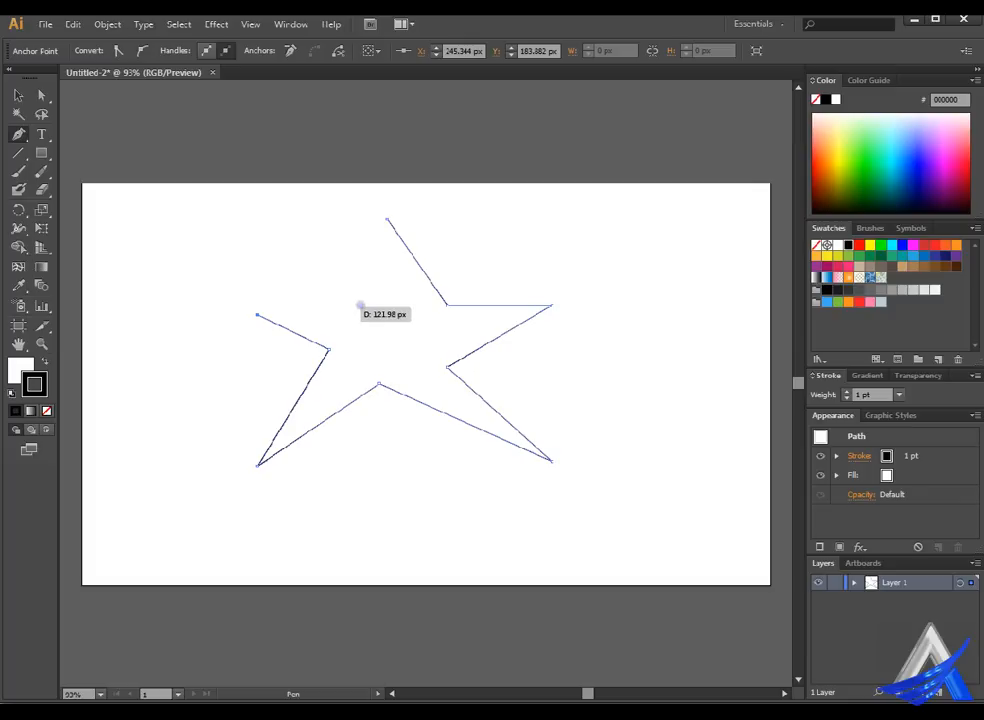
{"action": "left_click", "coordinate": [365, 304]}
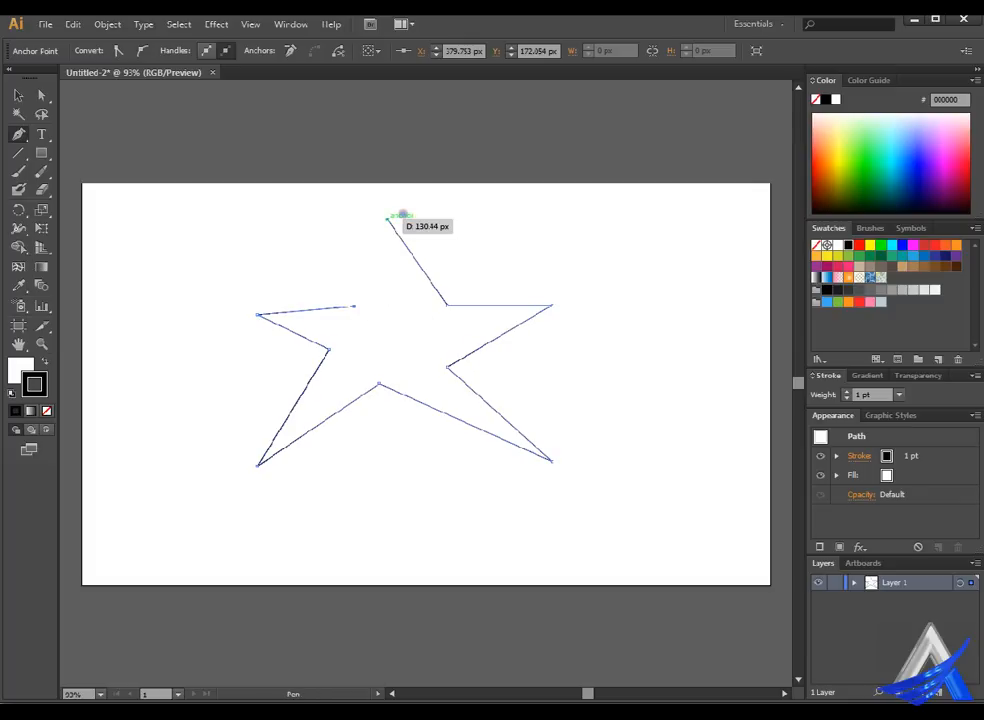
{"action": "left_click", "coordinate": [388, 218]}
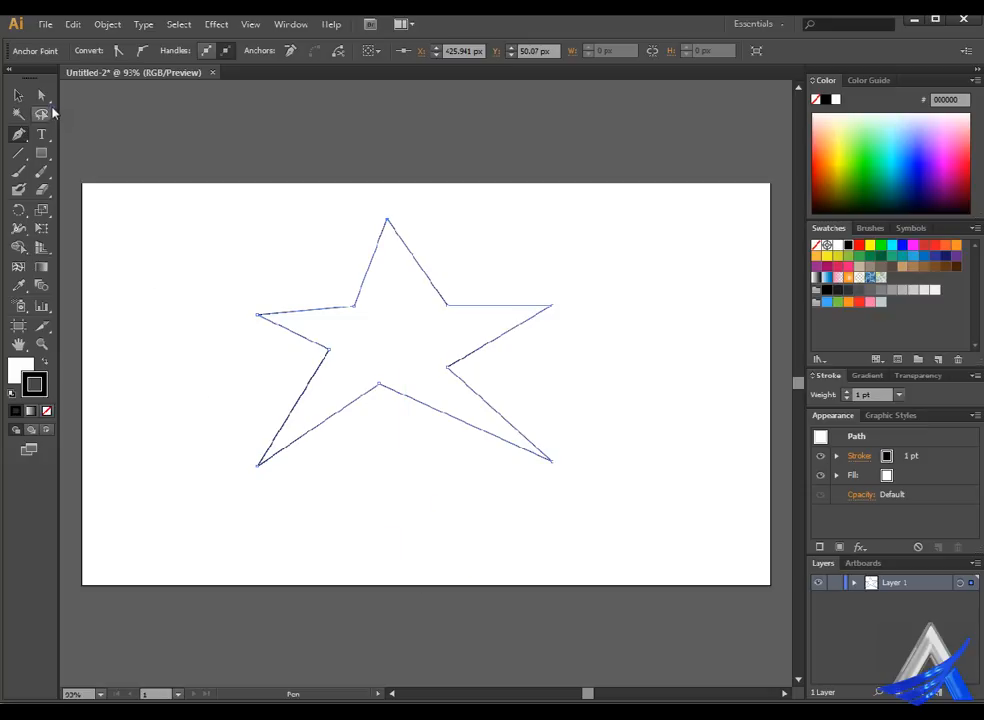
- Nudge the anchor point at the star's upper-left tip about 37 px outward to the left with the Direct Selection tool
{"action": "left_click", "coordinate": [43, 94]}
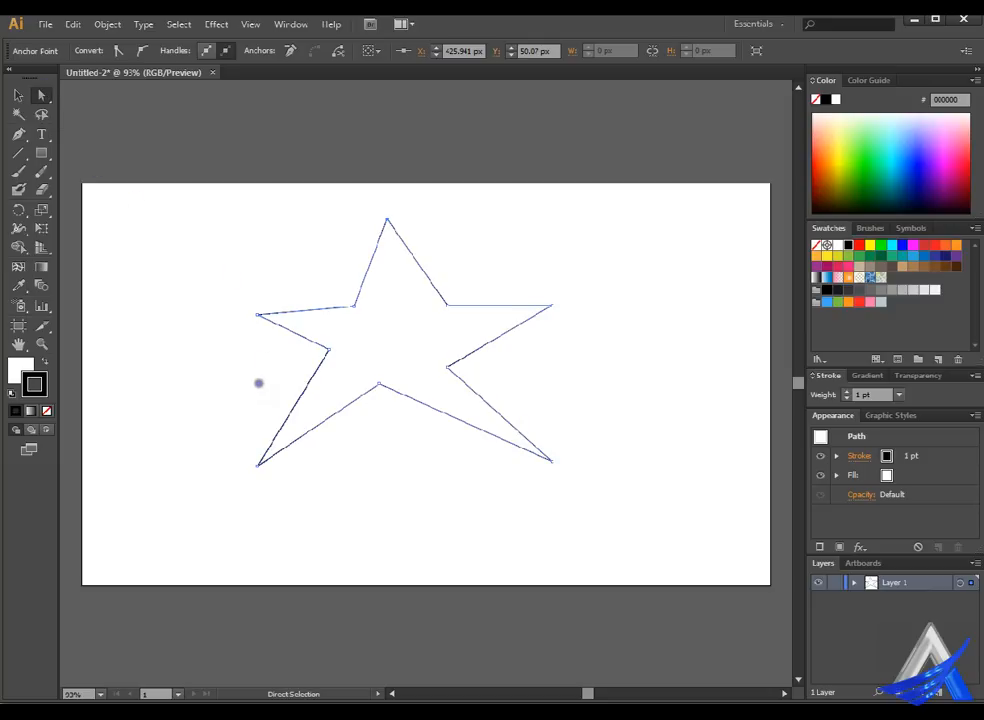
{"action": "left_click", "coordinate": [258, 314]}
{"action": "key", "text": "Left"}
{"action": "key", "text": "Left"}
{"action": "key", "text": "Left"}
{"action": "key", "text": "Left"}
{"action": "key", "text": "Left"}
{"action": "key", "text": "Left"}
{"action": "key", "text": "Left"}
{"action": "key", "text": "Left"}
{"action": "key", "text": "Left"}
{"action": "key", "text": "Left"}
{"action": "key", "text": "Left"}
{"action": "key", "text": "Left"}
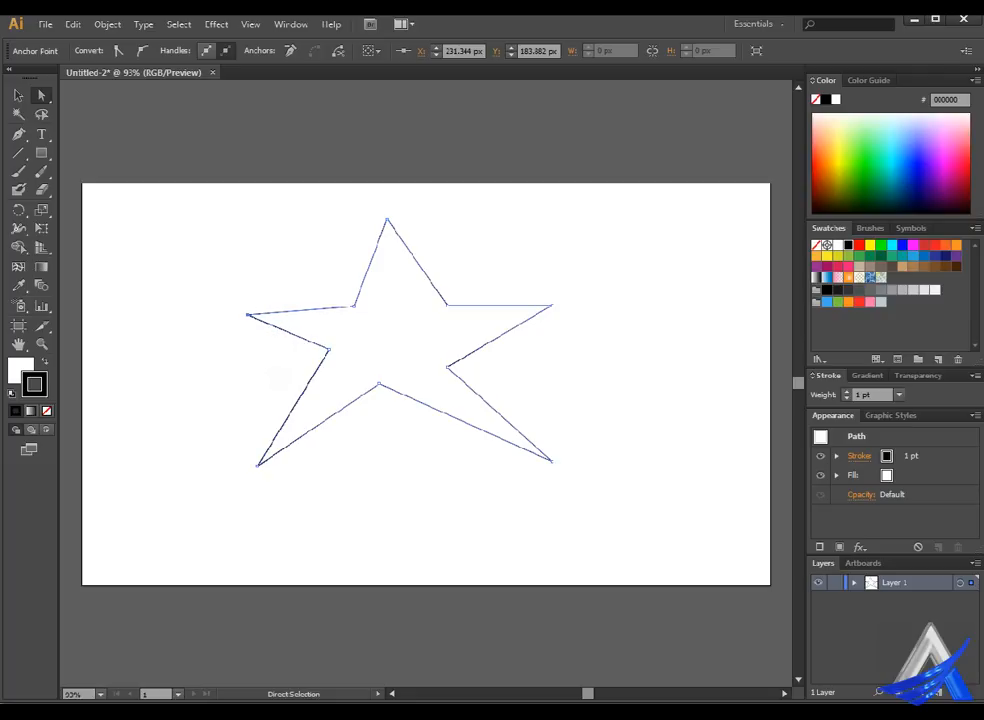
{"action": "key", "text": "Left"}
{"action": "key", "text": "Left"}
{"action": "key", "text": "Left"}
{"action": "key", "text": "Left"}
{"action": "key", "text": "Left"}
{"action": "key", "text": "Left"}
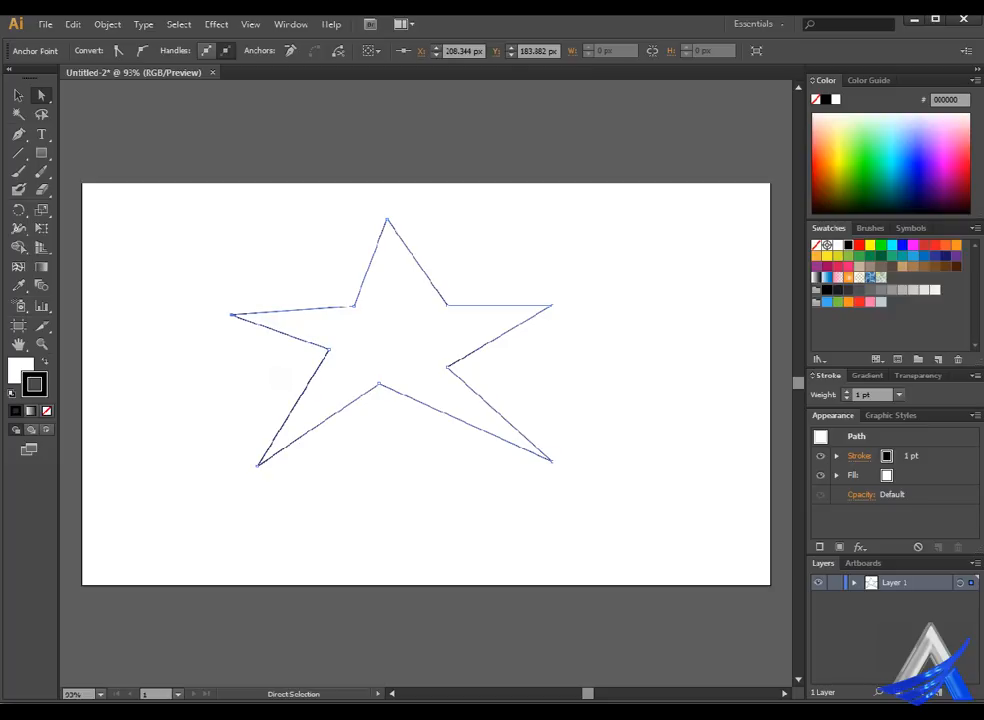
- Nudge the star's upper-left tip anchor up about 12 px to level the arm's upper edge
{"action": "key", "text": "Up"}
{"action": "key", "text": "Up"}
{"action": "key", "text": "Up"}
{"action": "key", "text": "Up"}
{"action": "key", "text": "Up"}
{"action": "key", "text": "Up"}
{"action": "key", "text": "Up"}
{"action": "key", "text": "Up"}
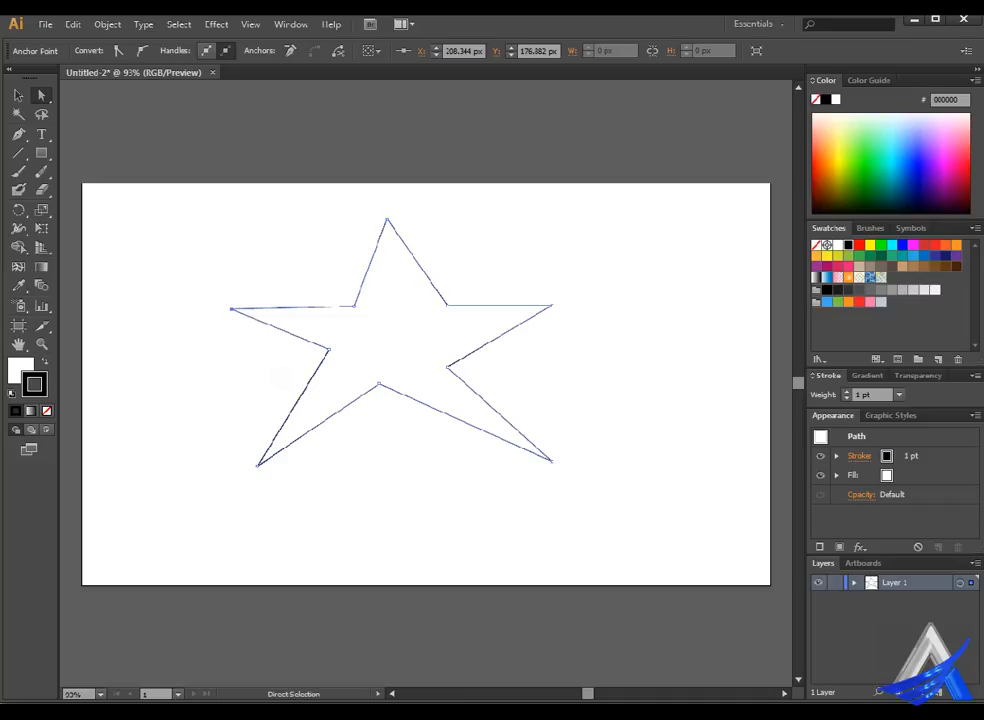
{"action": "key", "text": "Up"}
{"action": "key", "text": "Up"}
{"action": "key", "text": "Up"}
{"action": "key", "text": "Up"}
{"action": "key", "text": "Up"}
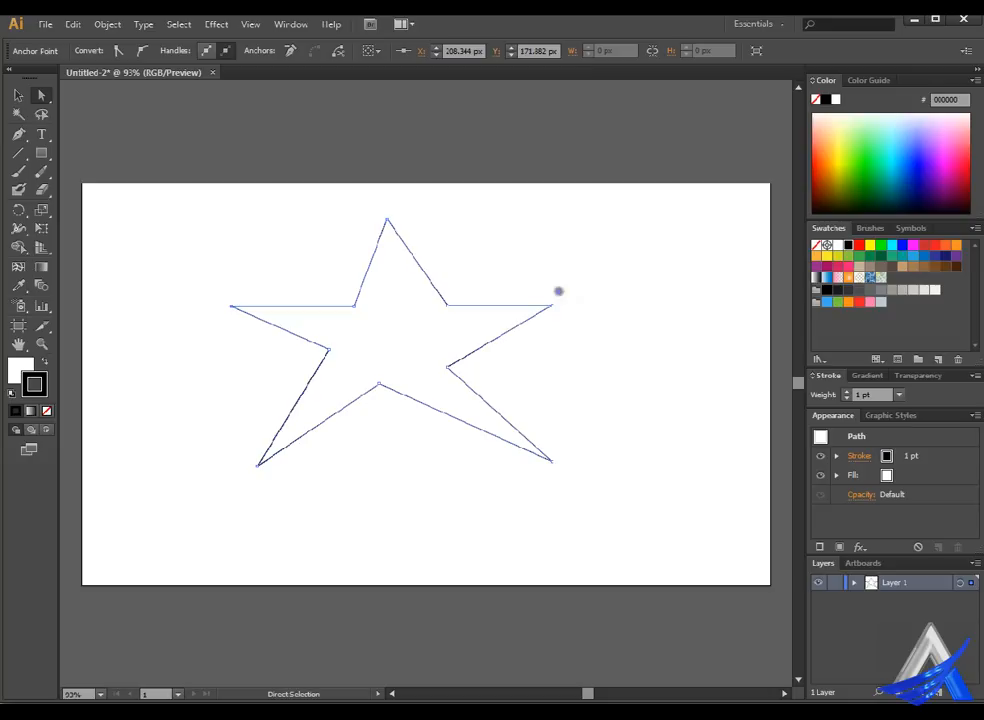
- Shift the whole star slightly up and to the right, deselect it, and return to the Direct Selection tool
{"action": "left_click_drag", "start_coordinate": [472, 318], "coordinate": [453, 296]}
{"action": "left_click", "coordinate": [15, 94]}
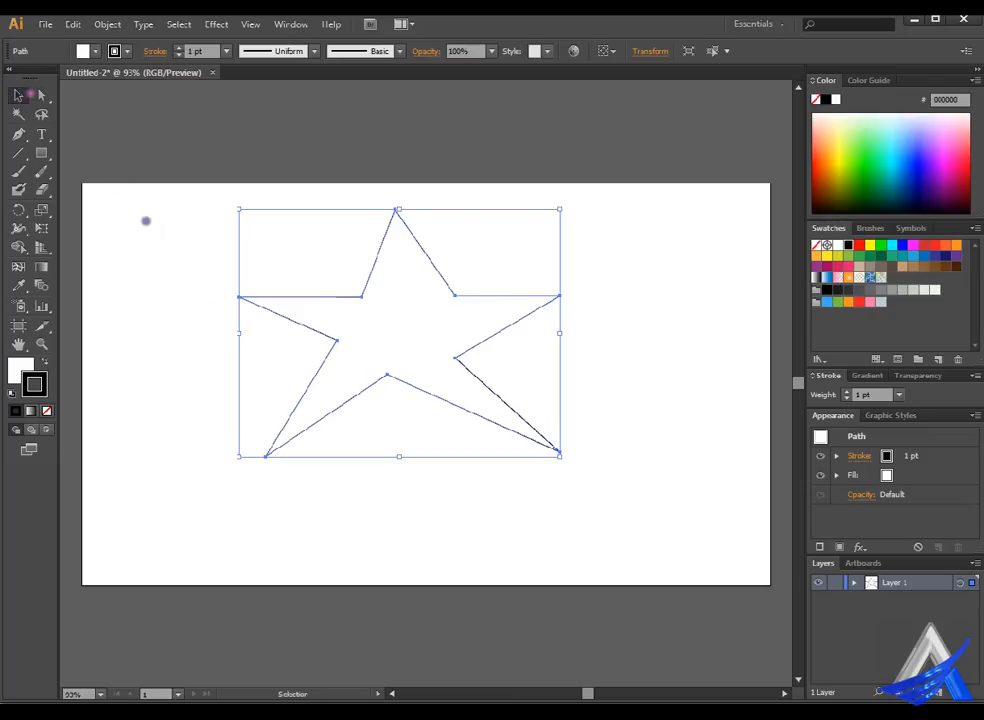
{"action": "left_click", "coordinate": [146, 220]}
{"action": "left_click", "coordinate": [42, 95]}
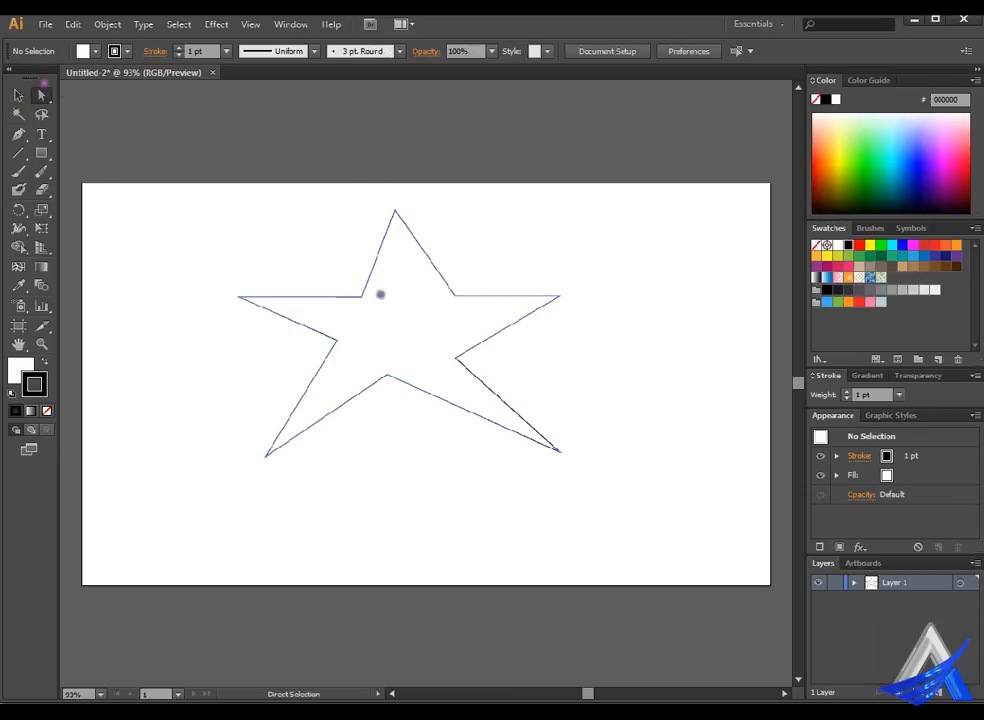
- Nudge the inner anchor at the right base of the star's top arm about 23 px to the left
{"action": "mouse_move", "coordinate": [455, 296]}
{"action": "left_mouse_down"}
{"action": "mouse_move", "coordinate": [483, 299]}
{"action": "mouse_move", "coordinate": [456, 297]}
{"action": "left_mouse_up"}
{"action": "left_click", "coordinate": [472, 295]}
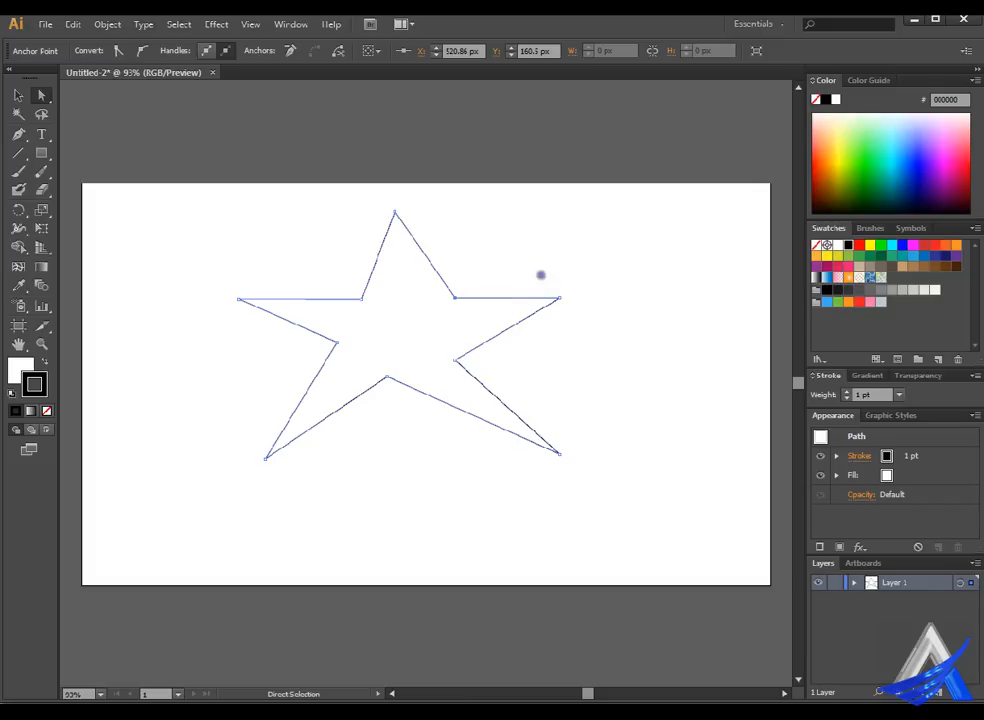
{"action": "key", "text": "Left"}
{"action": "key", "text": "Left"}
{"action": "key", "text": "Left"}
{"action": "key", "text": "Left"}
{"action": "key", "text": "Left"}
{"action": "key", "text": "Left"}
{"action": "key", "text": "Left"}
{"action": "key", "text": "Left"}
{"action": "key", "text": "Left"}
{"action": "key", "text": "Left"}
{"action": "key", "text": "Left"}
{"action": "key", "text": "Left"}
{"action": "key", "text": "Left"}
{"action": "key", "text": "Left"}
{"action": "key", "text": "Left"}
{"action": "key", "text": "Left"}
{"action": "key", "text": "Left"}
{"action": "key", "text": "Left"}
{"action": "key", "text": "Left"}
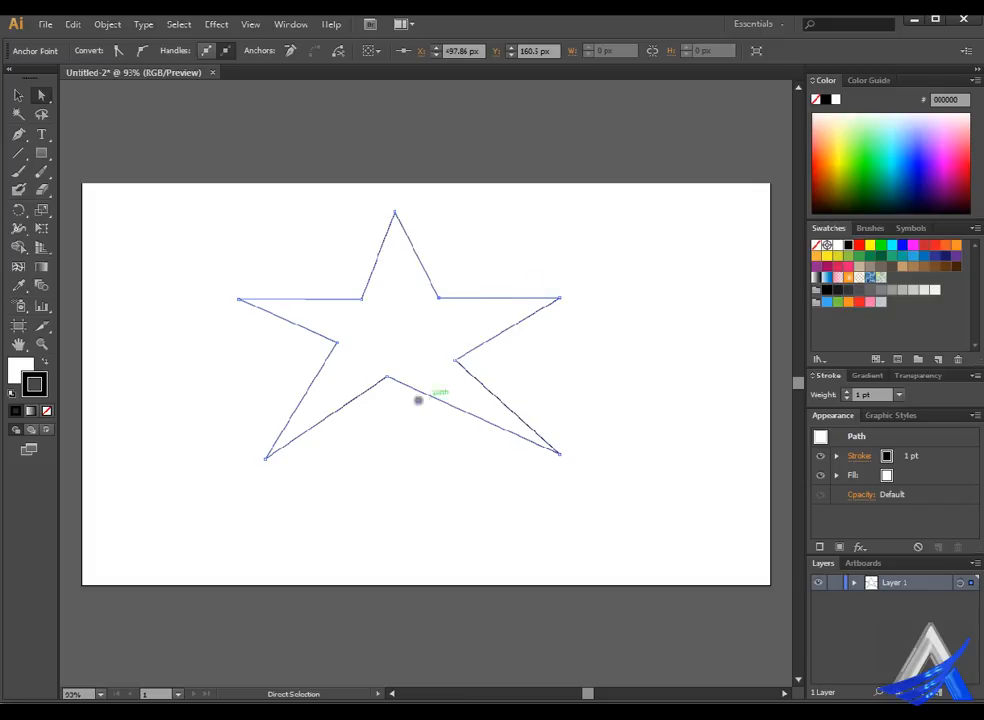
- Move the inner anchor between the two right arms about 20 px outward to the right and about 15 px up
{"action": "left_click", "coordinate": [468, 359]}
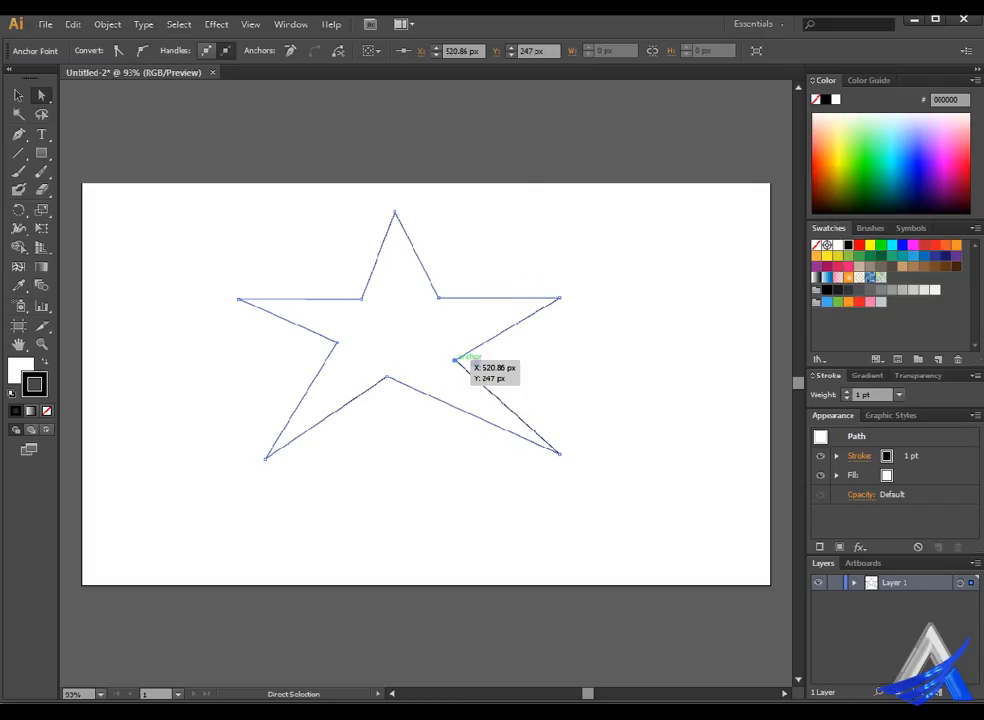
{"action": "left_click_drag", "start_coordinate": [455, 358], "coordinate": [473, 358]}
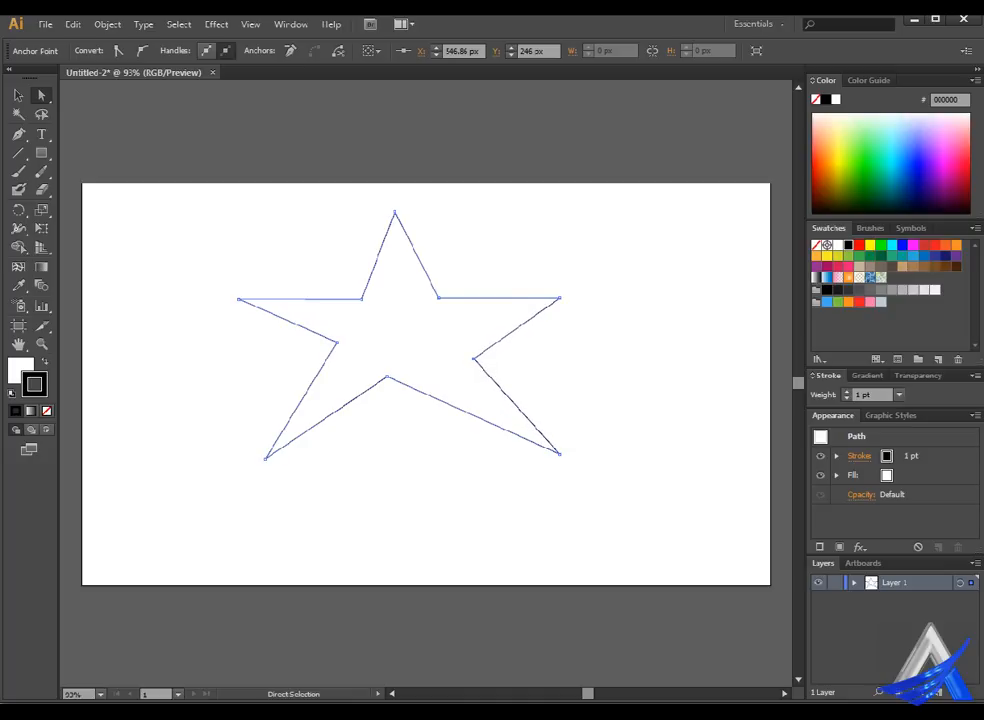
{"action": "key", "text": "Up"}
{"action": "key", "text": "Up"}
{"action": "key", "text": "Up"}
{"action": "key", "text": "Up"}
{"action": "key", "text": "Up"}
{"action": "key", "text": "Up"}
{"action": "key", "text": "Up"}
{"action": "key", "text": "Up"}
{"action": "key", "text": "Up"}
{"action": "key", "text": "Up"}
{"action": "key", "text": "Up"}
{"action": "key", "text": "Up"}
{"action": "key", "text": "Up"}
{"action": "key", "text": "Up"}
{"action": "key", "text": "Left"}
{"action": "key", "text": "Left"}
{"action": "key", "text": "Left"}
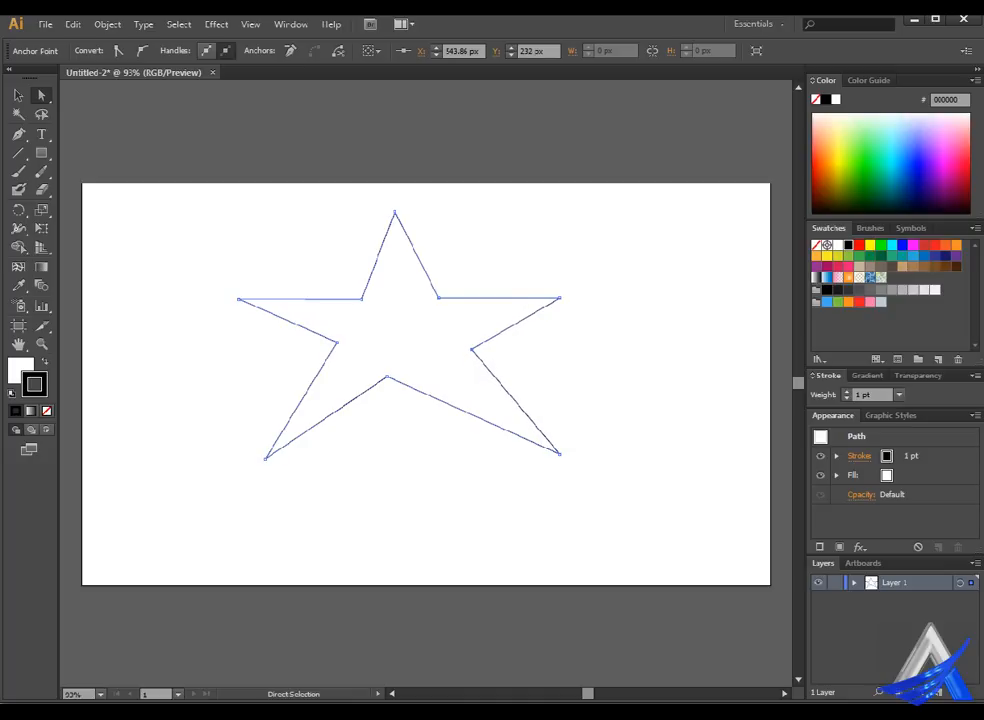
{"action": "key", "text": "Left"}
{"action": "key", "text": "Left"}
{"action": "key", "text": "Left"}
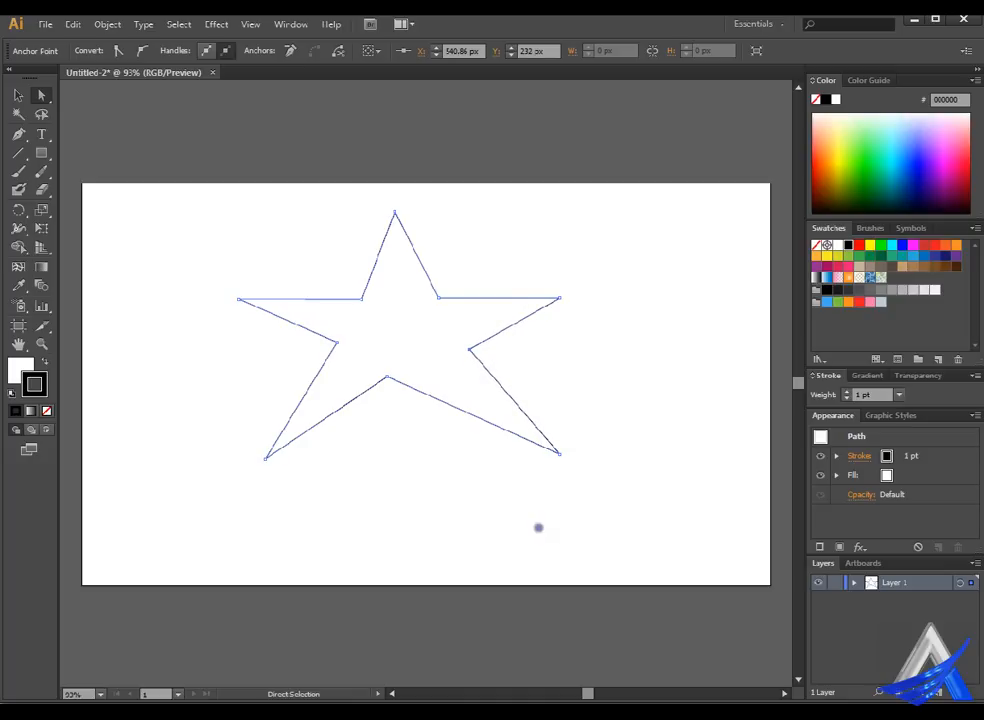
- Nudge the star's lower-right tip anchor about 27 px inward to the left and about 16 px down
{"action": "left_click", "coordinate": [560, 454]}
{"action": "key", "text": "Left"}
{"action": "key", "text": "Left"}
{"action": "key", "text": "Left"}
{"action": "key", "text": "Left"}
{"action": "key", "text": "Left"}
{"action": "key", "text": "Left"}
{"action": "key", "text": "Left"}
{"action": "key", "text": "Left"}
{"action": "key", "text": "Left"}
{"action": "key", "text": "Left"}
{"action": "key", "text": "Left"}
{"action": "key", "text": "Left"}
{"action": "key", "text": "Left"}
{"action": "key", "text": "Left"}
{"action": "key", "text": "Left"}
{"action": "key", "text": "Left"}
{"action": "key", "text": "Left"}
{"action": "key", "text": "Left"}
{"action": "key", "text": "Left"}
{"action": "key", "text": "Left"}
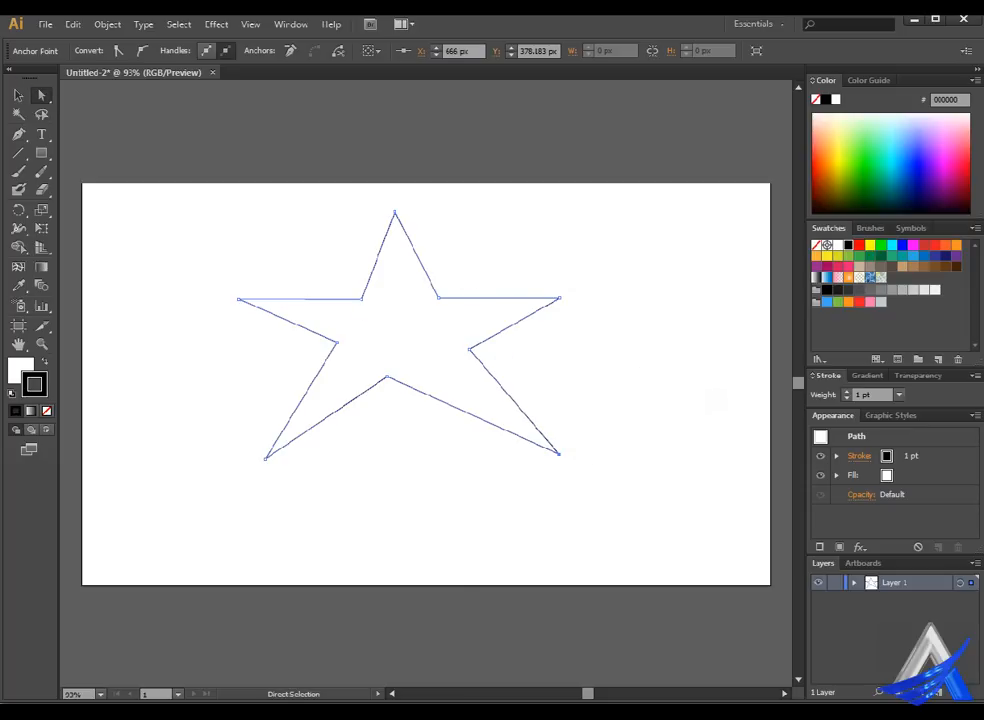
{"action": "key", "text": "Down"}
{"action": "key", "text": "Down"}
{"action": "key", "text": "Down"}
{"action": "key", "text": "Down"}
{"action": "key", "text": "Down"}
{"action": "key", "text": "Down"}
{"action": "key", "text": "Down"}
{"action": "key", "text": "Down"}
{"action": "key", "text": "Down"}
{"action": "key", "text": "Down"}
{"action": "key", "text": "Down"}
{"action": "key", "text": "Down"}
{"action": "key", "text": "Down"}
{"action": "key", "text": "Down"}
{"action": "key", "text": "Down"}
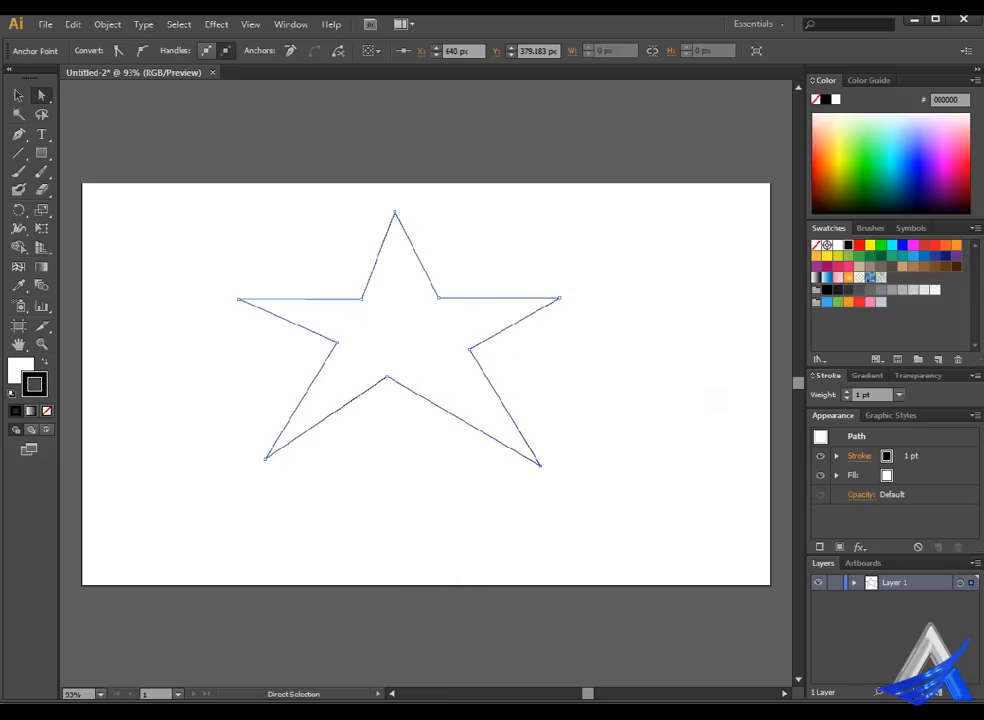
- Bring the star's lower-right tip further inward, ending at about X 615 px, Y 395 px
{"action": "key", "text": "Left"}
{"action": "key", "text": "Left"}
{"action": "key", "text": "Left"}
{"action": "key", "text": "Left"}
{"action": "key", "text": "Left"}
{"action": "key", "text": "Left"}
{"action": "key", "text": "Left"}
{"action": "key", "text": "Left"}
{"action": "key", "text": "Left"}
{"action": "key", "text": "Left"}
{"action": "key", "text": "Left"}
{"action": "key", "text": "Left"}
{"action": "key", "text": "Left"}
{"action": "key", "text": "Left"}
{"action": "key", "text": "Left"}
{"action": "key", "text": "Left"}
{"action": "key", "text": "Left"}
{"action": "key", "text": "Left"}
{"action": "key", "text": "Left"}
{"action": "key", "text": "Left"}
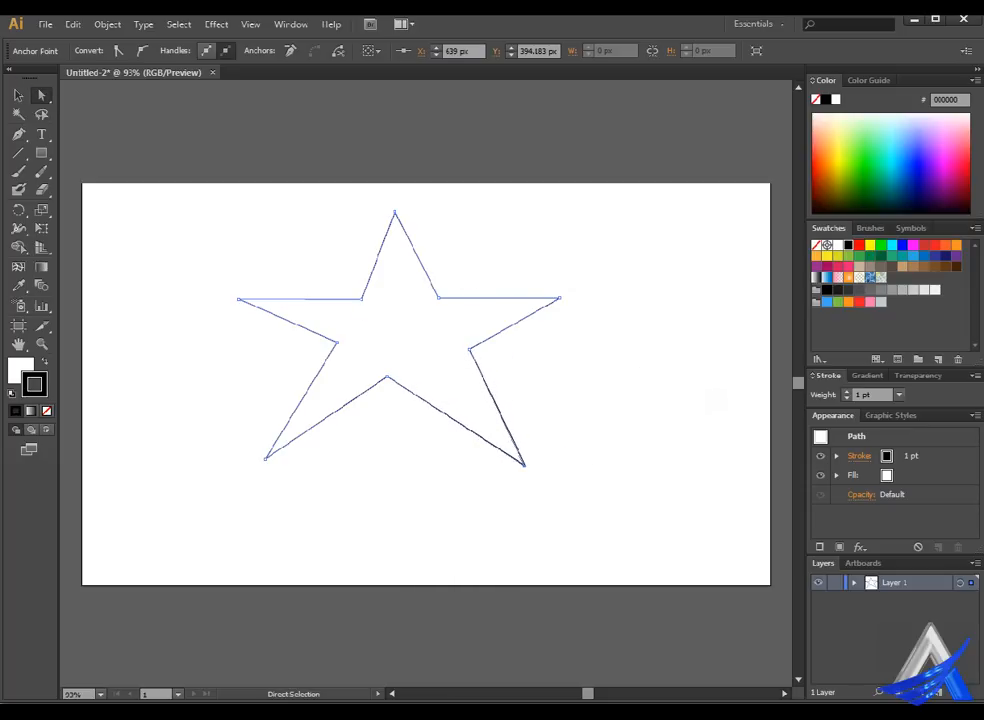
{"action": "key", "text": "Right"}
{"action": "key", "text": "Right"}
{"action": "key", "text": "Right"}
{"action": "key", "text": "Right"}
{"action": "key", "text": "Right"}
{"action": "key", "text": "Right"}
{"action": "key", "text": "Right"}
{"action": "key", "text": "Right"}
{"action": "key", "text": "Right"}
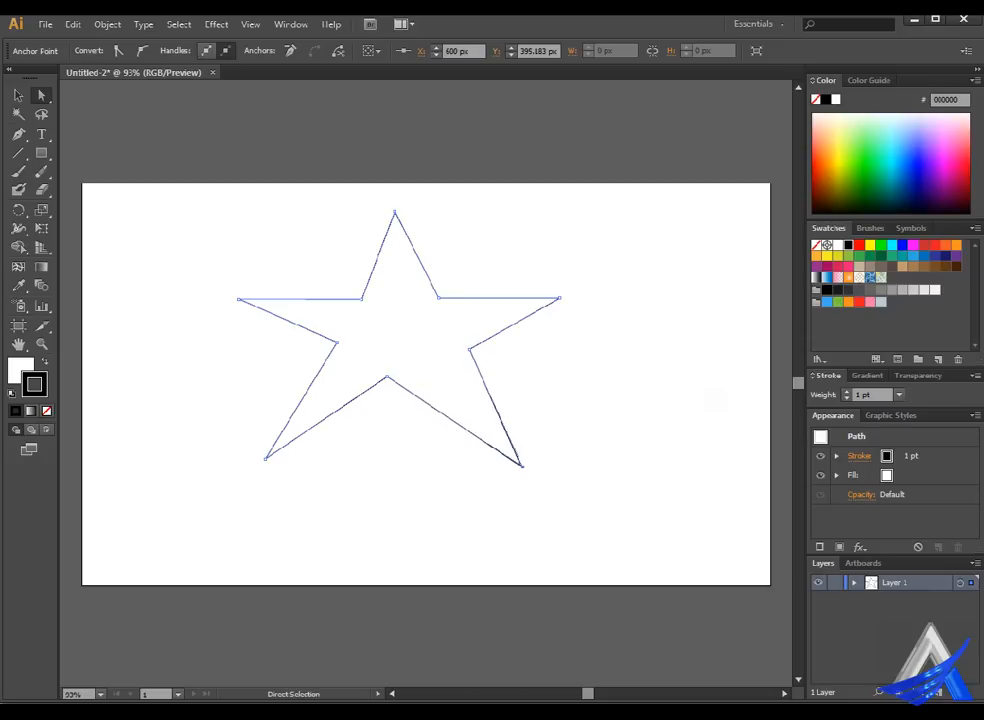
{"action": "key", "text": "Down"}
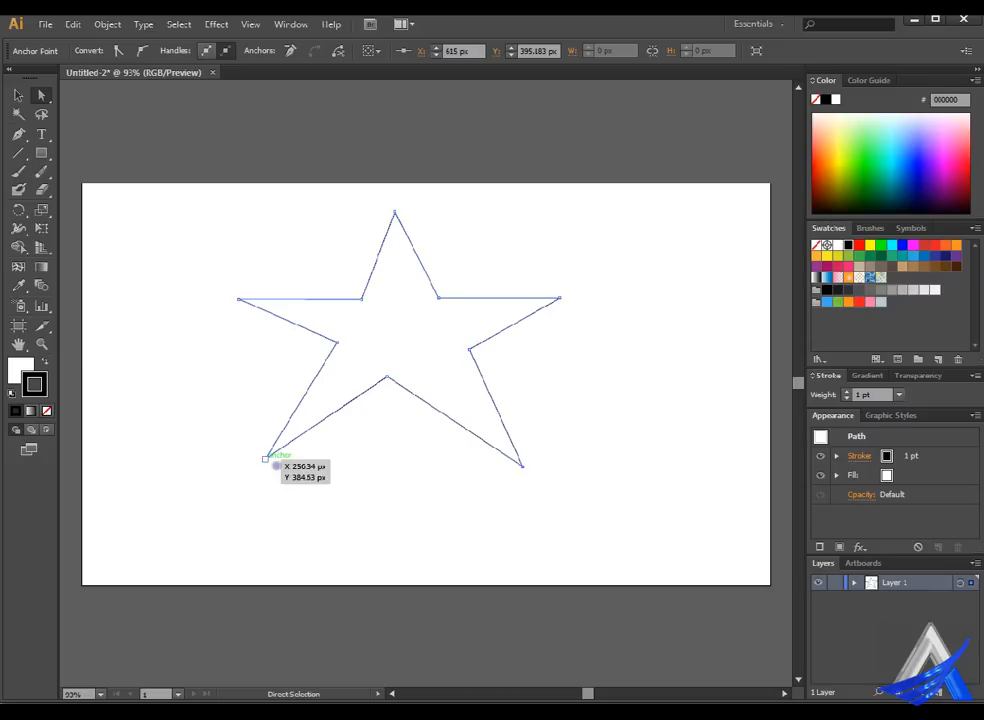
- Nudge the star's lower-left tip anchor inward to about X 274 px, Y 386 px
{"action": "left_click", "coordinate": [266, 460]}
{"action": "key", "text": "Left"}
{"action": "key", "text": "Left"}
{"action": "key", "text": "Left"}
{"action": "key", "text": "Left"}
{"action": "key", "text": "Left"}
{"action": "key", "text": "Left"}
{"action": "key", "text": "Left"}
{"action": "key", "text": "Left"}
{"action": "key", "text": "Left"}
{"action": "key", "text": "Left"}
{"action": "key", "text": "Left"}
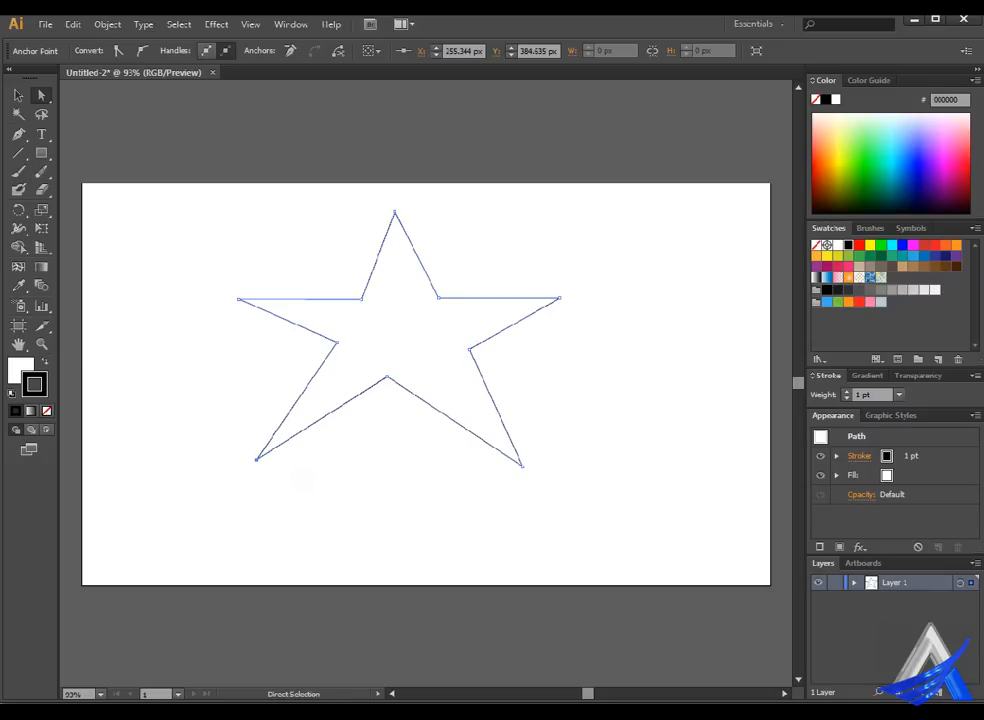
{"action": "key", "text": "Down"}
{"action": "key", "text": "Right"}
{"action": "key", "text": "Right"}
{"action": "key", "text": "Right"}
{"action": "key", "text": "Right"}
{"action": "key", "text": "Right"}
{"action": "key", "text": "Right"}
{"action": "key", "text": "Right"}
{"action": "key", "text": "Right"}
{"action": "key", "text": "Right"}
{"action": "key", "text": "Right"}
{"action": "key", "text": "Right"}
{"action": "key", "text": "Right"}
{"action": "key", "text": "Right"}
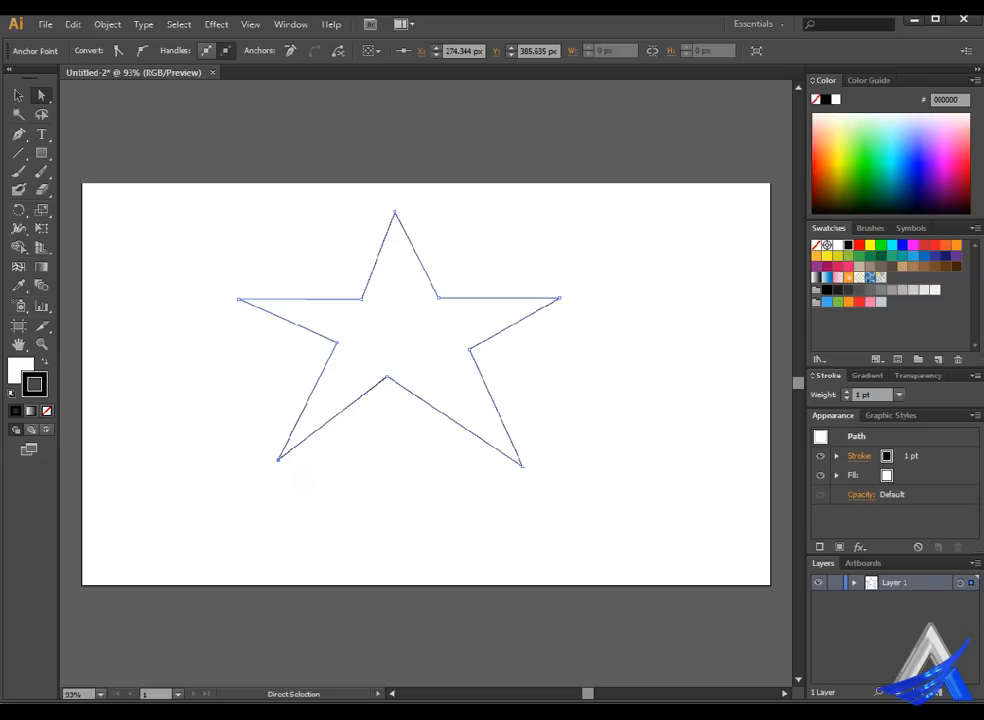
- Nudge the inner anchor between the two left arms down 11 px to level it with its right counterpart
{"action": "left_click", "coordinate": [337, 342]}
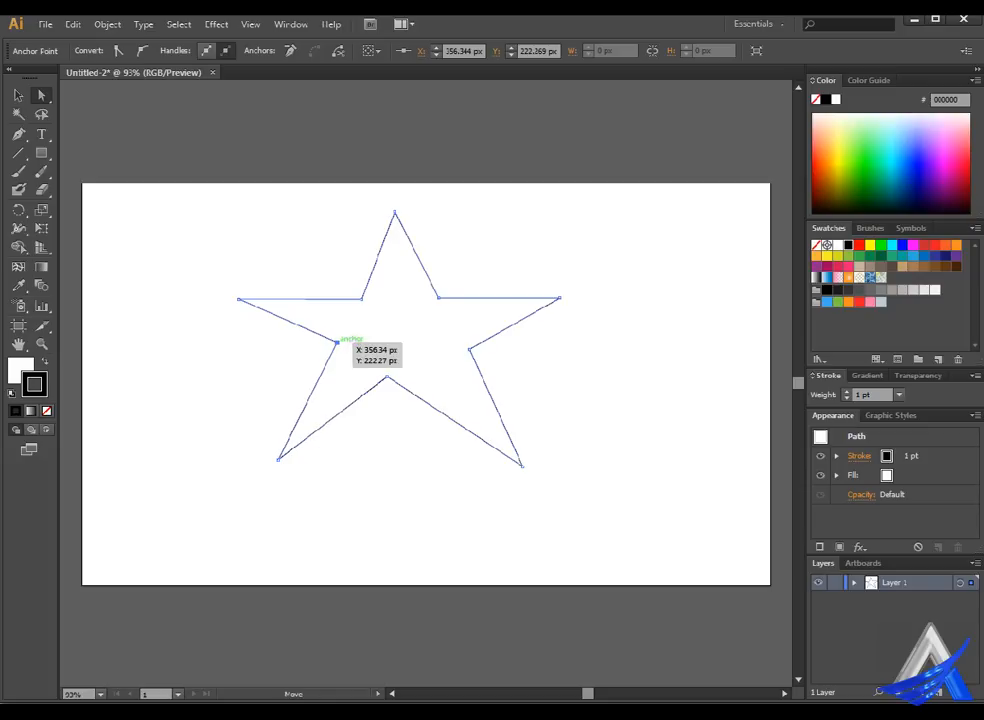
{"action": "key", "text": "Down"}
{"action": "key", "text": "Down"}
{"action": "key", "text": "Down"}
{"action": "key", "text": "Down"}
{"action": "key", "text": "Down"}
{"action": "key", "text": "Down"}
{"action": "key", "text": "Down"}
{"action": "key", "text": "Down"}
{"action": "key", "text": "Down"}
{"action": "key", "text": "Down"}
{"action": "key", "text": "Down"}
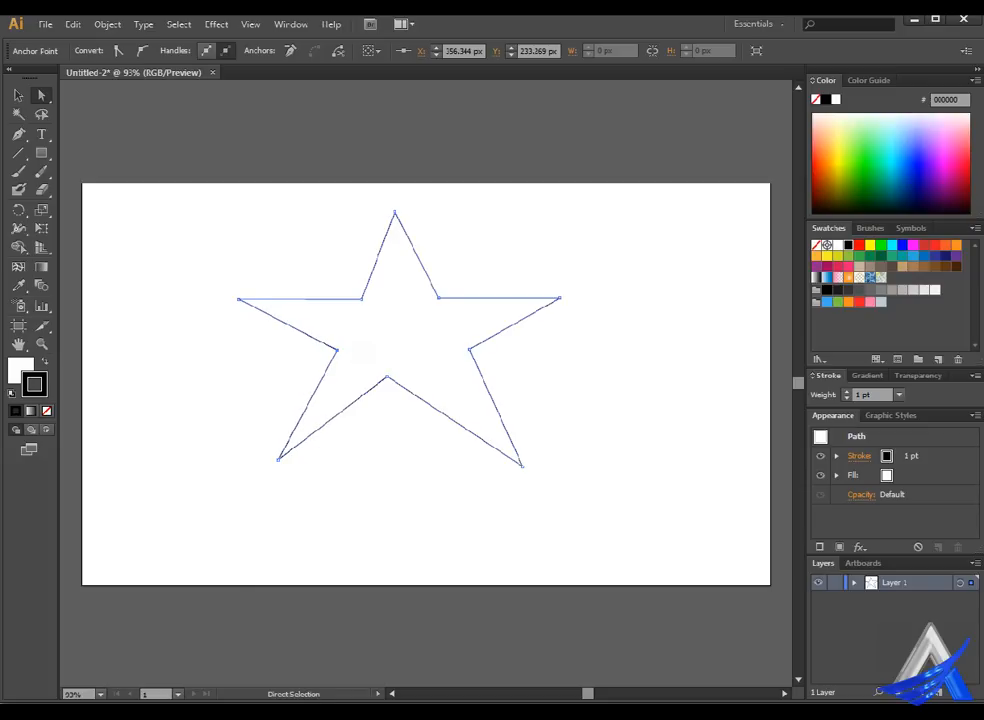
- Nudge the inner anchor between the star's two lower arms right to about X 440 px, centring it
{"action": "left_click", "coordinate": [388, 377]}
{"action": "key", "text": "Right"}
{"action": "key", "text": "Right"}
{"action": "key", "text": "Right"}
{"action": "key", "text": "Right"}
{"action": "key", "text": "Right"}
{"action": "key", "text": "Right"}
{"action": "key", "text": "Right"}
{"action": "key", "text": "Right"}
{"action": "key", "text": "Right"}
{"action": "key", "text": "Right"}
{"action": "key", "text": "Right"}
{"action": "key", "text": "Right"}
{"action": "key", "text": "Right"}
{"action": "key", "text": "Right"}
{"action": "key", "text": "Right"}
{"action": "key", "text": "Right"}
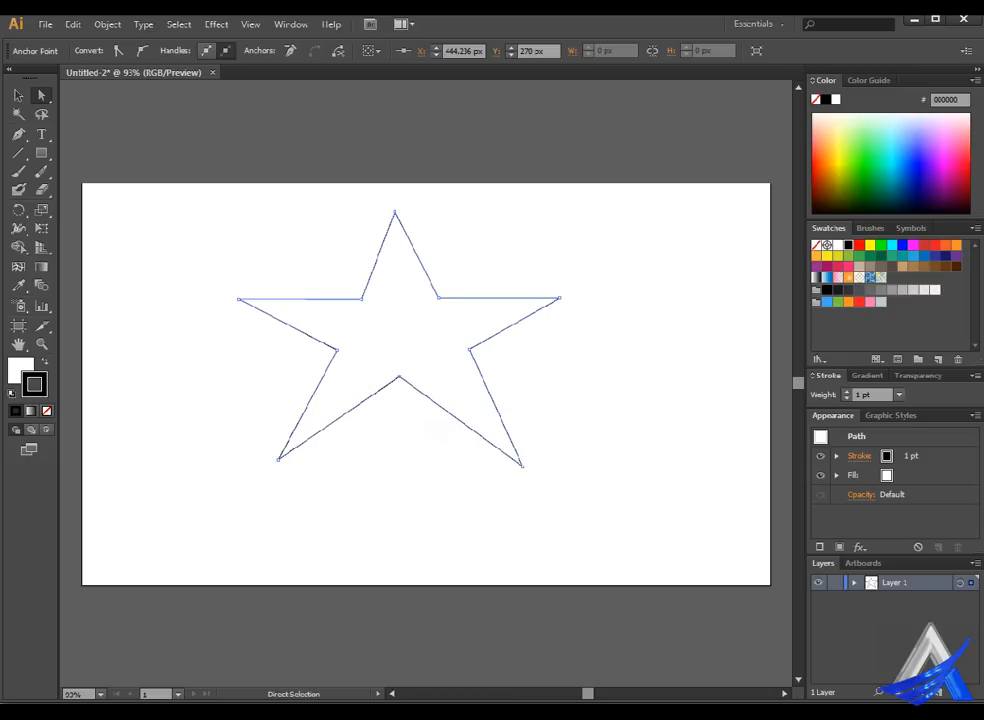
{"action": "key", "text": "Left"}
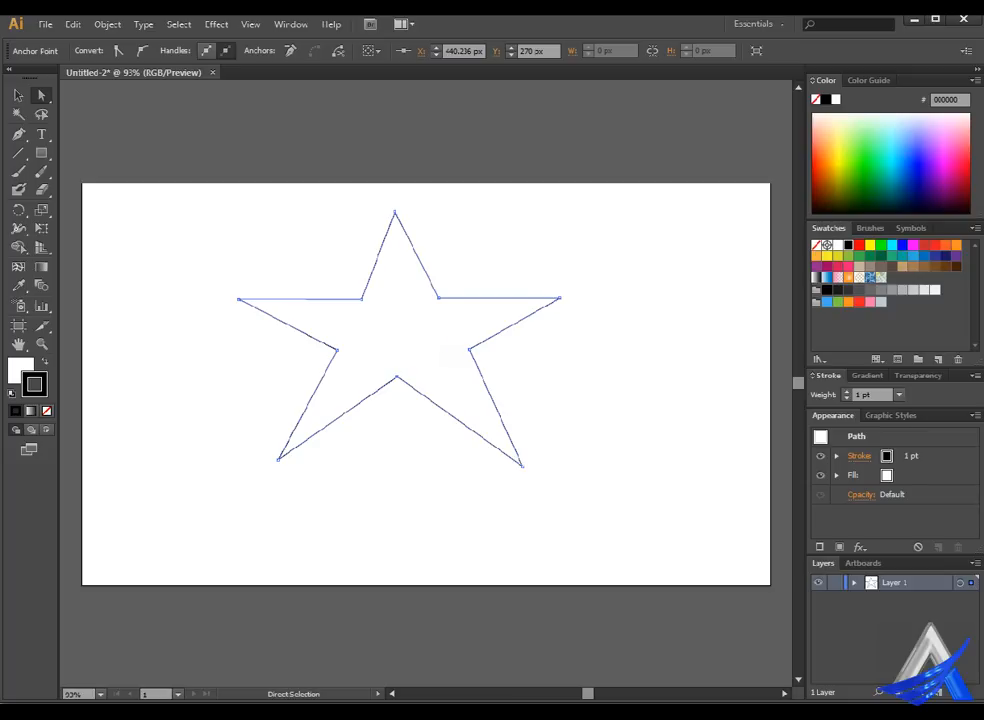
- Delete the entire star from the artboard
{"action": "left_click", "coordinate": [18, 95]}
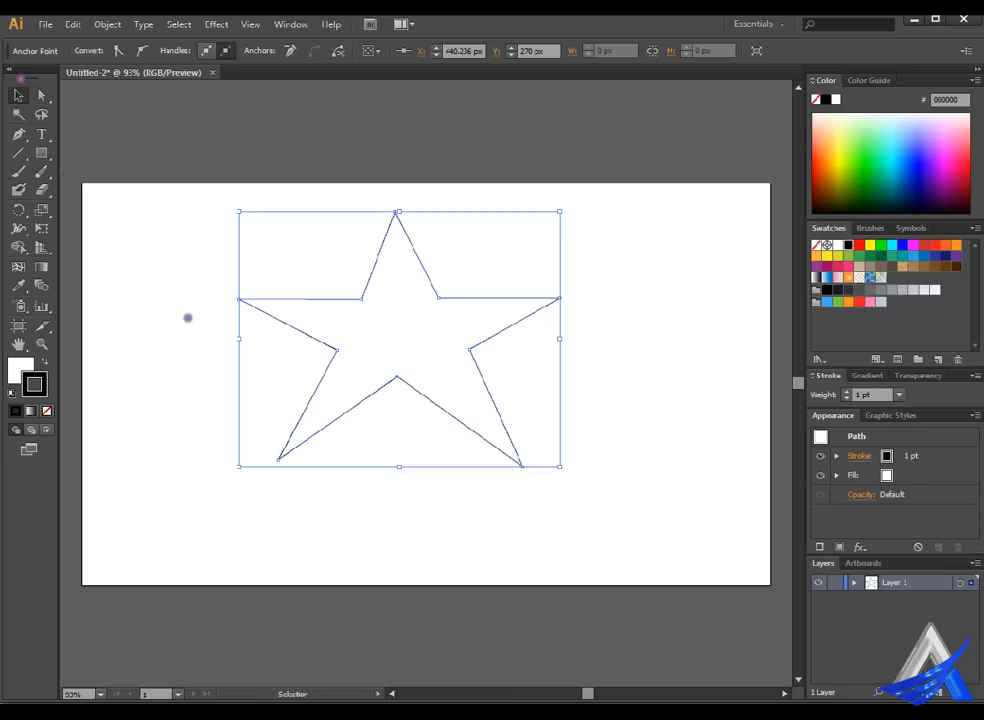
{"action": "key", "text": "Delete"}
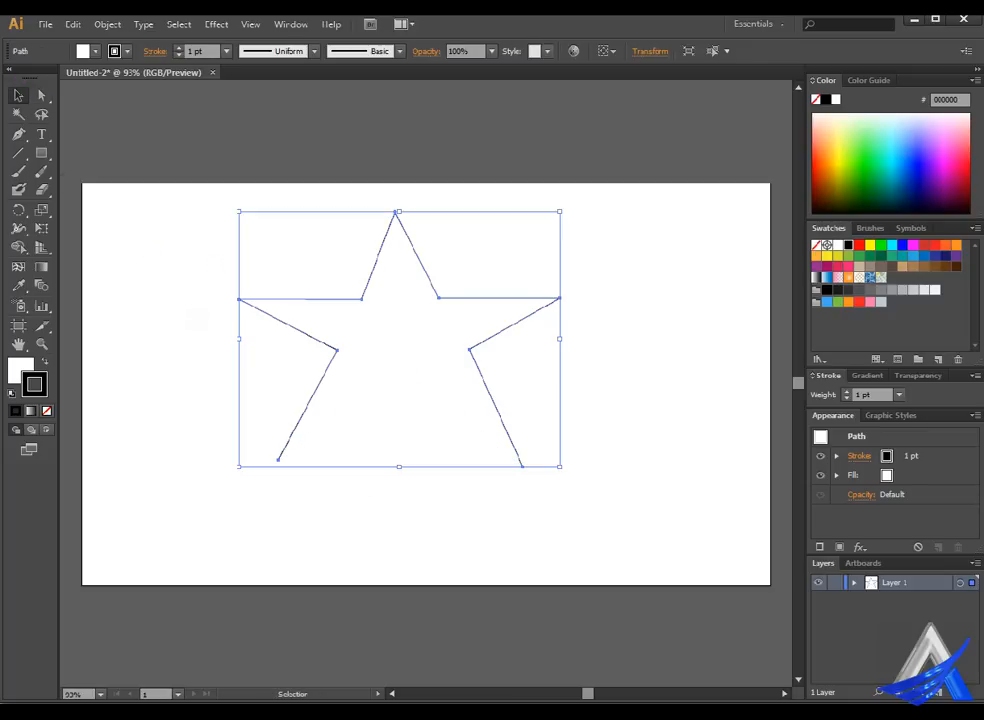
{"action": "left_click_drag", "start_coordinate": [180, 226], "coordinate": [642, 506]}
{"action": "key", "text": "Delete"}
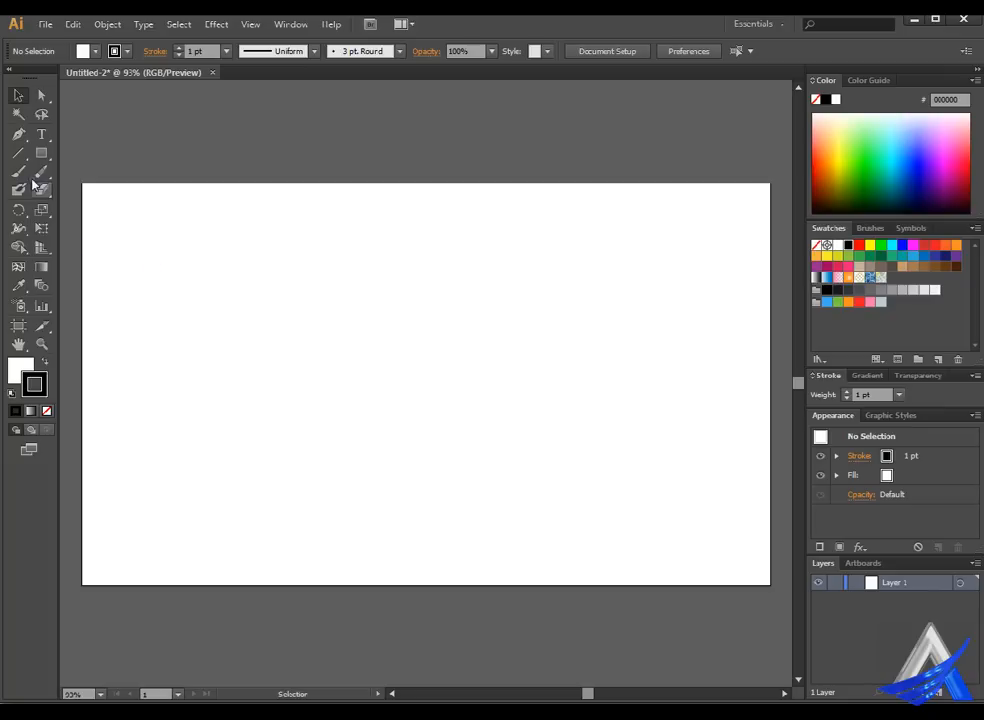
- Draw a Pen path with one arched segment spanning about 491 px horizontally, with its end anchor's handle angled down to the right
{"action": "left_click", "coordinate": [18, 133]}
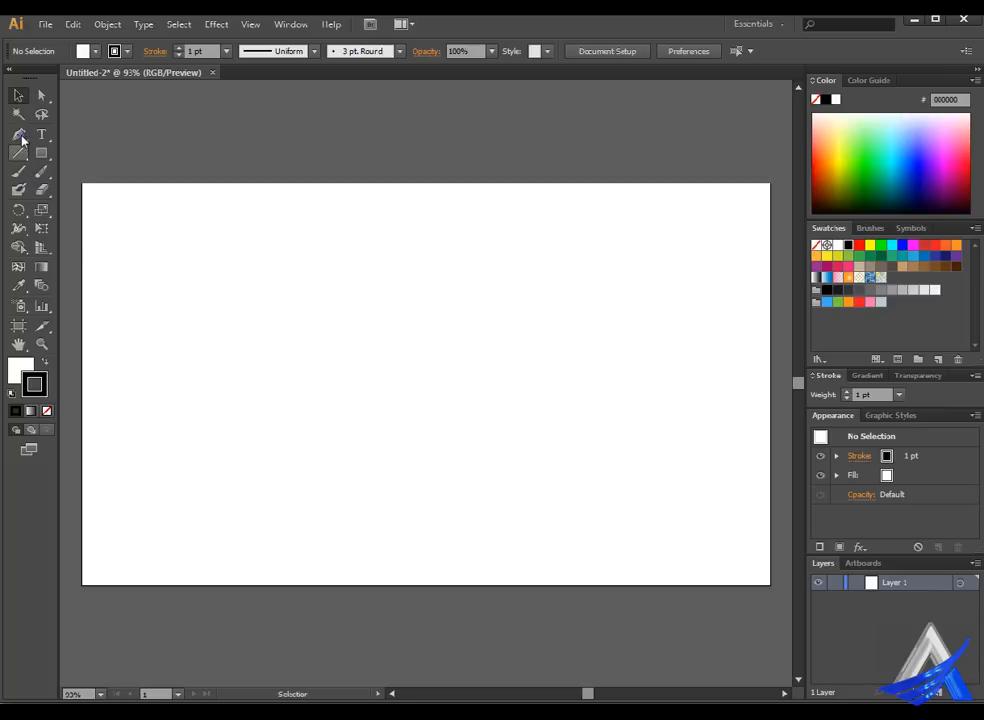
{"action": "left_click", "coordinate": [200, 302]}
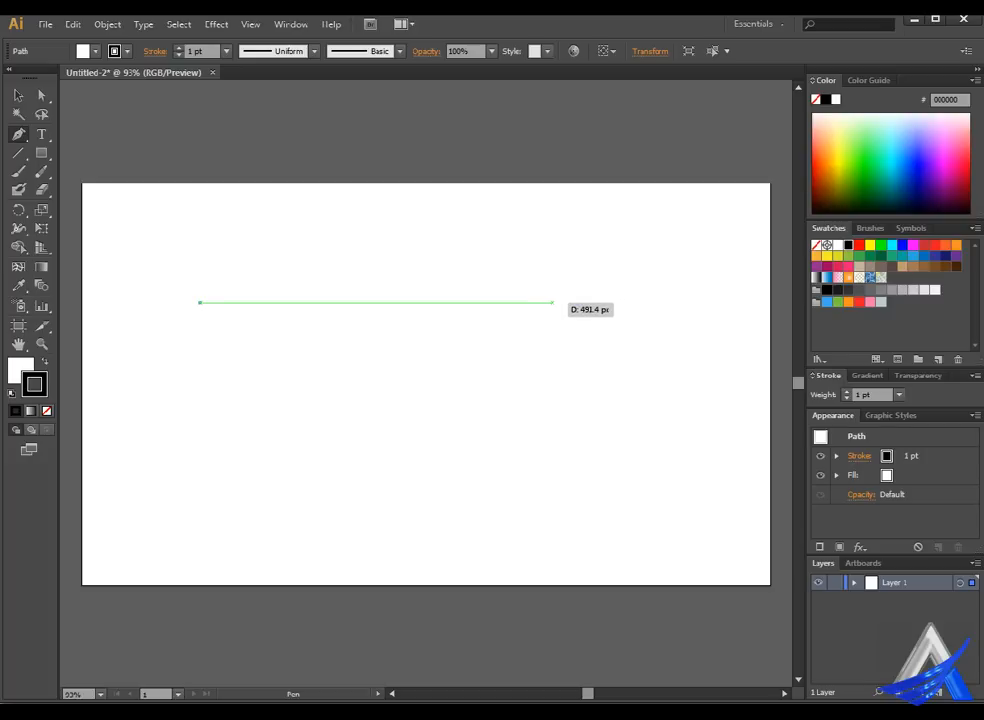
{"action": "left_click", "coordinate": [552, 301]}
{"action": "left_click_drag", "start_coordinate": [578, 298], "coordinate": [581, 440]}
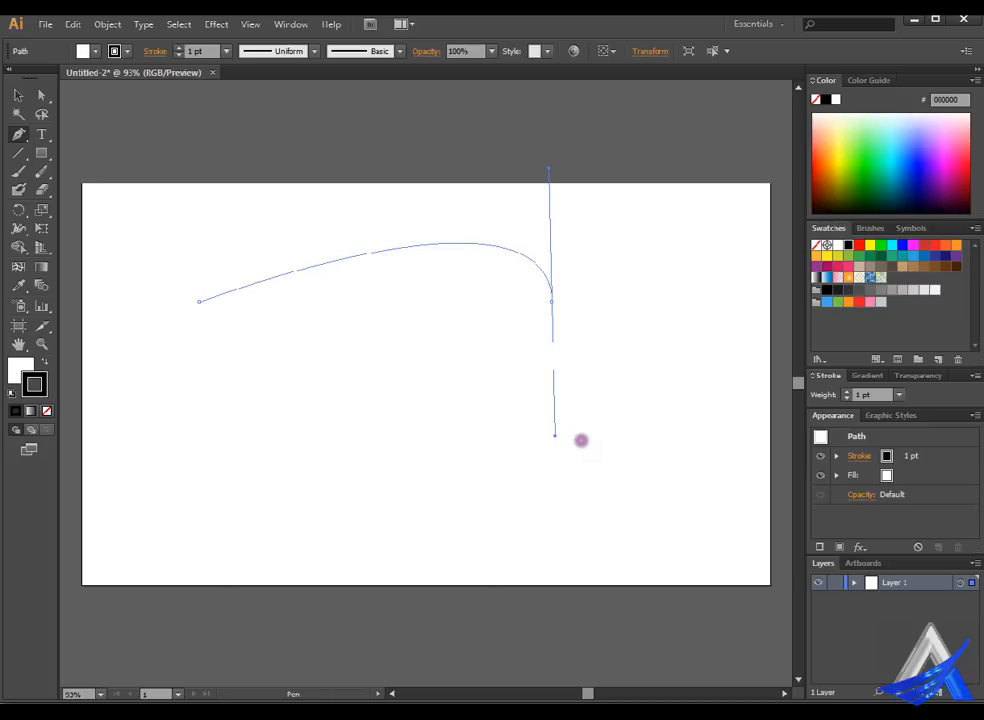
{"action": "left_click_drag", "start_coordinate": [581, 440], "coordinate": [636, 392]}
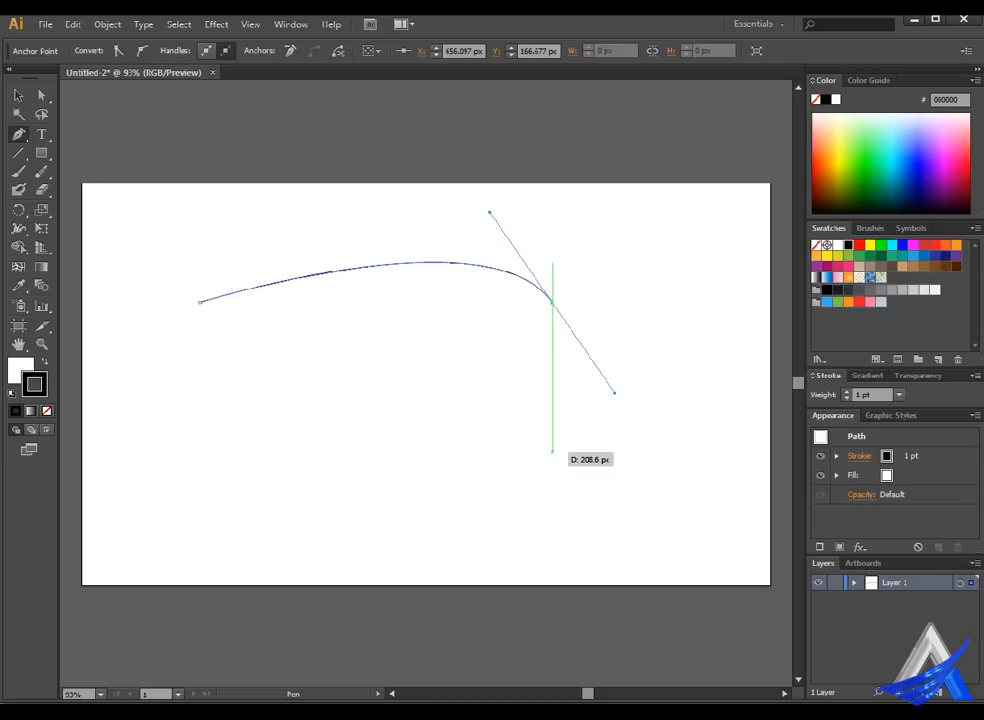
- Try adding an anchor about 209 px directly below the curve's end, undo it, and select the end anchor
{"action": "left_click", "coordinate": [552, 452]}
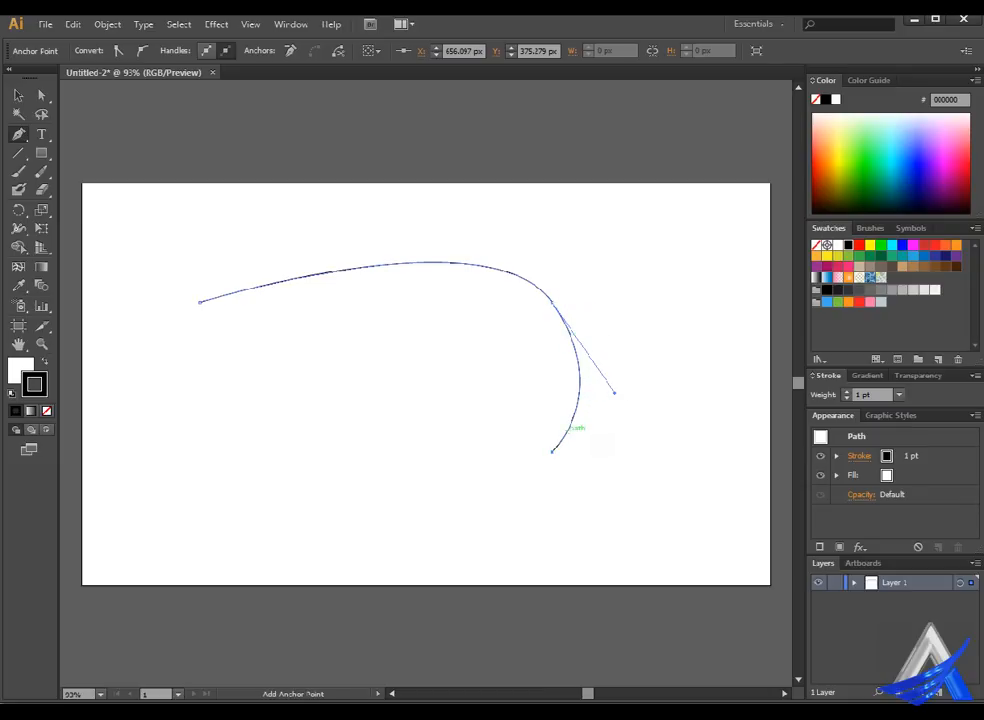
{"action": "key", "text": "ctrl+z"}
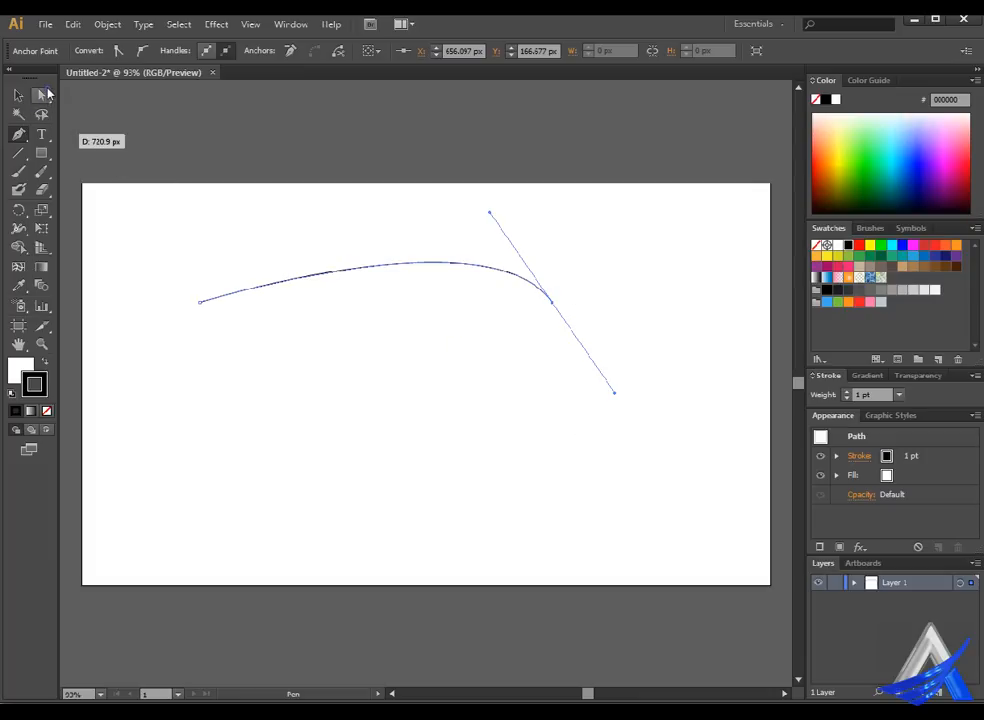
{"action": "left_click", "coordinate": [42, 94]}
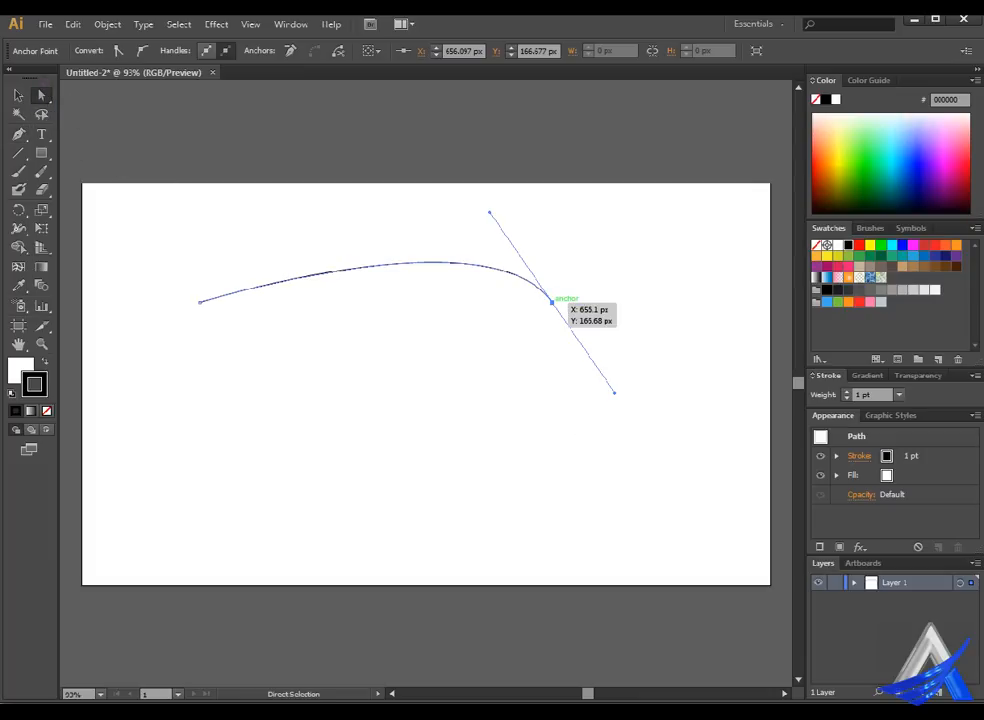
{"action": "left_click", "coordinate": [552, 302]}
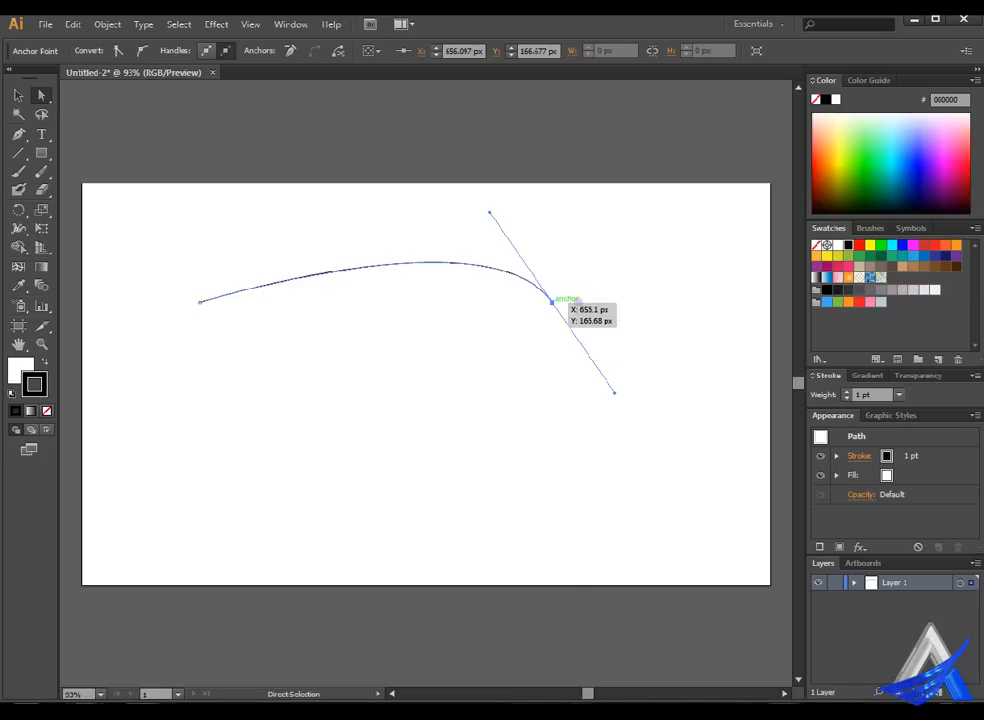
- Try placing a Pen point below the curve's end, and undo back to the path's first anchor
{"action": "left_click", "coordinate": [19, 136]}
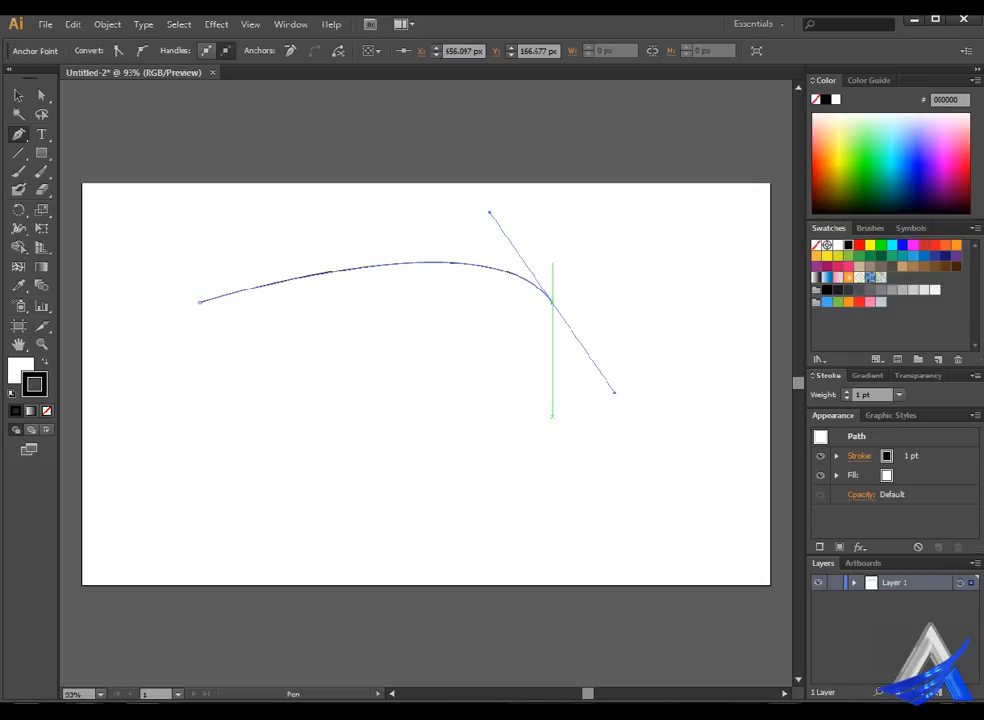
{"action": "left_click", "coordinate": [577, 419], "text": "ctrl"}
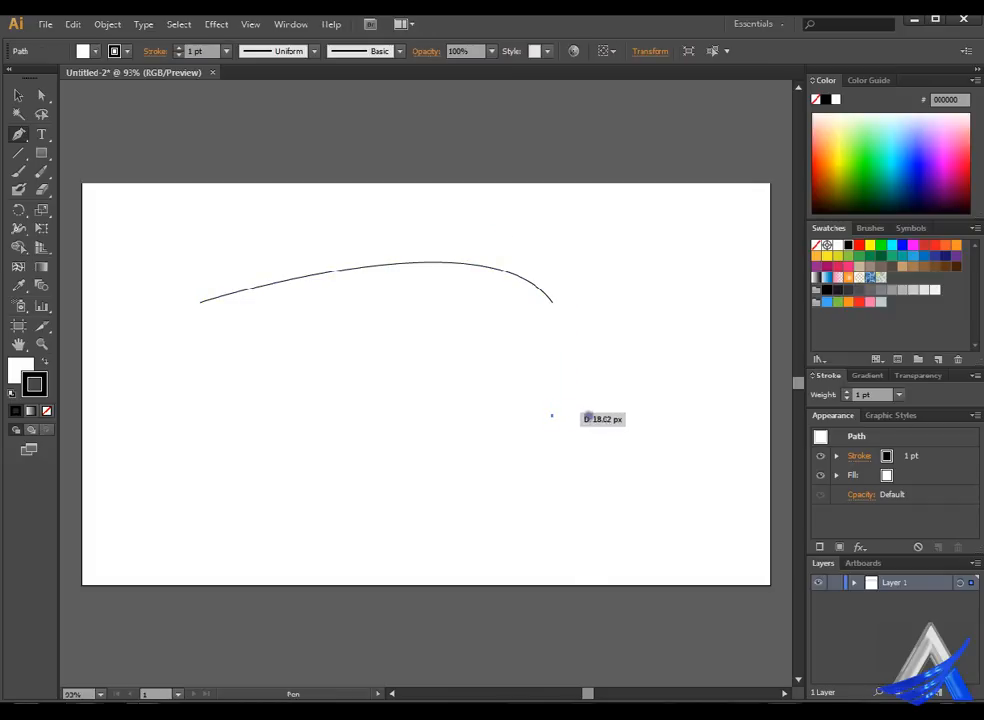
{"action": "key", "text": "ctrl+z"}
{"action": "key", "text": "ctrl+z"}
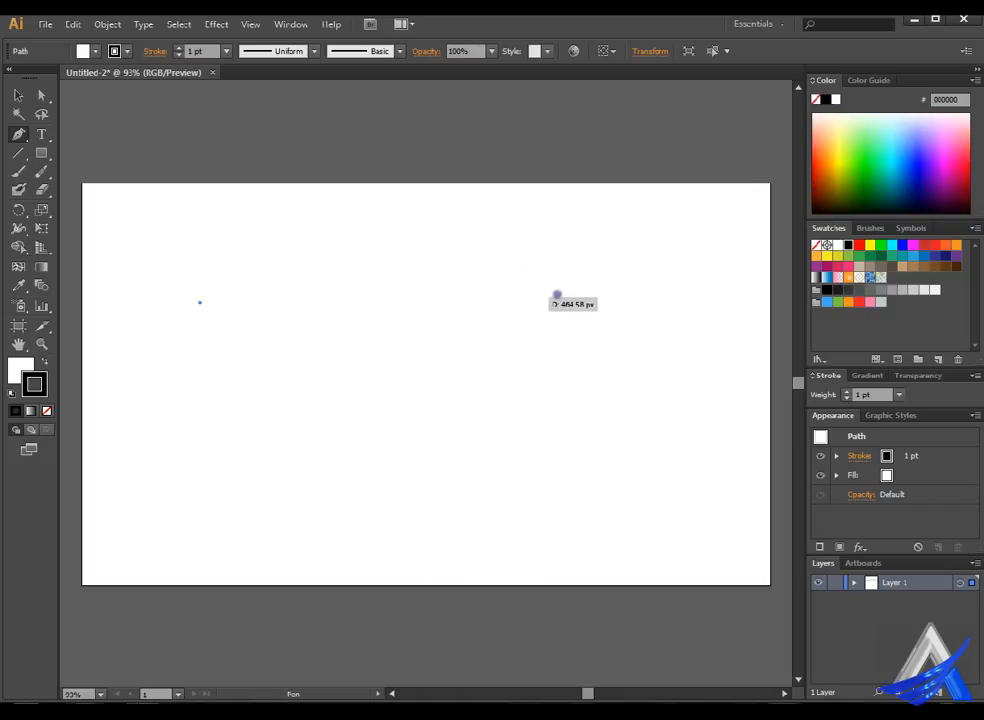
- Redraw the arched segment to an anchor at about X 640 px, Y 159 px, and undo a trial segment below it
{"action": "left_click", "coordinate": [541, 296]}
{"action": "left_click_drag", "start_coordinate": [540, 296], "coordinate": [565, 438]}
{"action": "left_click", "coordinate": [540, 432]}
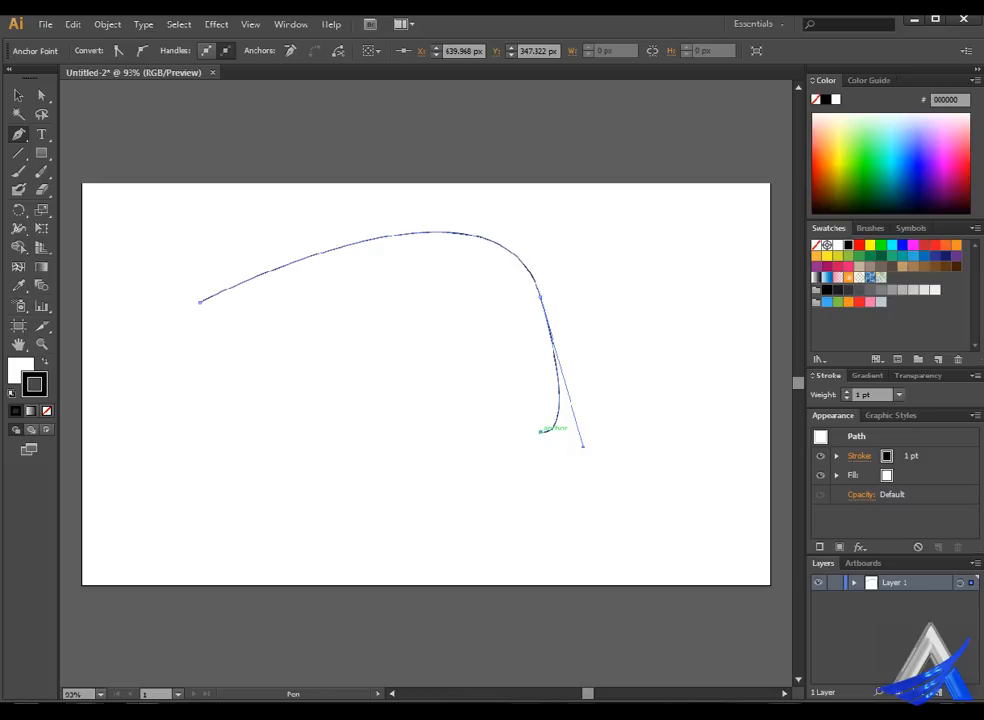
{"action": "key", "text": "ctrl+z"}
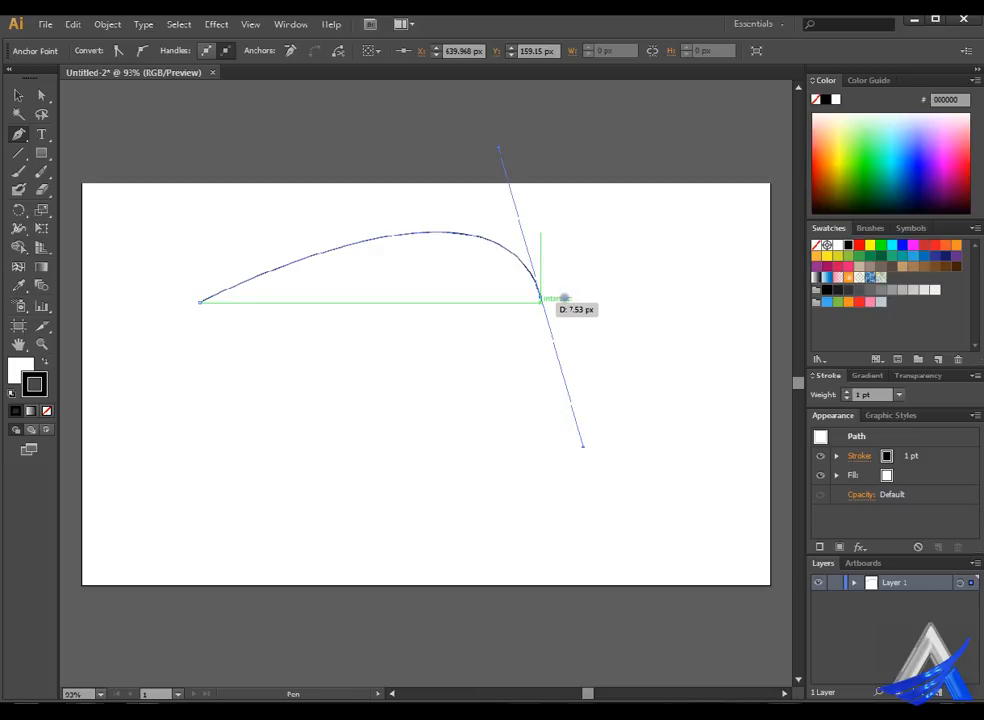
- Retract the arch's forward handle to draw a straight side down to Y 310 px, and curve back to about X 164 px, Y 266 px
{"action": "left_click", "coordinate": [540, 295]}
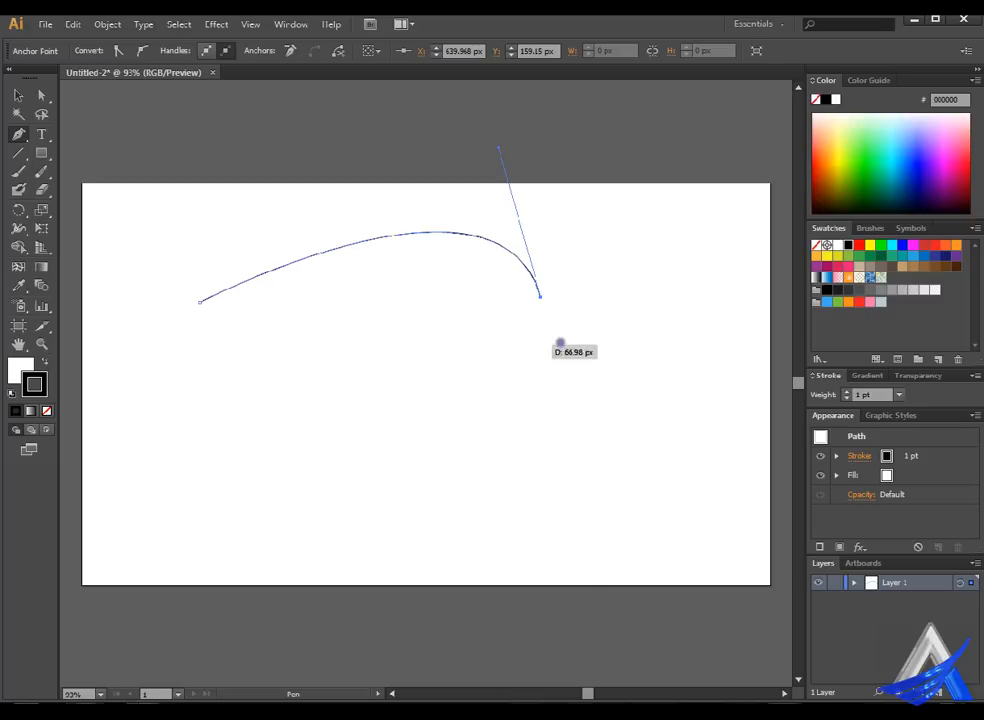
{"action": "left_click", "coordinate": [540, 404]}
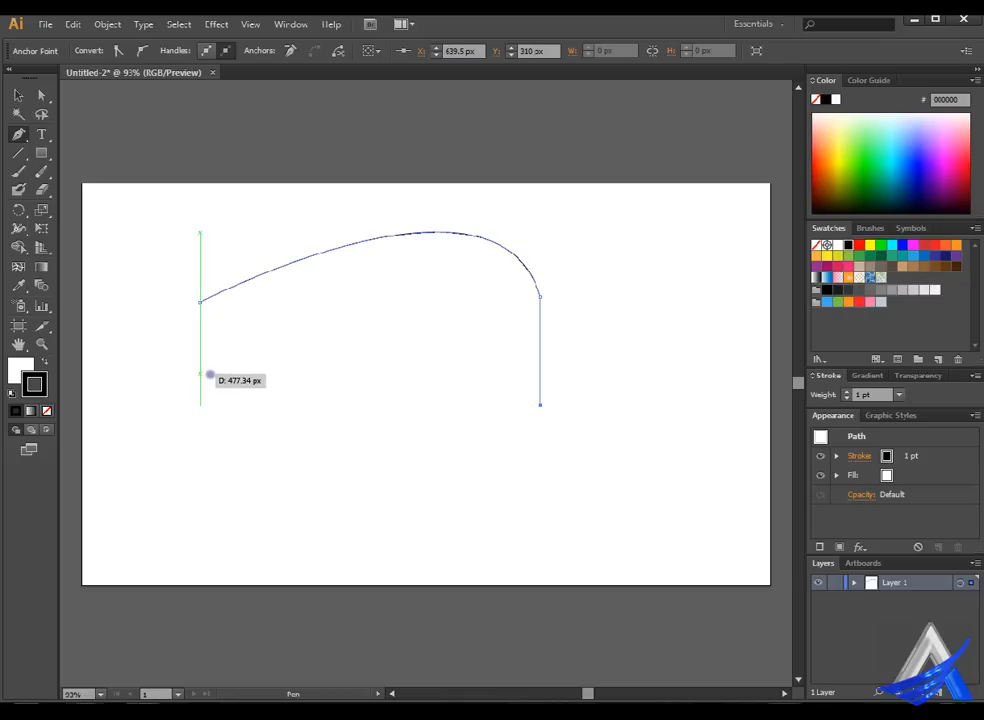
{"action": "left_click_drag", "start_coordinate": [200, 372], "coordinate": [92, 236]}
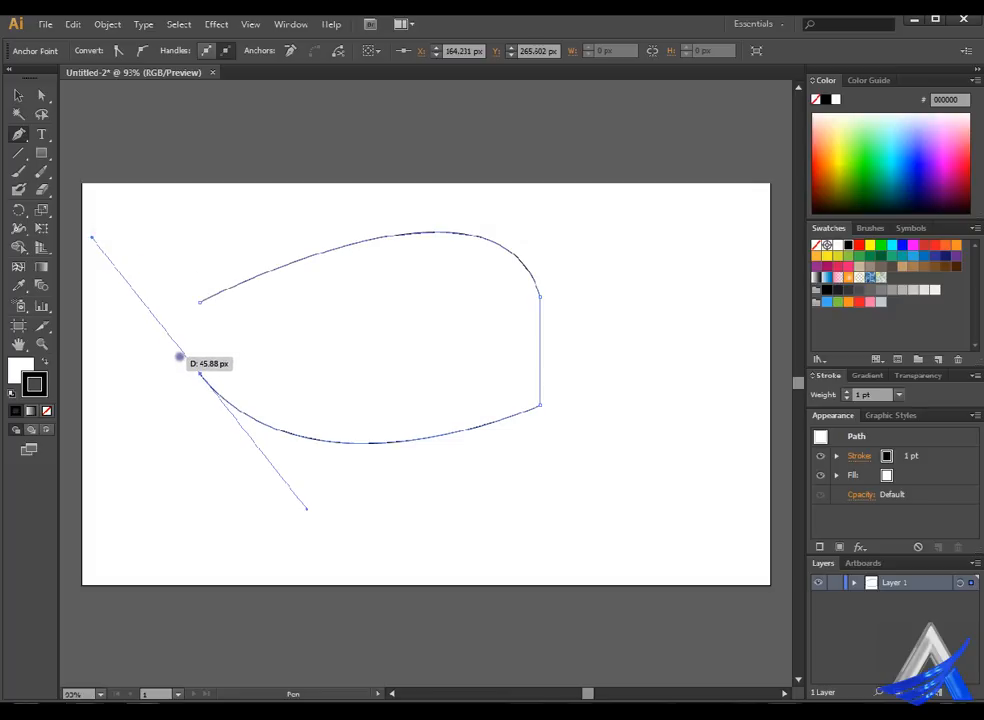
- Try adding a short looping segment beyond the lower-left anchor, and undo it
{"action": "left_click", "coordinate": [170, 360]}
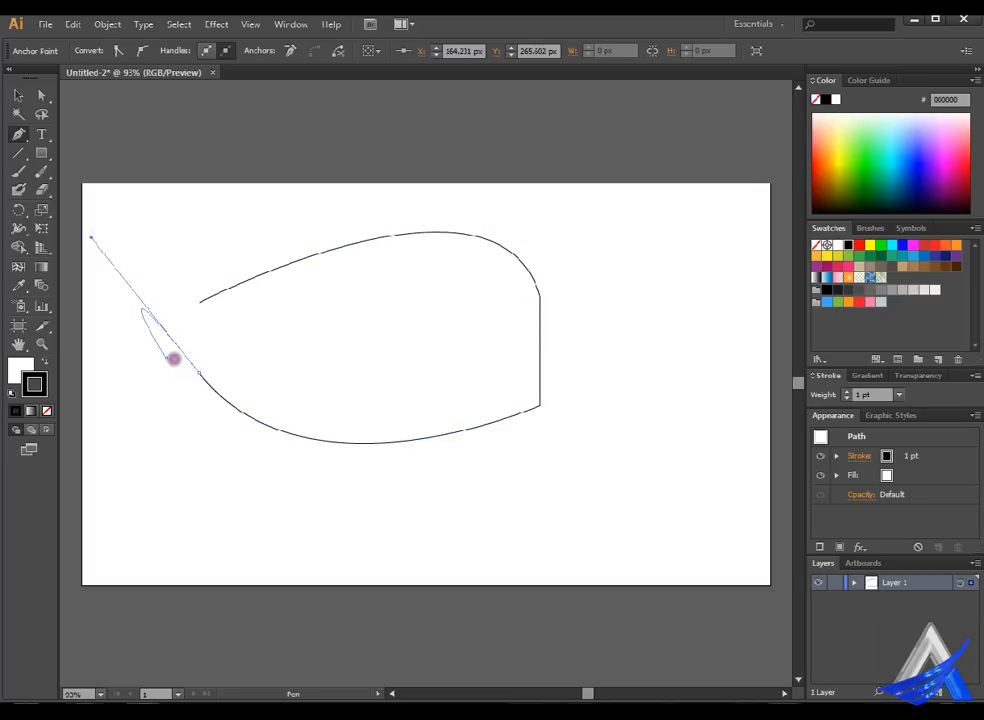
{"action": "left_click_drag", "start_coordinate": [170, 360], "coordinate": [199, 363]}
{"action": "key", "text": "ctrl+z"}
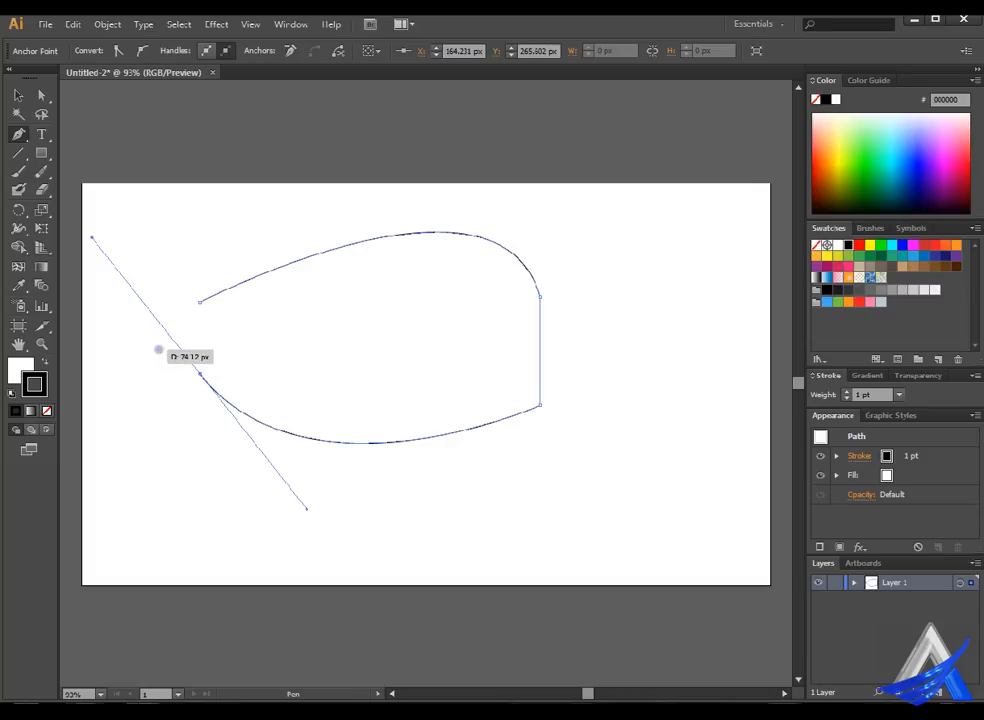
- Draw a wavy two-lobed outline at the shape's left end and close the path on its starting anchor
{"action": "left_click", "coordinate": [148, 357]}
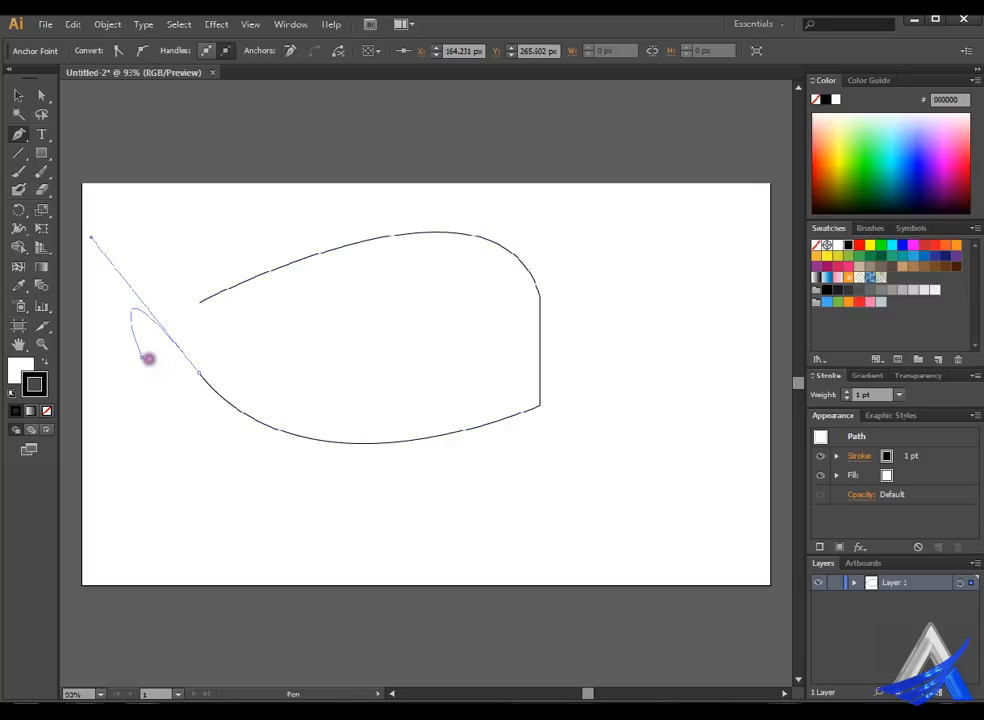
{"action": "mouse_move", "coordinate": [148, 358]}
{"action": "left_mouse_down"}
{"action": "mouse_move", "coordinate": [127, 356]}
{"action": "mouse_move", "coordinate": [167, 364]}
{"action": "mouse_move", "coordinate": [187, 381]}
{"action": "mouse_move", "coordinate": [132, 347]}
{"action": "mouse_move", "coordinate": [112, 314]}
{"action": "mouse_move", "coordinate": [159, 372]}
{"action": "mouse_move", "coordinate": [142, 344]}
{"action": "mouse_move", "coordinate": [155, 350]}
{"action": "mouse_move", "coordinate": [112, 367]}
{"action": "mouse_move", "coordinate": [102, 355]}
{"action": "mouse_move", "coordinate": [116, 314]}
{"action": "mouse_move", "coordinate": [112, 266]}
{"action": "mouse_move", "coordinate": [124, 268]}
{"action": "mouse_move", "coordinate": [132, 247]}
{"action": "mouse_move", "coordinate": [159, 237]}
{"action": "mouse_move", "coordinate": [184, 267]}
{"action": "mouse_move", "coordinate": [178, 287]}
{"action": "mouse_move", "coordinate": [149, 281]}
{"action": "mouse_move", "coordinate": [162, 290]}
{"action": "mouse_move", "coordinate": [155, 300]}
{"action": "mouse_move", "coordinate": [195, 281]}
{"action": "mouse_move", "coordinate": [162, 292]}
{"action": "mouse_move", "coordinate": [204, 303]}
{"action": "left_mouse_up"}
{"action": "key", "text": "ctrl+z"}
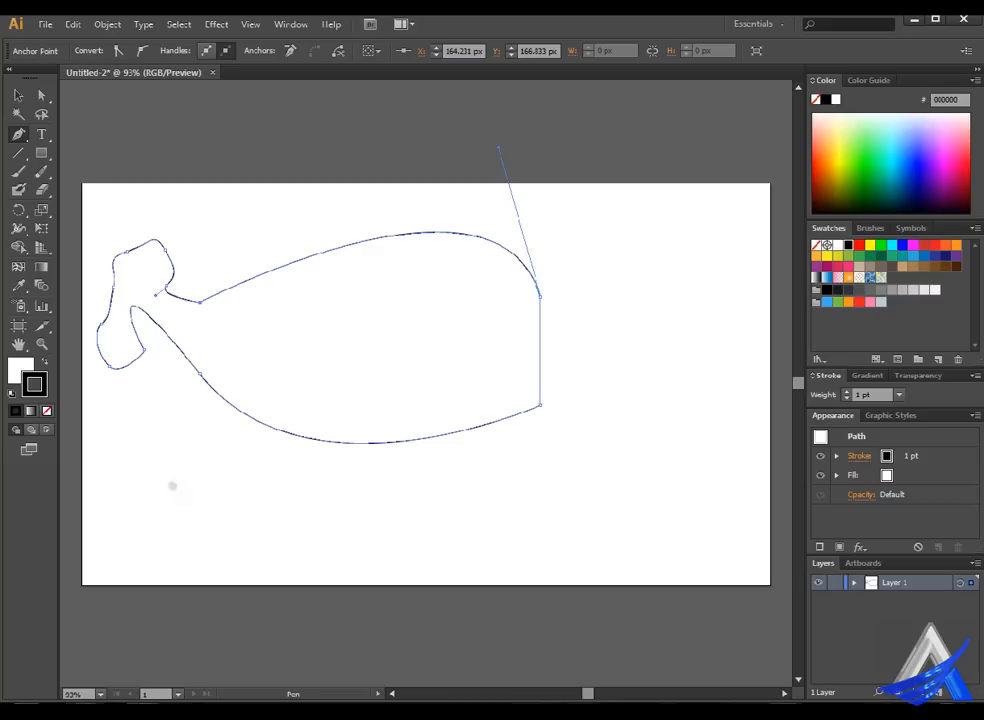
- Deselect the shape and round its small lower-left lobe by swinging down the handle of the anchor at about X 87 px, Y 232 px
{"action": "left_click", "coordinate": [22, 94]}
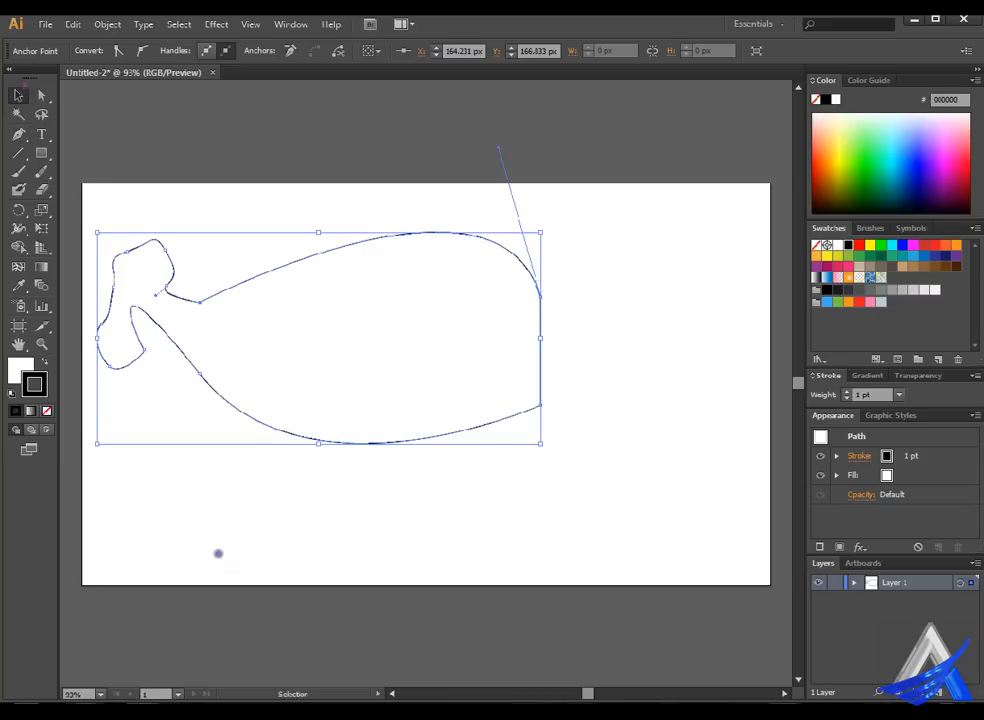
{"action": "left_click", "coordinate": [218, 553]}
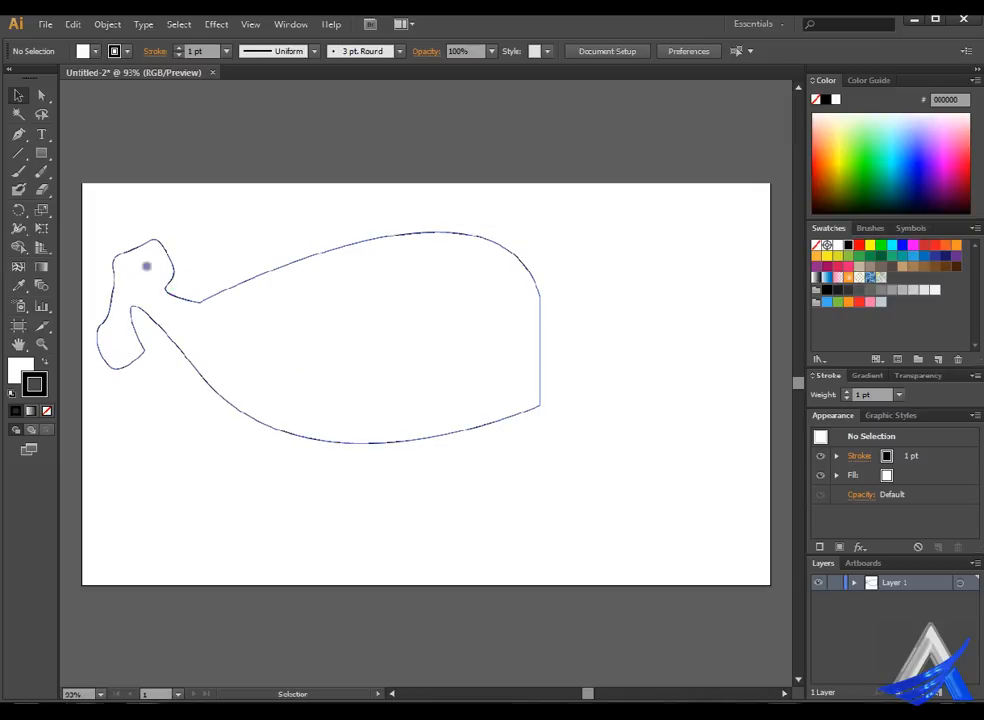
{"action": "left_click", "coordinate": [44, 95]}
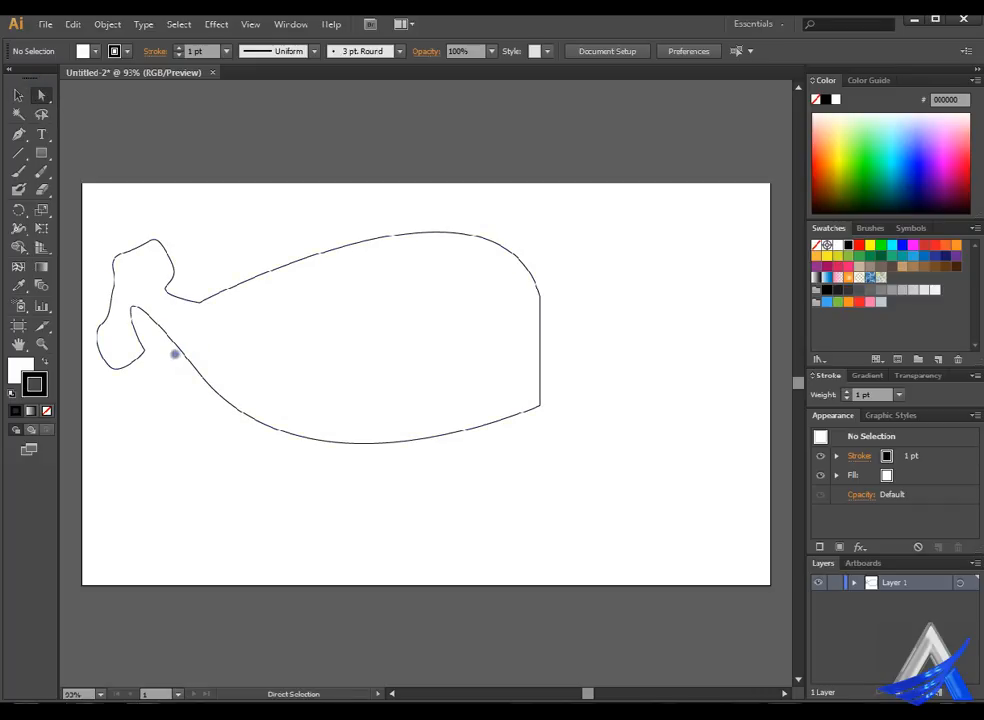
{"action": "left_click_drag", "start_coordinate": [140, 305], "coordinate": [150, 348]}
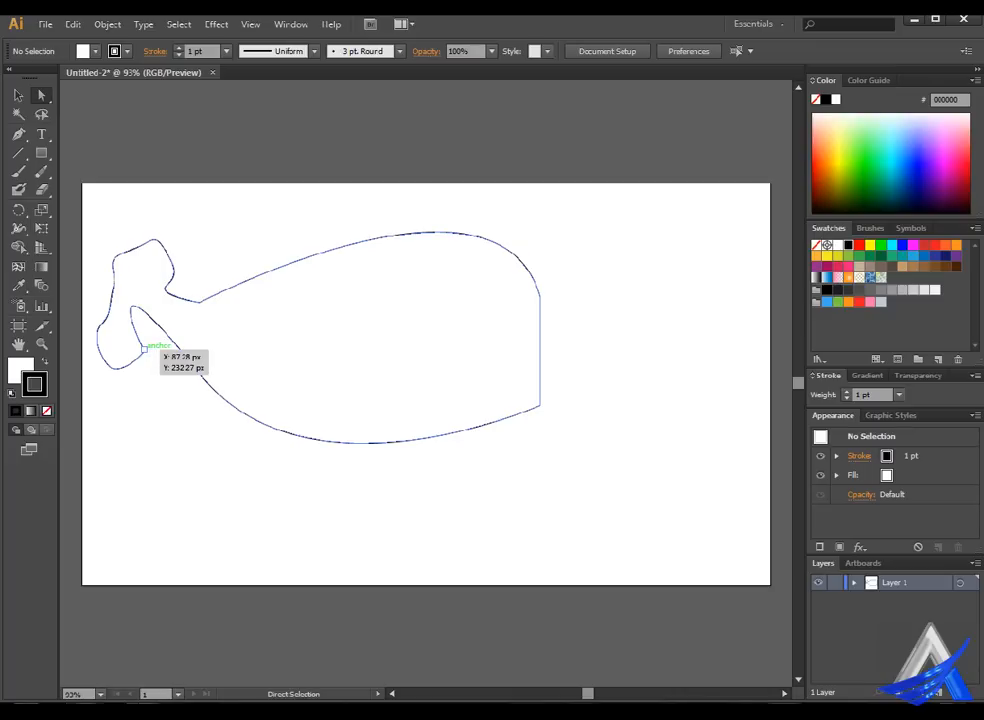
{"action": "left_click_drag", "start_coordinate": [150, 348], "coordinate": [148, 349]}
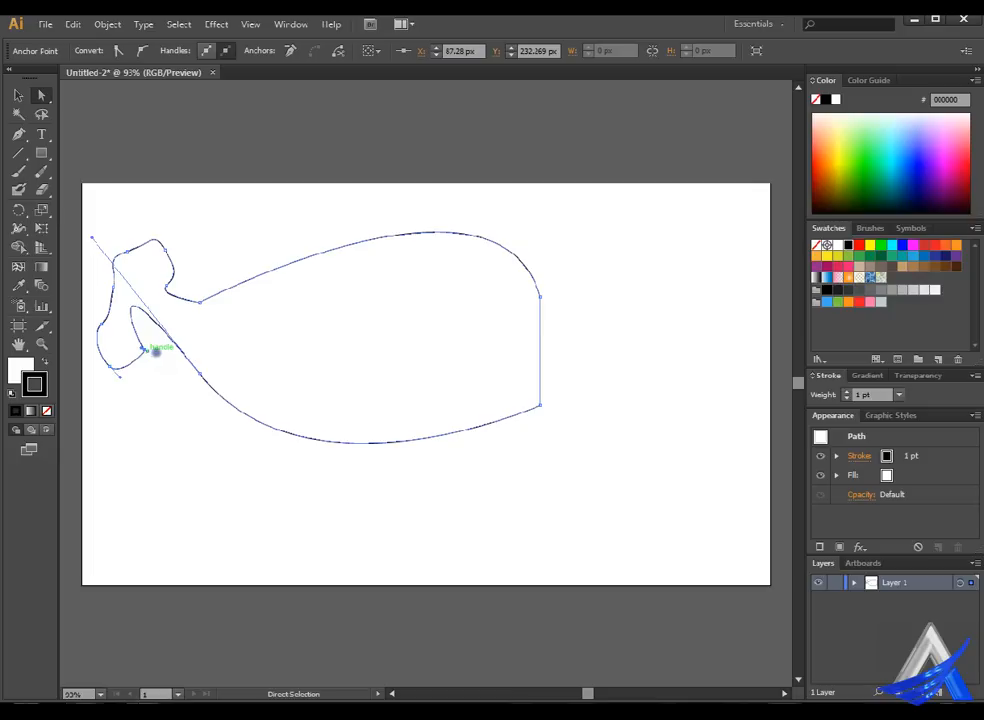
{"action": "mouse_move", "coordinate": [155, 350]}
{"action": "left_mouse_down"}
{"action": "mouse_move", "coordinate": [171, 360]}
{"action": "mouse_move", "coordinate": [150, 373]}
{"action": "left_mouse_up"}
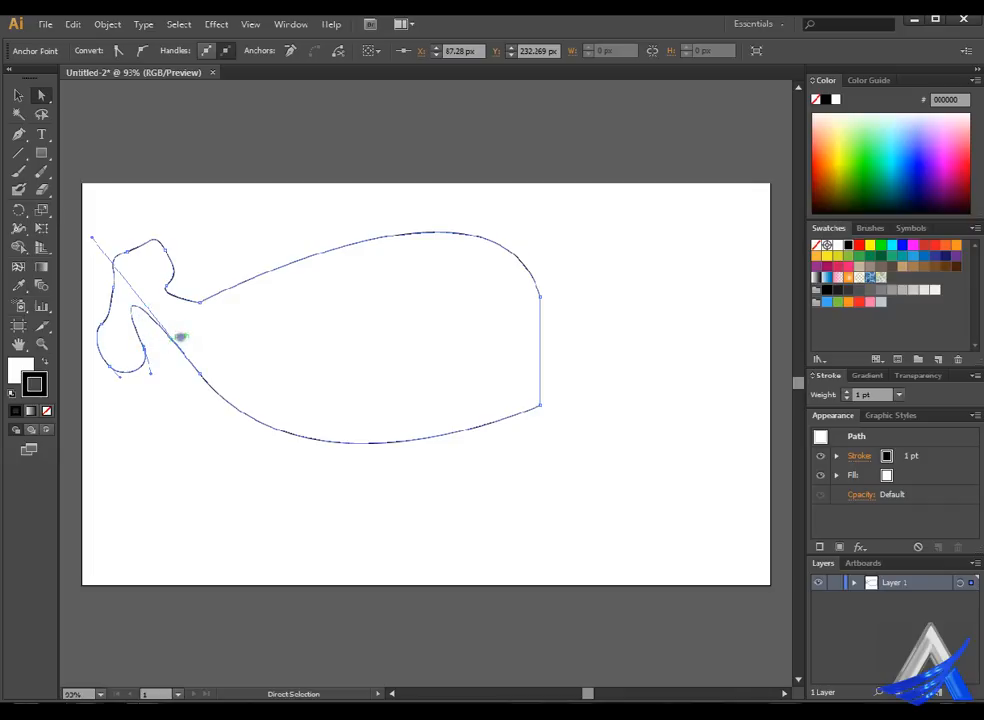
{"action": "left_click", "coordinate": [171, 380]}
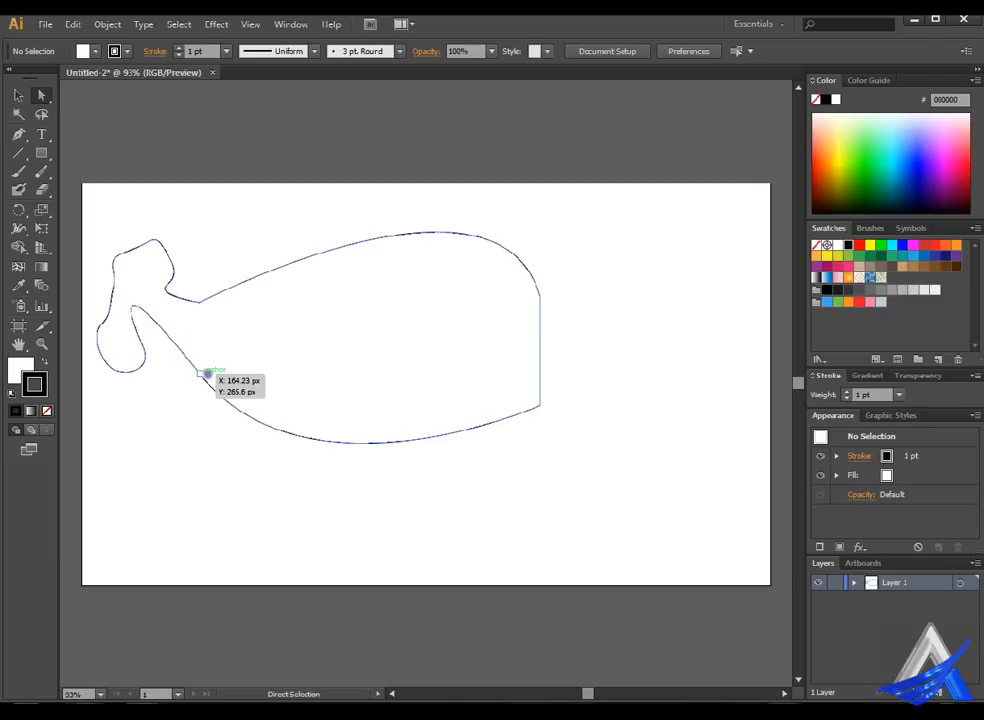
- Pull in the lower handle of the anchor at X 164 px, Y 266 px, and move the lower-right corner to about X 629 px, Y 292 px
{"action": "left_click", "coordinate": [200, 372]}
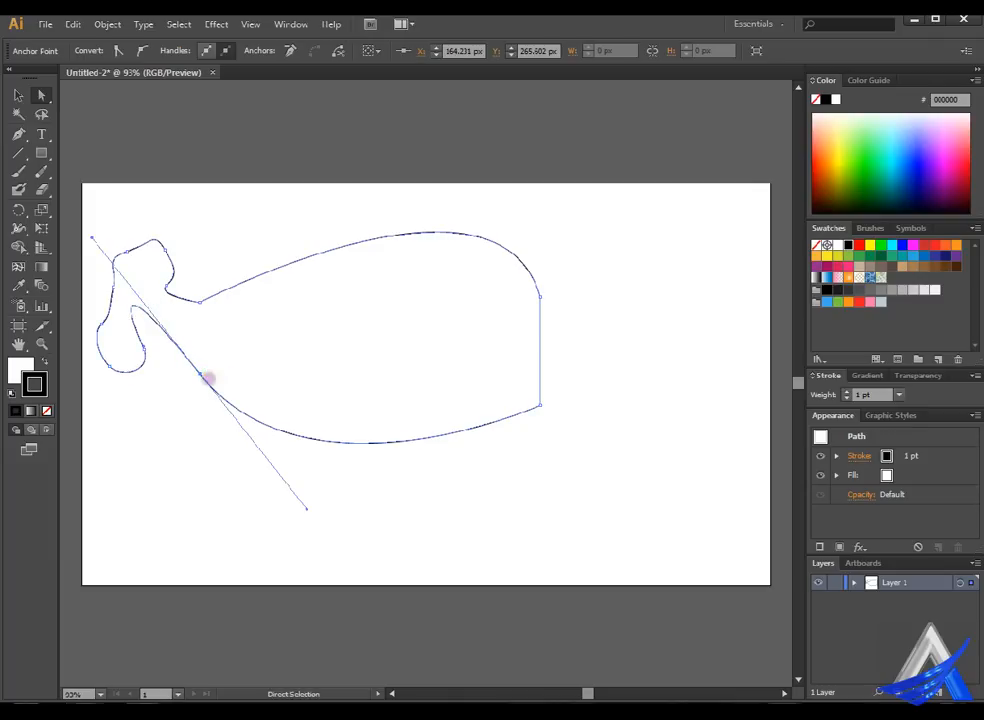
{"action": "left_click_drag", "start_coordinate": [319, 516], "coordinate": [274, 490]}
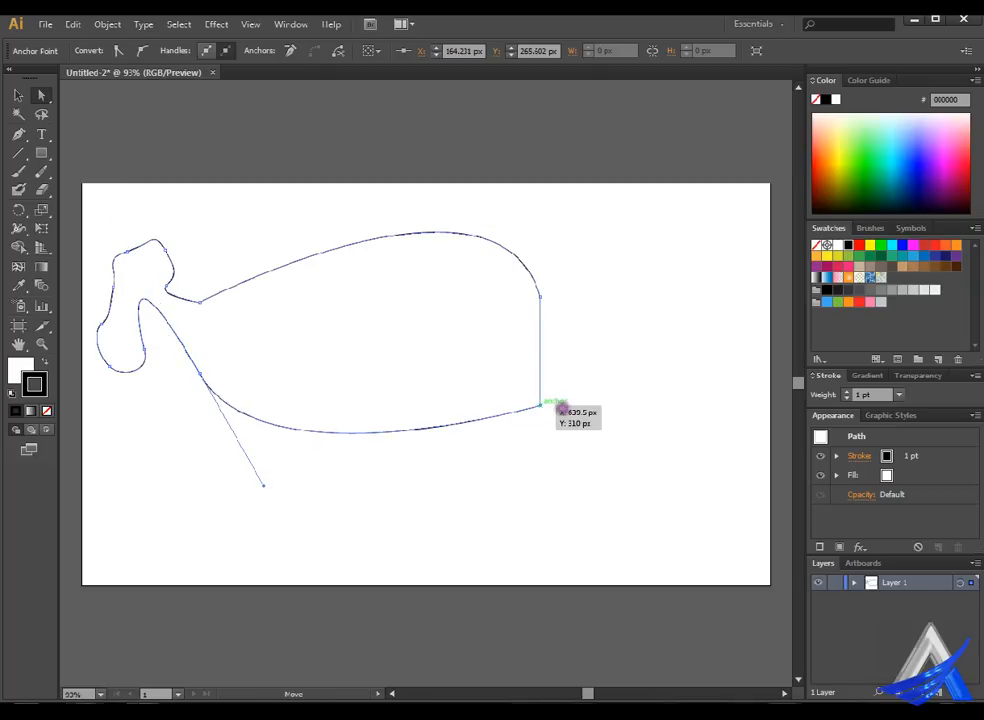
{"action": "left_click_drag", "start_coordinate": [560, 408], "coordinate": [556, 399]}
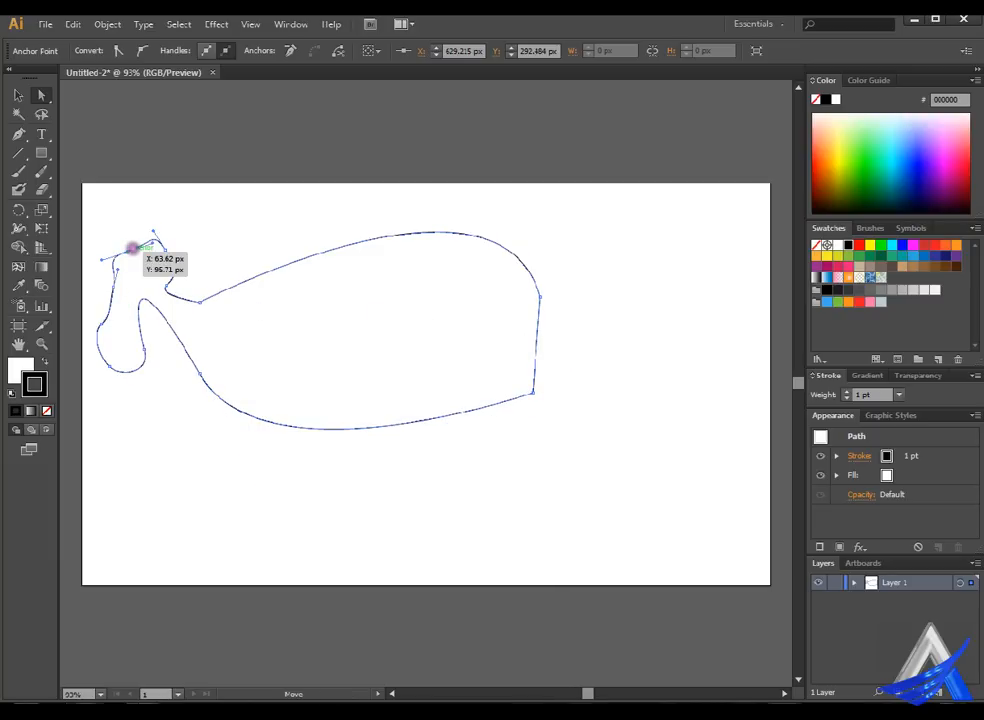
- Smooth the top of the small upper-left lobe by adjusting its anchors and handles, and deselect the path
{"action": "left_click_drag", "start_coordinate": [131, 247], "coordinate": [171, 247]}
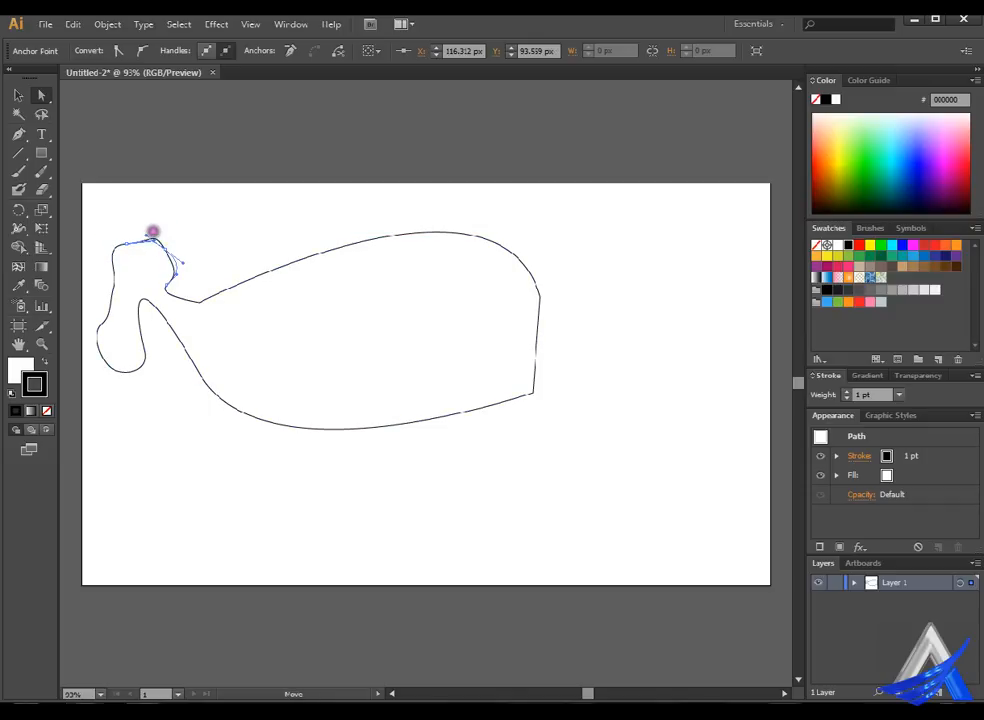
{"action": "left_click", "coordinate": [244, 228]}
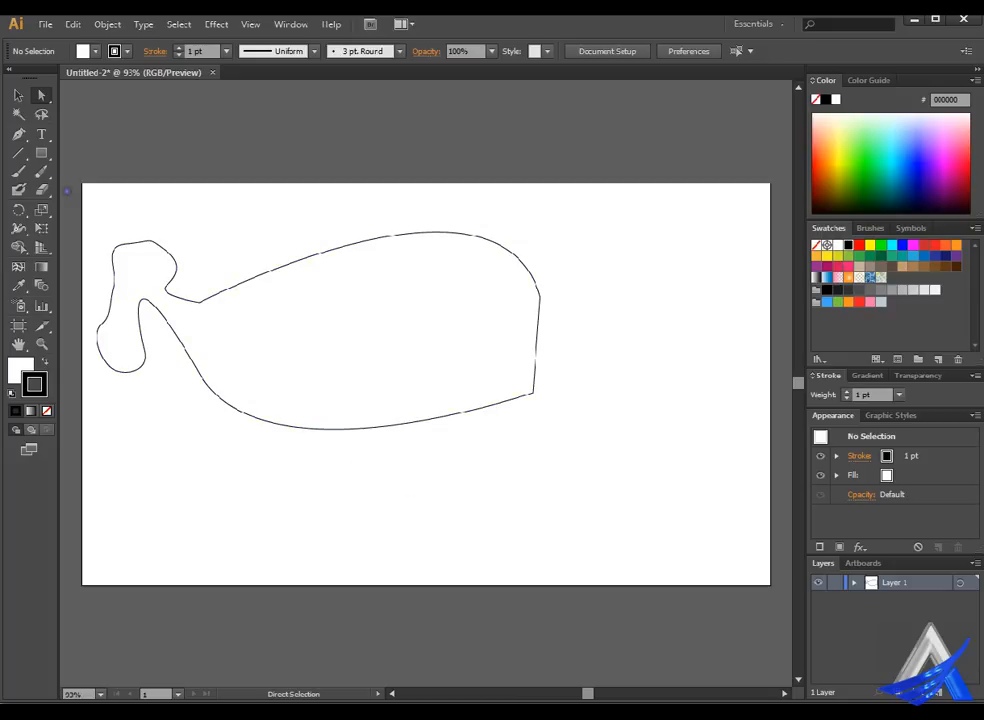
- Detach the Pen tool group as a floating palette and place it above the shape's right end
{"action": "left_click", "coordinate": [24, 137]}
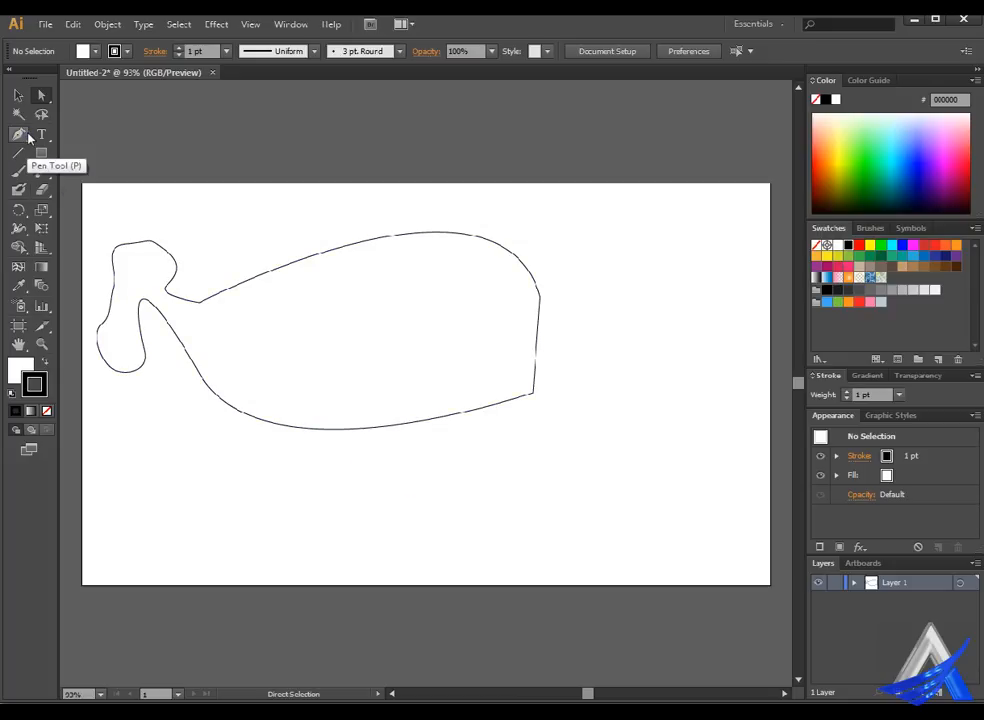
{"action": "left_click_drag", "start_coordinate": [20, 130], "coordinate": [247, 162]}
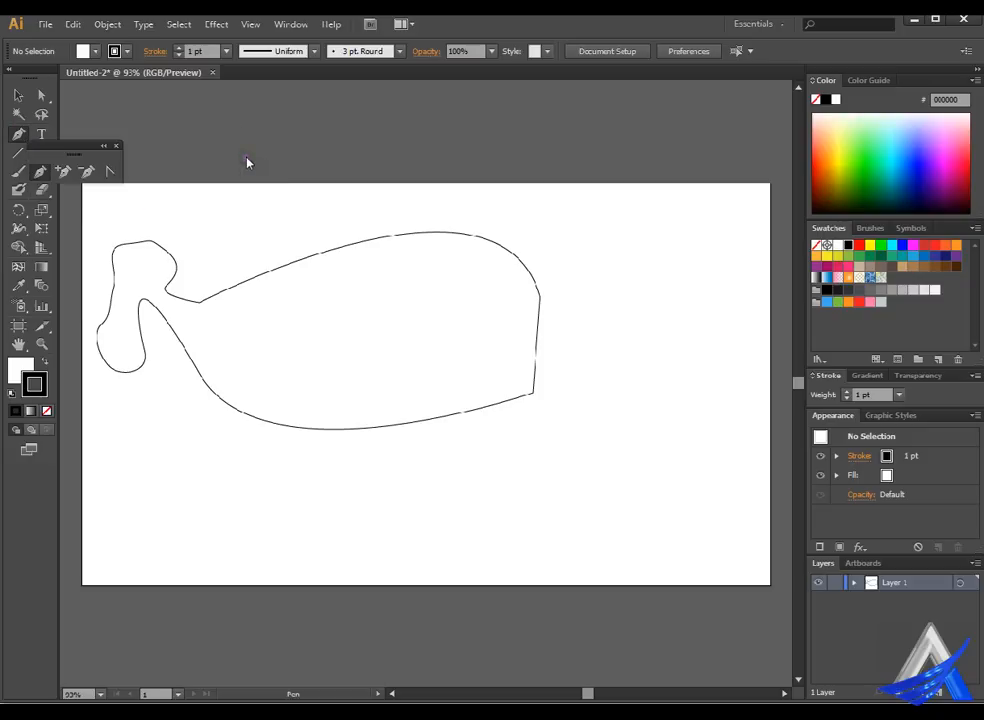
{"action": "left_click_drag", "start_coordinate": [118, 150], "coordinate": [613, 195]}
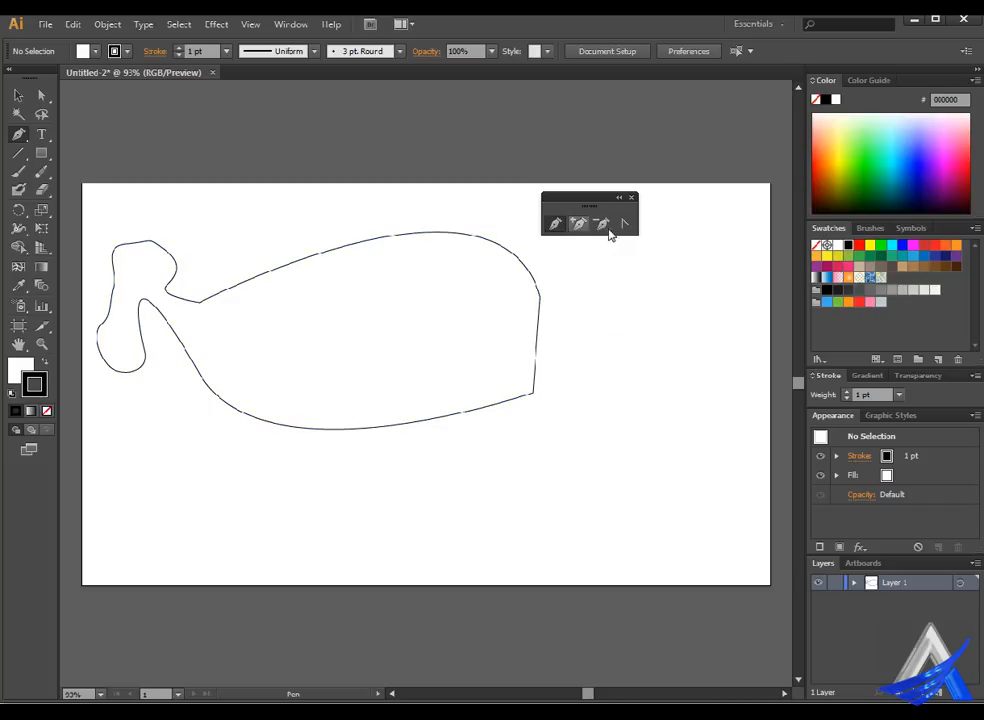
- Add an anchor midway on the shape's straight right edge and pull it outward to about X 677 px, Y 223 px
{"action": "left_click", "coordinate": [578, 223]}
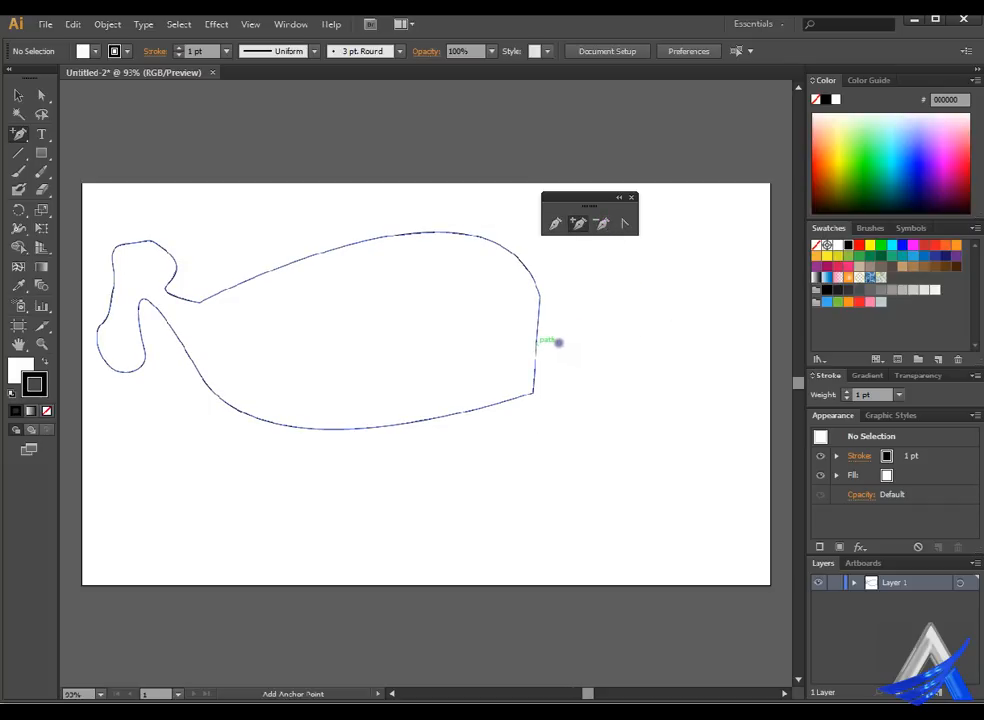
{"action": "left_click", "coordinate": [538, 340]}
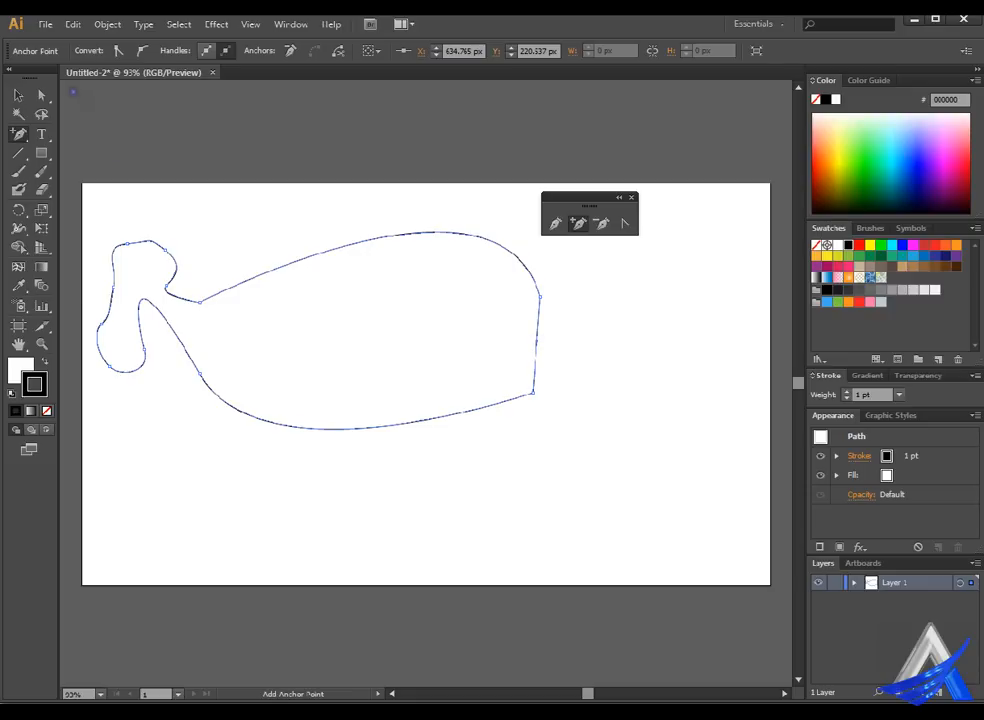
{"action": "key", "text": "a"}
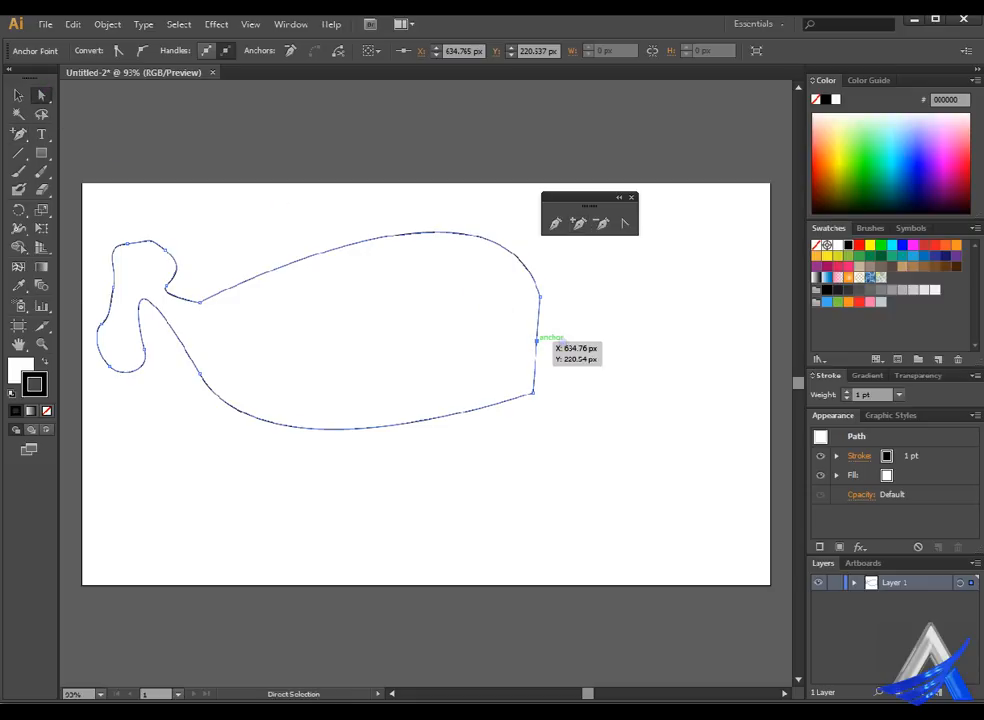
{"action": "left_click", "coordinate": [538, 341]}
{"action": "left_click", "coordinate": [538, 341]}
{"action": "left_click_drag", "start_coordinate": [560, 341], "coordinate": [593, 342]}
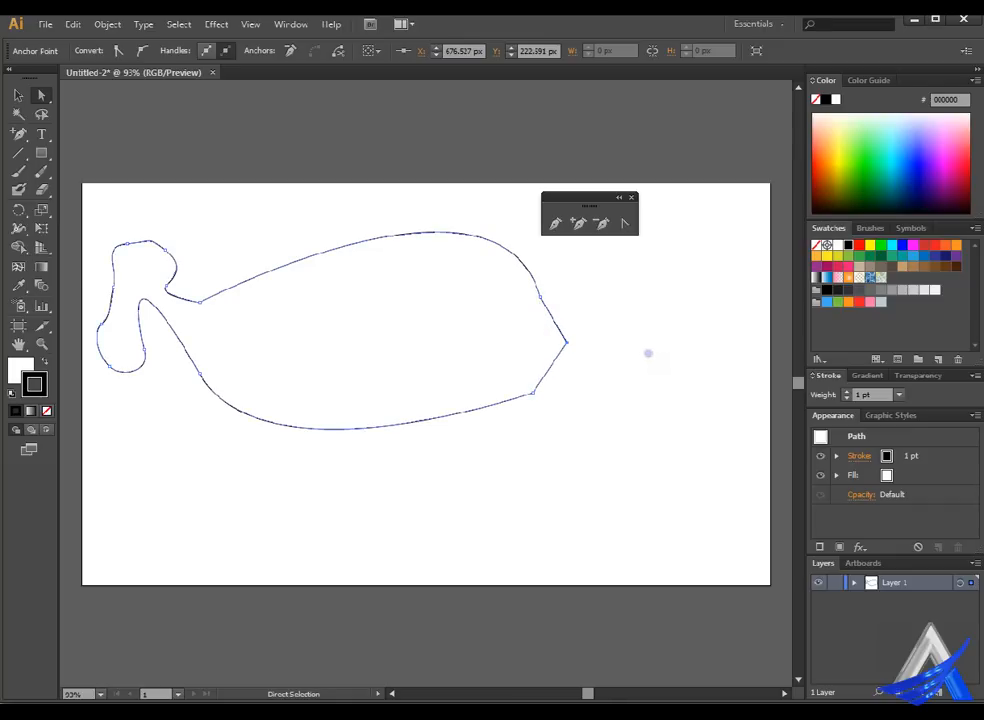
- Nudge the added right-edge anchor inward to about X 648 px, Y 223 px, and delete it from the path
{"action": "key", "text": "Left"}
{"action": "key", "text": "Left"}
{"action": "key", "text": "Left"}
{"action": "key", "text": "Left"}
{"action": "key", "text": "Left"}
{"action": "key", "text": "Left"}
{"action": "key", "text": "Left"}
{"action": "key", "text": "Left"}
{"action": "key", "text": "Left"}
{"action": "key", "text": "Left"}
{"action": "key", "text": "Left"}
{"action": "key", "text": "Left"}
{"action": "key", "text": "Left"}
{"action": "key", "text": "Left"}
{"action": "key", "text": "Left"}
{"action": "key", "text": "Left"}
{"action": "key", "text": "Left"}
{"action": "key", "text": "Left"}
{"action": "key", "text": "Left"}
{"action": "key", "text": "Left"}
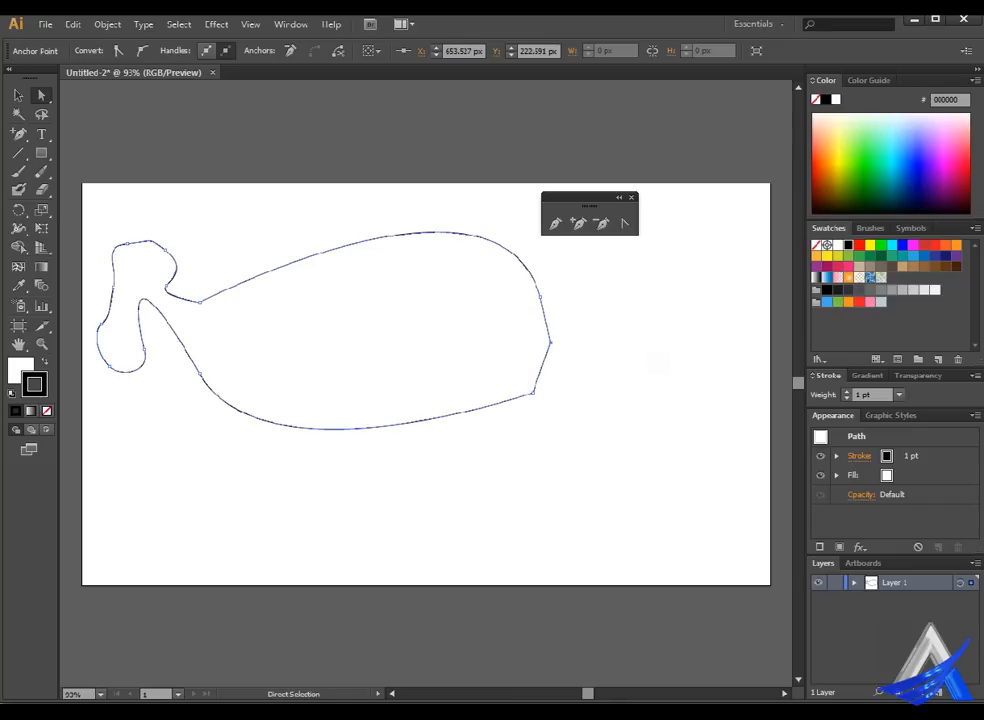
{"action": "key", "text": "Left"}
{"action": "key", "text": "Left"}
{"action": "key", "text": "Left"}
{"action": "key", "text": "Left"}
{"action": "key", "text": "Left"}
{"action": "key", "text": "Left"}
{"action": "key", "text": "Left"}
{"action": "key", "text": "Left"}
{"action": "key", "text": "Left"}
{"action": "key", "text": "Left"}
{"action": "key", "text": "Left"}
{"action": "key", "text": "Left"}
{"action": "key", "text": "Left"}
{"action": "key", "text": "Left"}
{"action": "key", "text": "Left"}
{"action": "key", "text": "Left"}
{"action": "key", "text": "Left"}
{"action": "key", "text": "Left"}
{"action": "key", "text": "Left"}
{"action": "key", "text": "Left"}
{"action": "key", "text": "Left"}
{"action": "key", "text": "Left"}
{"action": "key", "text": "Left"}
{"action": "key", "text": "Left"}
{"action": "key", "text": "Left"}
{"action": "key", "text": "Left"}
{"action": "key", "text": "Left"}
{"action": "key", "text": "Left"}
{"action": "key", "text": "Left"}
{"action": "key", "text": "Left"}
{"action": "key", "text": "Left"}
{"action": "key", "text": "Left"}
{"action": "key", "text": "Up"}
{"action": "key", "text": "Down"}
{"action": "key", "text": "Down"}
{"action": "key", "text": "Down"}
{"action": "key", "text": "Down"}
{"action": "key", "text": "Down"}
{"action": "key", "text": "Right"}
{"action": "key", "text": "Right"}
{"action": "key", "text": "Right"}
{"action": "key", "text": "Right"}
{"action": "key", "text": "Right"}
{"action": "key", "text": "Right"}
{"action": "key", "text": "Right"}
{"action": "key", "text": "Right"}
{"action": "key", "text": "Right"}
{"action": "key", "text": "Right"}
{"action": "key", "text": "Right"}
{"action": "key", "text": "Right"}
{"action": "key", "text": "Right"}
{"action": "key", "text": "Right"}
{"action": "key", "text": "Right"}
{"action": "key", "text": "Right"}
{"action": "key", "text": "Right"}
{"action": "key", "text": "Right"}
{"action": "key", "text": "Right"}
{"action": "left_click", "coordinate": [627, 222]}
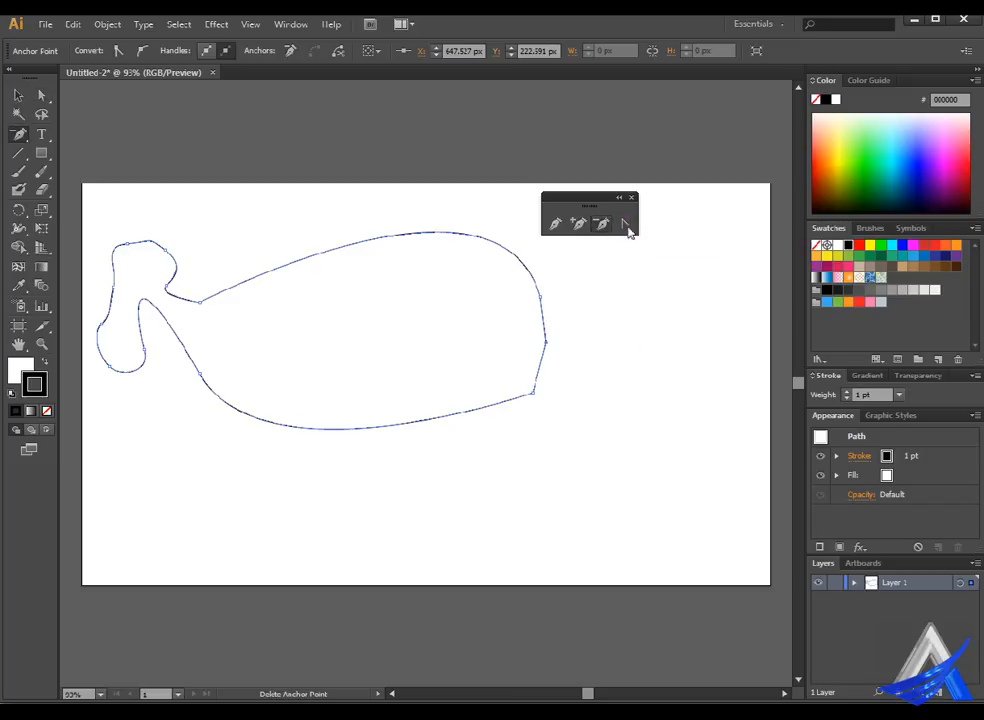
{"action": "left_click", "coordinate": [546, 341]}
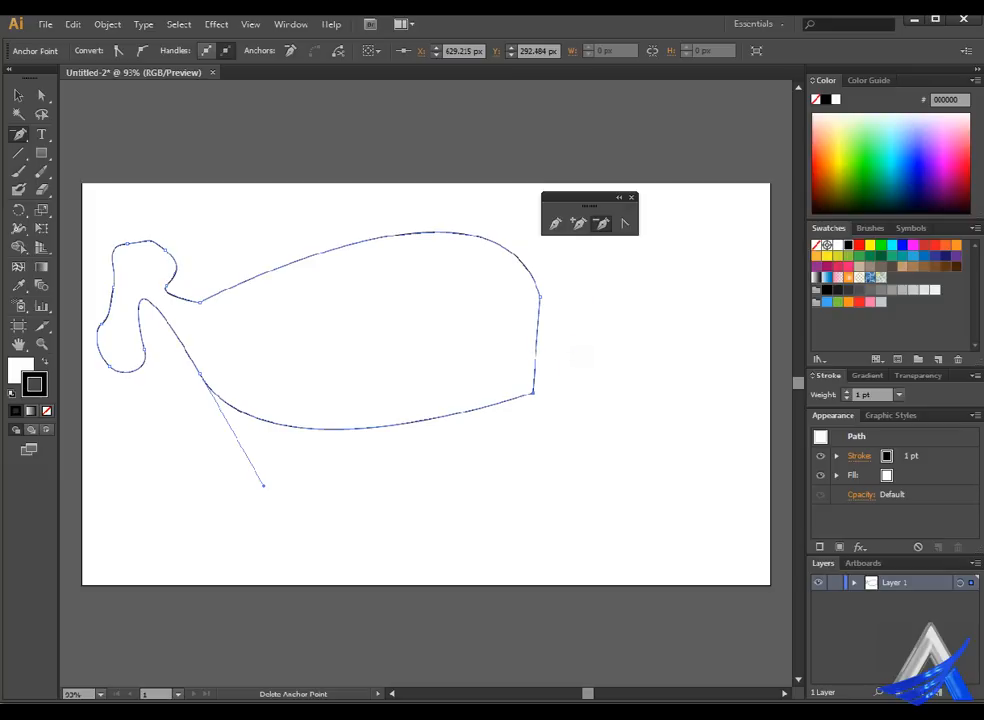
- Add an anchor on the shape's right edge at about X 636 px, Y 204 px, and remove it with the Delete Anchor Point tool
{"action": "left_click", "coordinate": [578, 223]}
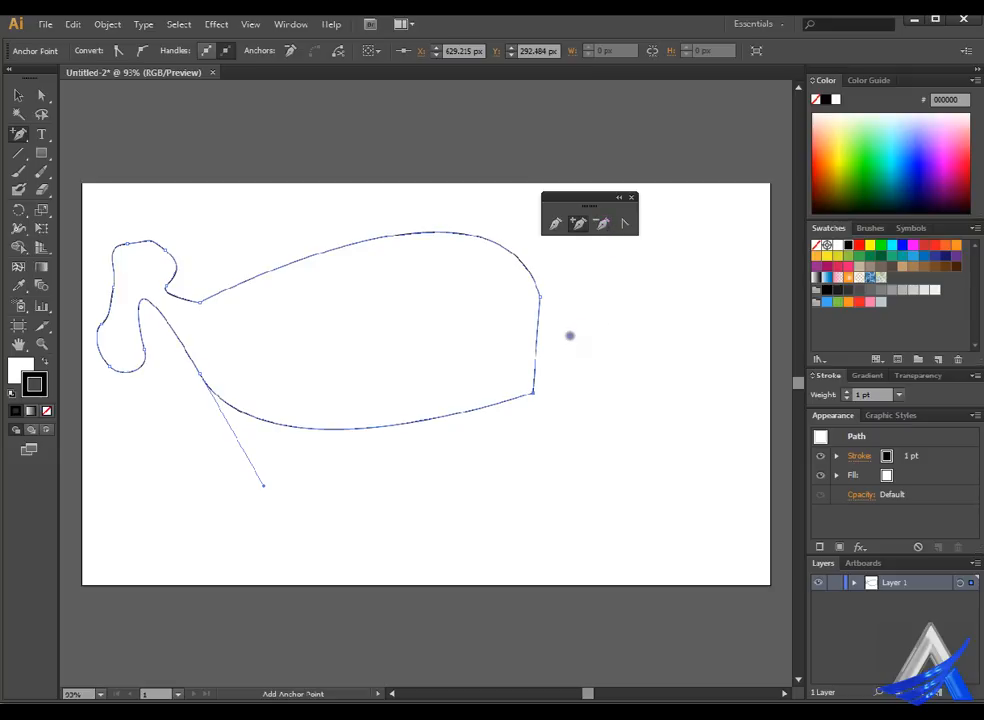
{"action": "left_click", "coordinate": [41, 344]}
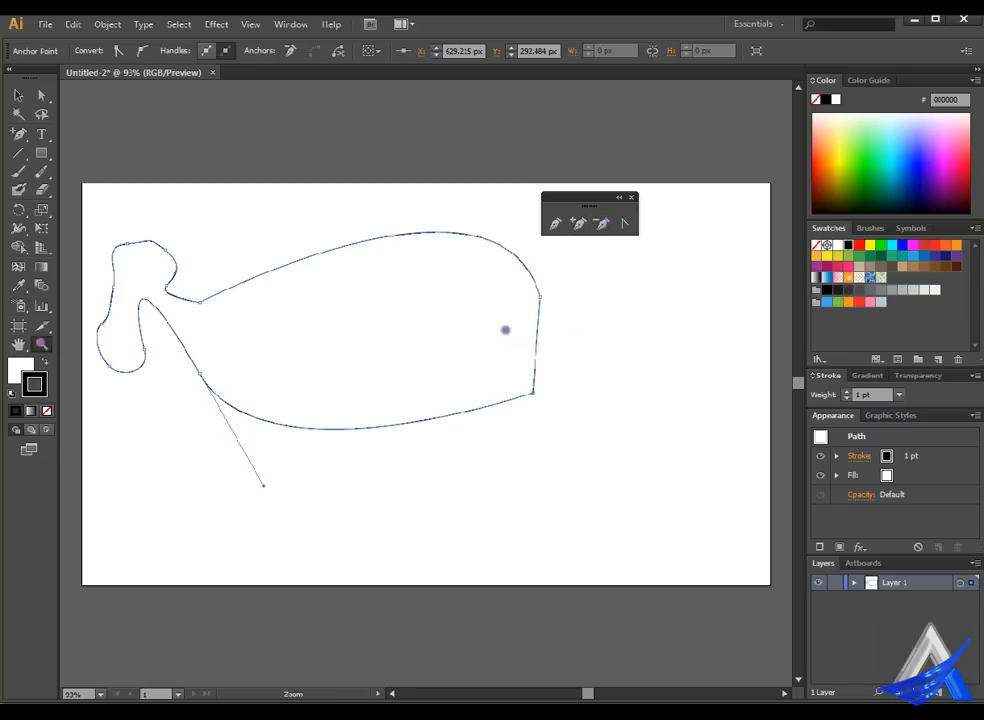
{"action": "left_click_drag", "start_coordinate": [512, 314], "coordinate": [650, 393]}
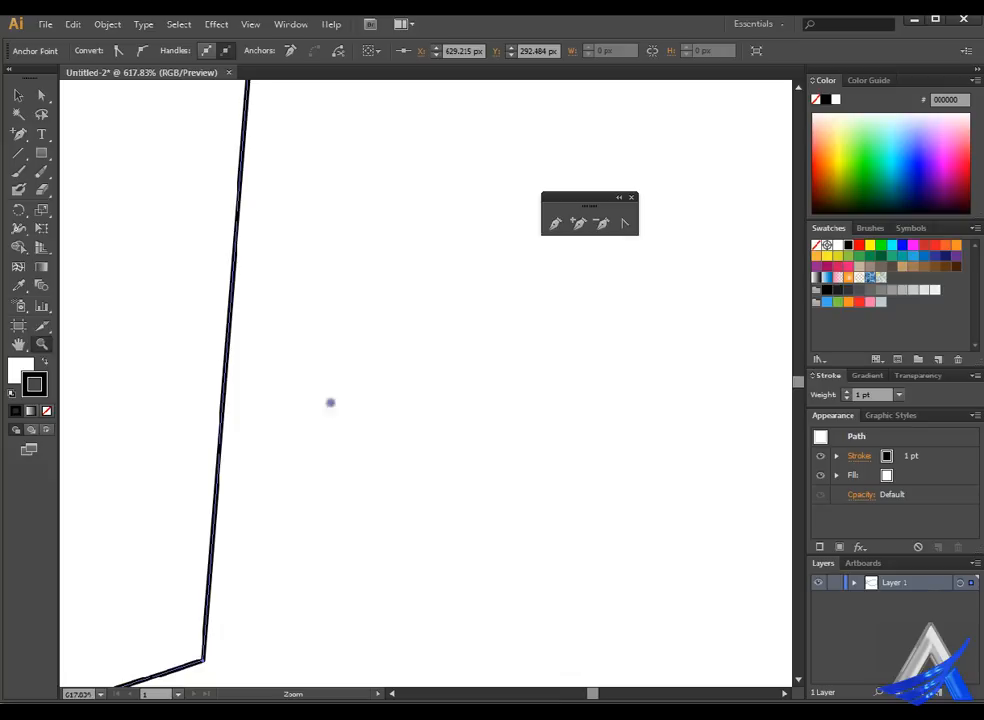
{"action": "left_click", "coordinate": [578, 223]}
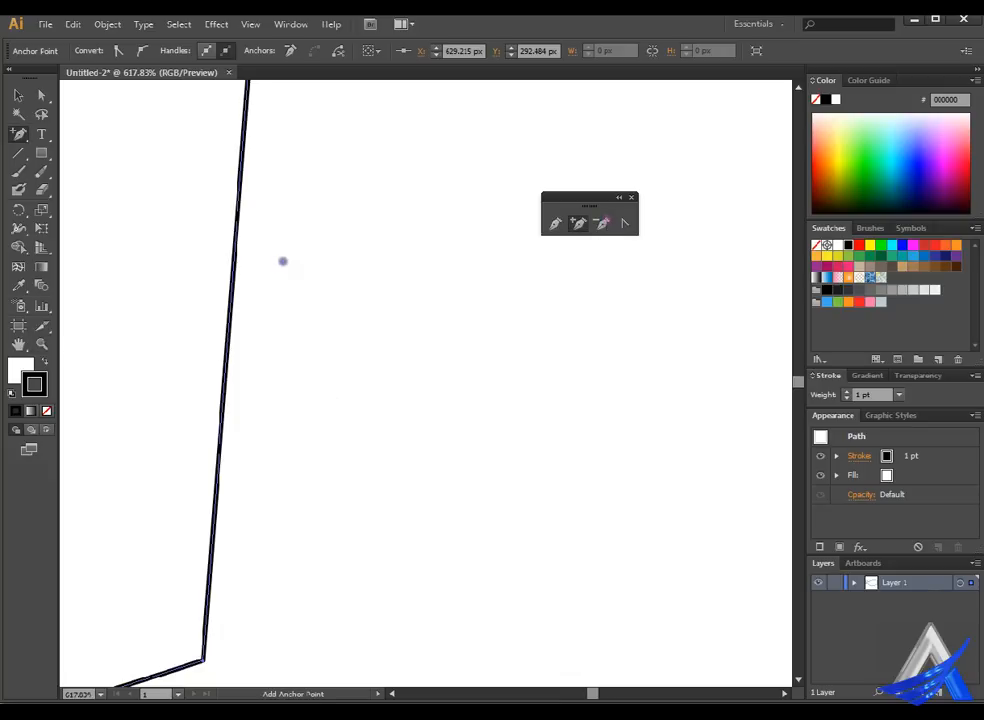
{"action": "left_click", "coordinate": [238, 236]}
{"action": "left_click", "coordinate": [238, 236]}
{"action": "left_click", "coordinate": [648, 386]}
{"action": "left_click", "coordinate": [602, 224]}
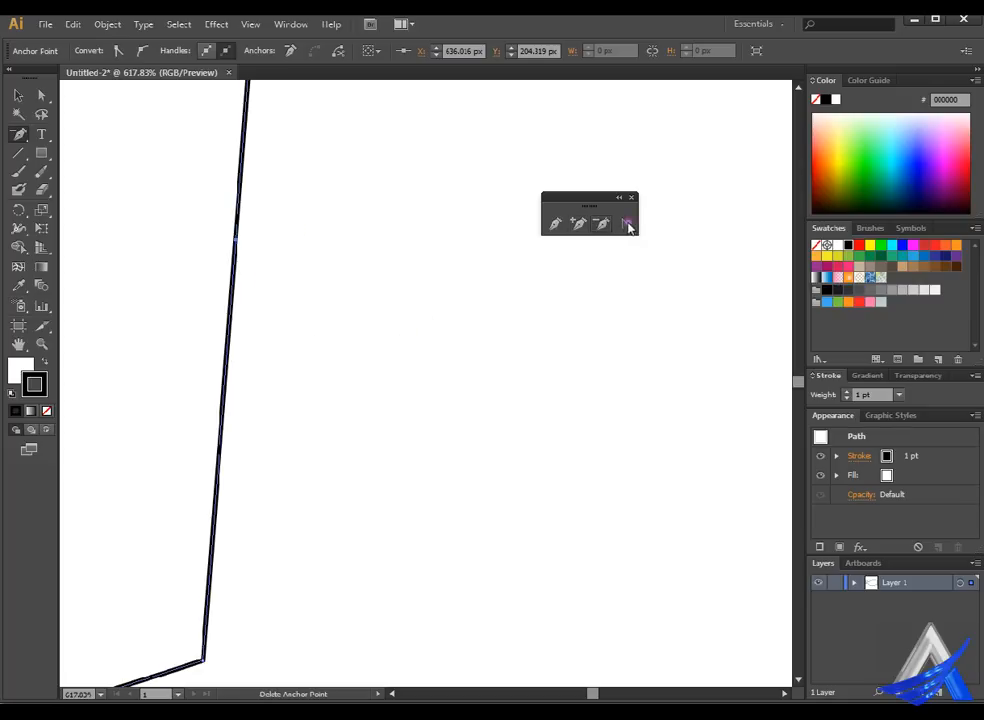
{"action": "left_click", "coordinate": [246, 236]}
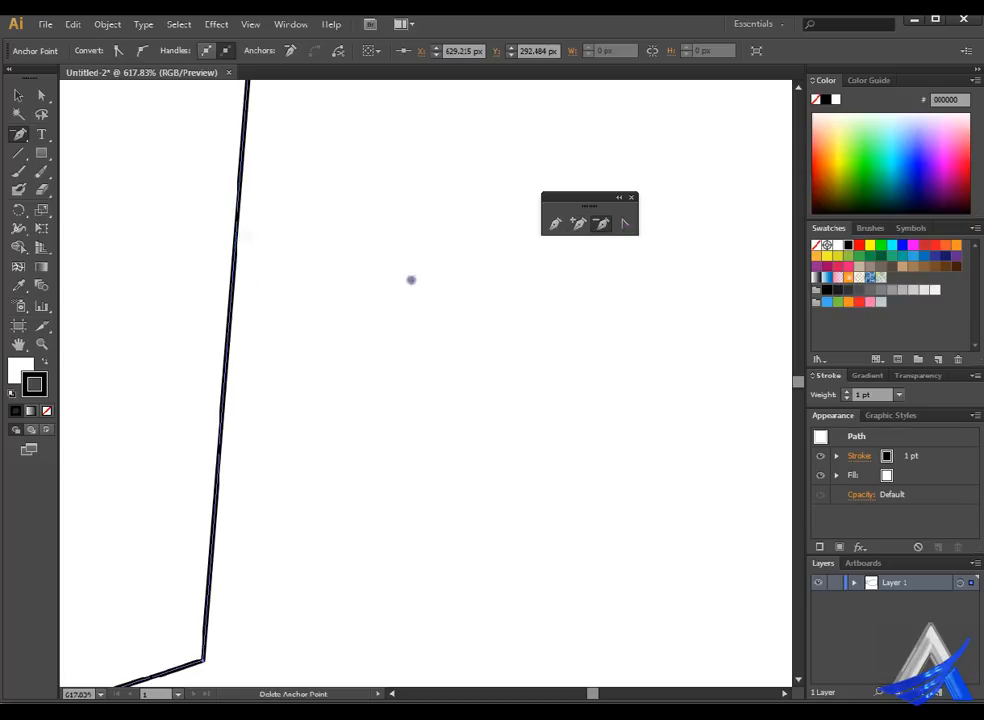
- Try adding another anchor on the right edge, remove it with the regular Pen tool, and fit the artboard in view
{"action": "left_click", "coordinate": [578, 223]}
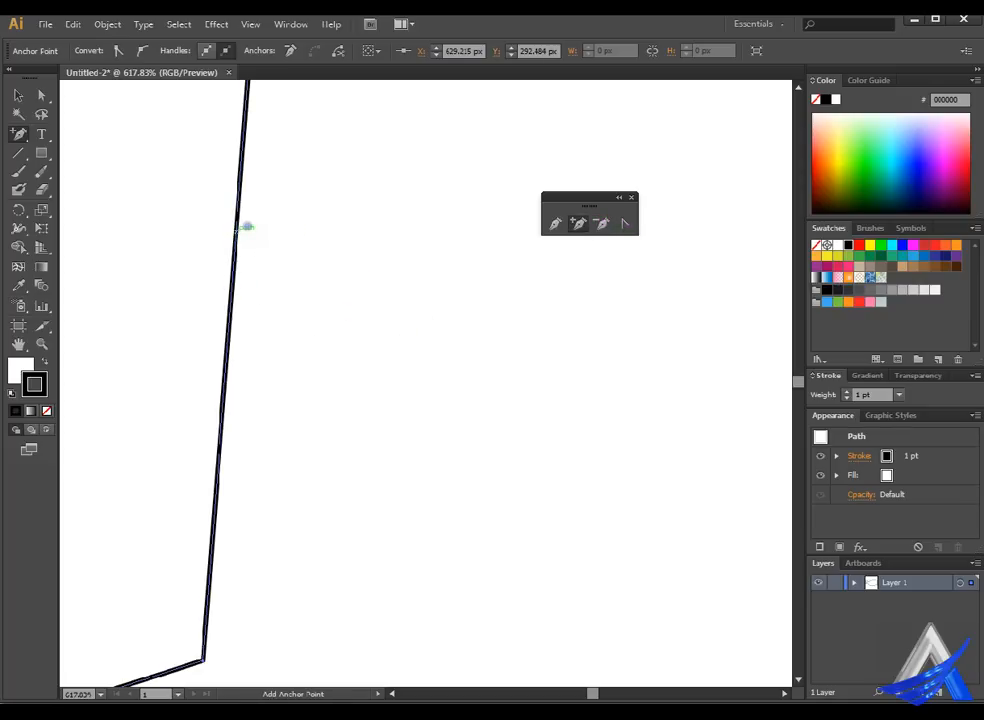
{"action": "left_click", "coordinate": [246, 226]}
{"action": "left_click", "coordinate": [554, 223]}
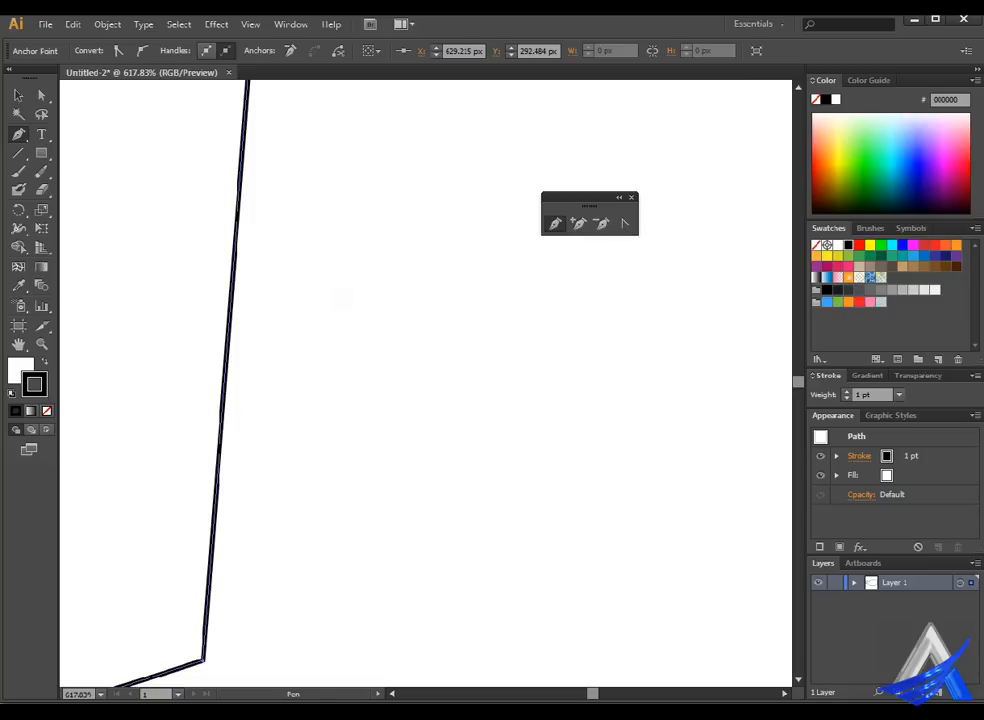
{"action": "key", "text": "ctrl+0"}
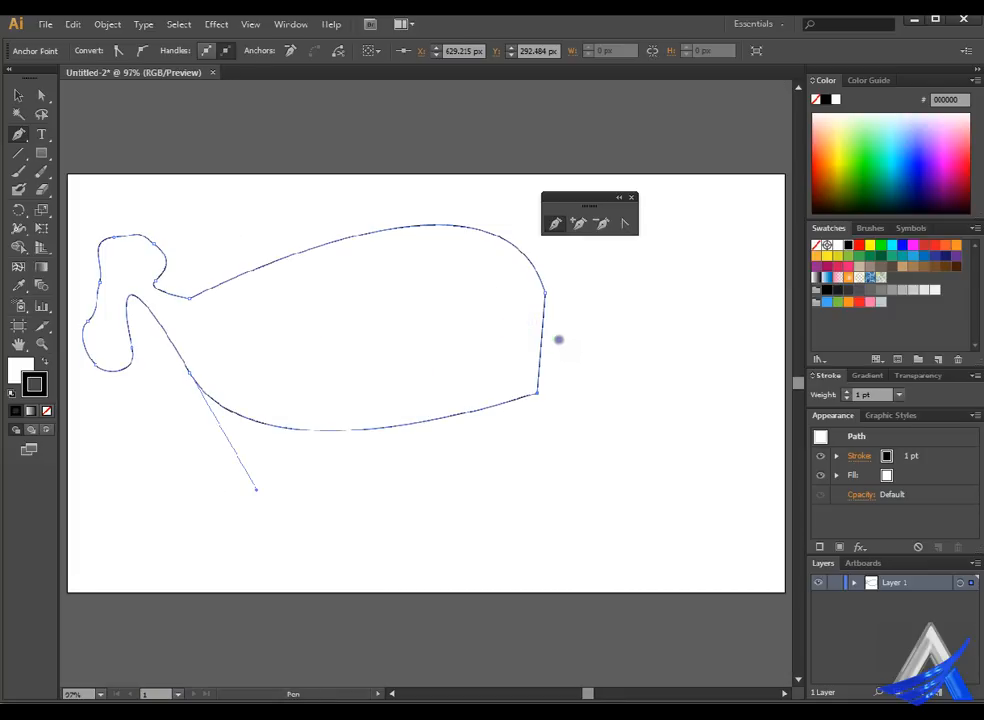
- Add an anchor on the enlarged right edge and delete it again using only the regular Pen tool
{"action": "left_click", "coordinate": [41, 344]}
{"action": "left_click_drag", "start_coordinate": [527, 322], "coordinate": [617, 358]}
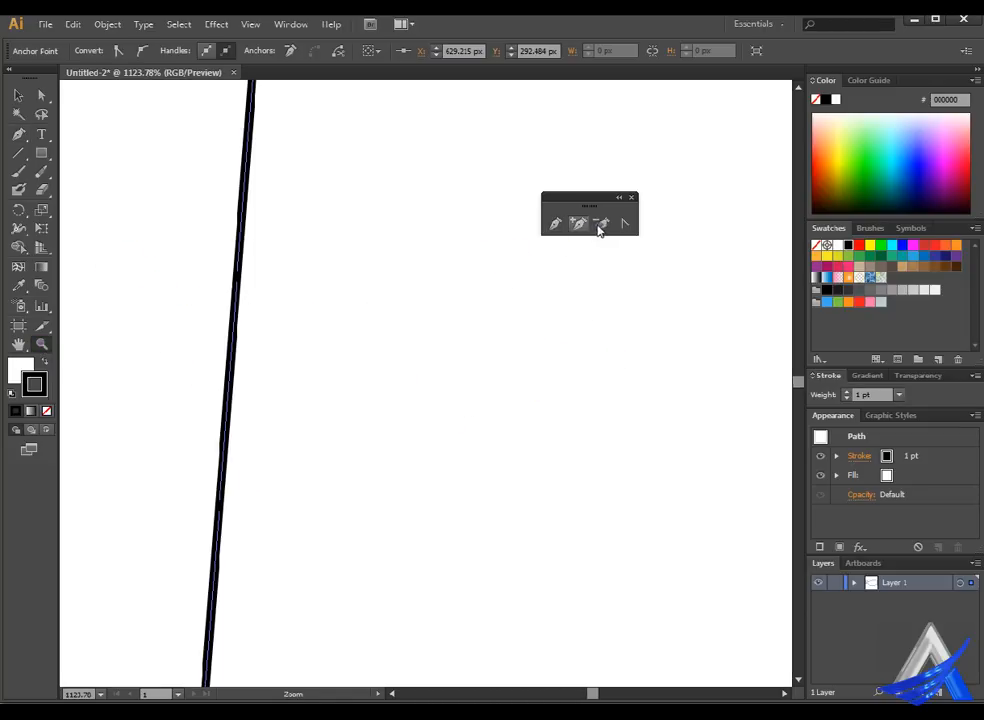
{"action": "left_click", "coordinate": [555, 223]}
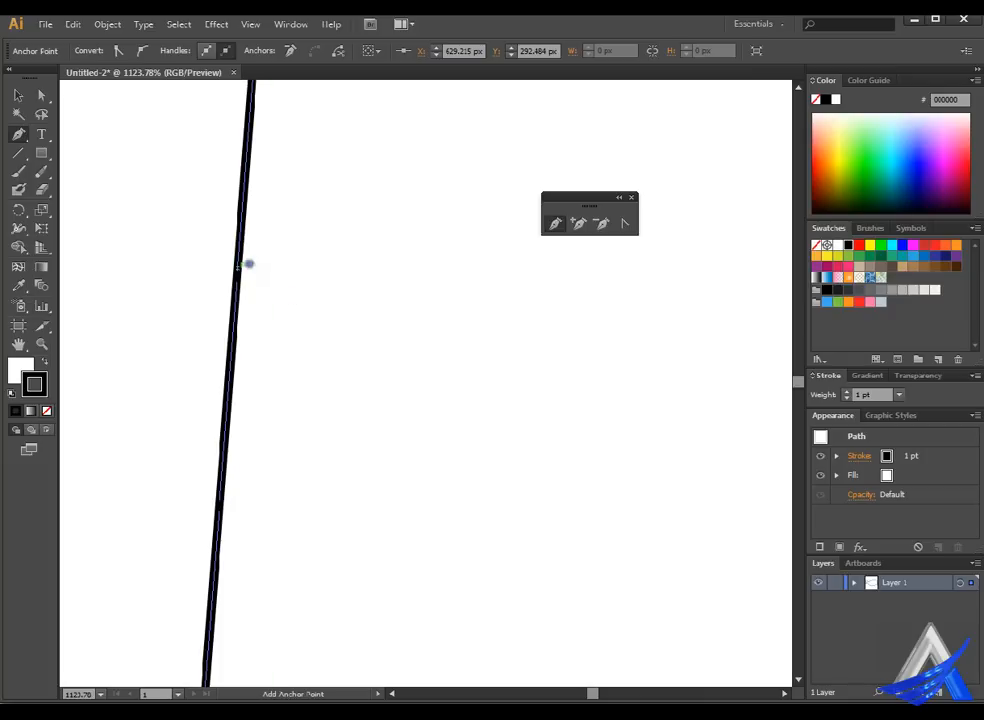
{"action": "left_click", "coordinate": [240, 264]}
{"action": "left_click", "coordinate": [238, 263]}
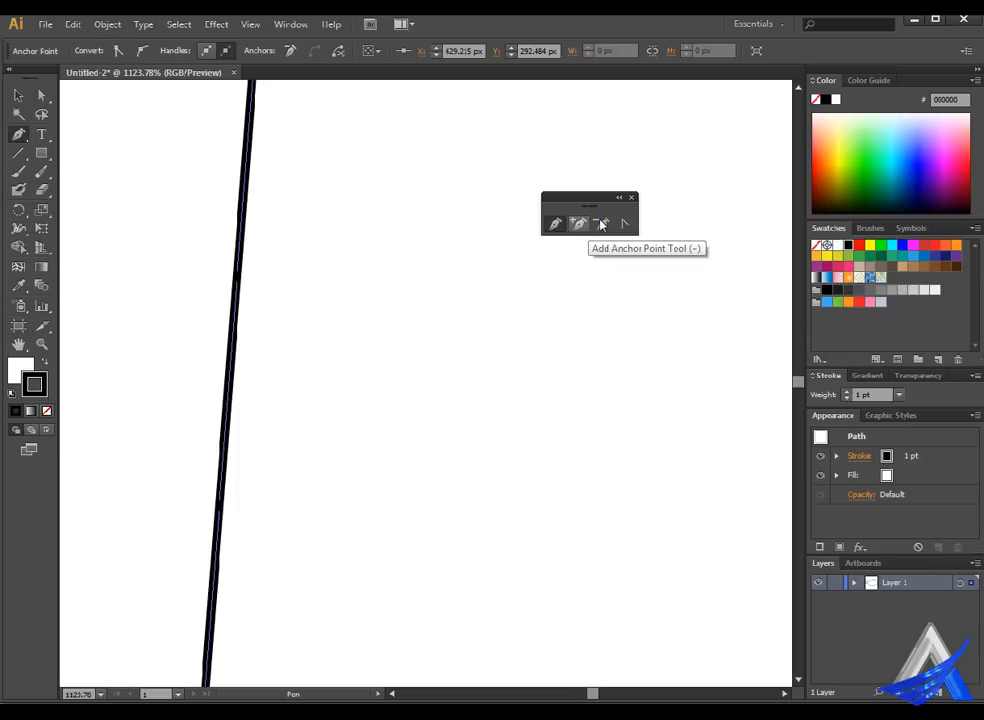
{"action": "key", "text": "ctrl+0"}
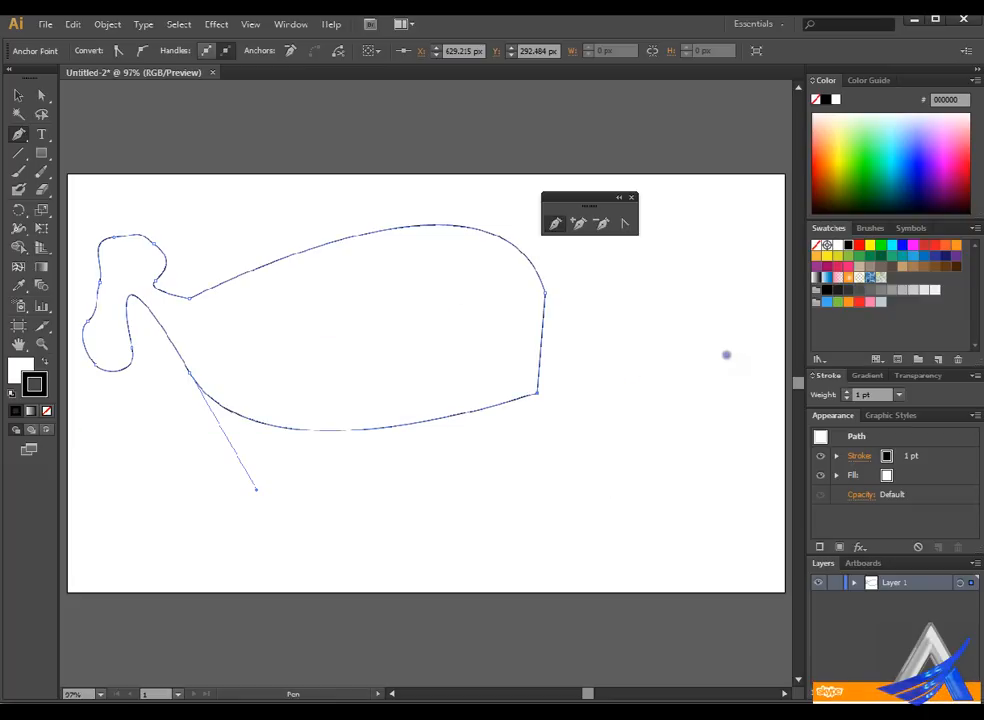
- Draw an open path beside the shape with a horizontal segment about 118 px long, a corner at X 724 px, Y 242.5 px, and an end at X 783 px, Y 512 px
{"action": "left_click", "coordinate": [696, 354]}
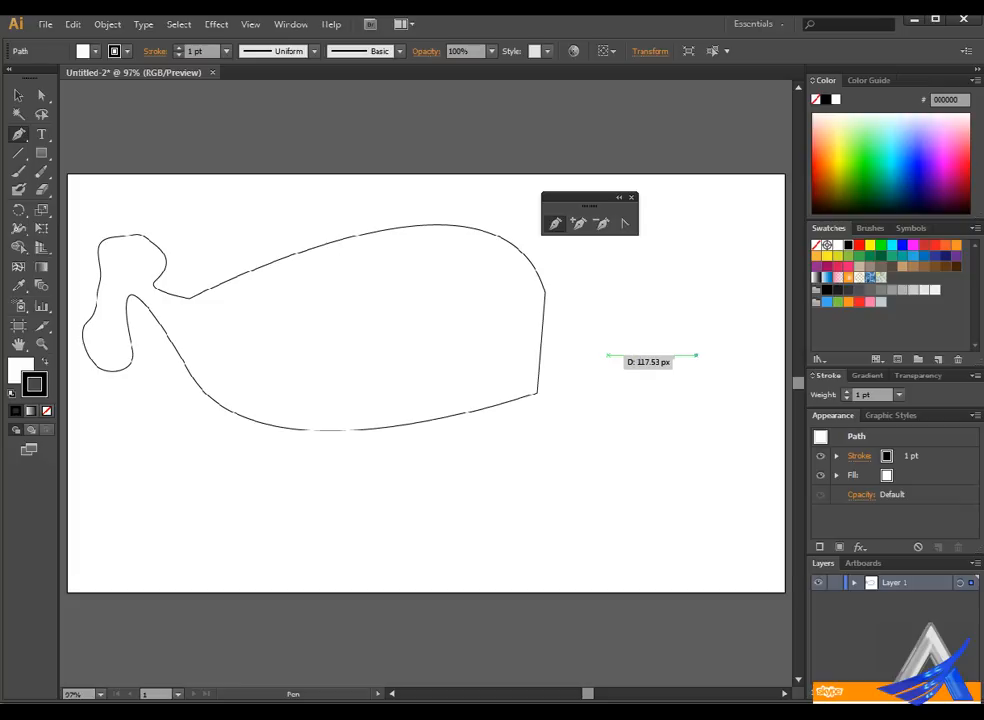
{"action": "left_click", "coordinate": [607, 355]}
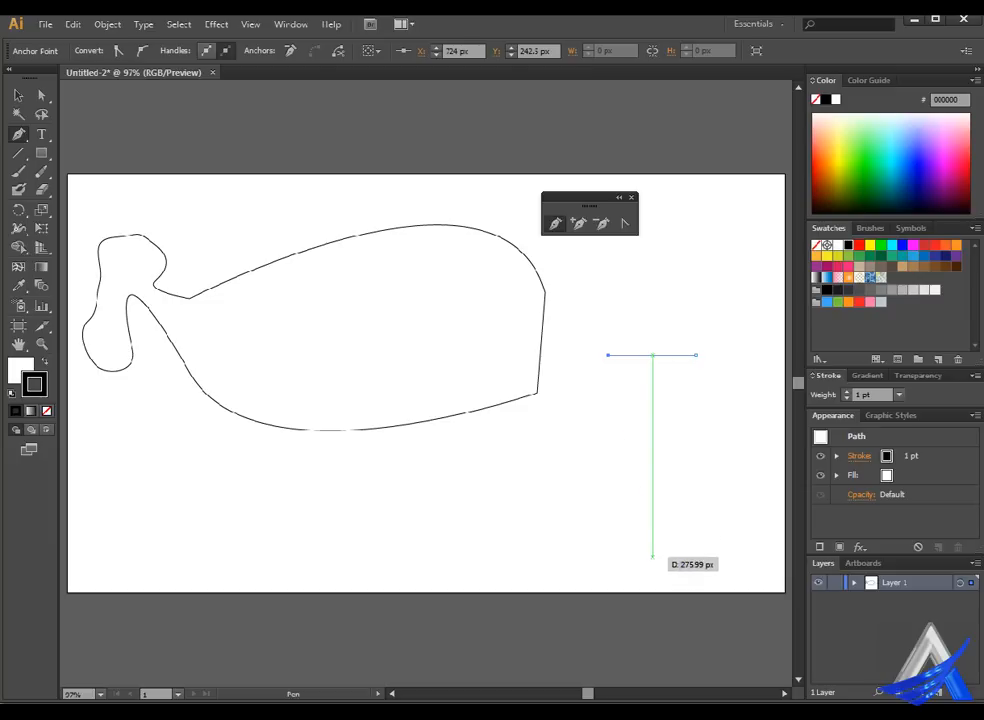
{"action": "left_click", "coordinate": [652, 557]}
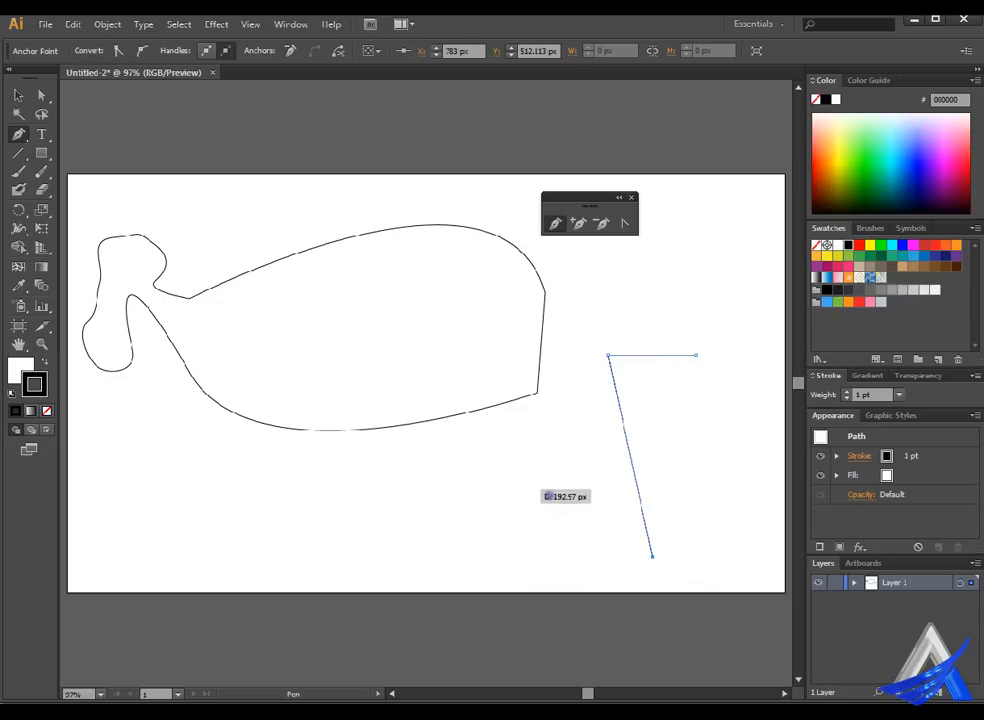
- Add an anchor on the slanted segment at about X 750 px, Y 362 px, and move it to X 723.5 px, Y 383 px
{"action": "left_click", "coordinate": [656, 449]}
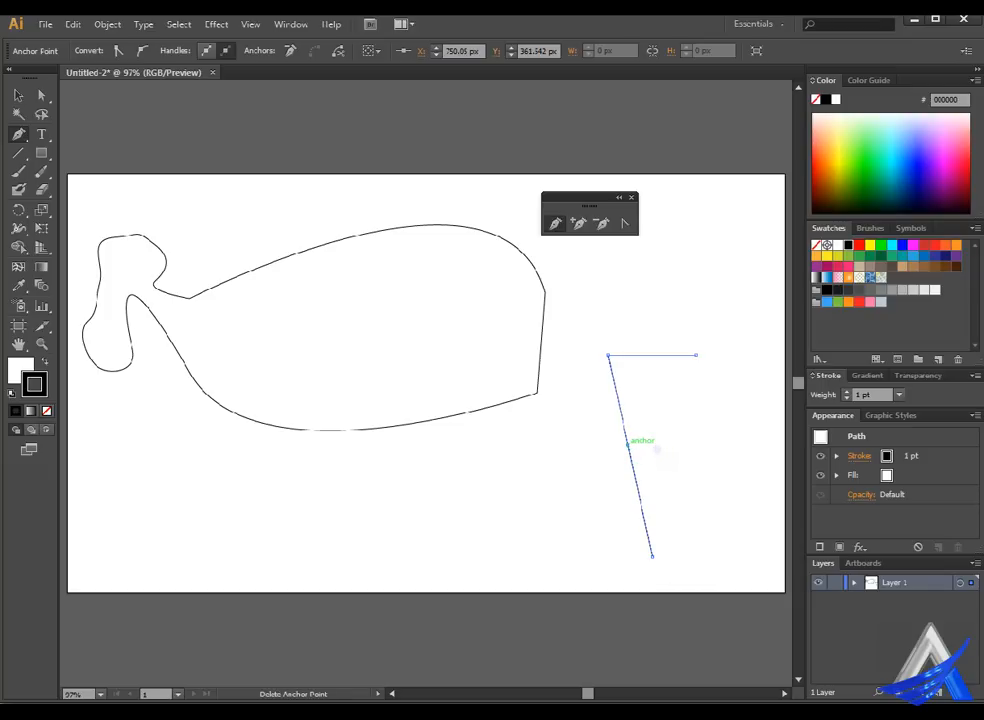
{"action": "left_click", "coordinate": [41, 95]}
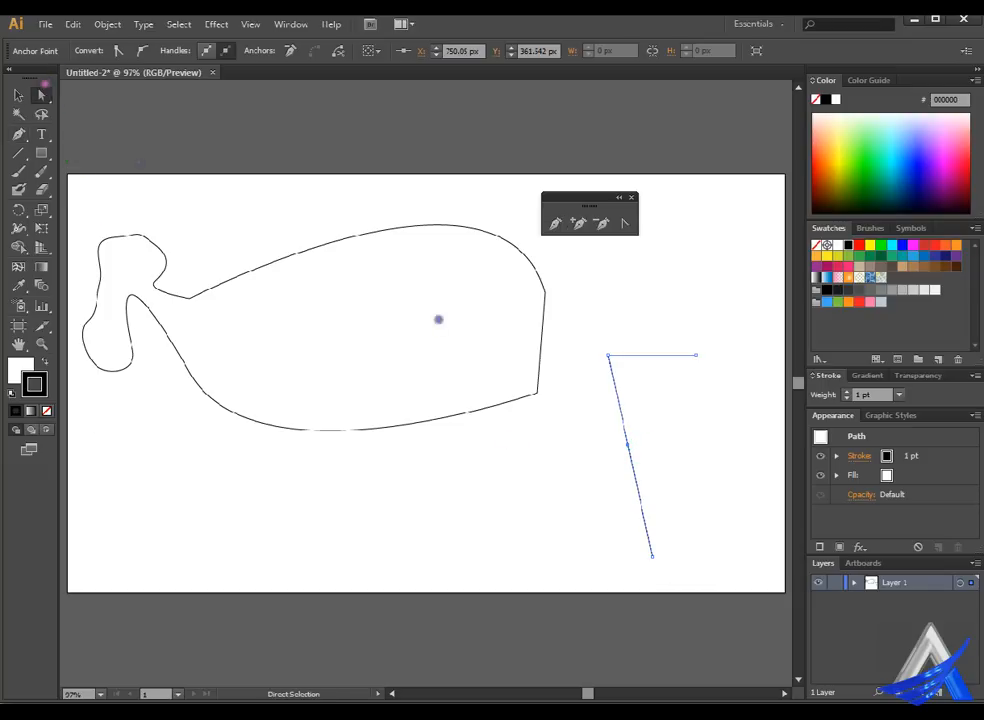
{"action": "left_click_drag", "start_coordinate": [658, 441], "coordinate": [622, 461]}
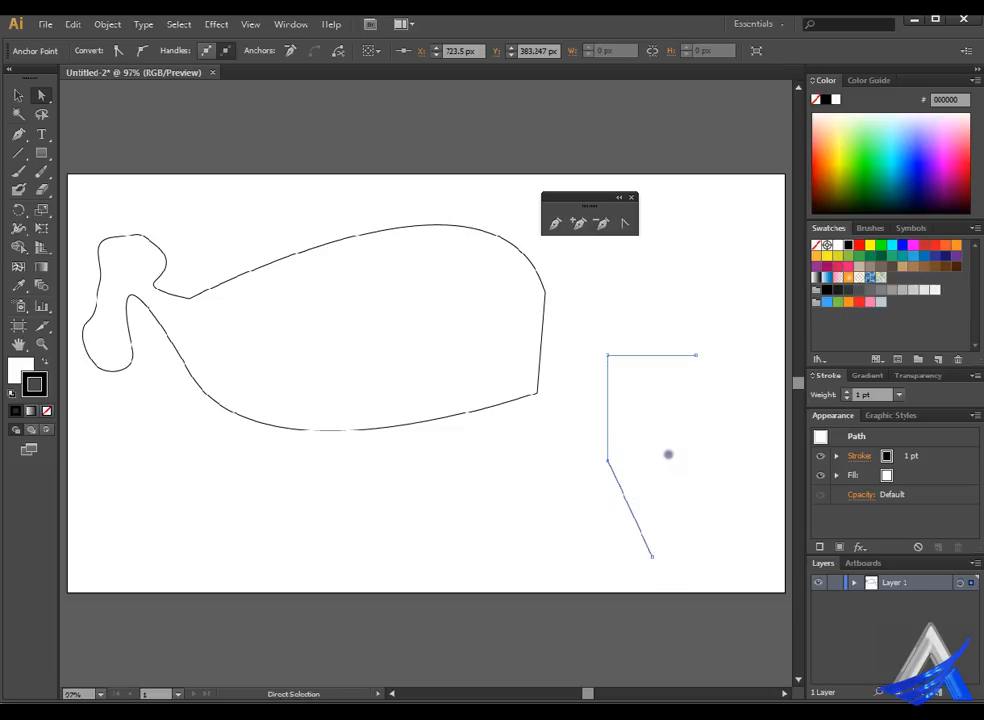
- Convert the new path's middle corner at X 723.5 px, Y 383 px into a smooth point so both adjoining segments form an S-curve
{"action": "left_click", "coordinate": [624, 223]}
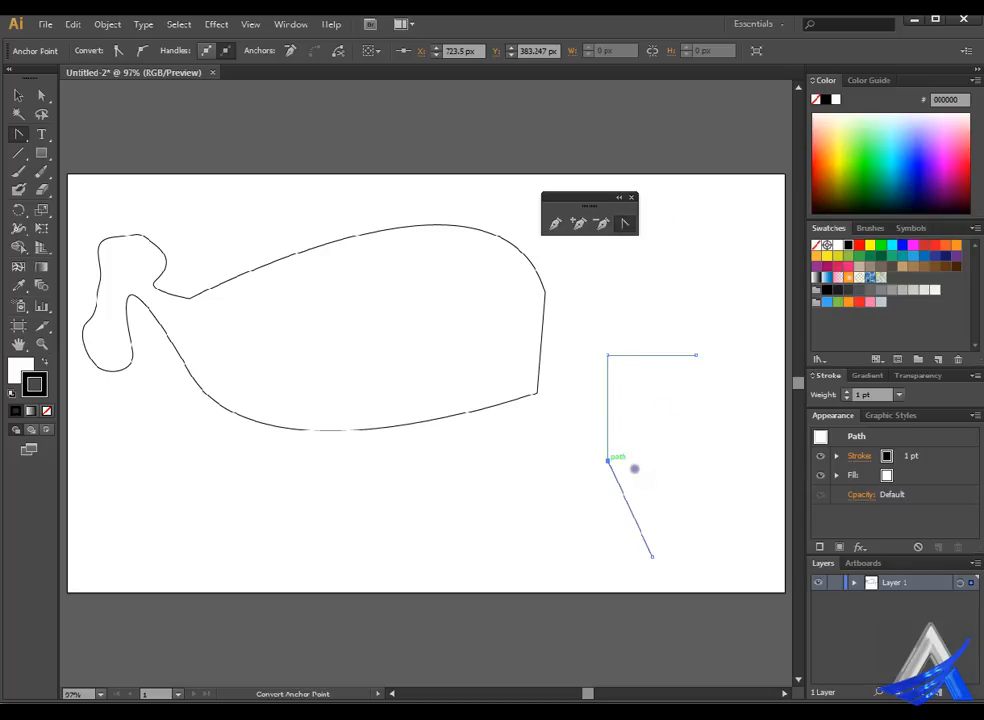
{"action": "left_click_drag", "start_coordinate": [608, 461], "coordinate": [567, 533]}
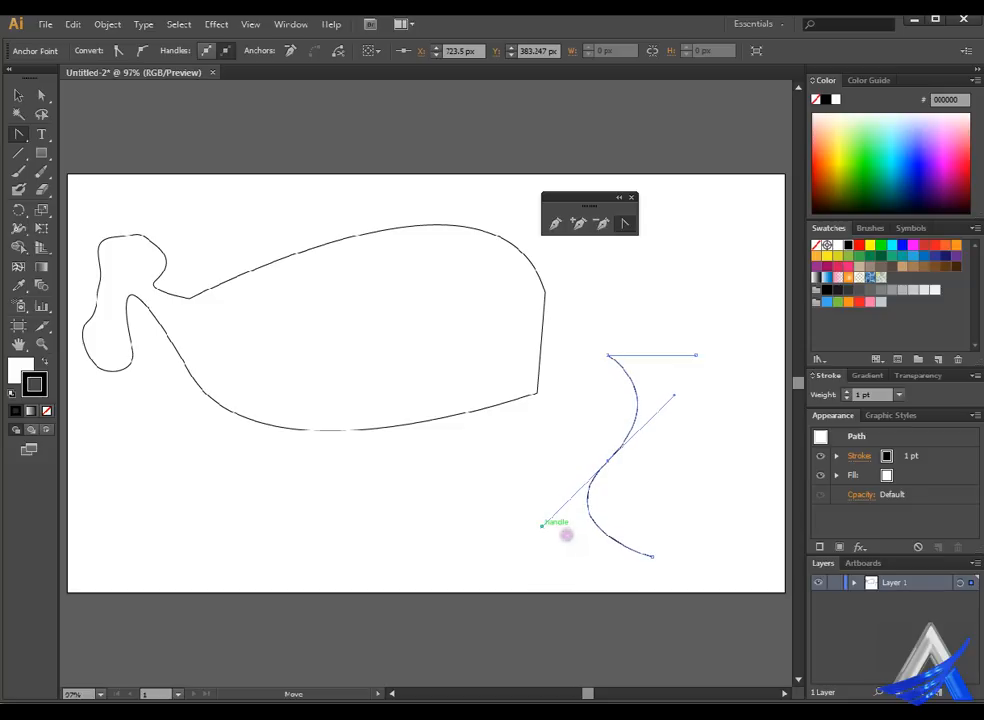
{"action": "left_click", "coordinate": [527, 491]}
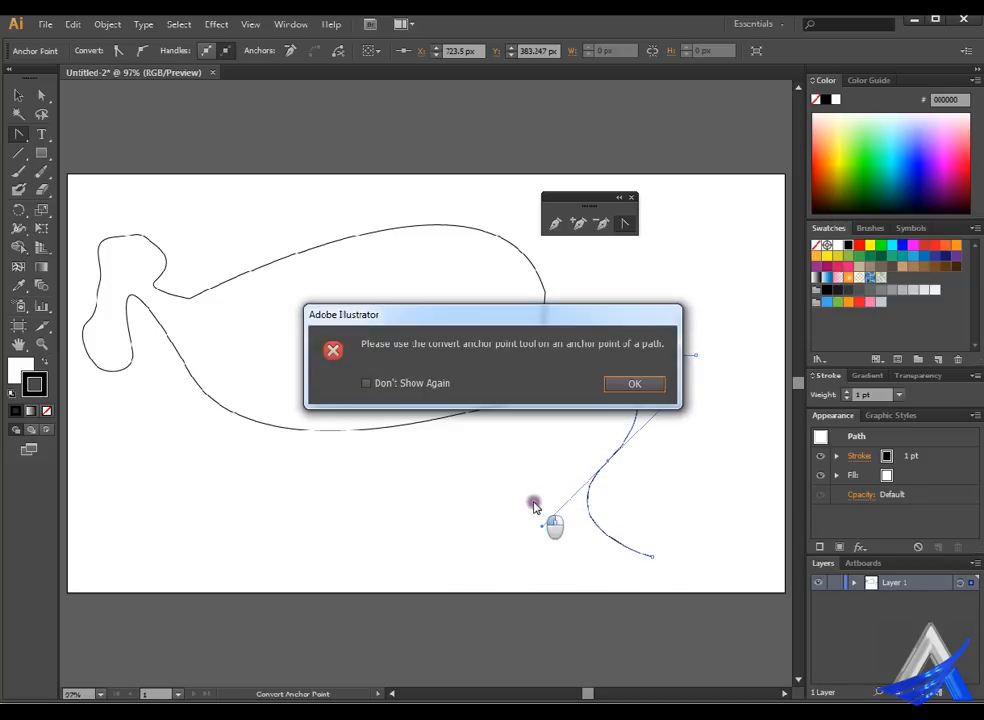
{"action": "left_click", "coordinate": [646, 387]}
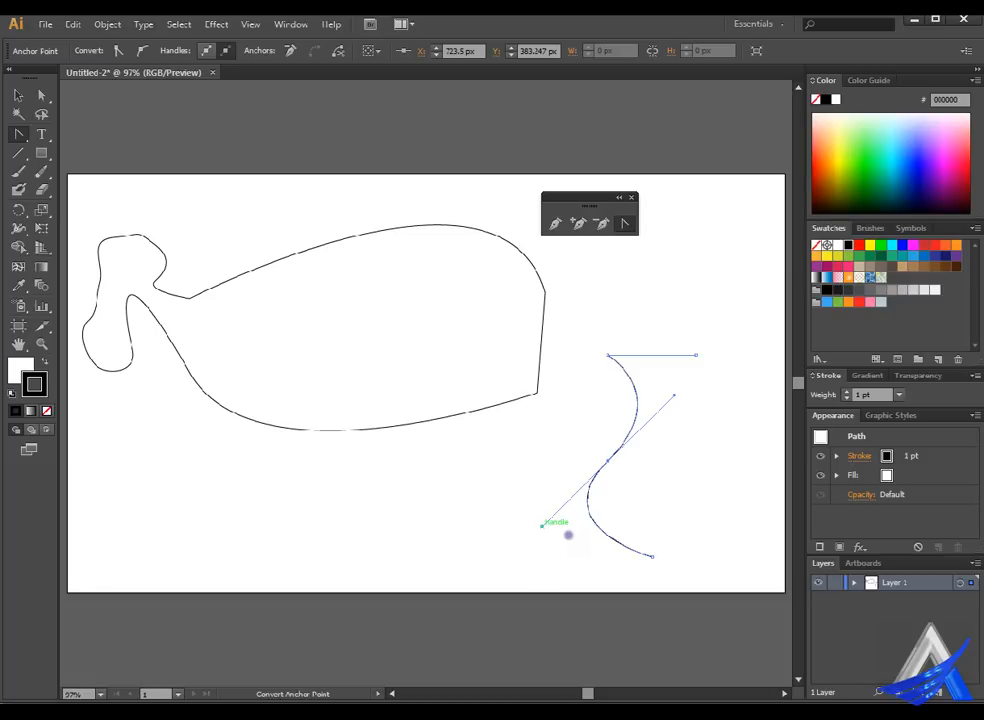
- Pull the lower handle of the S-curve's middle anchor farther outward to widen the lower bend, and deselect the path
{"action": "left_click_drag", "start_coordinate": [566, 534], "coordinate": [529, 553]}
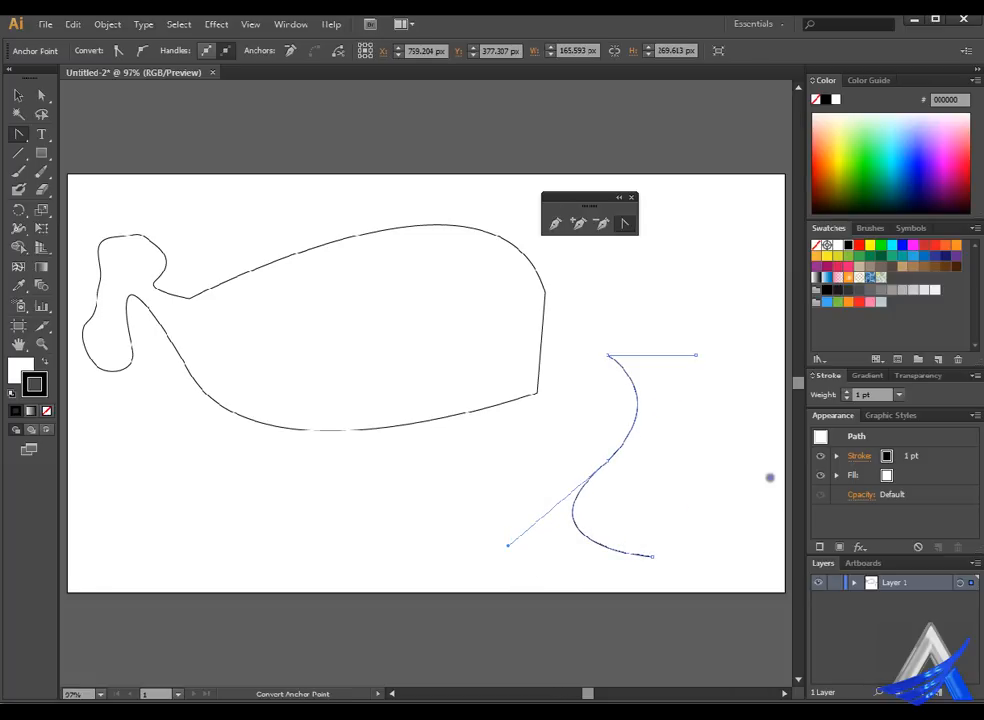
{"action": "left_click", "coordinate": [748, 482]}
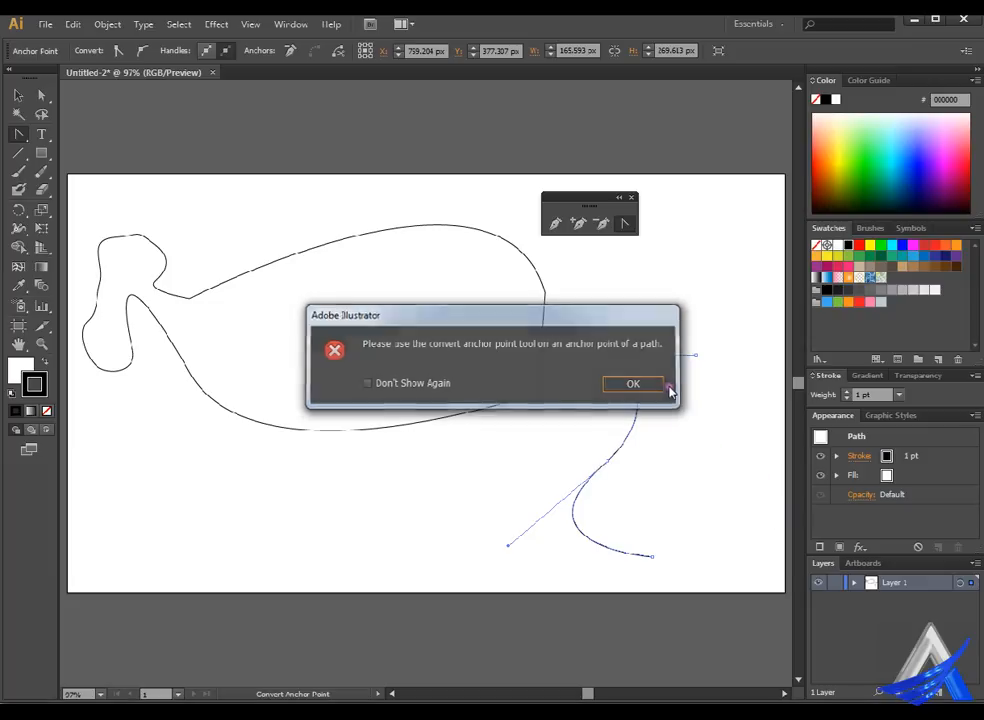
{"action": "left_click", "coordinate": [666, 388]}
{"action": "left_click", "coordinate": [18, 95]}
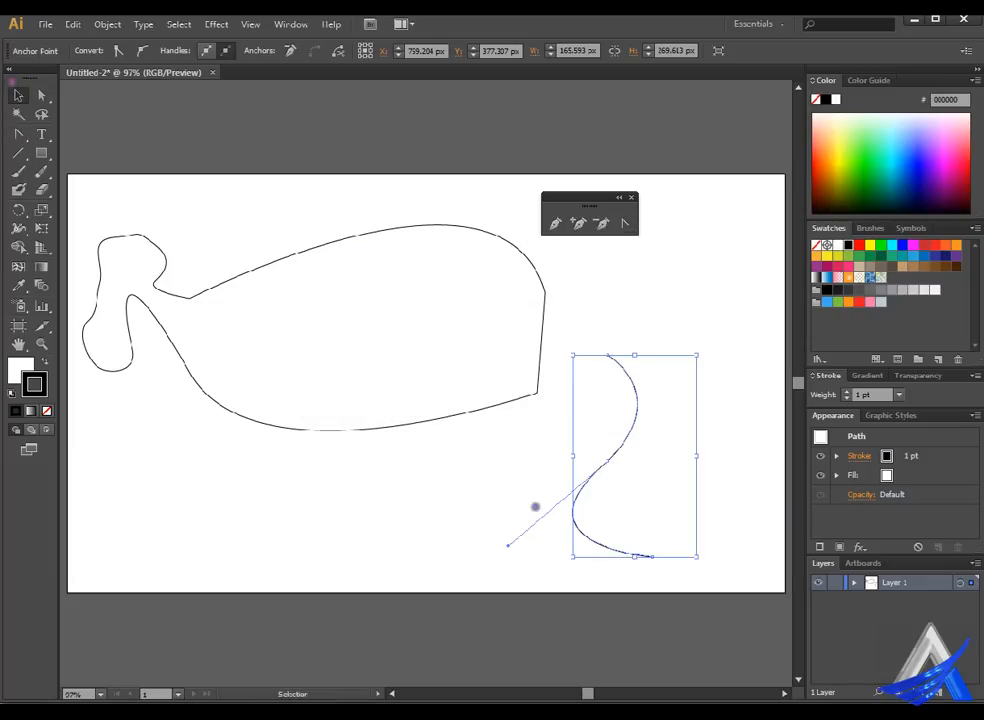
{"action": "left_click", "coordinate": [530, 511]}
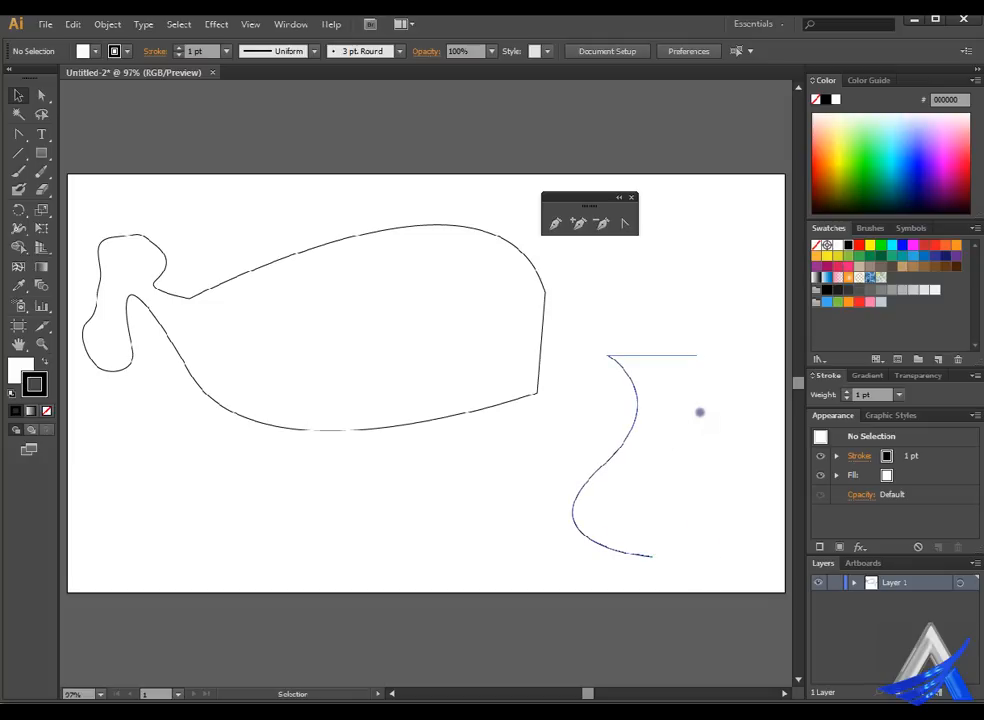
- Convert the S-curve's middle smooth anchor into a corner point, undo the conversion, and deselect the path
{"action": "left_click", "coordinate": [627, 224]}
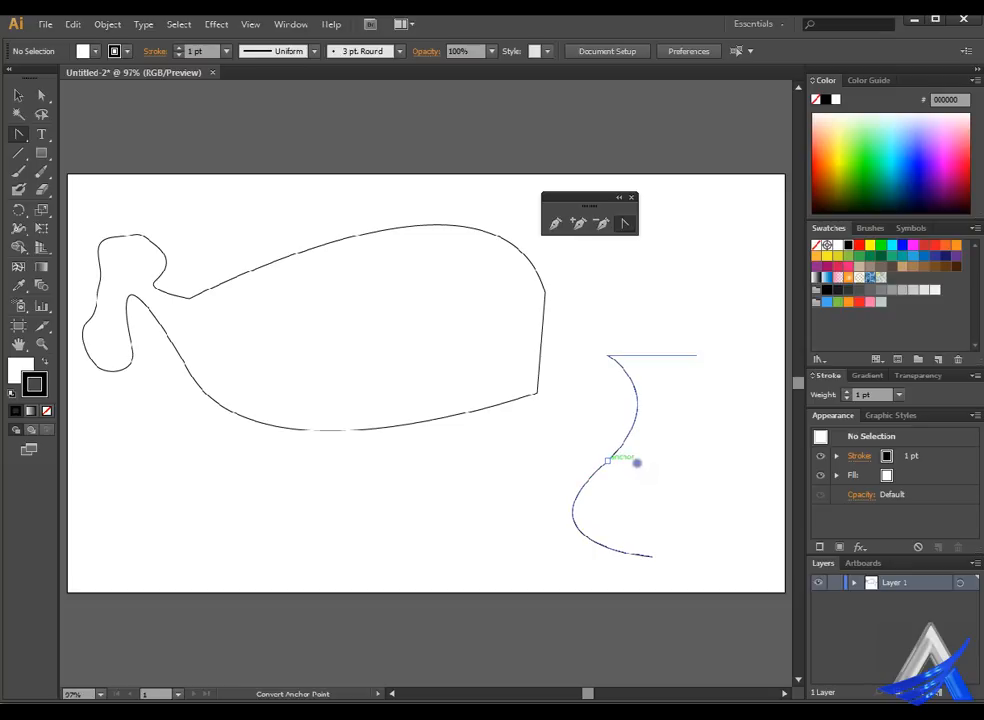
{"action": "left_click", "coordinate": [608, 460]}
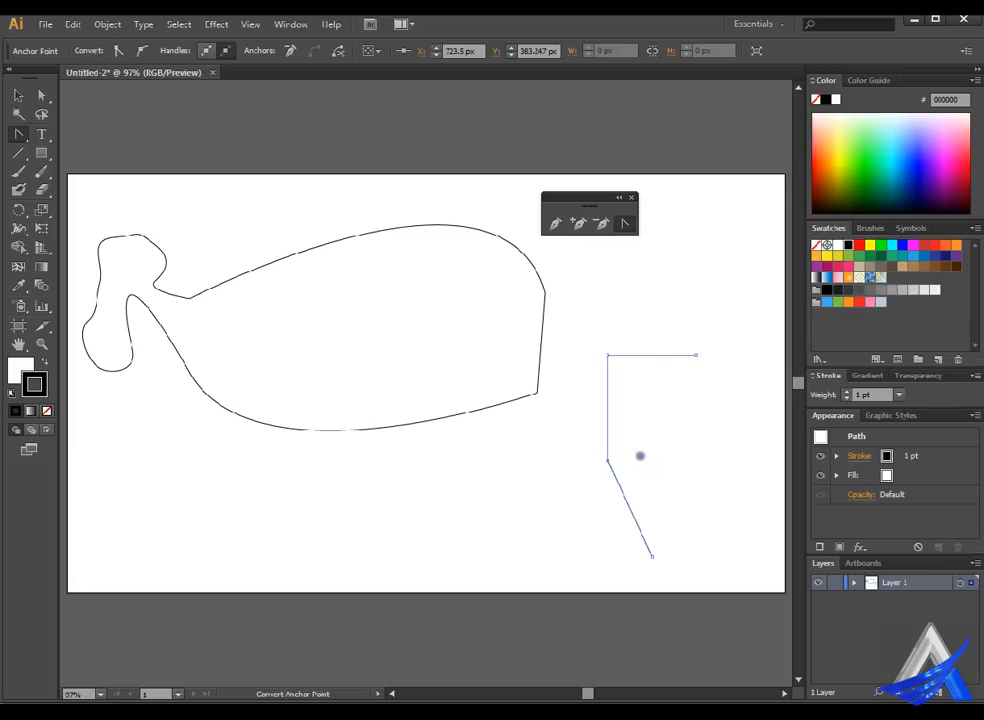
{"action": "key", "text": "ctrl"}
{"action": "left_click_drag", "start_coordinate": [607, 457], "coordinate": [674, 395]}
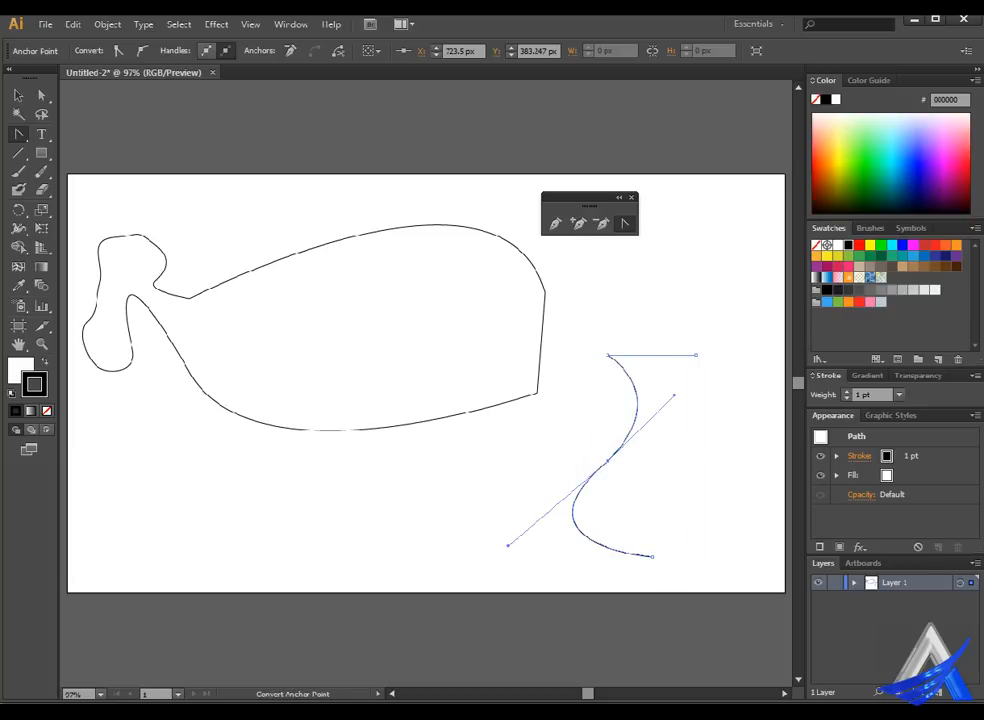
{"action": "left_click", "coordinate": [18, 95]}
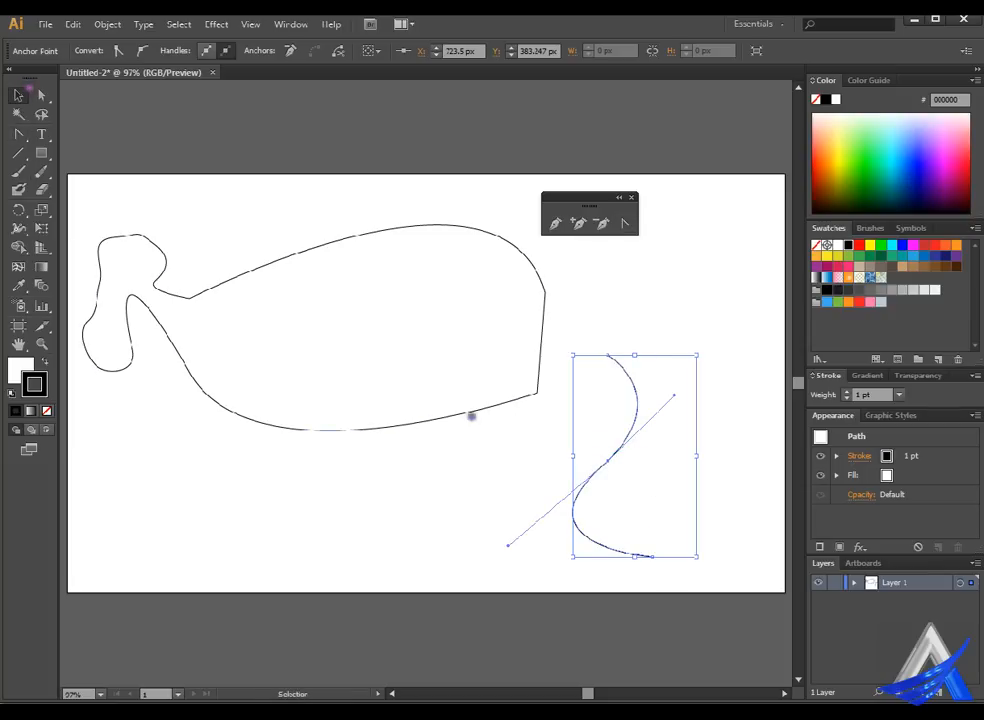
{"action": "left_click", "coordinate": [790, 410]}
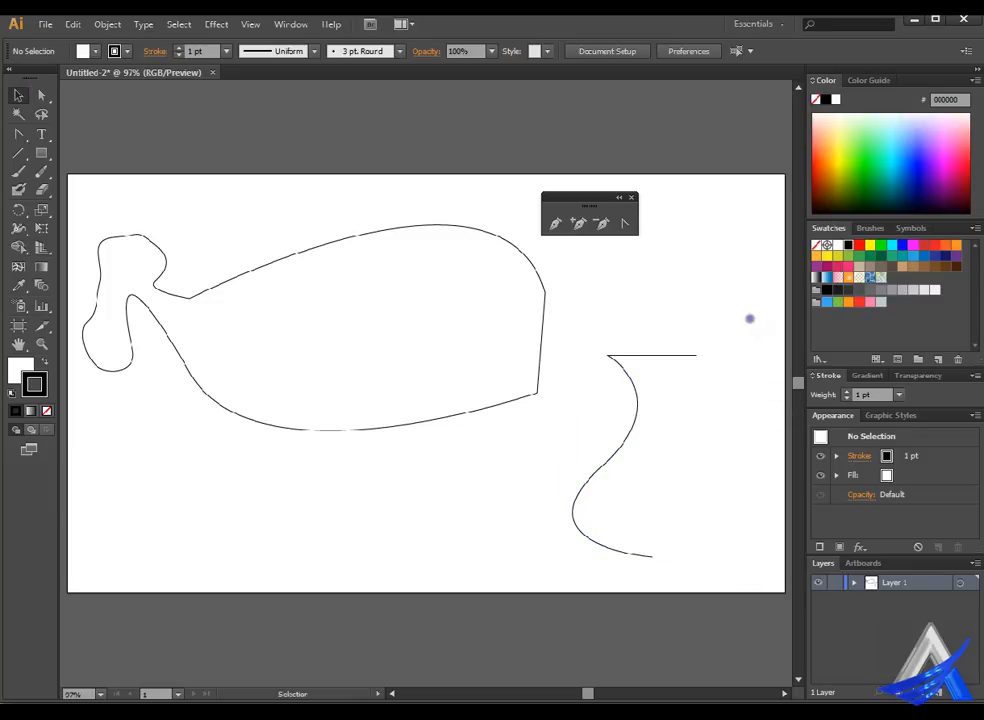
- Preview a 3D Extrude & Bevel effect on the S-curve path with a custom rotation of -34°, -23°, -8°, and cancel it
{"action": "left_click_drag", "start_coordinate": [716, 318], "coordinate": [597, 573]}
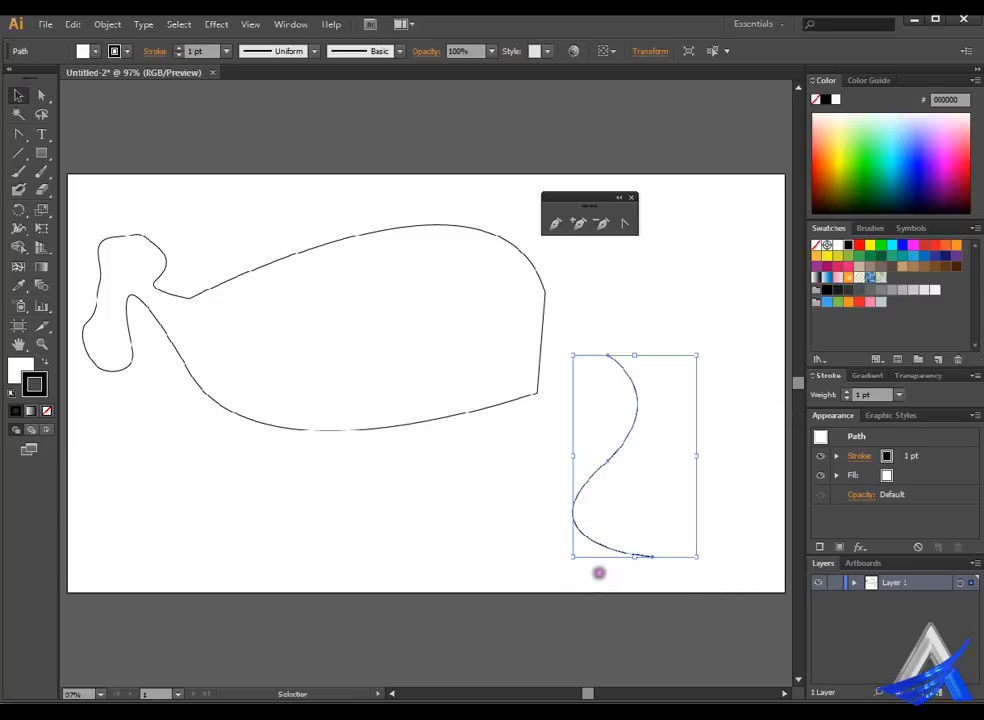
{"action": "left_click", "coordinate": [257, 22]}
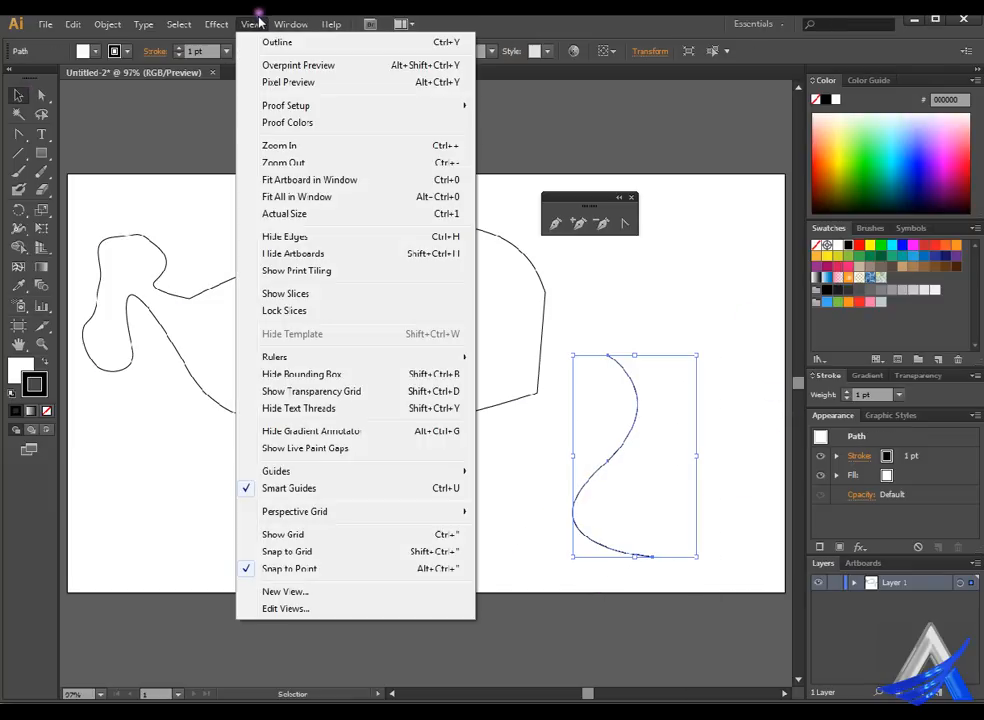
{"action": "mouse_move", "coordinate": [230, 22]}
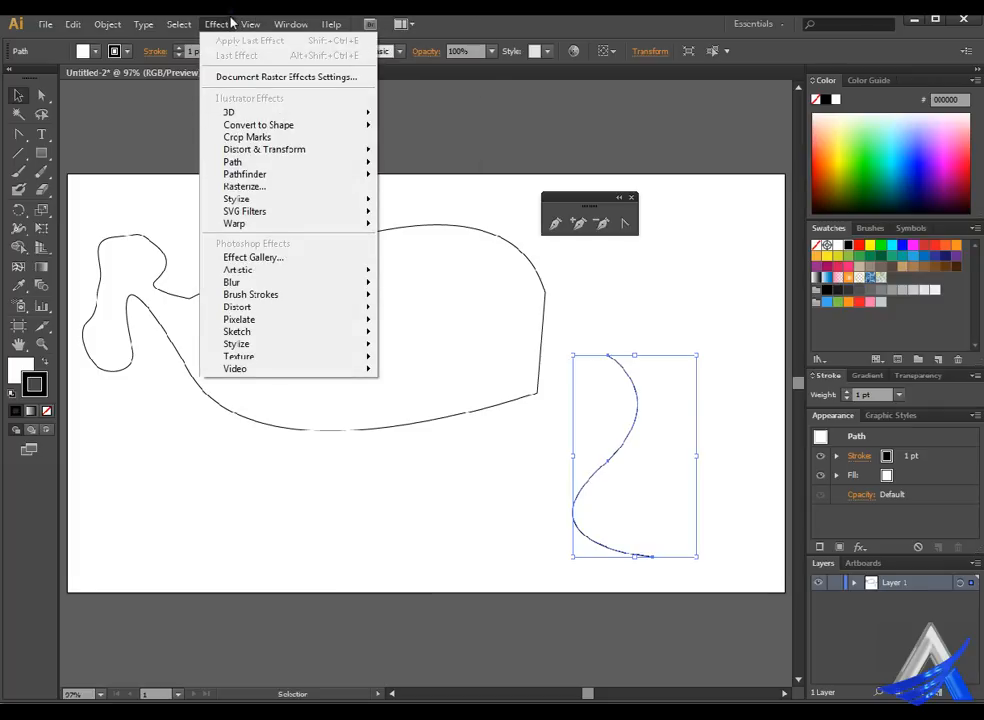
{"action": "mouse_move", "coordinate": [255, 104]}
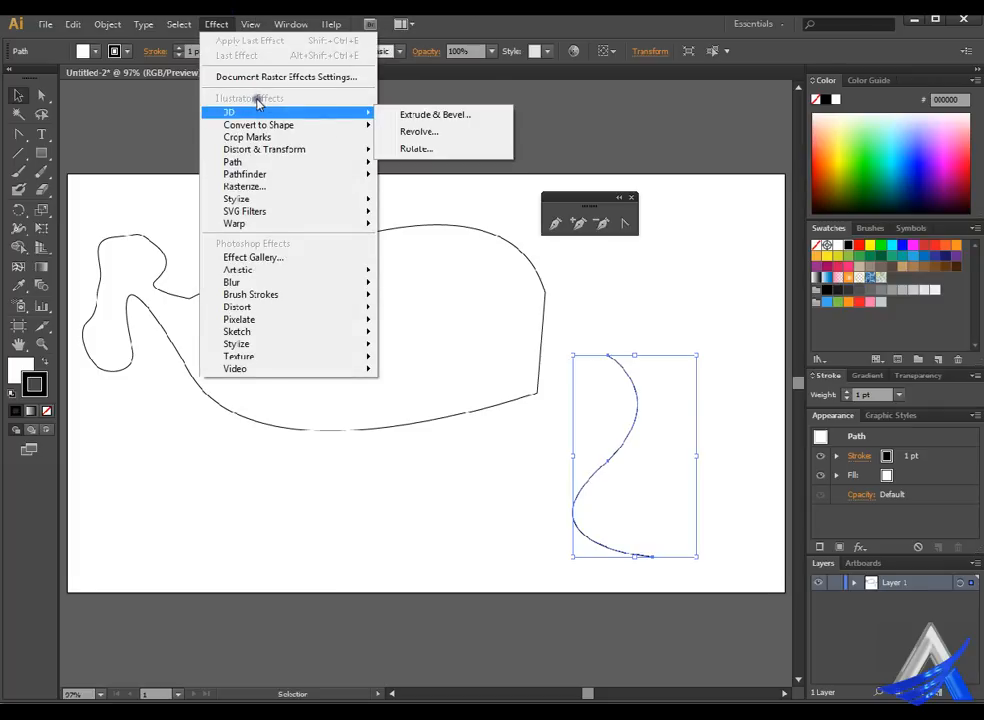
{"action": "left_click", "coordinate": [452, 115]}
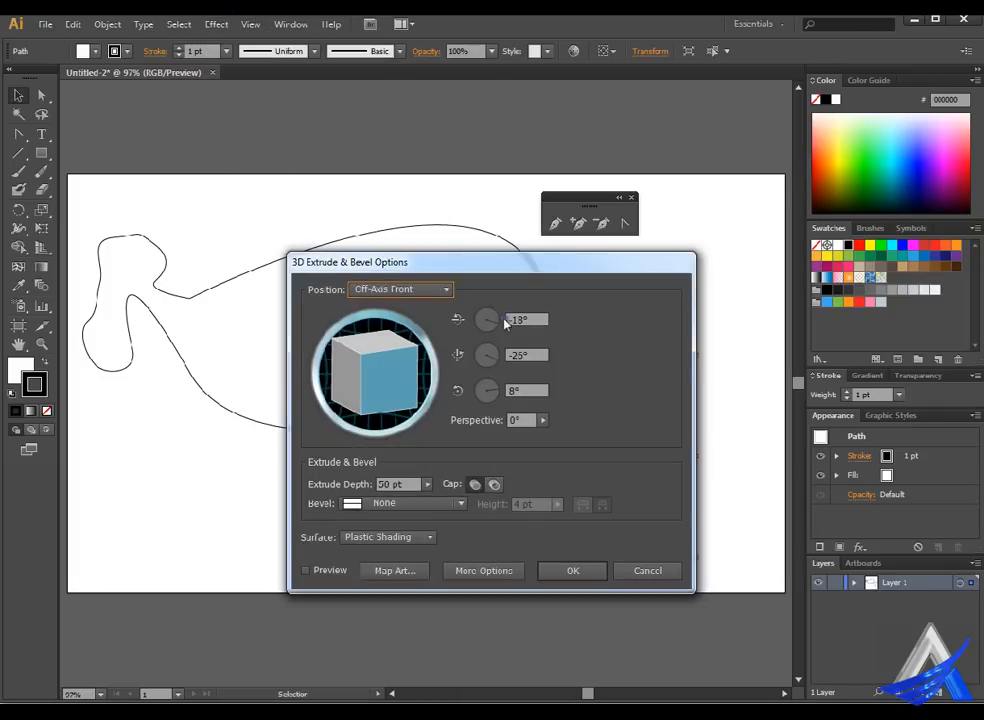
{"action": "left_click_drag", "start_coordinate": [533, 271], "coordinate": [347, 172]}
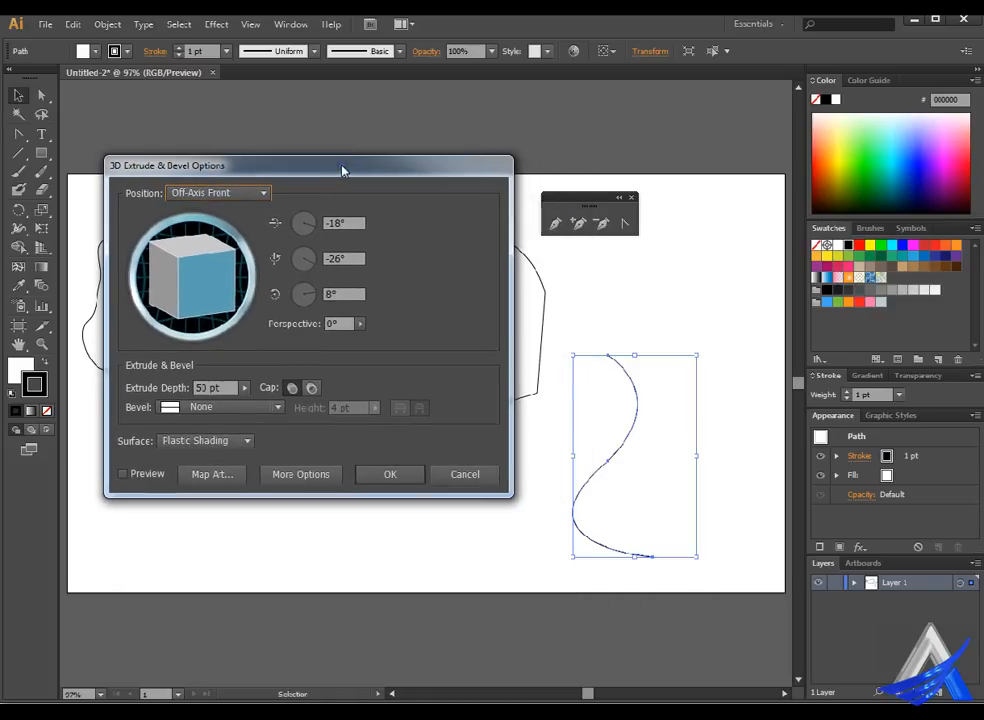
{"action": "left_click", "coordinate": [150, 480]}
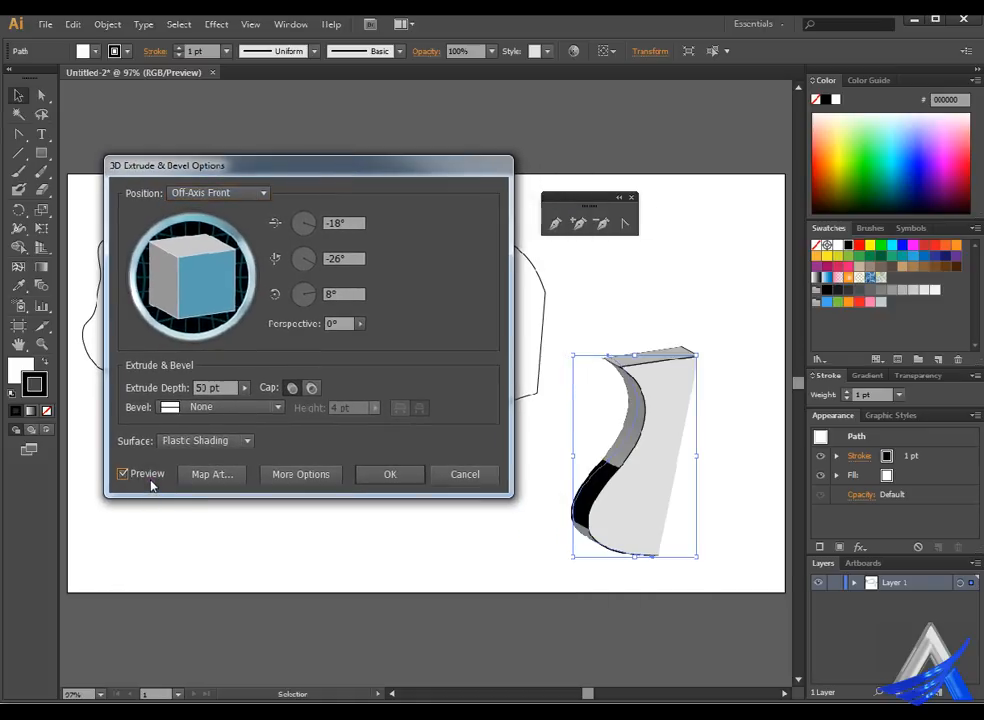
{"action": "left_click_drag", "start_coordinate": [176, 233], "coordinate": [239, 279]}
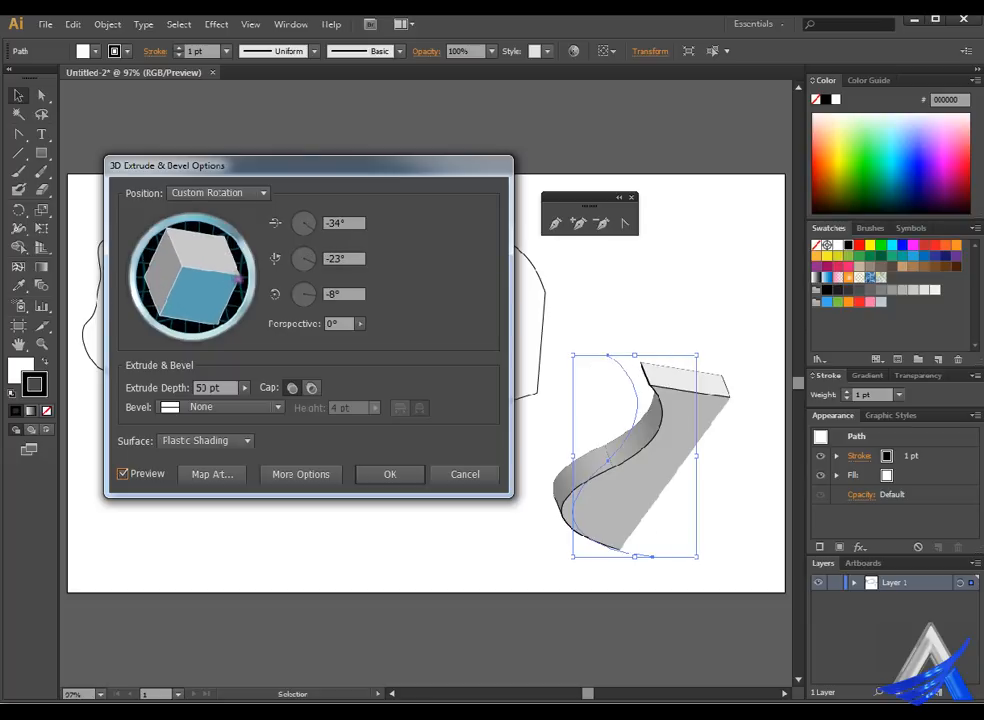
{"action": "left_click", "coordinate": [466, 476]}
- Preview a 360° 3D Revolve effect on the S-curve path with a custom rotation of -20°, -21°, 2°, and cancel it
{"action": "left_click", "coordinate": [216, 24]}
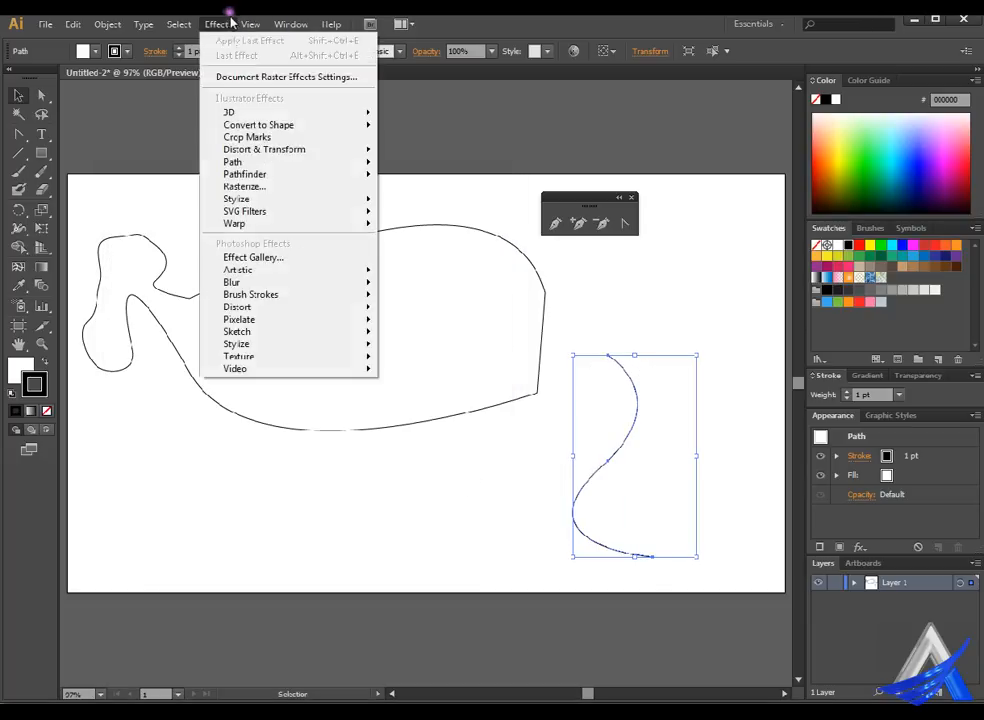
{"action": "mouse_move", "coordinate": [289, 104]}
{"action": "left_click", "coordinate": [424, 131]}
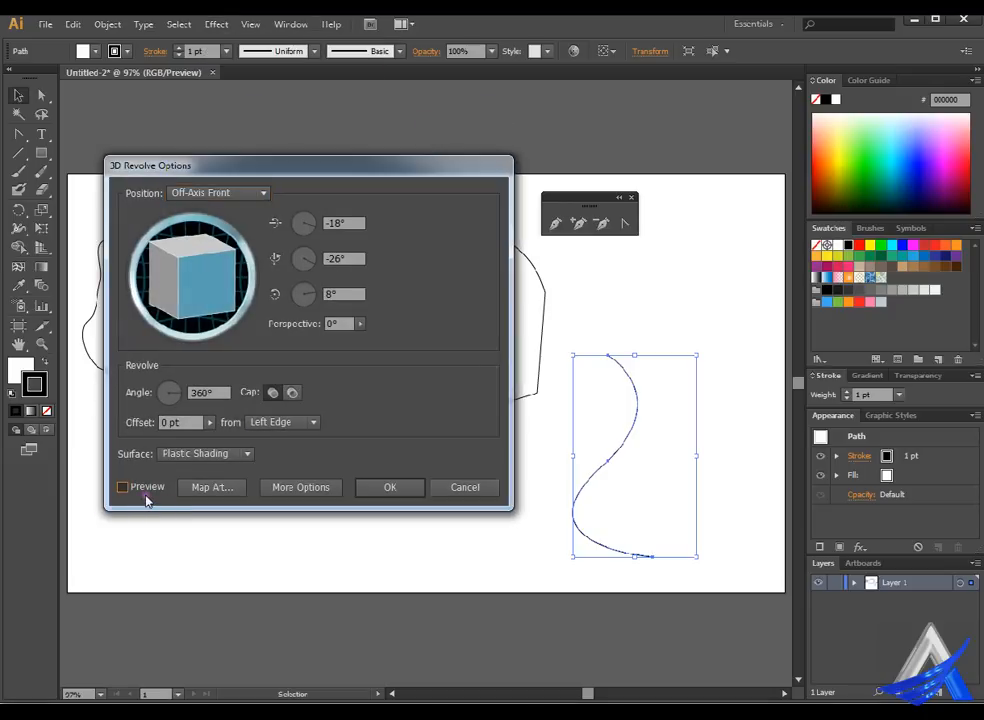
{"action": "left_click", "coordinate": [122, 487]}
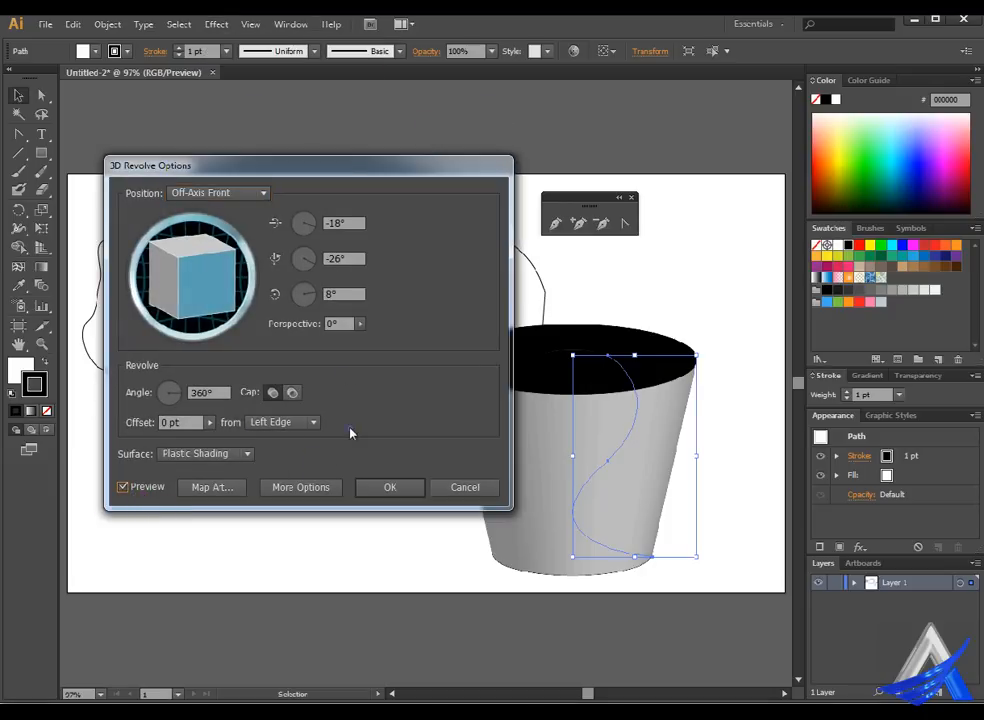
{"action": "left_click_drag", "start_coordinate": [355, 172], "coordinate": [281, 125]}
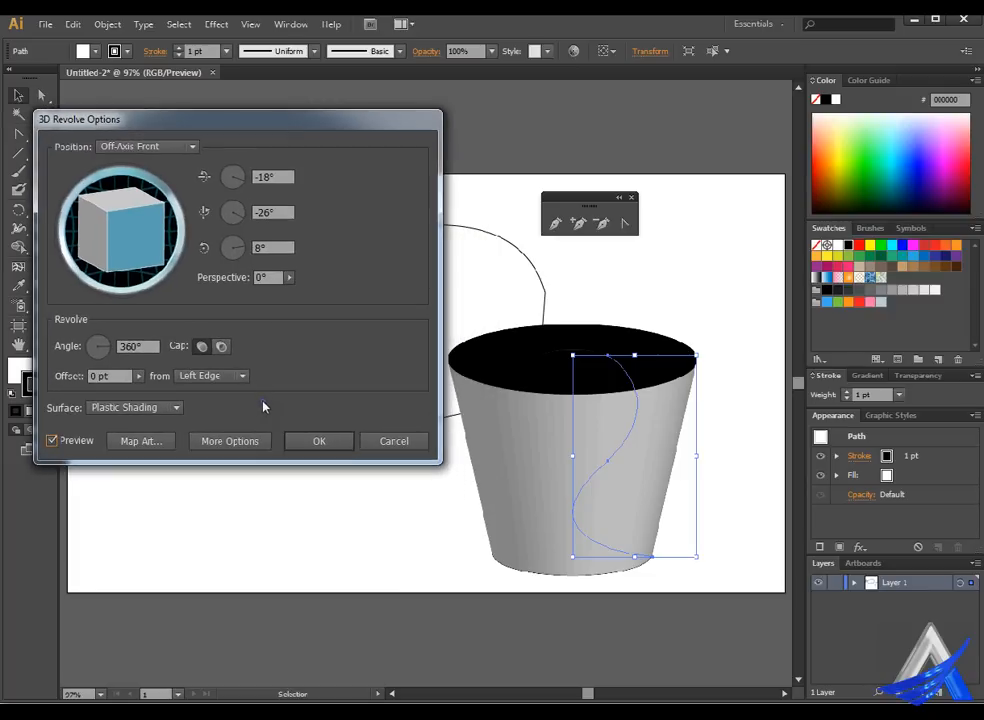
{"action": "mouse_move", "coordinate": [85, 187]}
{"action": "left_mouse_down"}
{"action": "mouse_move", "coordinate": [125, 226]}
{"action": "mouse_move", "coordinate": [111, 234]}
{"action": "mouse_move", "coordinate": [124, 217]}
{"action": "mouse_move", "coordinate": [135, 229]}
{"action": "left_mouse_up"}
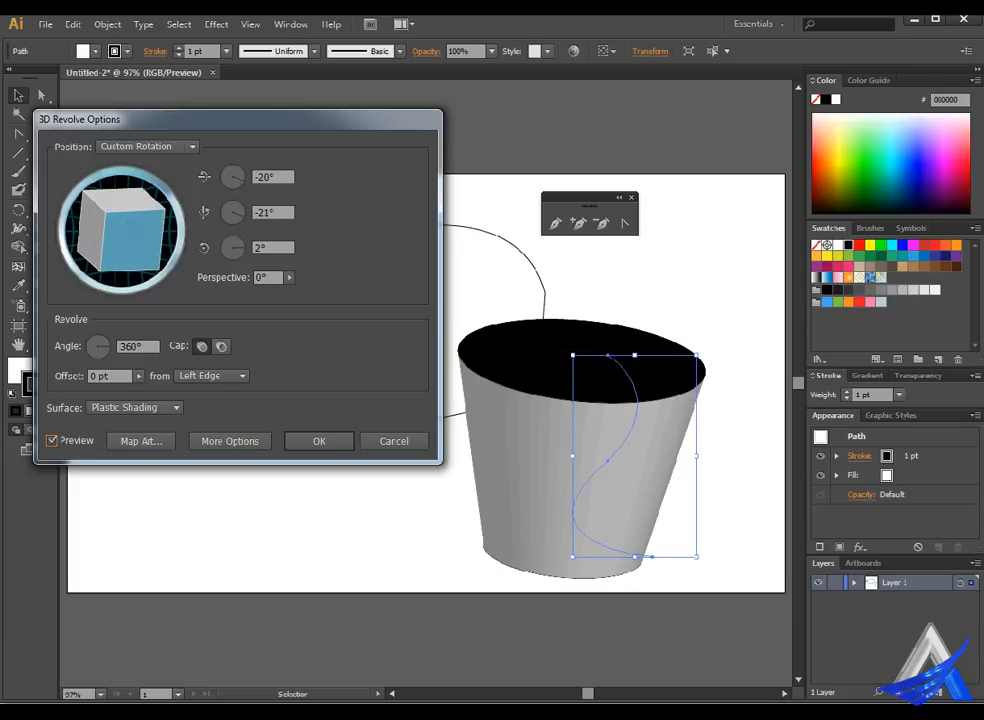
{"action": "left_click", "coordinate": [422, 446]}
- Preview a 3D Rotate effect on the S-curve path at -31°, -4°, 2°, cancel it, and deselect the path
{"action": "left_click", "coordinate": [255, 24]}
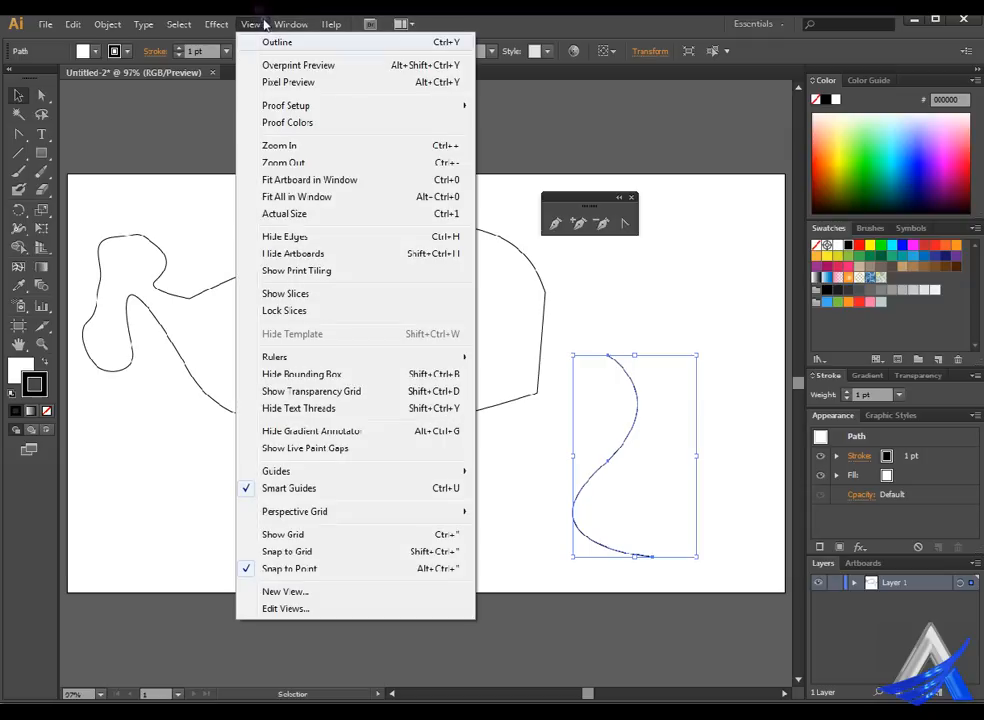
{"action": "mouse_move", "coordinate": [277, 107]}
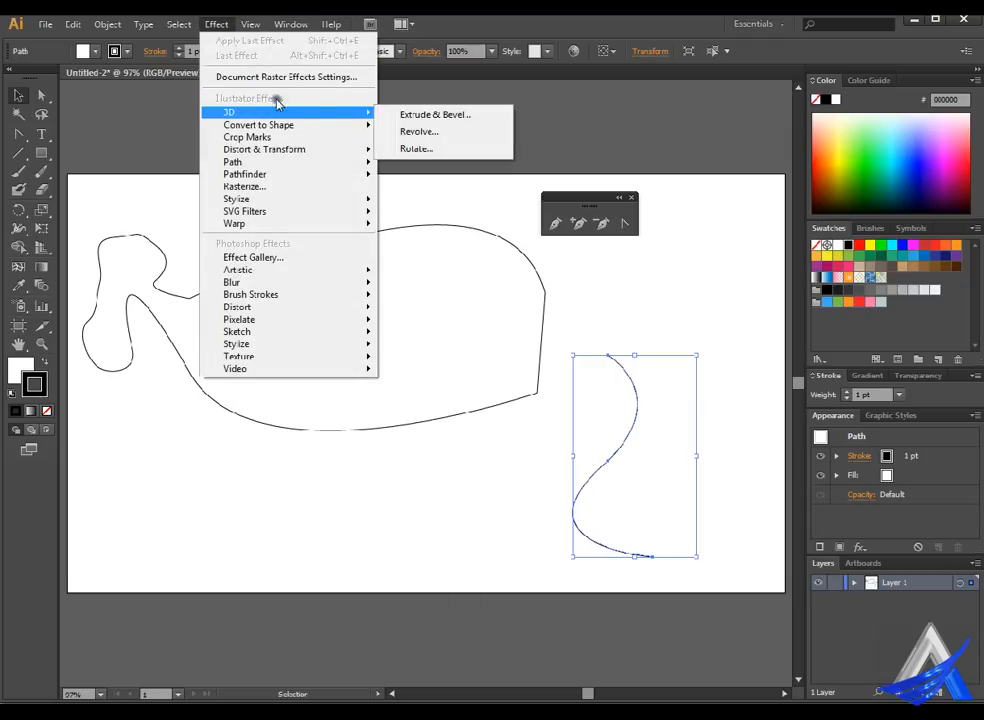
{"action": "left_click", "coordinate": [425, 147]}
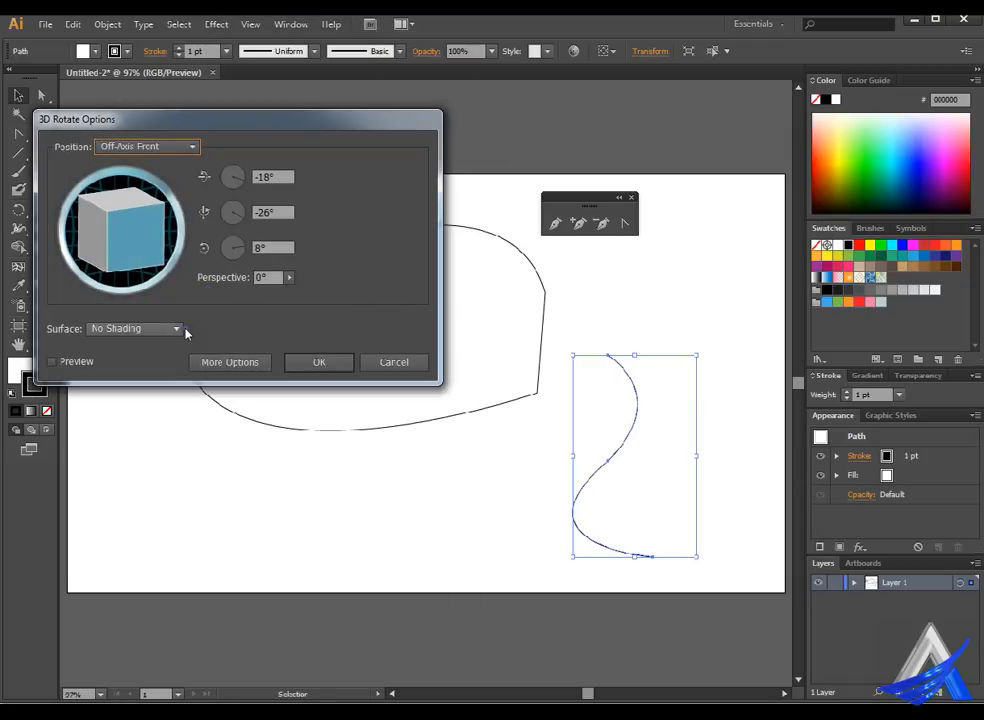
{"action": "left_click", "coordinate": [84, 364]}
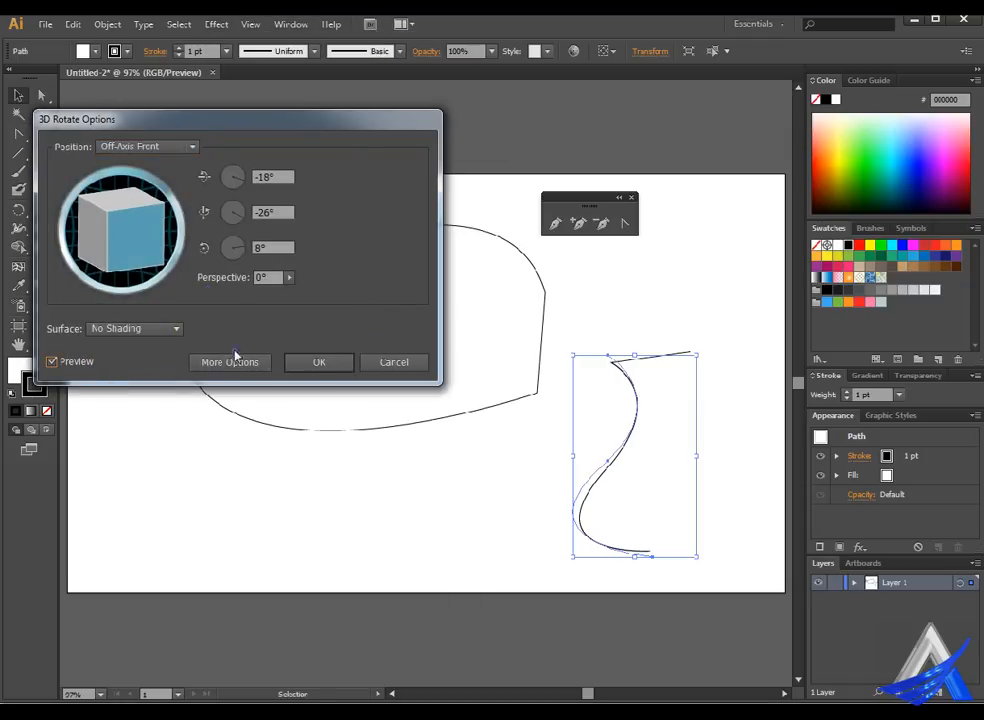
{"action": "mouse_move", "coordinate": [145, 241]}
{"action": "left_mouse_down"}
{"action": "mouse_move", "coordinate": [105, 194]}
{"action": "mouse_move", "coordinate": [119, 245]}
{"action": "mouse_move", "coordinate": [155, 262]}
{"action": "left_mouse_up"}
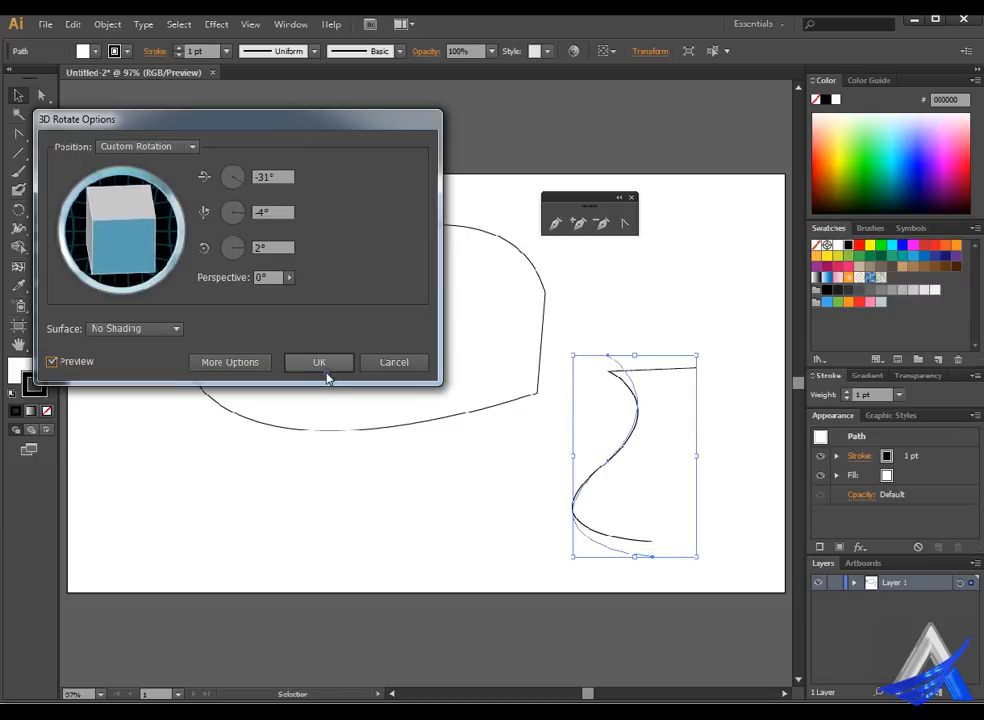
{"action": "left_click", "coordinate": [404, 366]}
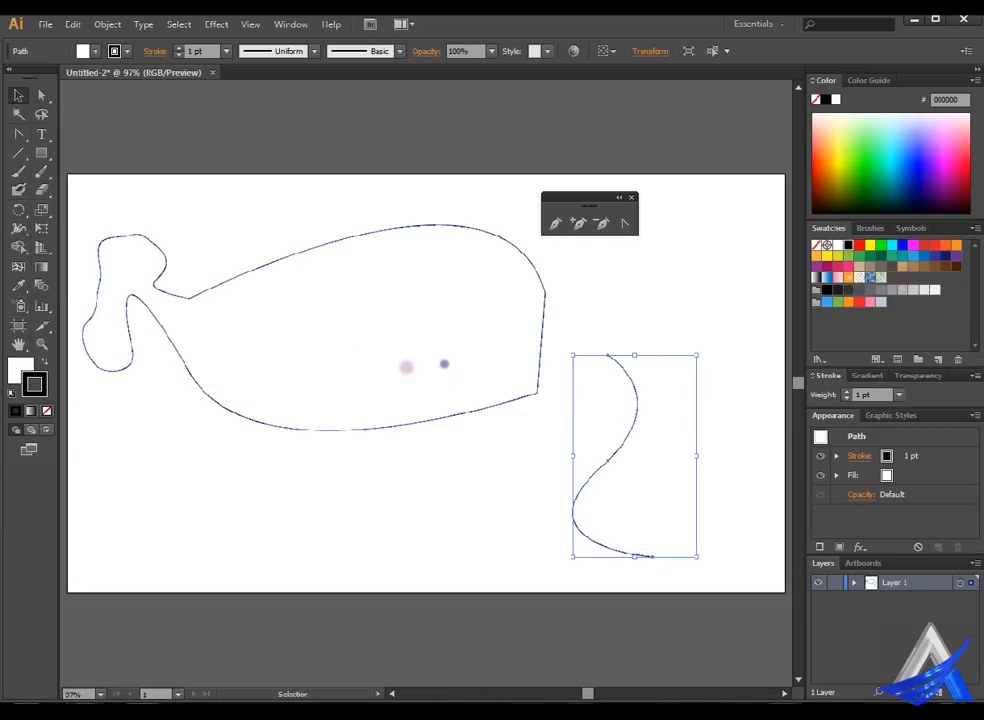
{"action": "left_click", "coordinate": [540, 457]}
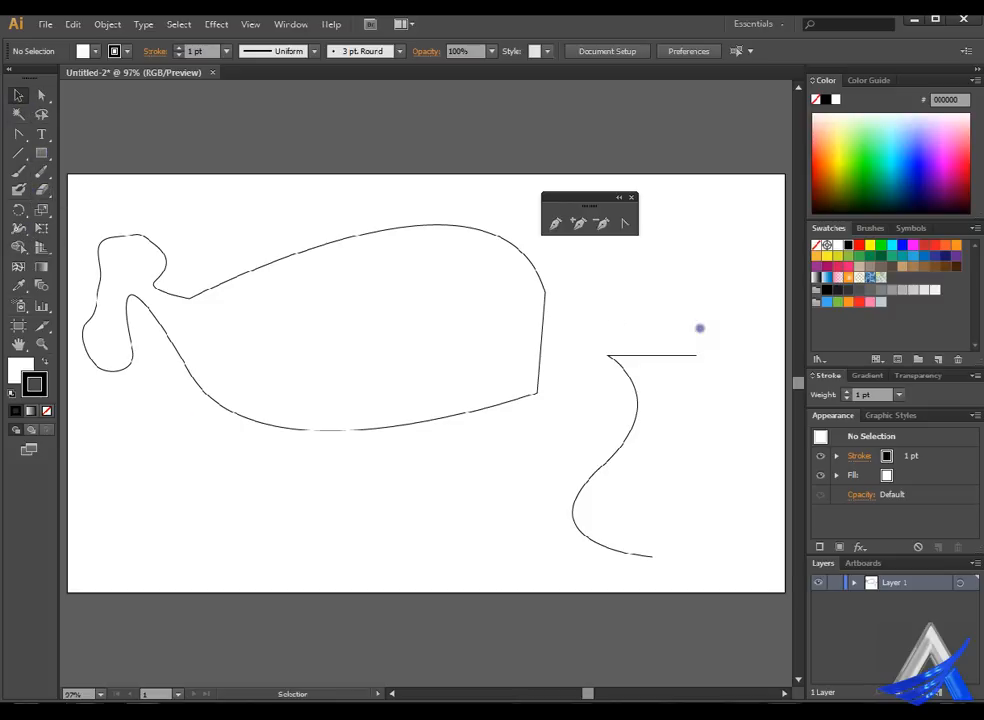
- Move the S-curve's lower end anchor to about X 842 px, Y 508 px, directly below the upper endpoint, and select the whole path
{"action": "left_click", "coordinate": [697, 354]}
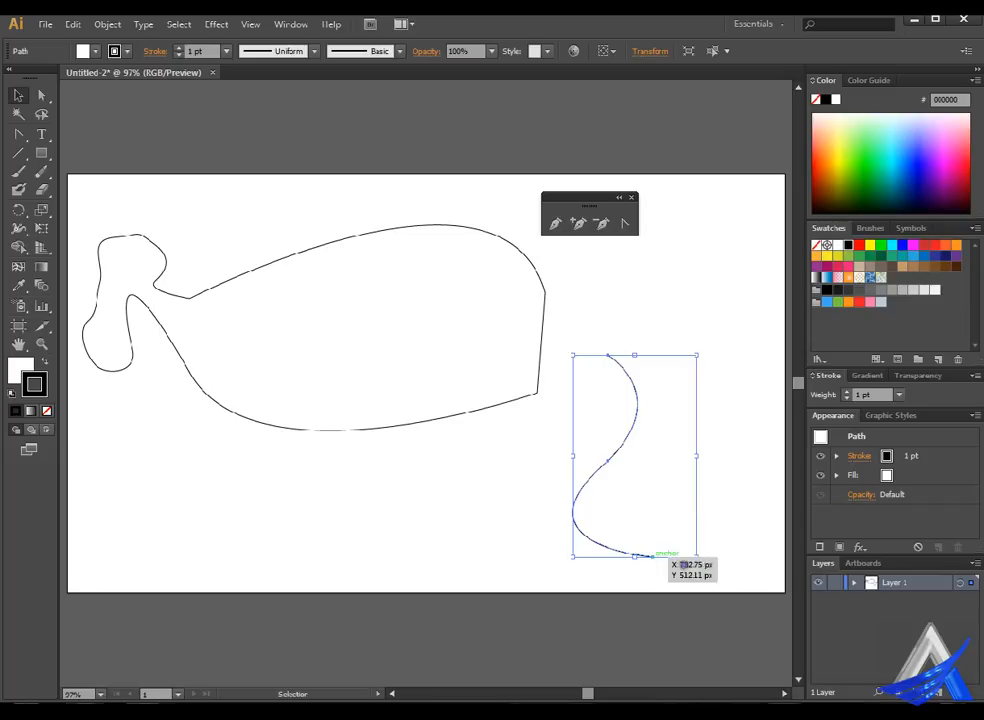
{"action": "left_click", "coordinate": [45, 93]}
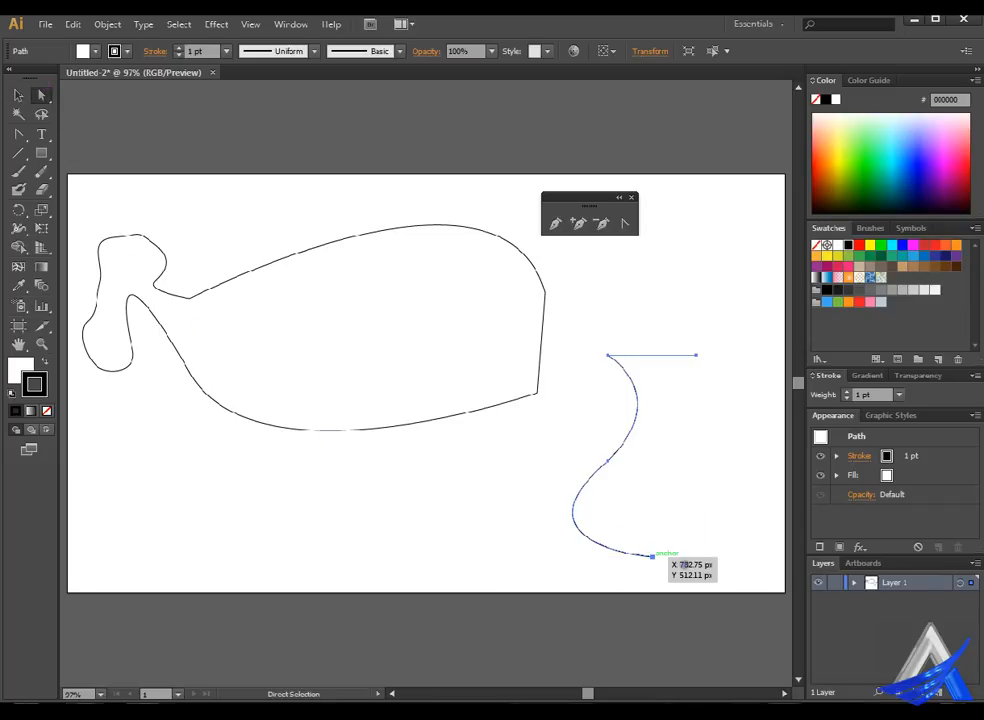
{"action": "left_click", "coordinate": [652, 555]}
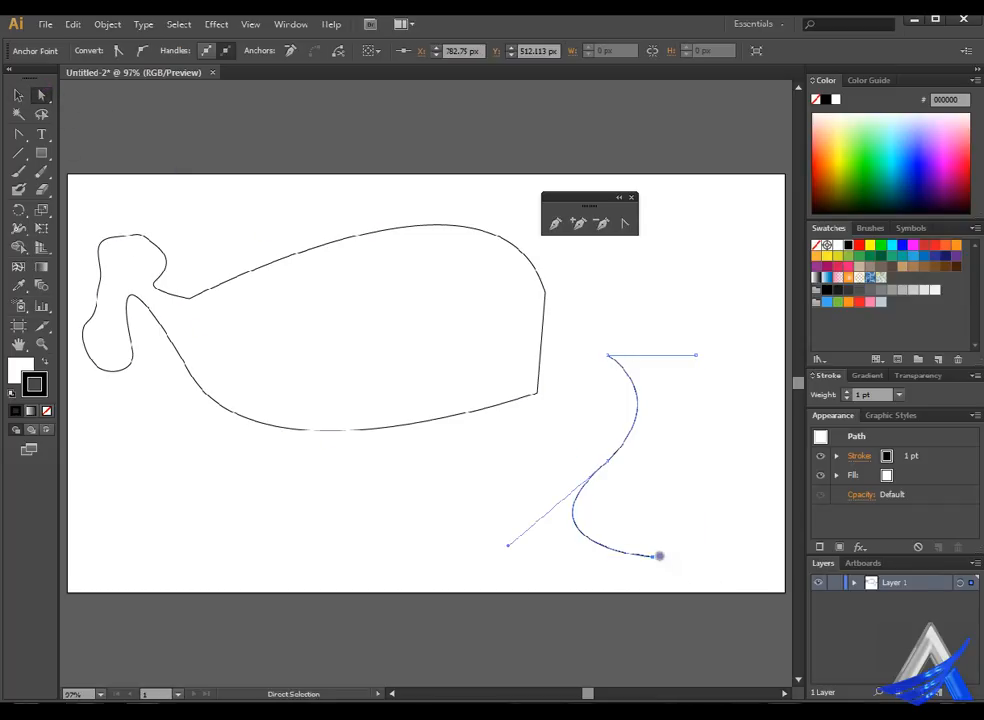
{"action": "left_click_drag", "start_coordinate": [652, 555], "coordinate": [724, 562]}
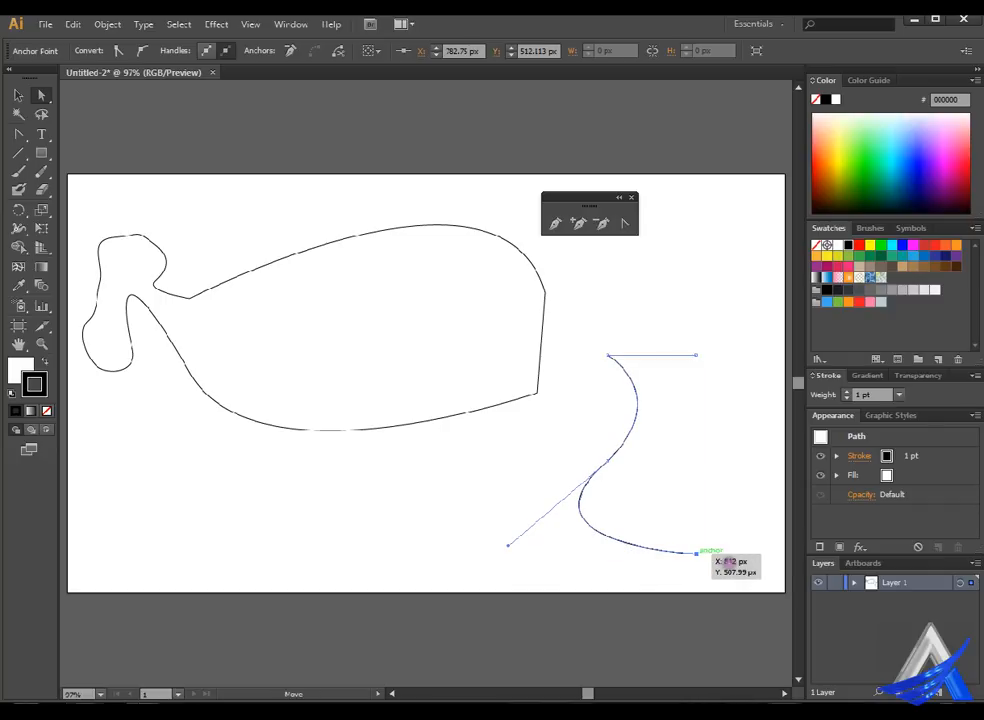
{"action": "left_click", "coordinate": [481, 534]}
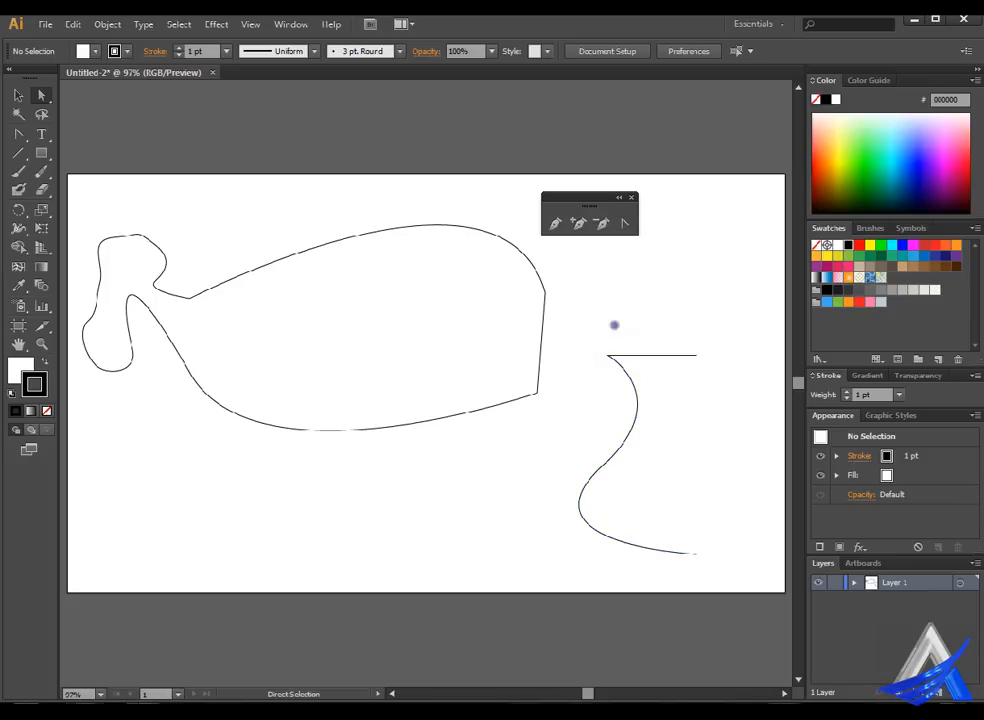
{"action": "left_click", "coordinate": [18, 95]}
{"action": "left_click_drag", "start_coordinate": [589, 306], "coordinate": [746, 579]}
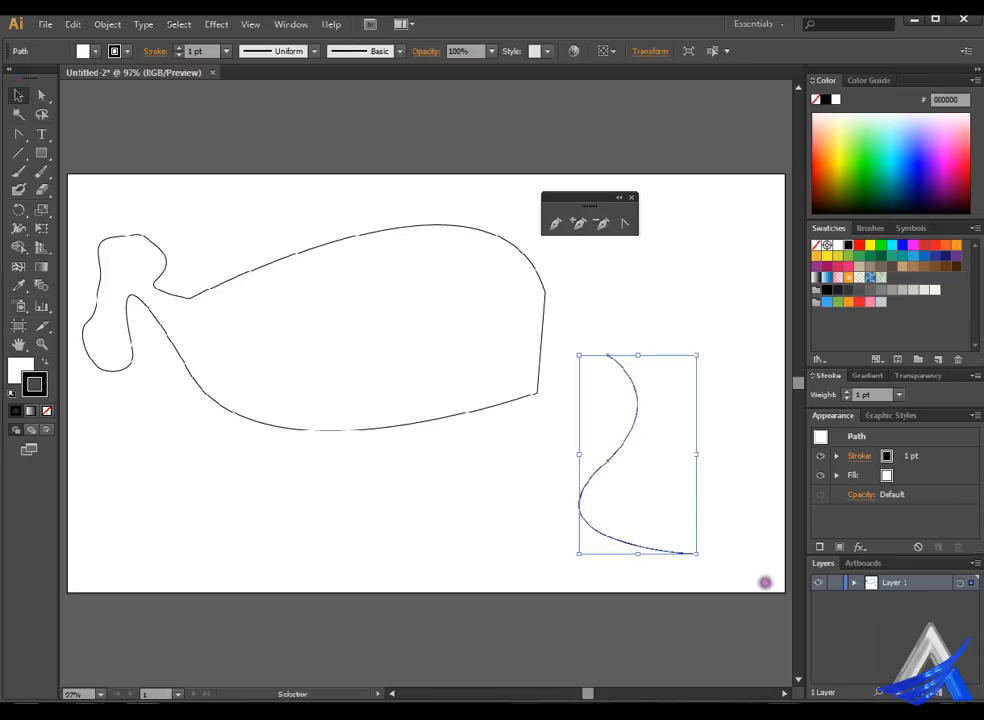
- Preview a 360° 3D Revolve of the S-curve path with a custom rotation of -22°, 10°, 2°, and cancel it
{"action": "left_click", "coordinate": [216, 24]}
{"action": "mouse_move", "coordinate": [262, 102]}
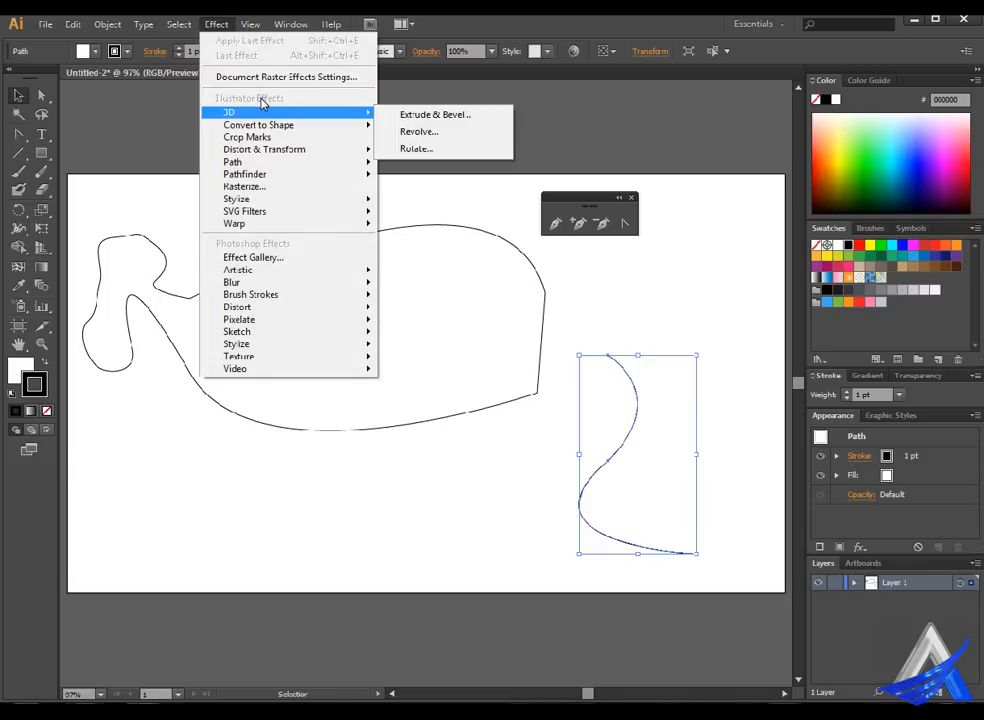
{"action": "left_click", "coordinate": [425, 131]}
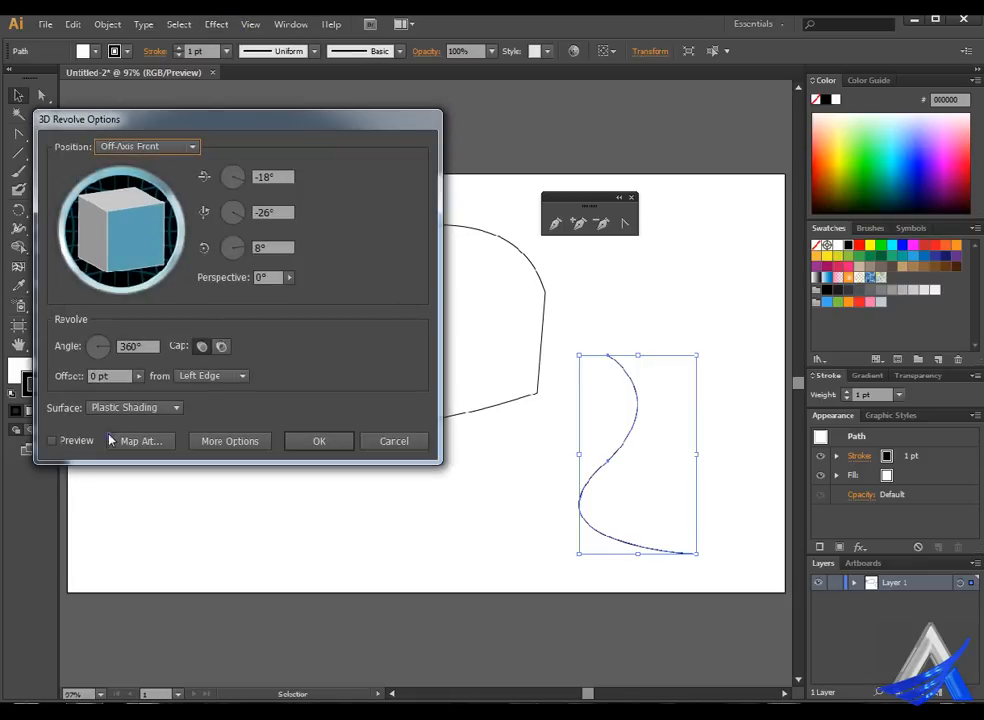
{"action": "left_click", "coordinate": [92, 442]}
{"action": "left_click", "coordinate": [80, 446]}
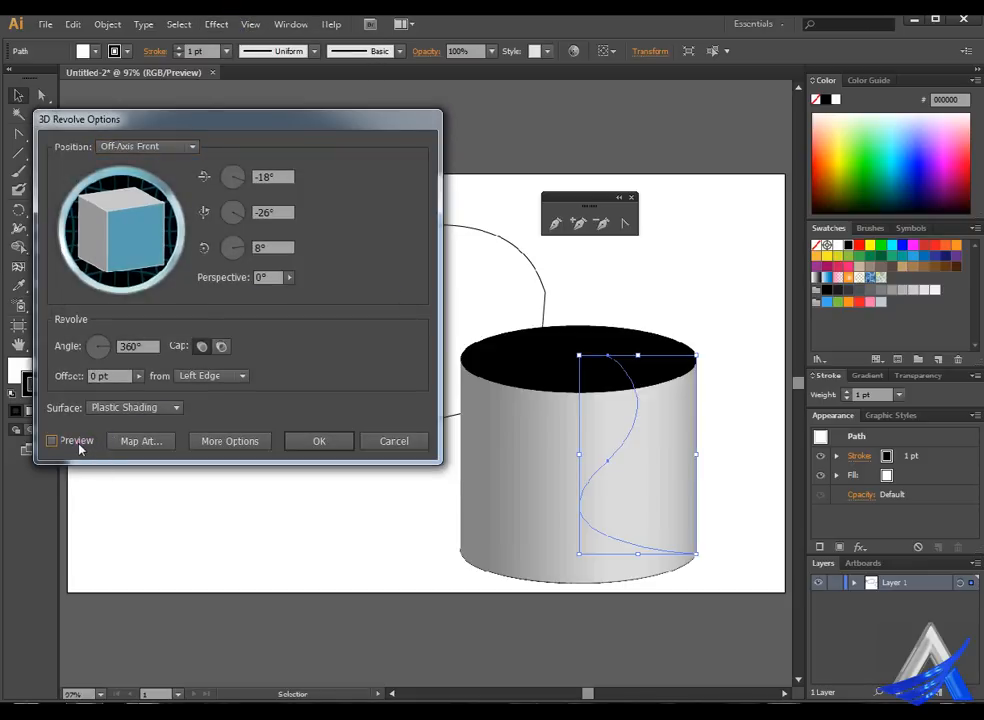
{"action": "left_click_drag", "start_coordinate": [140, 233], "coordinate": [111, 236]}
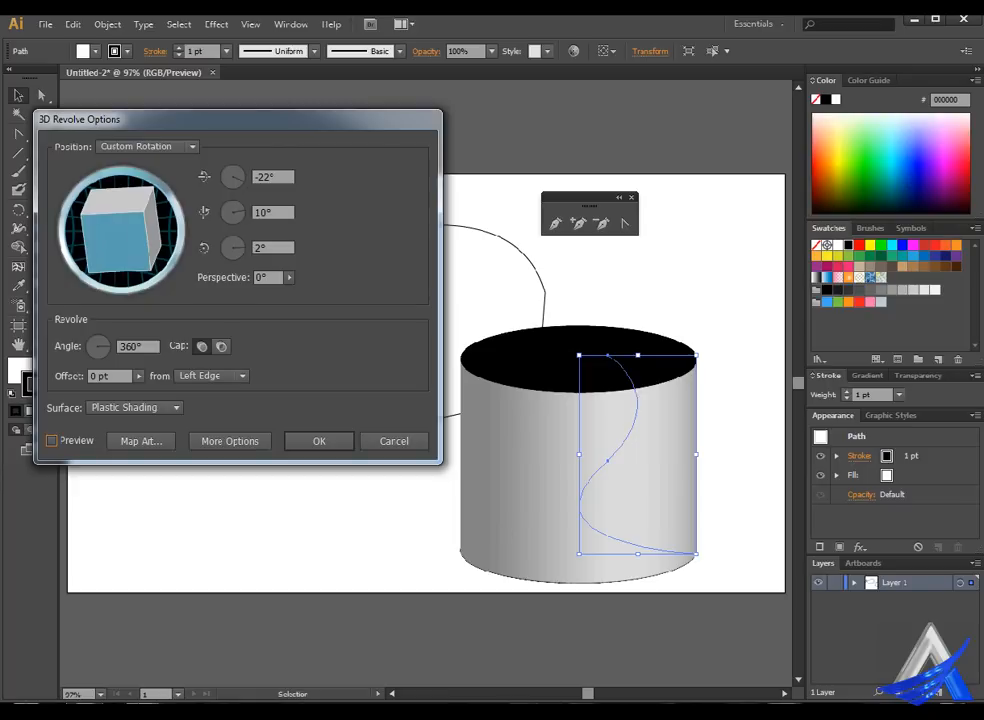
{"action": "left_click", "coordinate": [396, 443]}
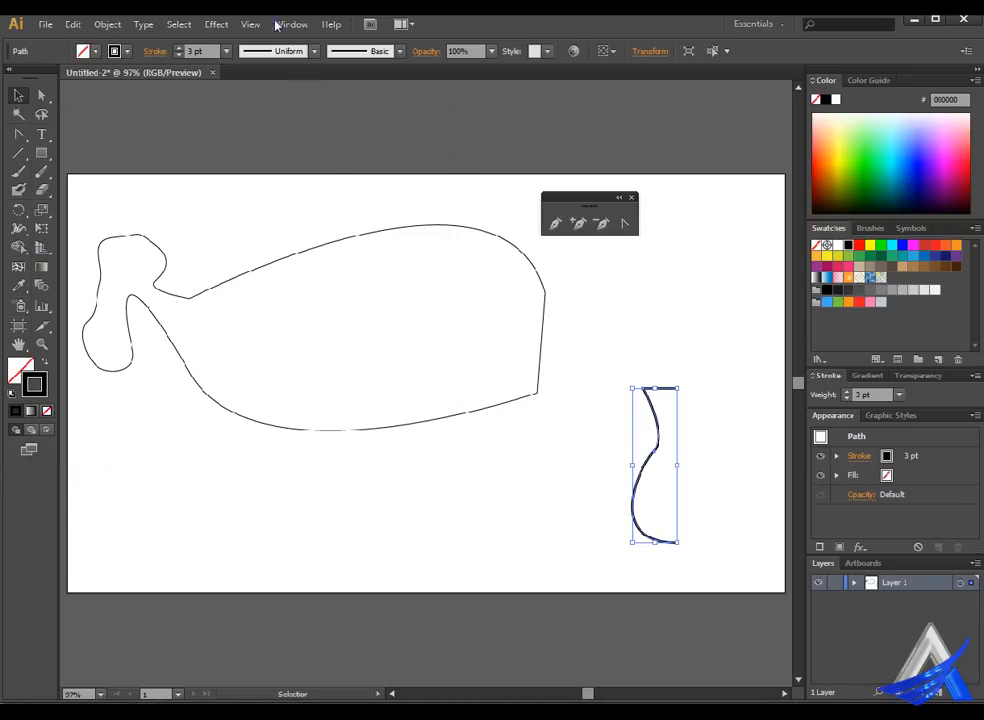
- Apply a 360° 3D Revolve to the 3 pt goblet profile path with a custom rotation of -17°, -19°, 5°
{"action": "left_click", "coordinate": [262, 20]}
{"action": "mouse_move", "coordinate": [216, 24]}
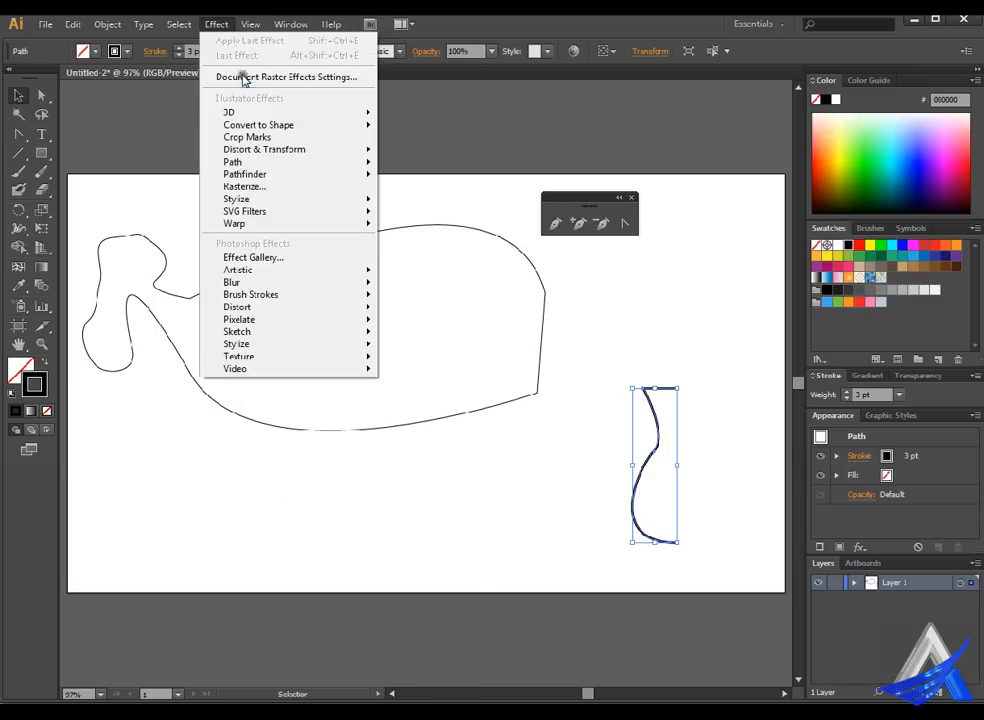
{"action": "mouse_move", "coordinate": [277, 104]}
{"action": "left_click", "coordinate": [428, 127]}
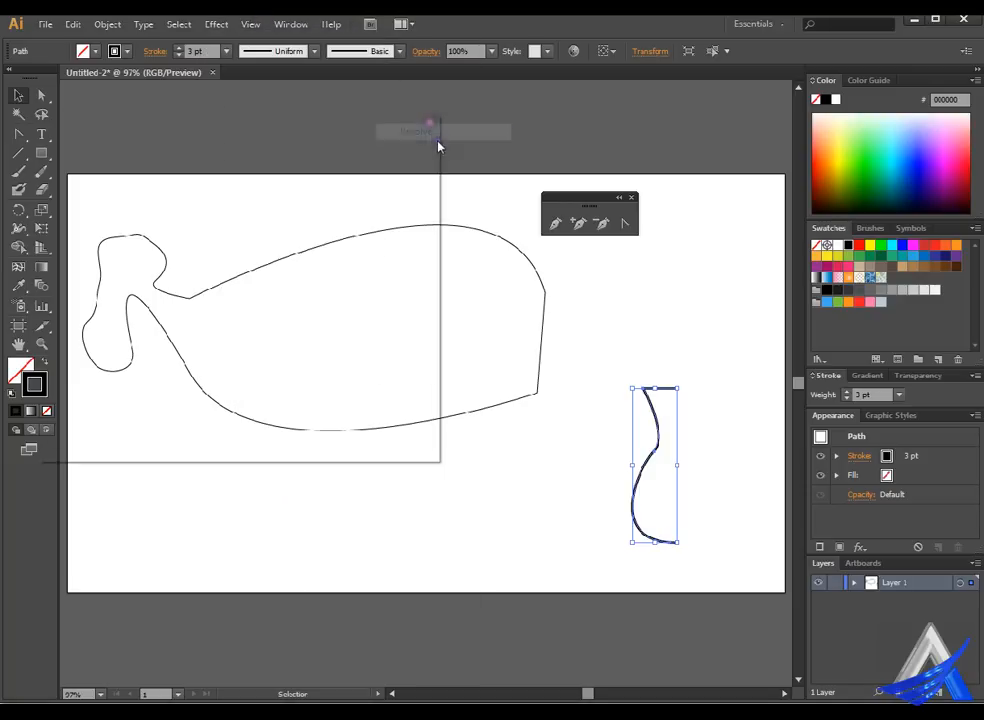
{"action": "left_click", "coordinate": [78, 442]}
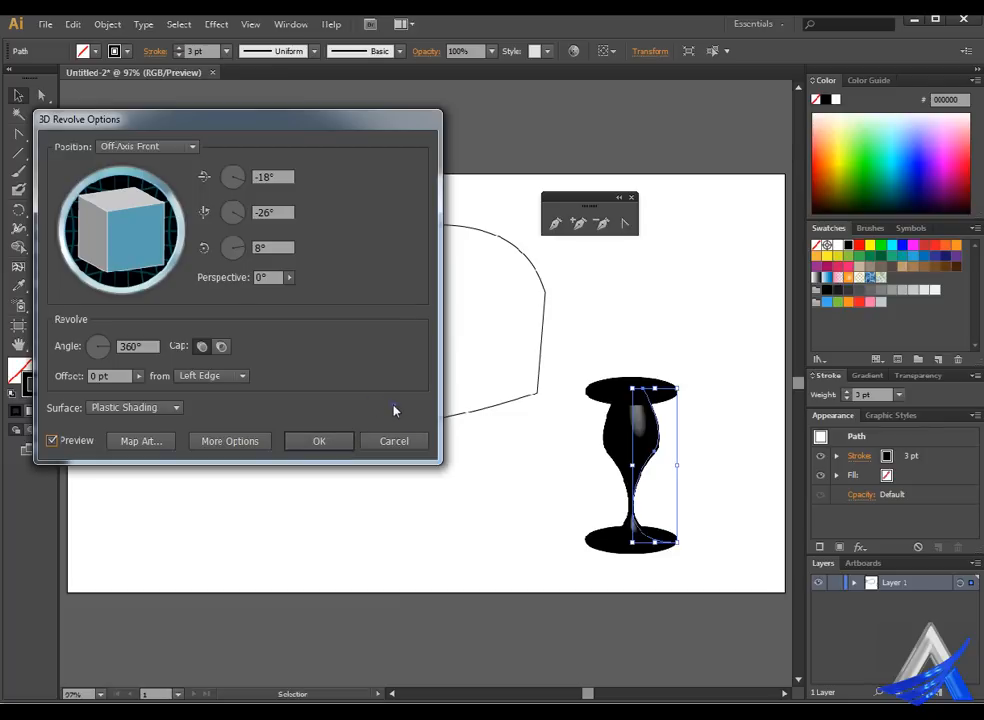
{"action": "left_click_drag", "start_coordinate": [116, 181], "coordinate": [135, 237]}
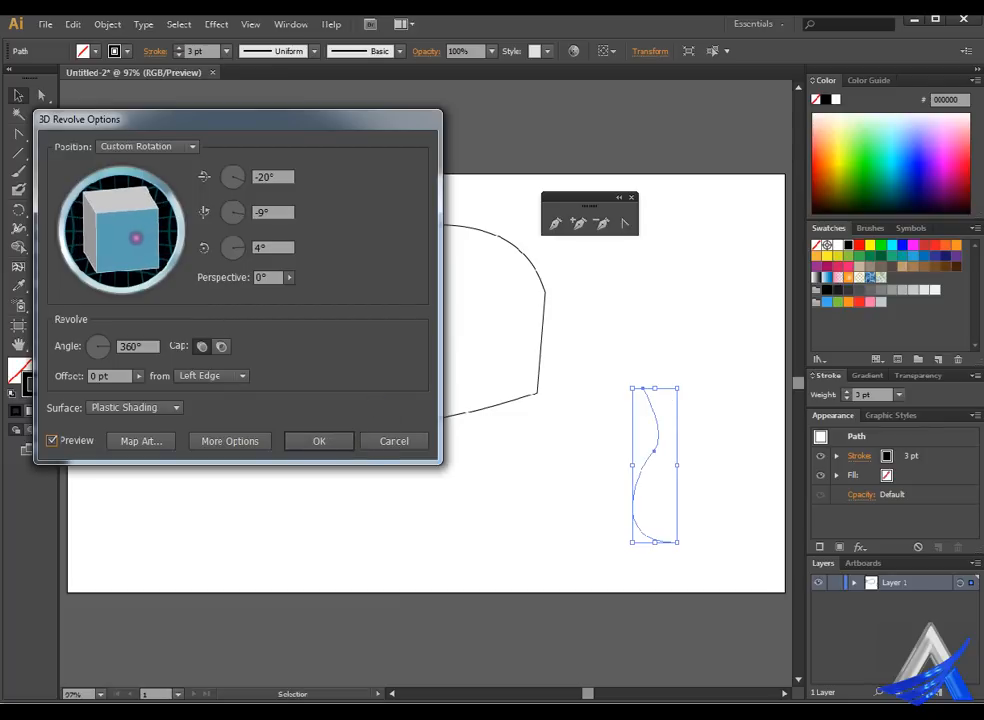
{"action": "left_click_drag", "start_coordinate": [96, 182], "coordinate": [88, 186]}
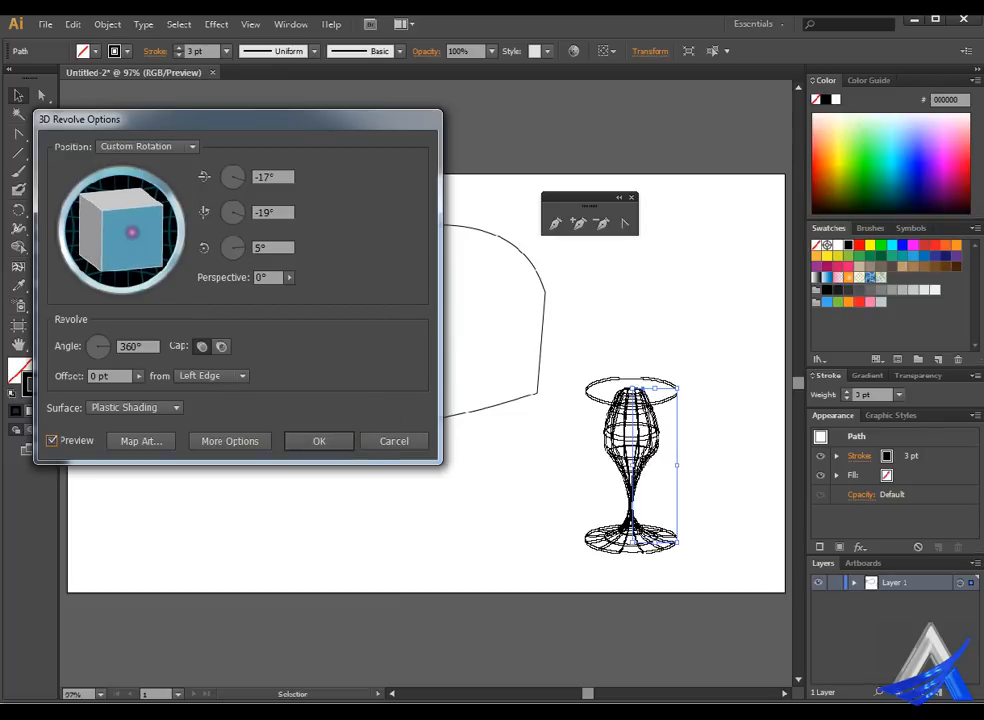
{"action": "left_click", "coordinate": [318, 440]}
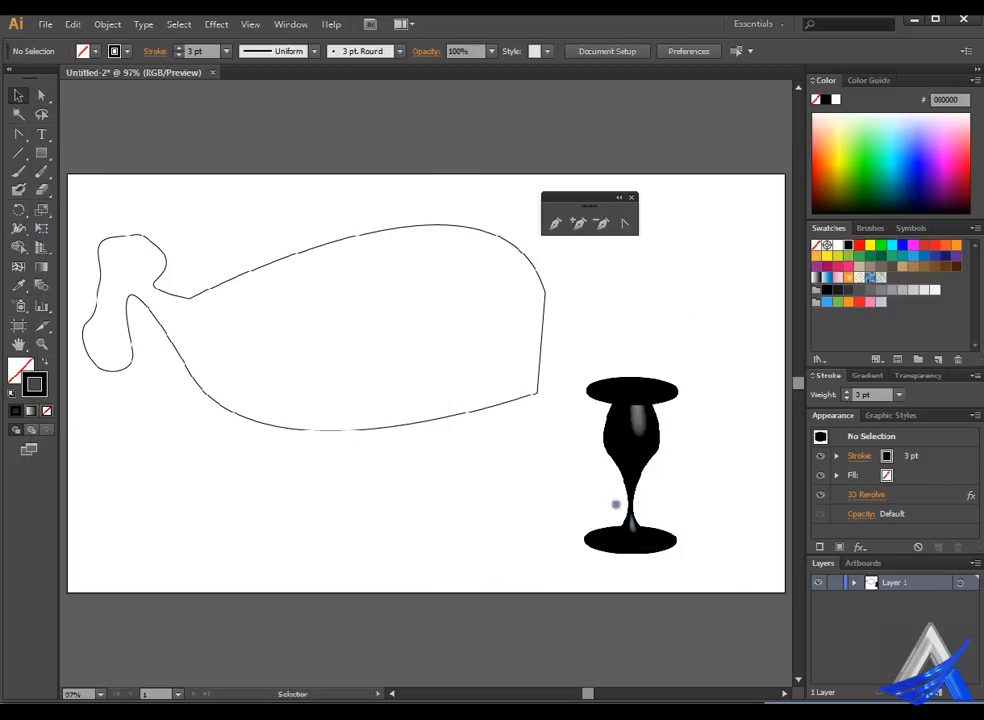
- Set the revolved goblet's stroke color to light gray CCCCCC and deselect it
{"action": "left_click", "coordinate": [658, 436]}
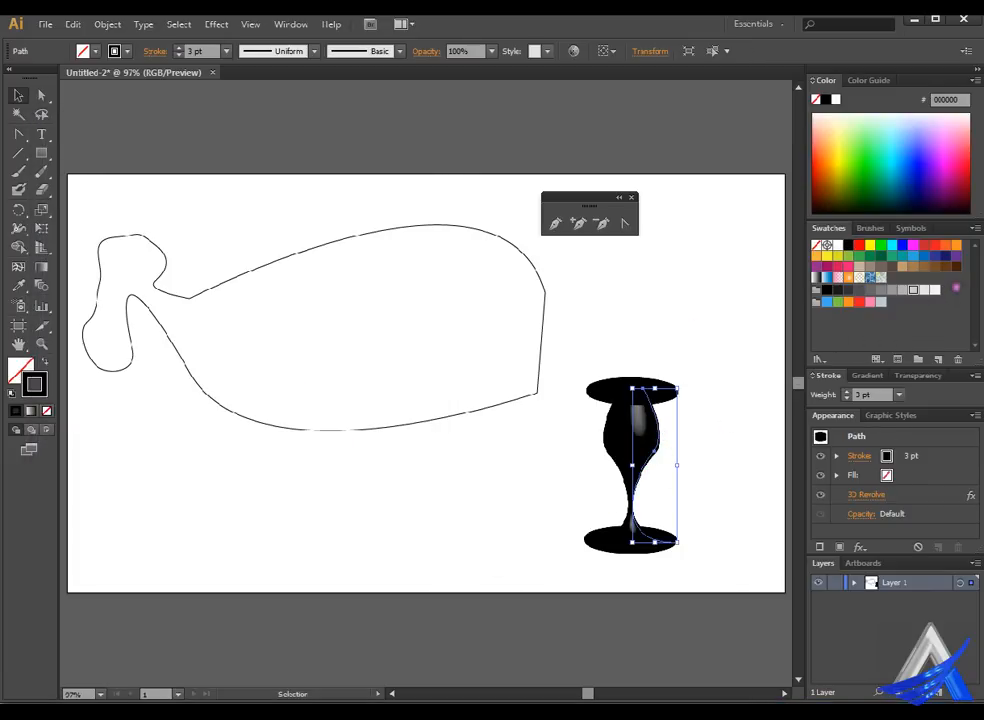
{"action": "left_click", "coordinate": [913, 290]}
{"action": "left_click", "coordinate": [478, 538]}
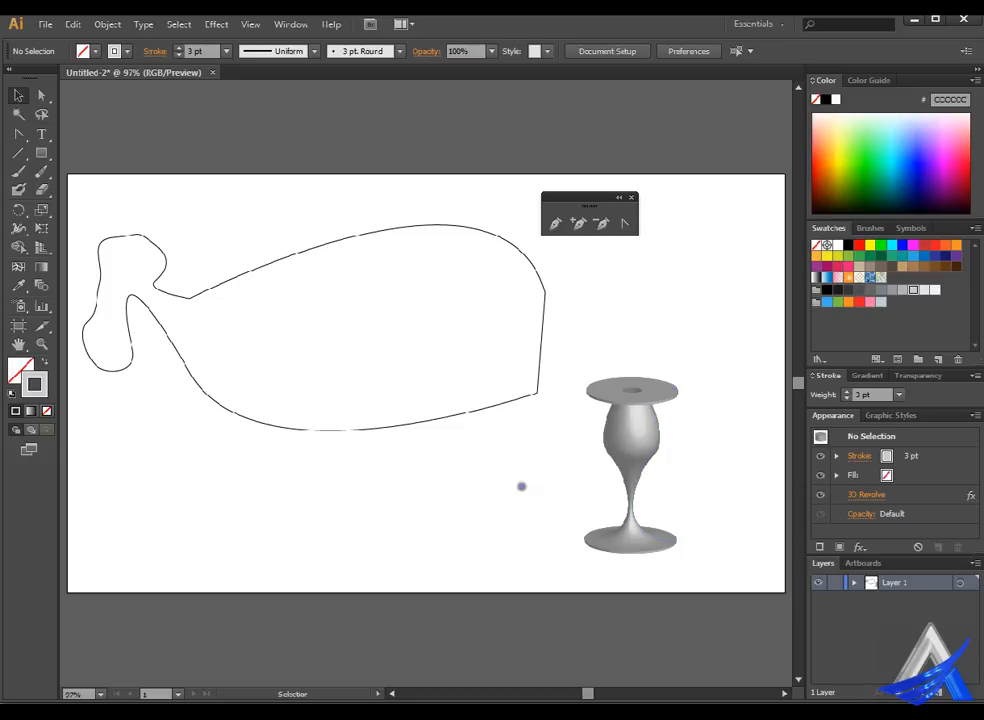
{"action": "left_click", "coordinate": [216, 24]}
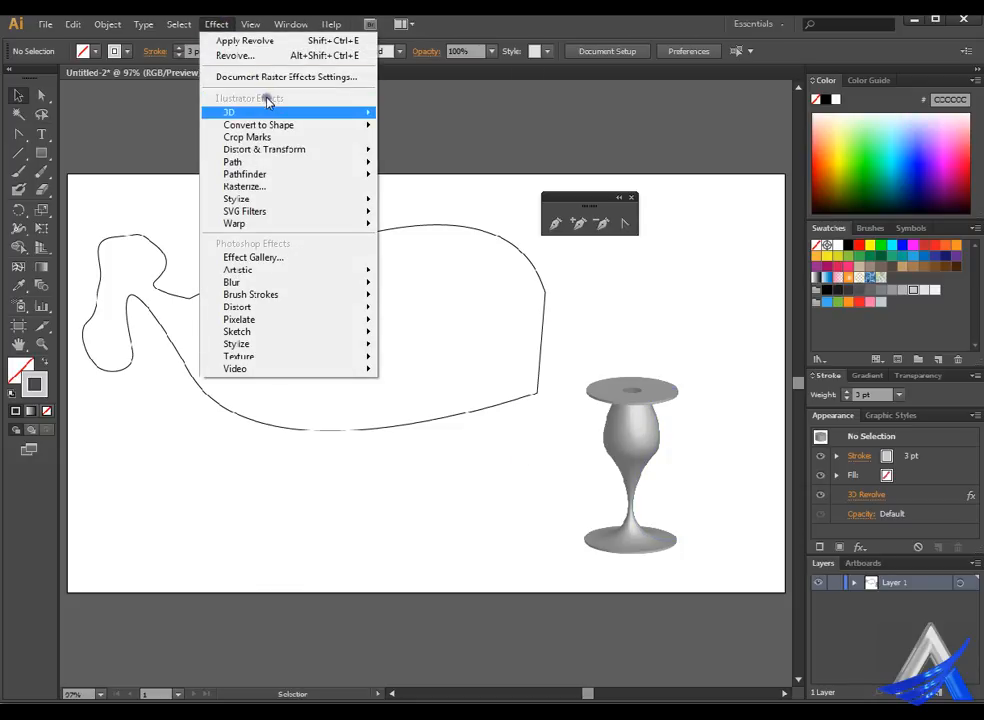
{"action": "mouse_move", "coordinate": [266, 108]}
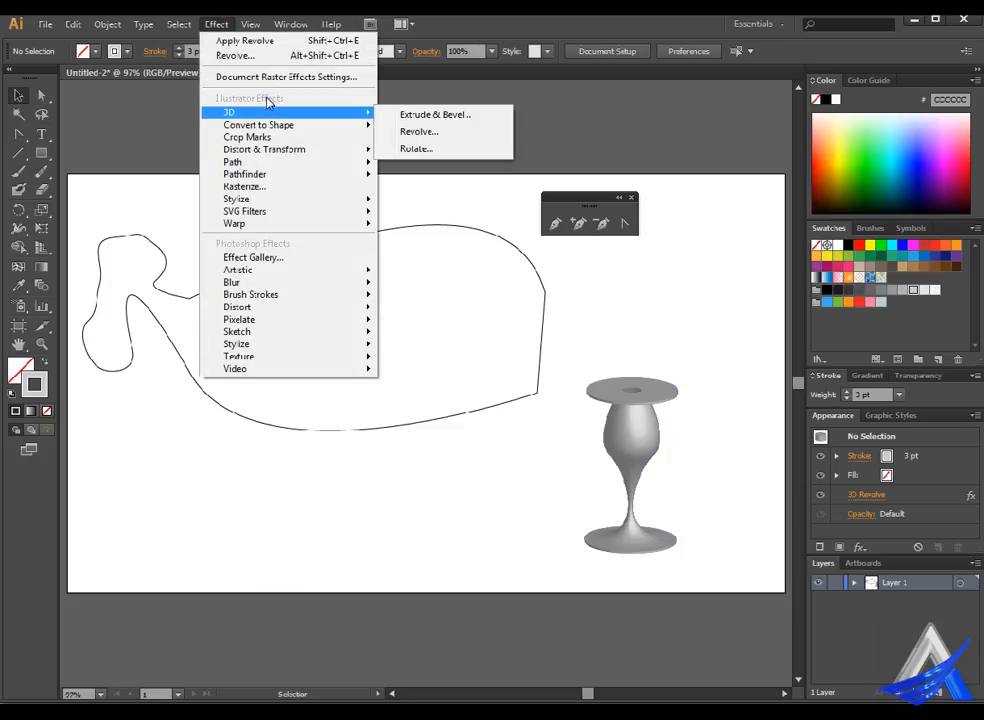
{"action": "left_click", "coordinate": [420, 128]}
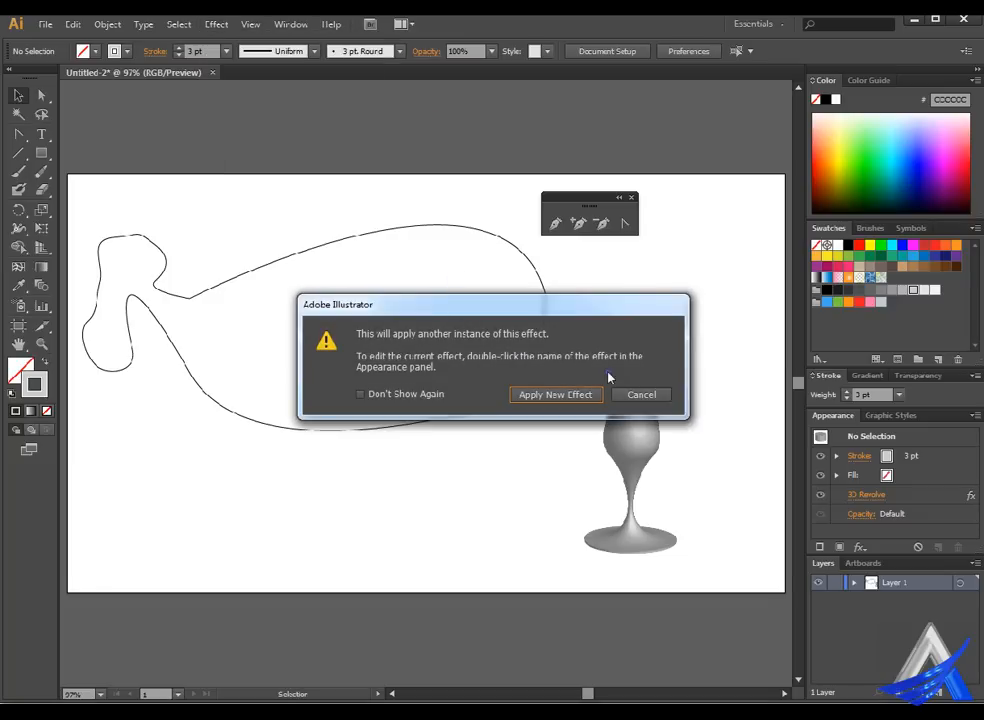
{"action": "left_click", "coordinate": [590, 397]}
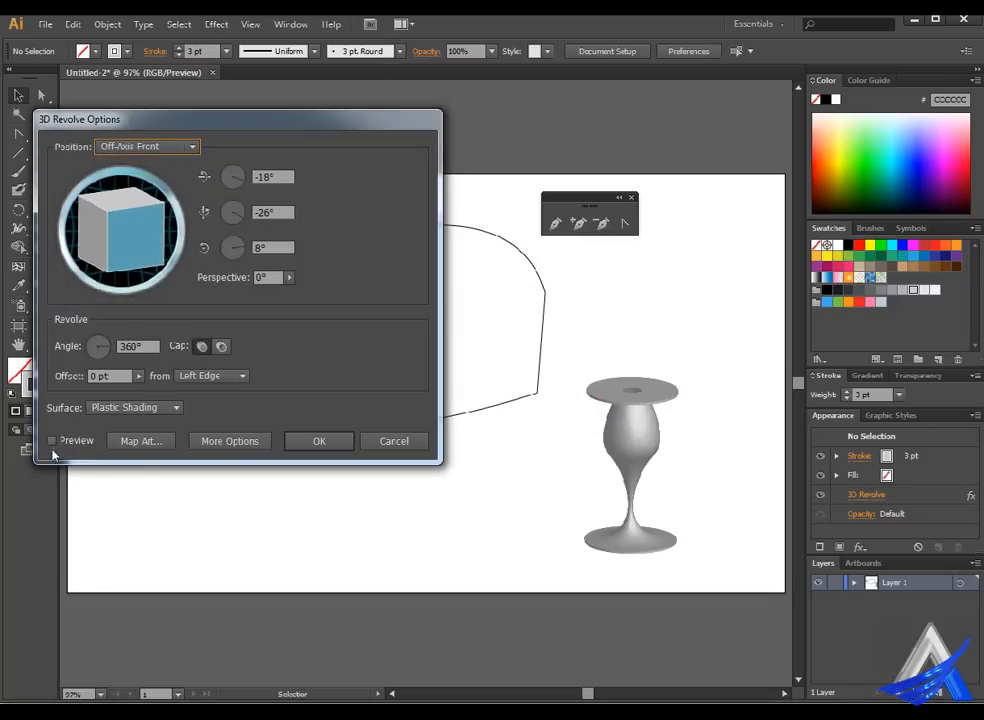
{"action": "left_click", "coordinate": [396, 440]}
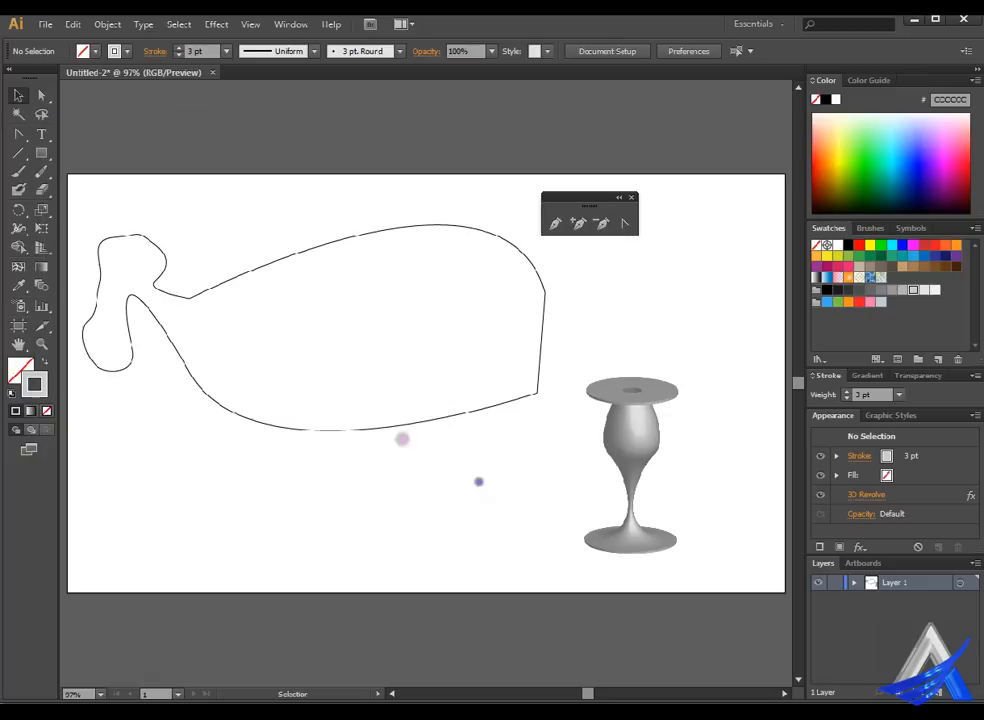
- Undo the goblet's gray stroke color and its 3D Revolve effect, and deselect the profile path
{"action": "key", "text": "ctrl+z"}
{"action": "key", "text": "ctrl+z"}
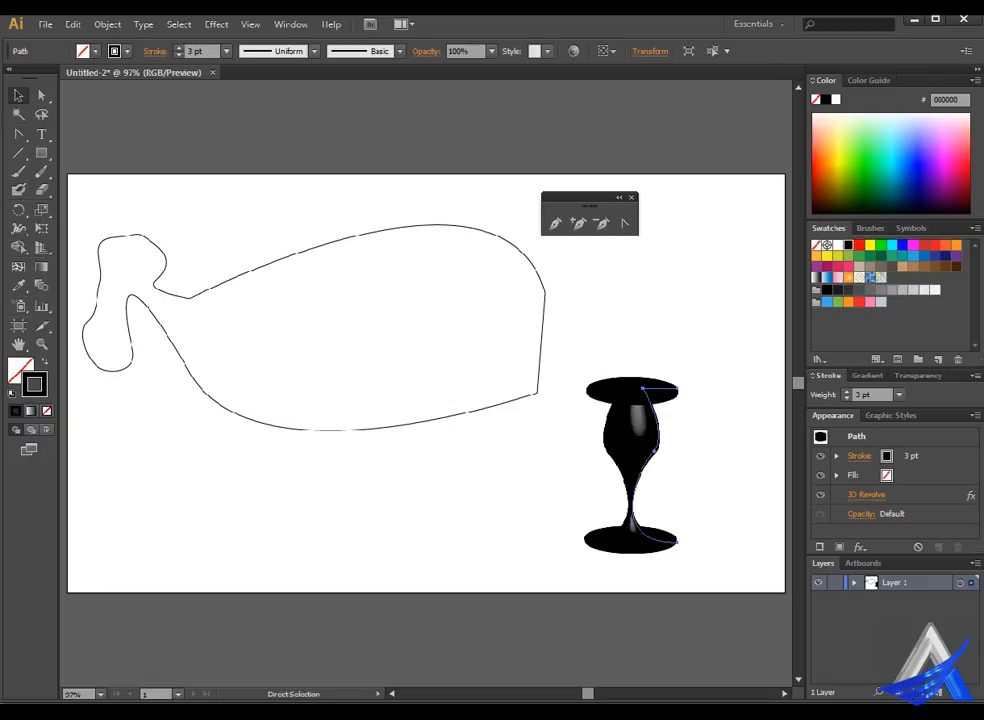
{"action": "key", "text": "v"}
{"action": "left_click", "coordinate": [606, 477]}
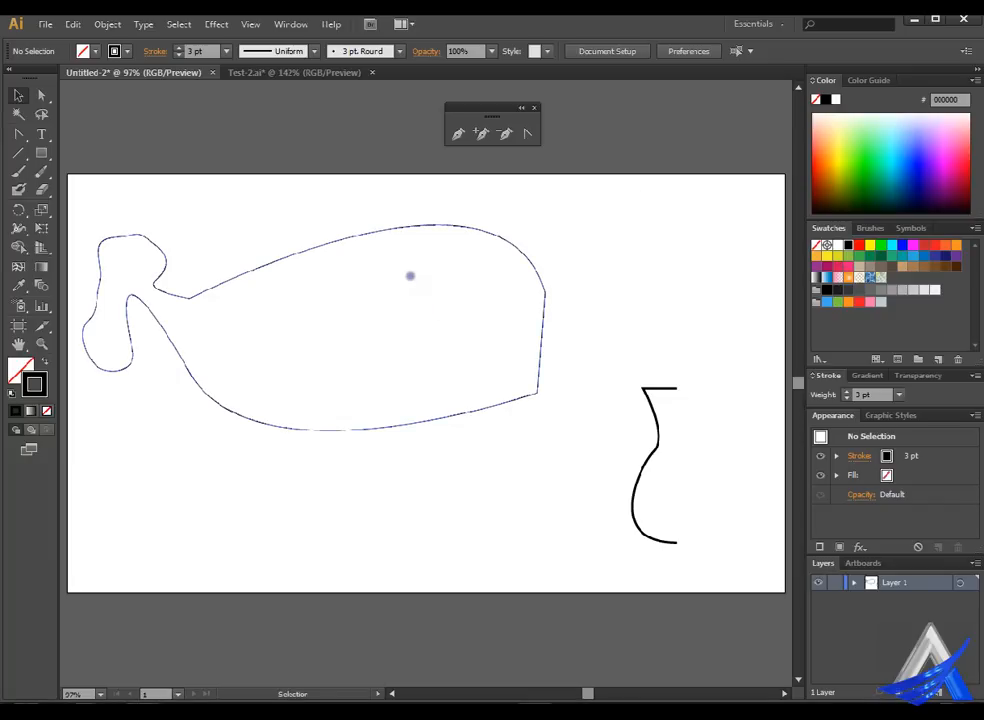
- Switch to the Test-2.ai document and float the Layers panel over the artwork
{"action": "left_click", "coordinate": [312, 72]}
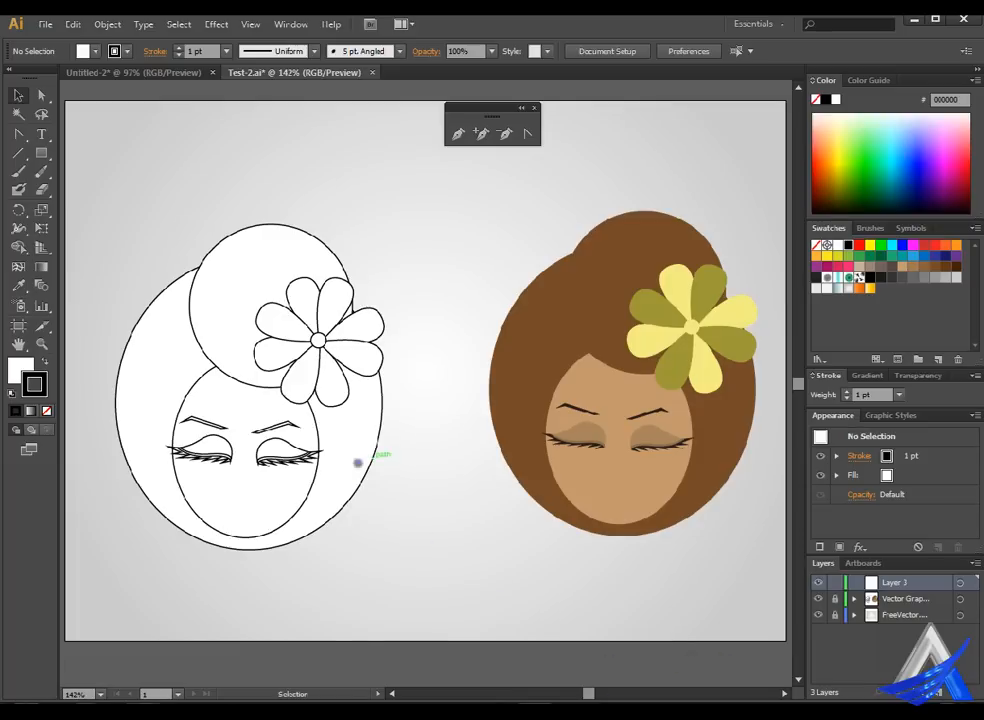
{"action": "left_click_drag", "start_coordinate": [862, 578], "coordinate": [433, 402]}
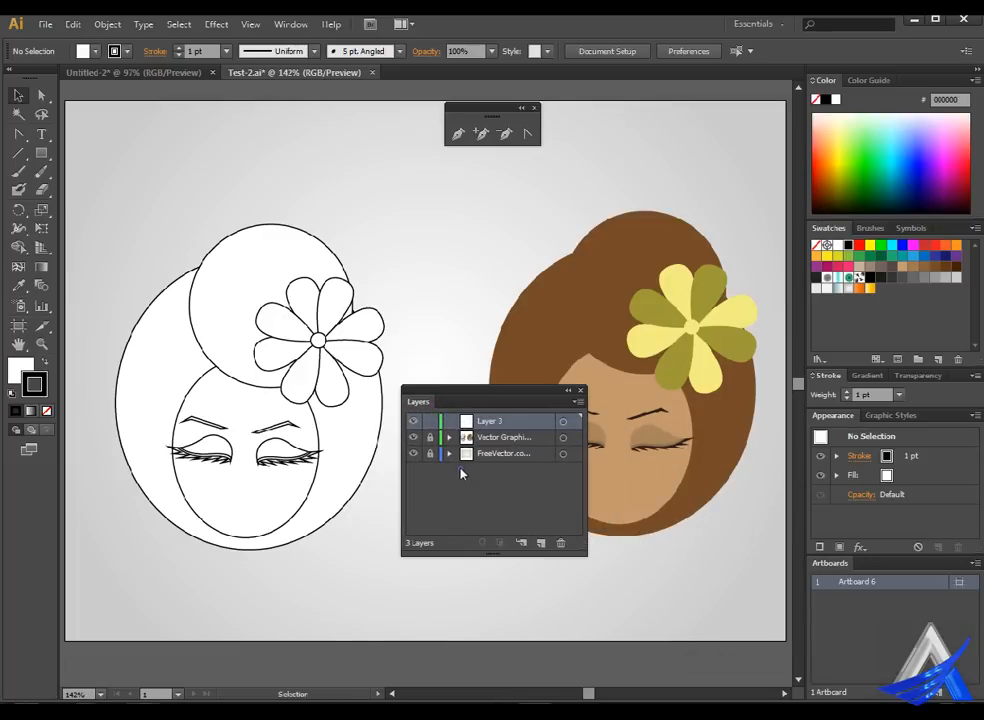
- Hide and show the Vector Graphics artwork layer and the FreeVector background layer
{"action": "left_click", "coordinate": [413, 453]}
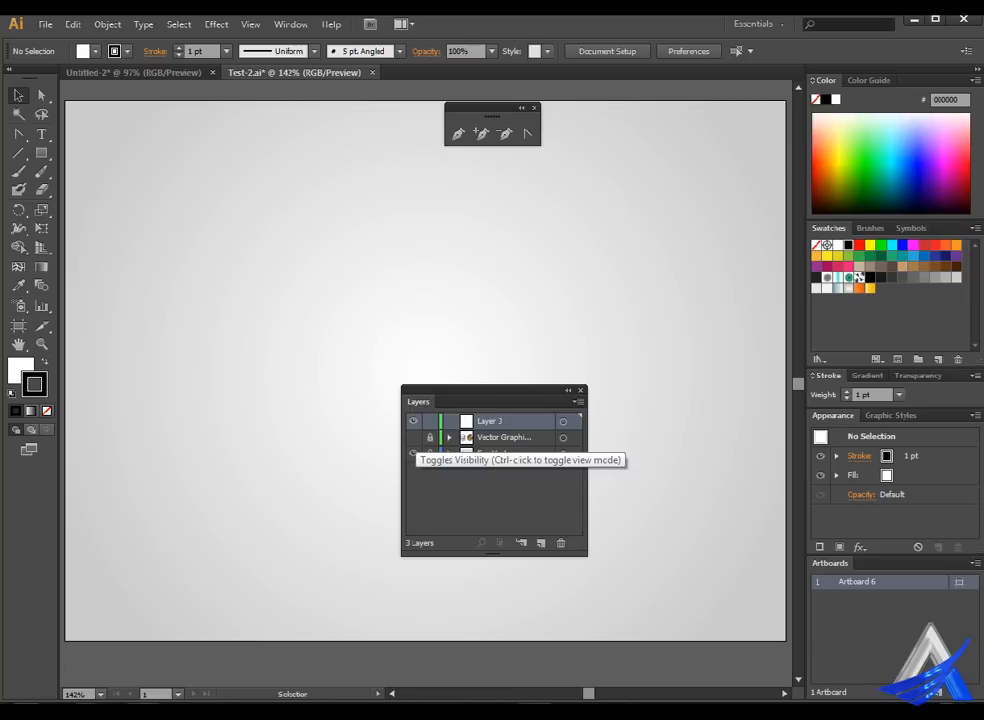
{"action": "left_click", "coordinate": [413, 453]}
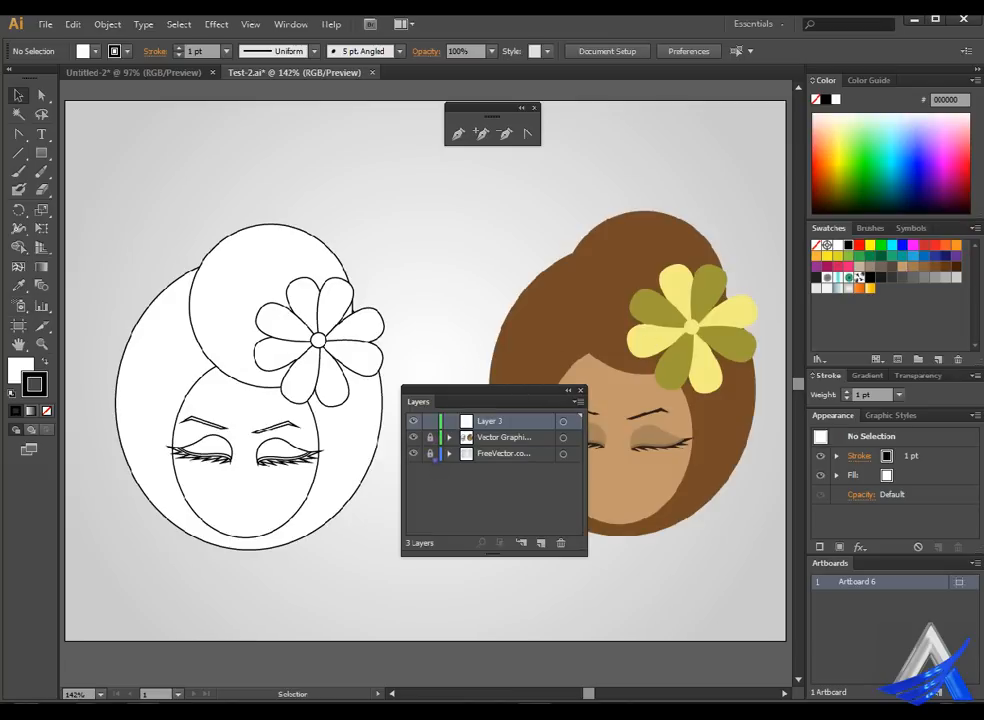
{"action": "left_click", "coordinate": [413, 453]}
{"action": "left_click", "coordinate": [413, 453]}
- Delete the empty Layer 3 and undo its deletion
{"action": "left_click", "coordinate": [497, 425]}
{"action": "left_click_drag", "start_coordinate": [497, 425], "coordinate": [585, 552]}
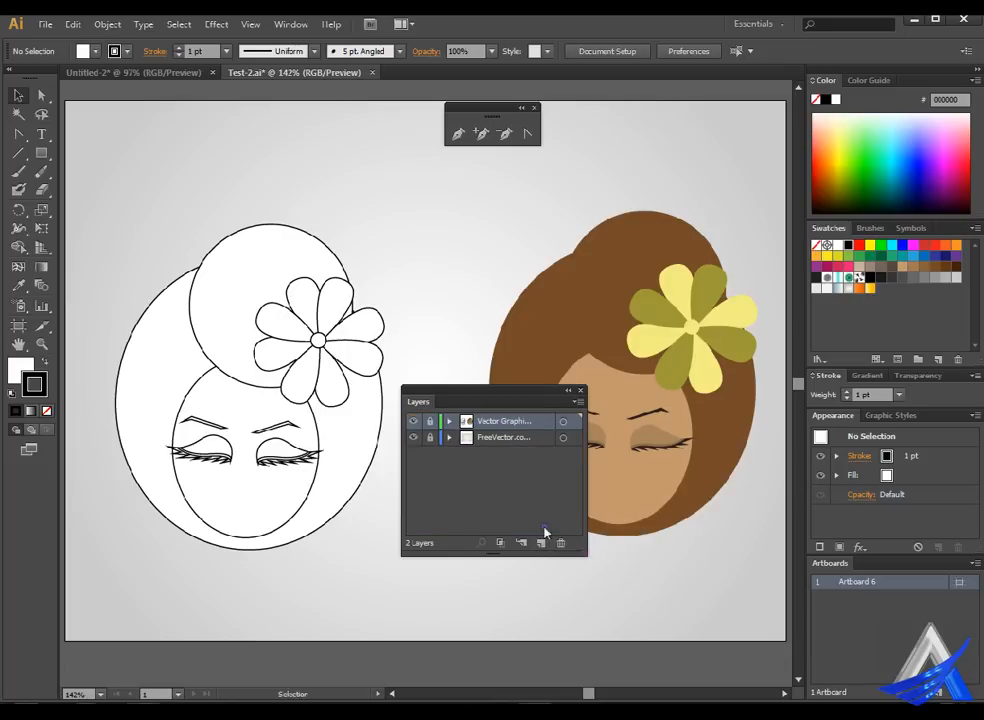
{"action": "key", "text": "ctrl+z"}
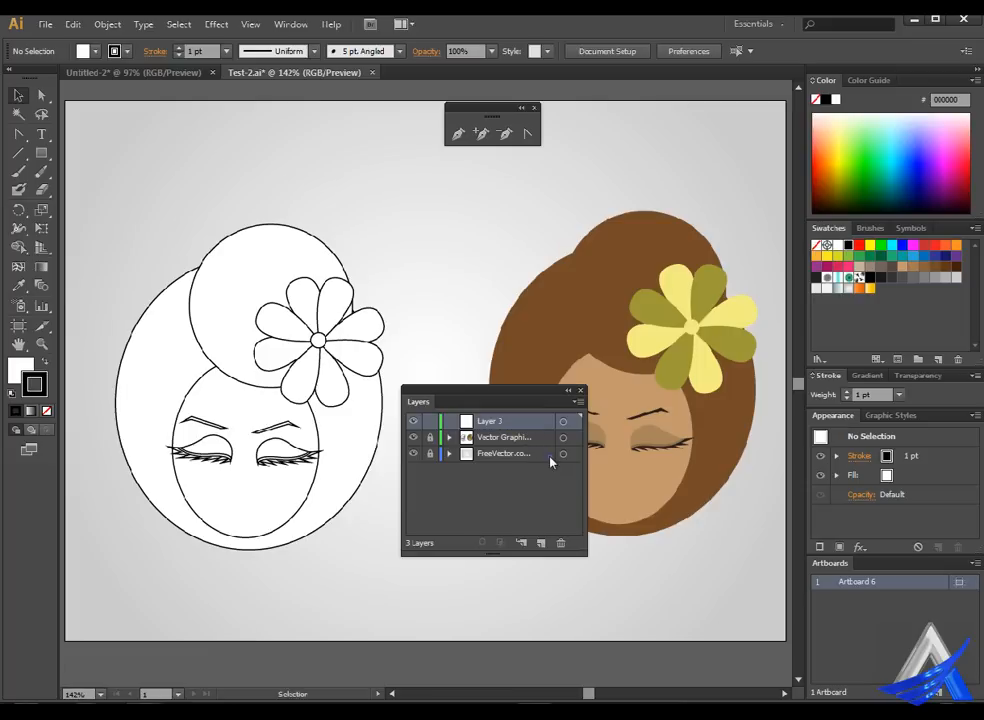
- Open the name of Layer 3 for editing, leave it without entering a name, and reselect the layer
{"action": "double_click", "coordinate": [516, 423]}
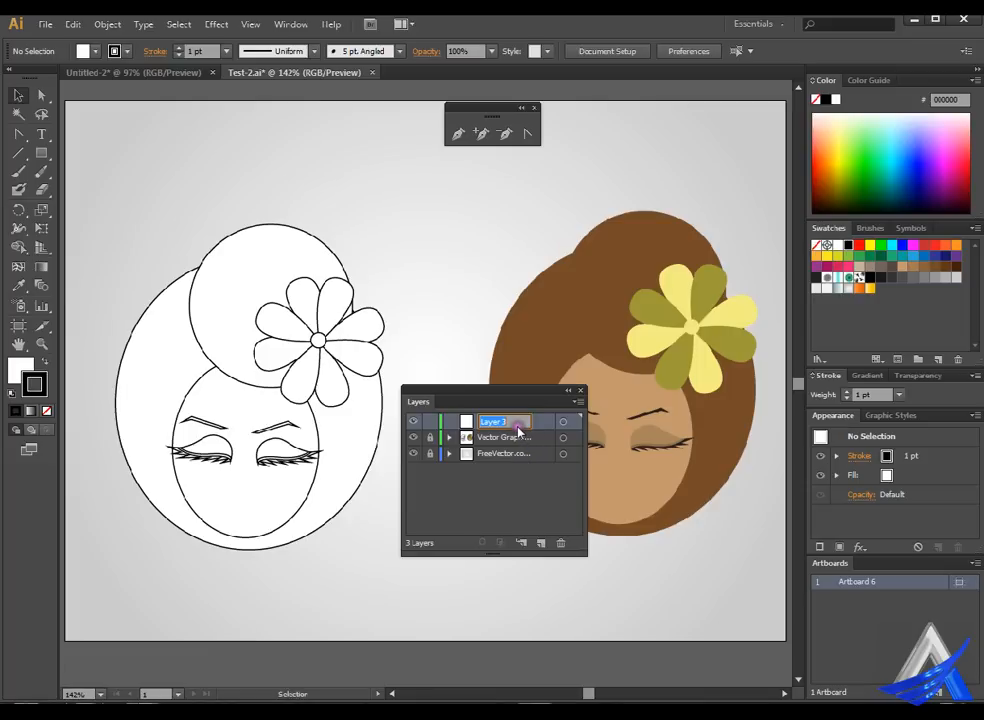
{"action": "left_click", "coordinate": [527, 513]}
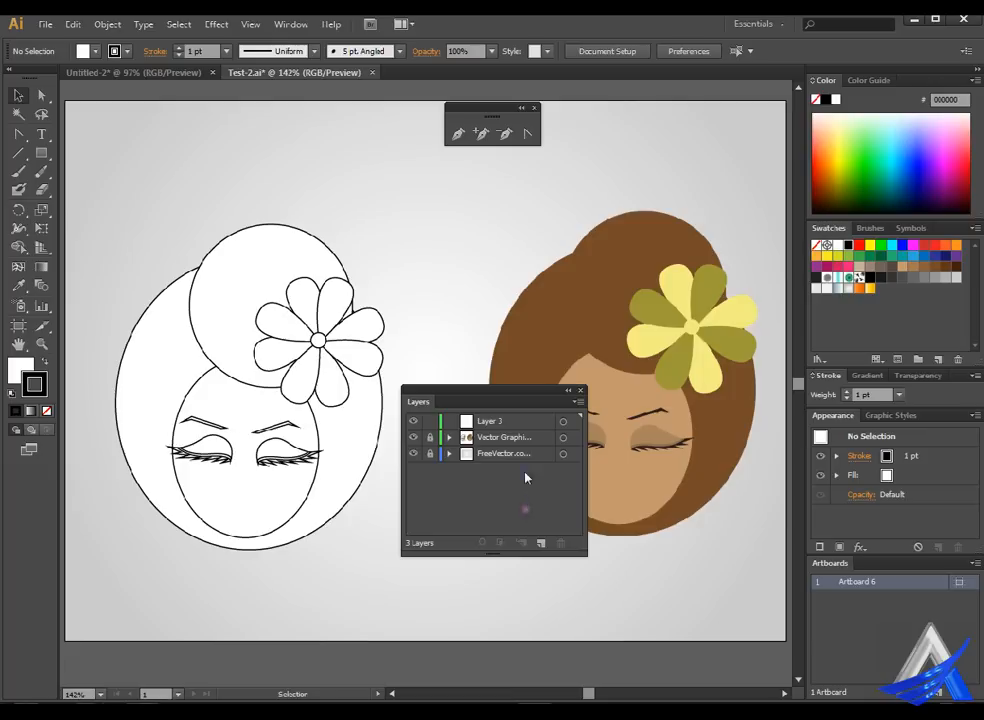
{"action": "left_click", "coordinate": [516, 422]}
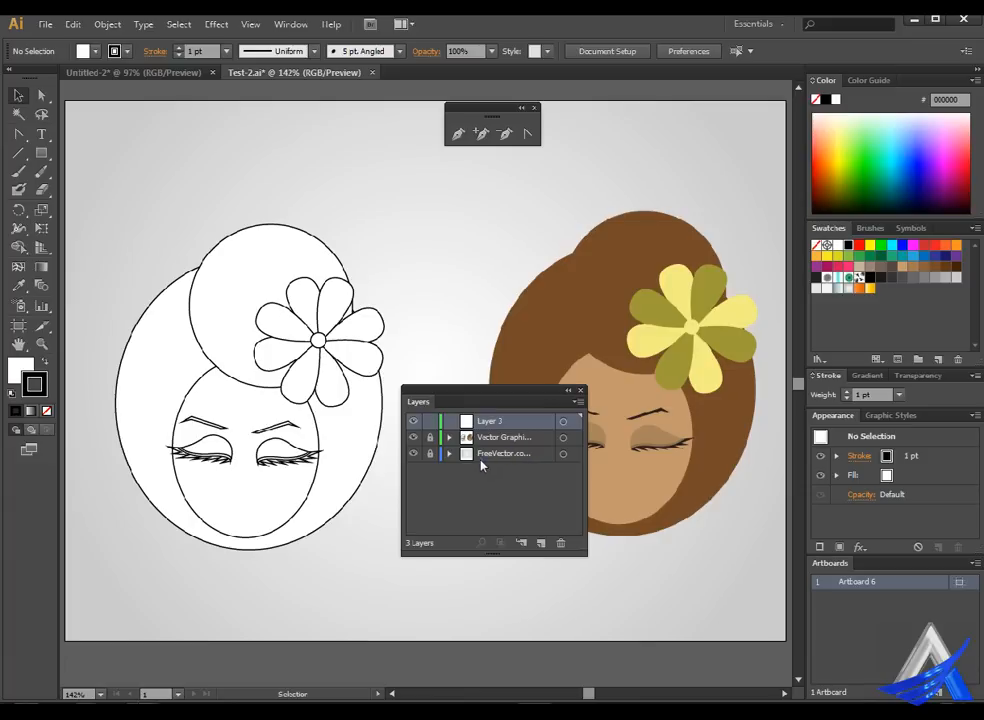
- Test the lock of the Vector Graphics layer and dock the Layers panel back beside Artboards
{"action": "left_click", "coordinate": [430, 437]}
{"action": "mouse_move", "coordinate": [701, 211]}
{"action": "left_mouse_down"}
{"action": "mouse_move", "coordinate": [733, 233]}
{"action": "mouse_move", "coordinate": [750, 332]}
{"action": "left_mouse_up"}
{"action": "left_click_drag", "start_coordinate": [608, 274], "coordinate": [480, 332]}
{"action": "left_click_drag", "start_coordinate": [440, 401], "coordinate": [910, 572]}
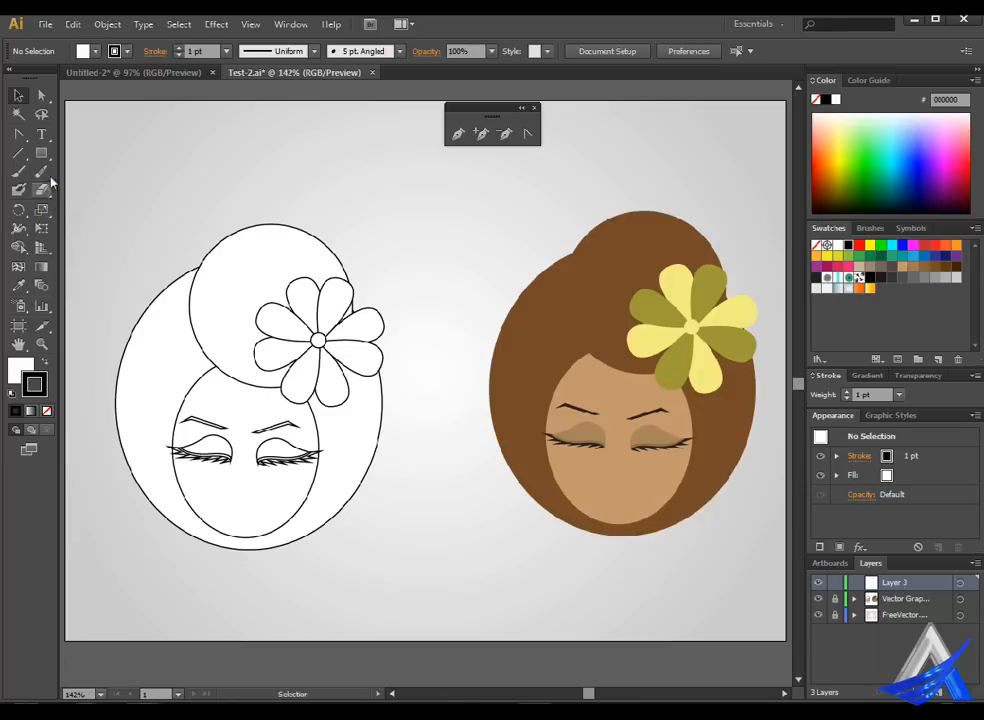
- Draw a circle on Layer 3 over the left line-art head and move it up and left onto the hair bun
{"action": "left_click_drag", "start_coordinate": [41, 153], "coordinate": [99, 186]}
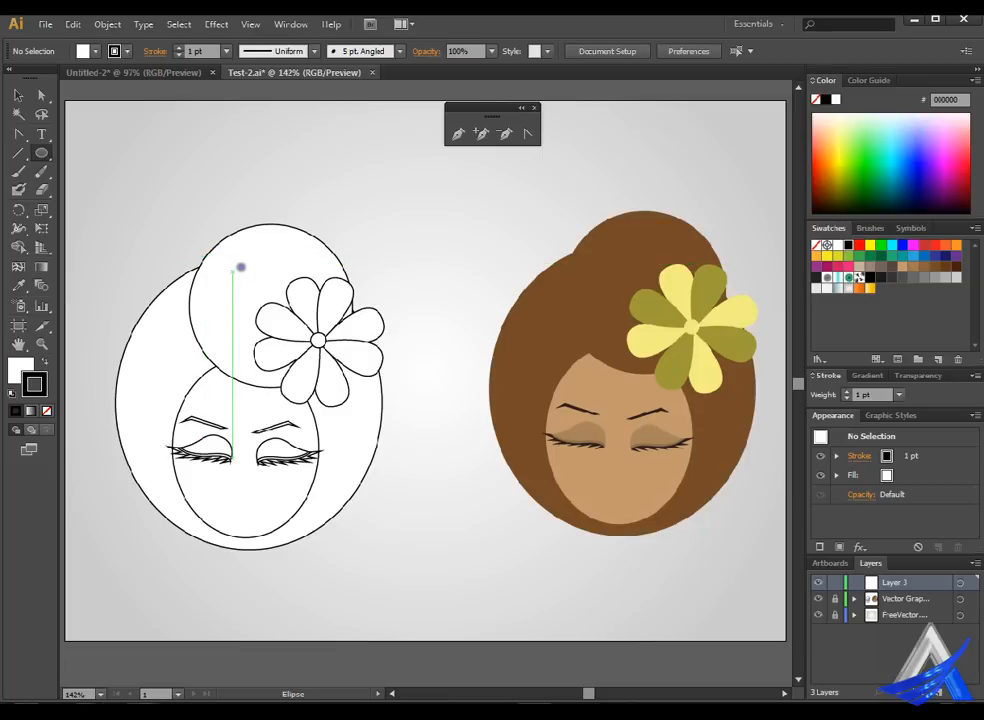
{"action": "left_click_drag", "start_coordinate": [234, 270], "coordinate": [391, 428]}
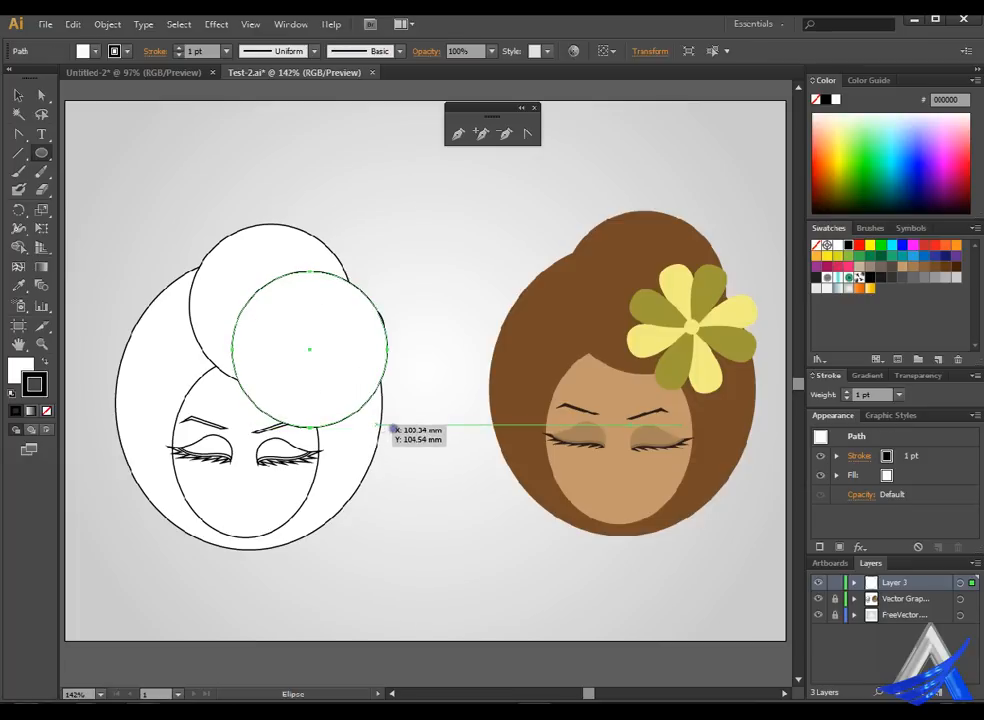
{"action": "key", "text": "shift+Left"}
{"action": "key", "text": "shift+Left"}
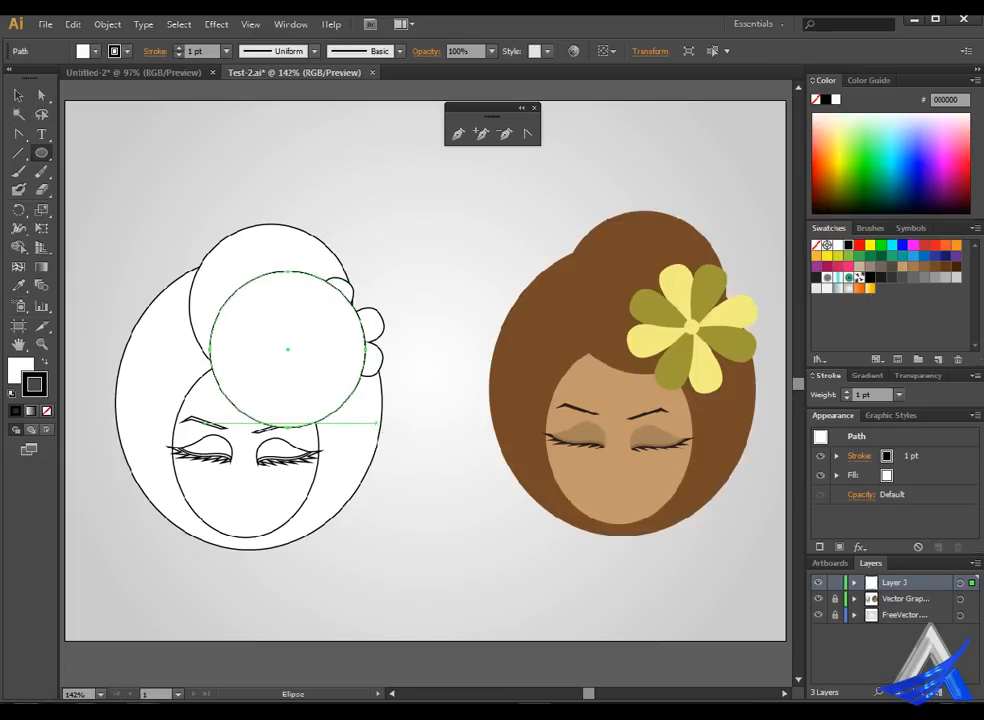
{"action": "key", "text": "shift+Up"}
{"action": "key", "text": "shift+Up"}
{"action": "key", "text": "shift+Up"}
{"action": "key", "text": "shift+Up"}
{"action": "key", "text": "shift+Left"}
{"action": "key", "text": "shift+Left"}
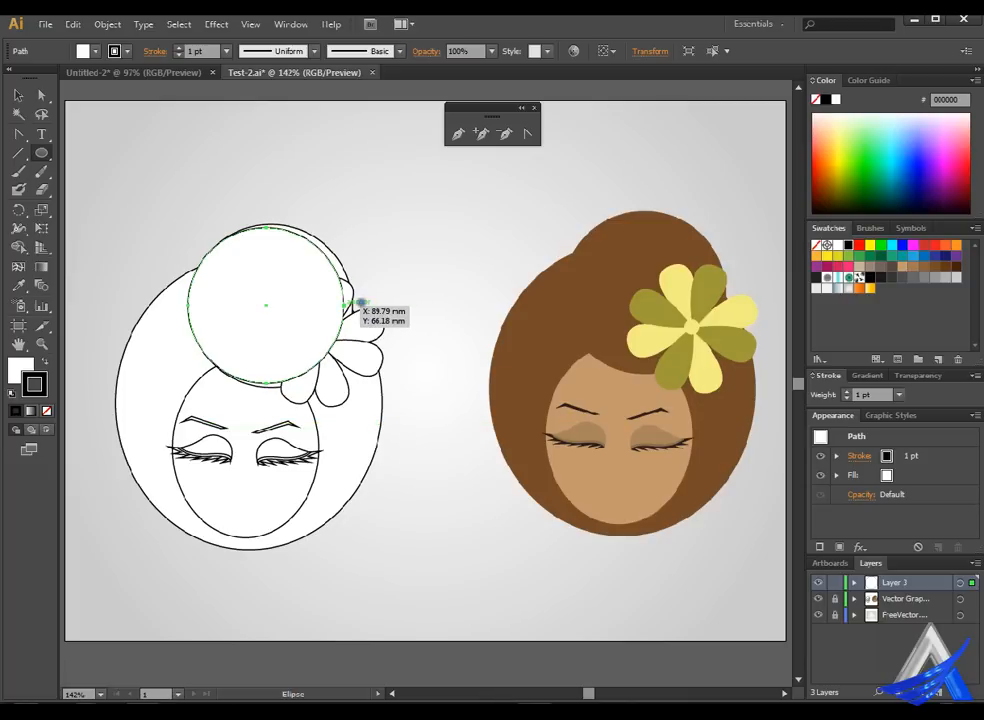
- Draw a tiny circle about 2.88 mm wide at the bun's right edge and dismiss the Ellipse size dialog
{"action": "left_click_drag", "start_coordinate": [360, 302], "coordinate": [368, 300]}
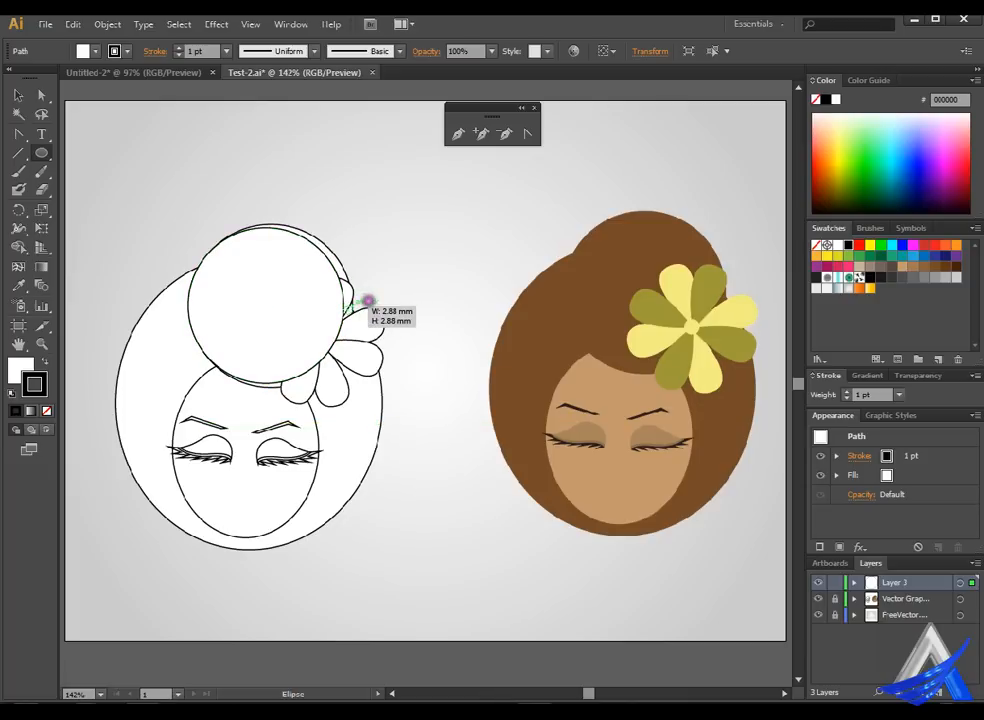
{"action": "left_click", "coordinate": [282, 300]}
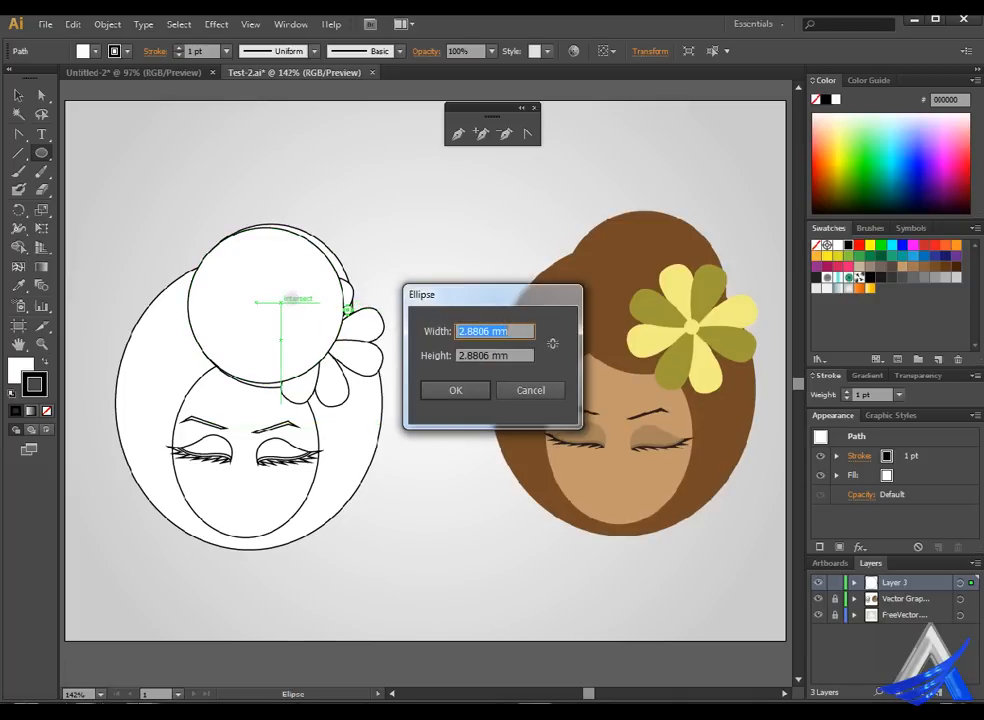
{"action": "left_click", "coordinate": [550, 390]}
- Stretch the large circle's right and top edges to the bun outline and remove its fill, keeping the black stroke
{"action": "left_click", "coordinate": [18, 93]}
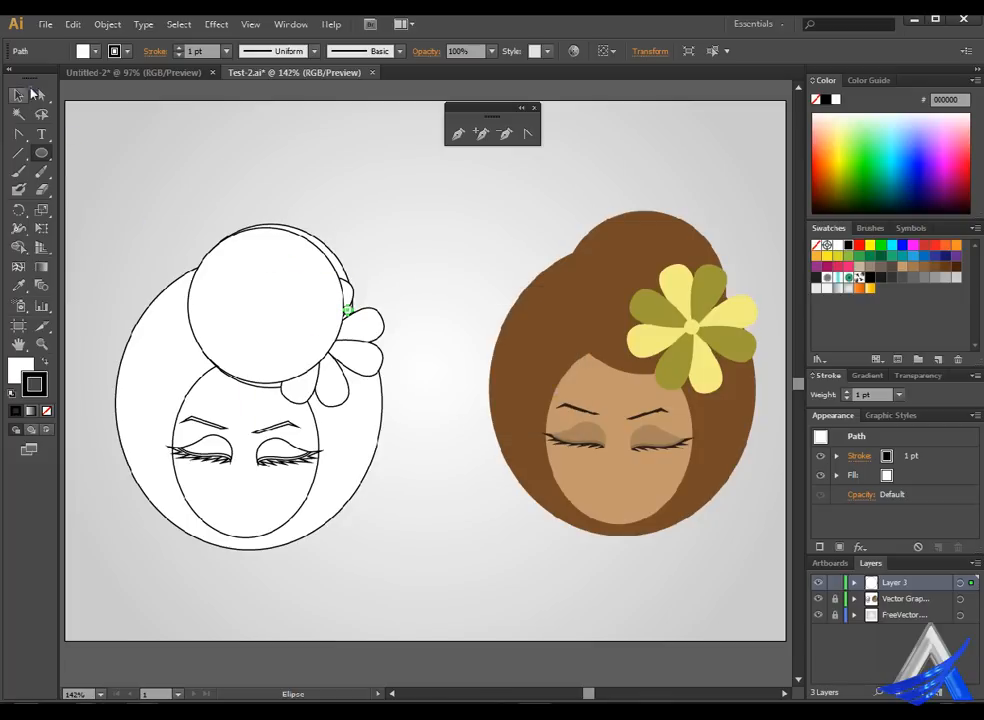
{"action": "left_click", "coordinate": [283, 306]}
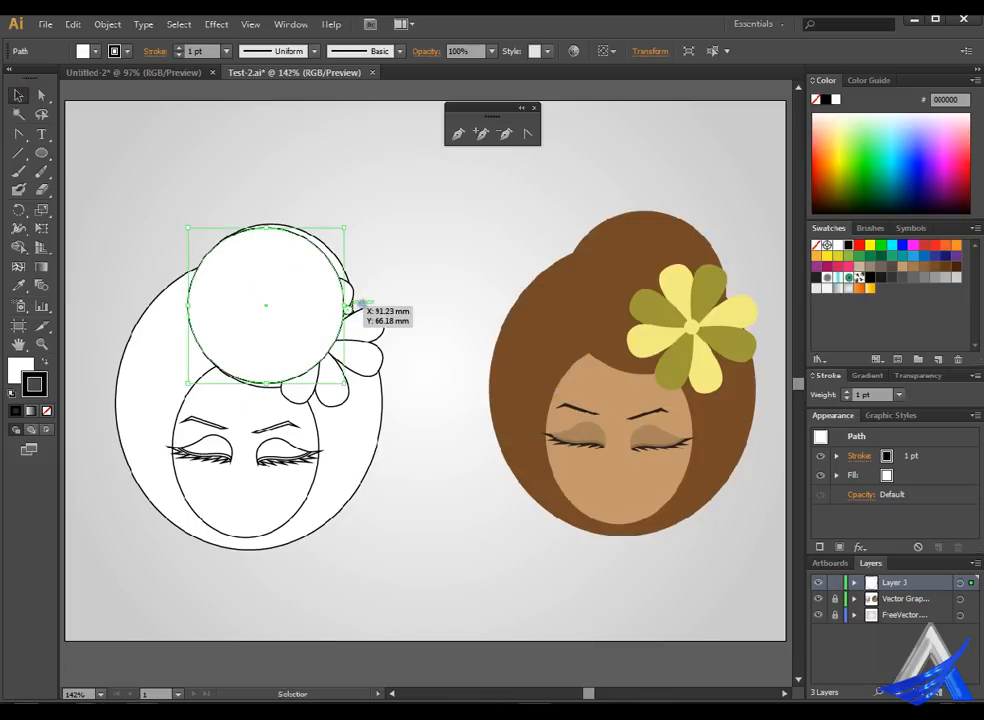
{"action": "left_click_drag", "start_coordinate": [361, 303], "coordinate": [373, 301]}
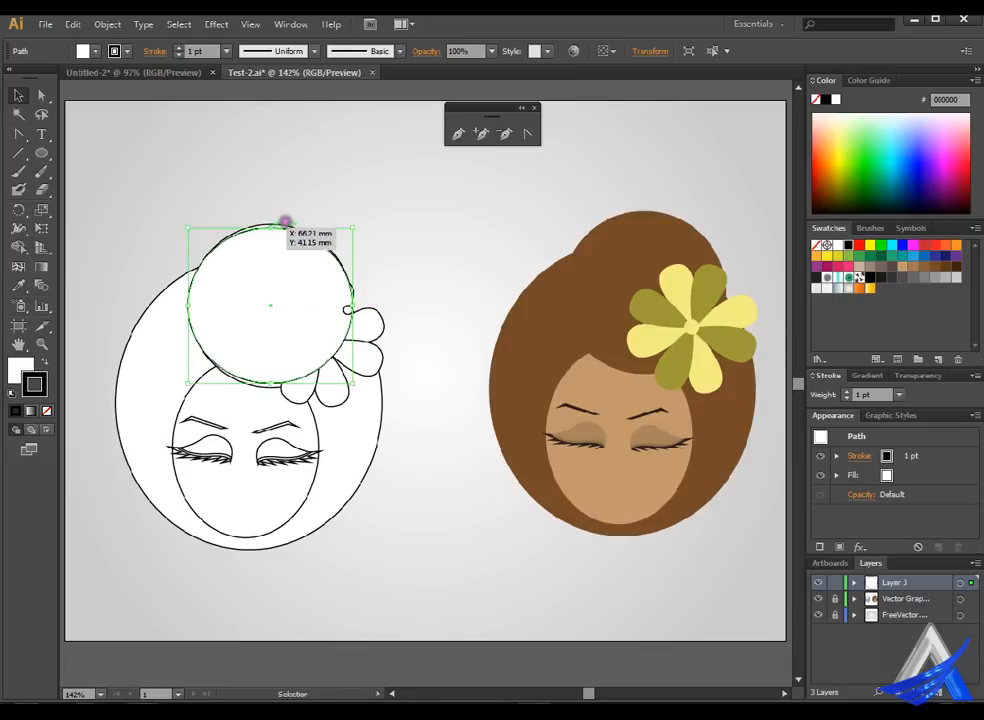
{"action": "left_click_drag", "start_coordinate": [285, 221], "coordinate": [285, 218]}
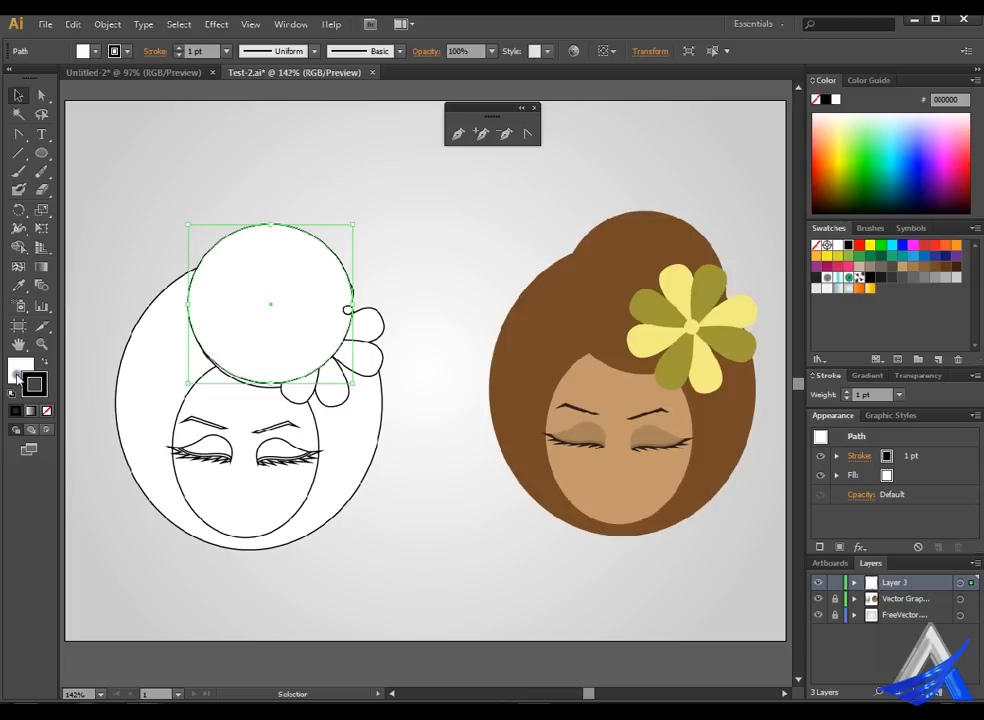
{"action": "left_click", "coordinate": [46, 410]}
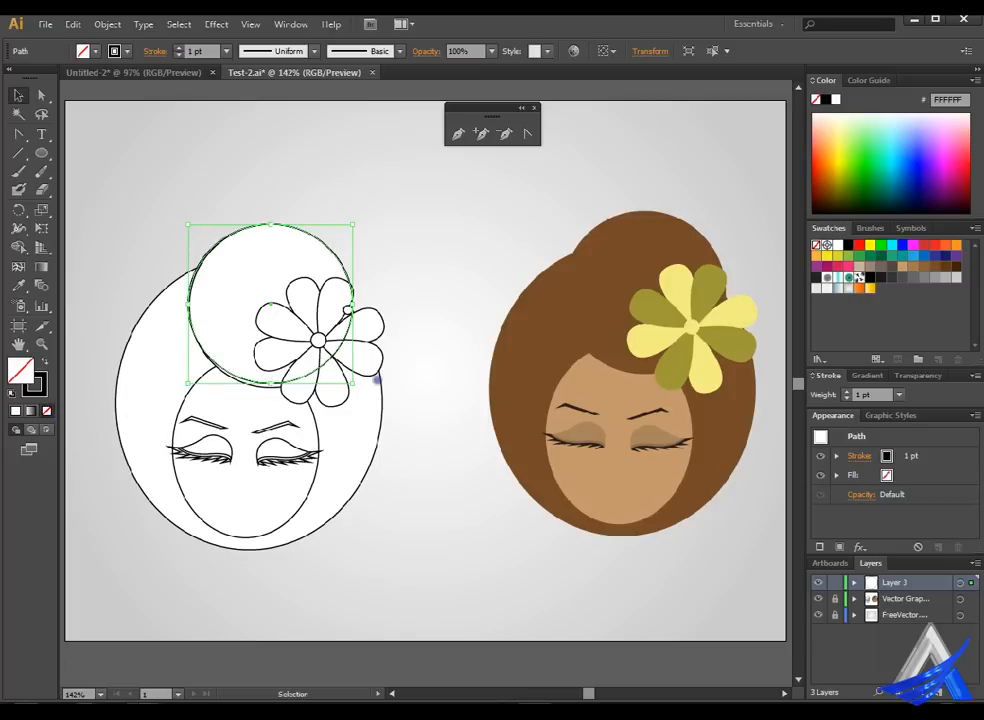
{"action": "left_click", "coordinate": [47, 384]}
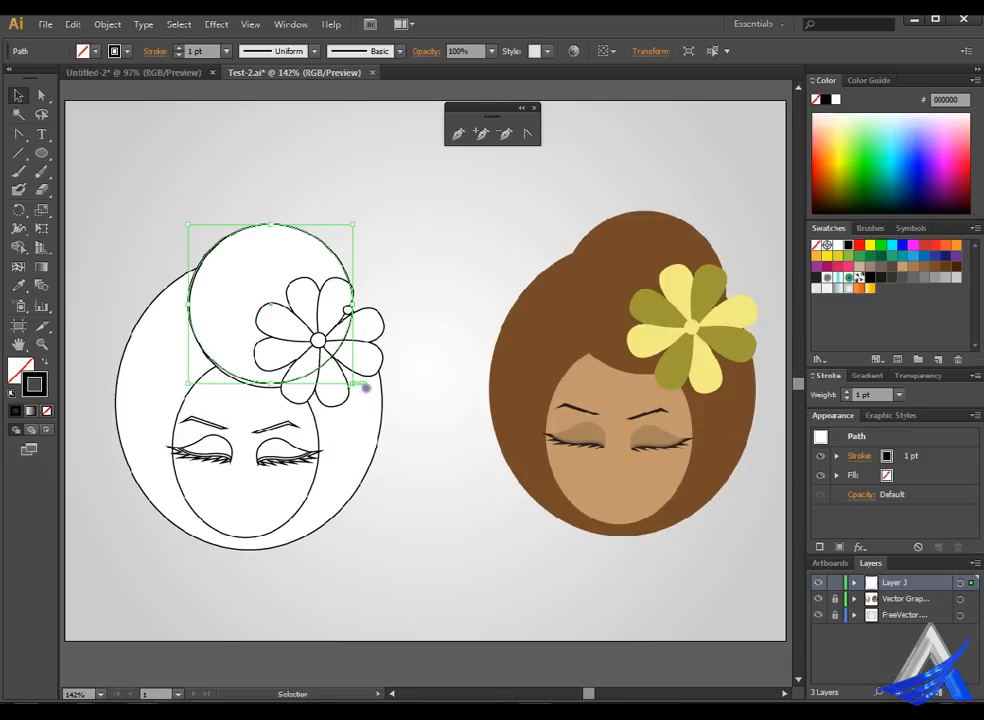
- Move the floating pen tools clear of the bun and stretch the large circle's lower edge down to the bun outline
{"action": "left_click", "coordinate": [41, 343]}
{"action": "mouse_move", "coordinate": [97, 213]}
{"action": "left_mouse_down"}
{"action": "mouse_move", "coordinate": [101, 283]}
{"action": "mouse_move", "coordinate": [332, 566]}
{"action": "mouse_move", "coordinate": [425, 566]}
{"action": "left_mouse_up"}
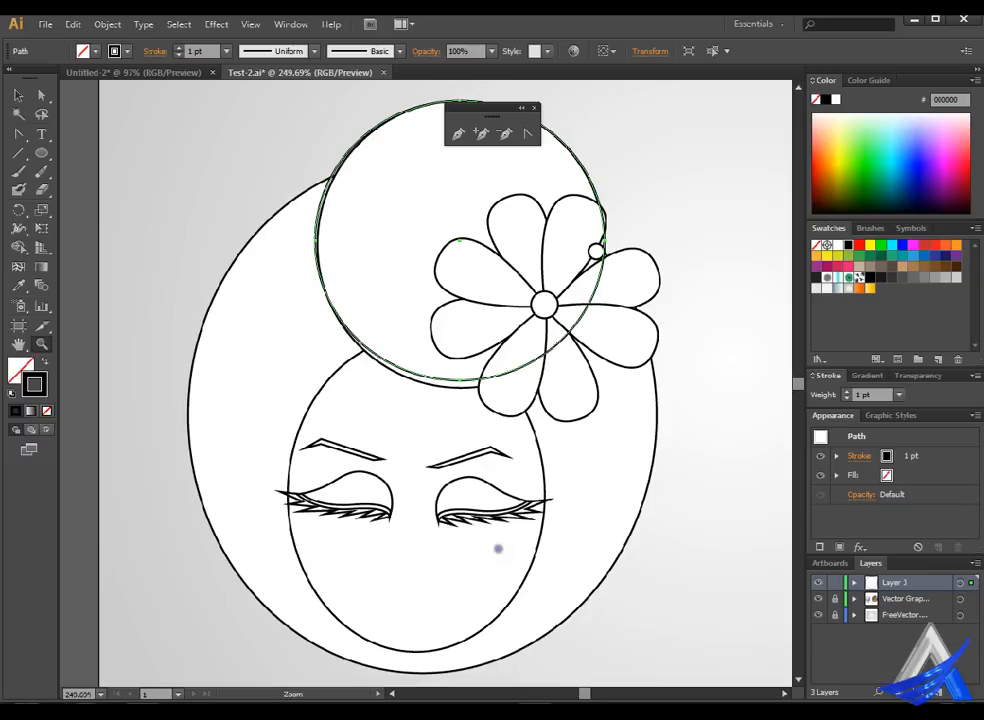
{"action": "left_click_drag", "start_coordinate": [515, 112], "coordinate": [232, 111]}
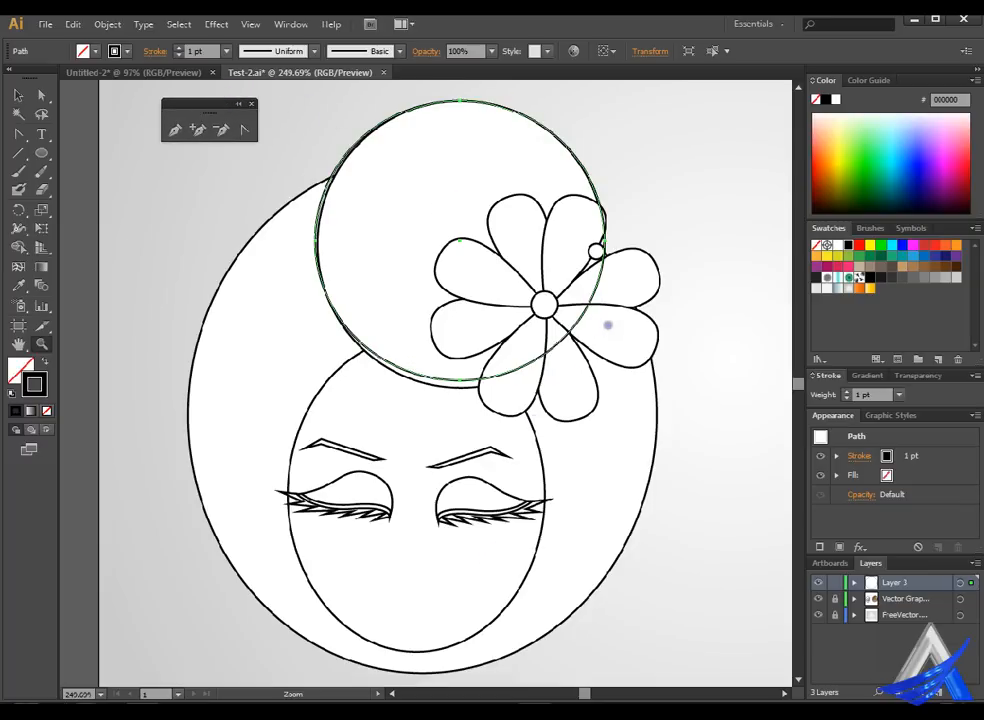
{"action": "key", "text": "v"}
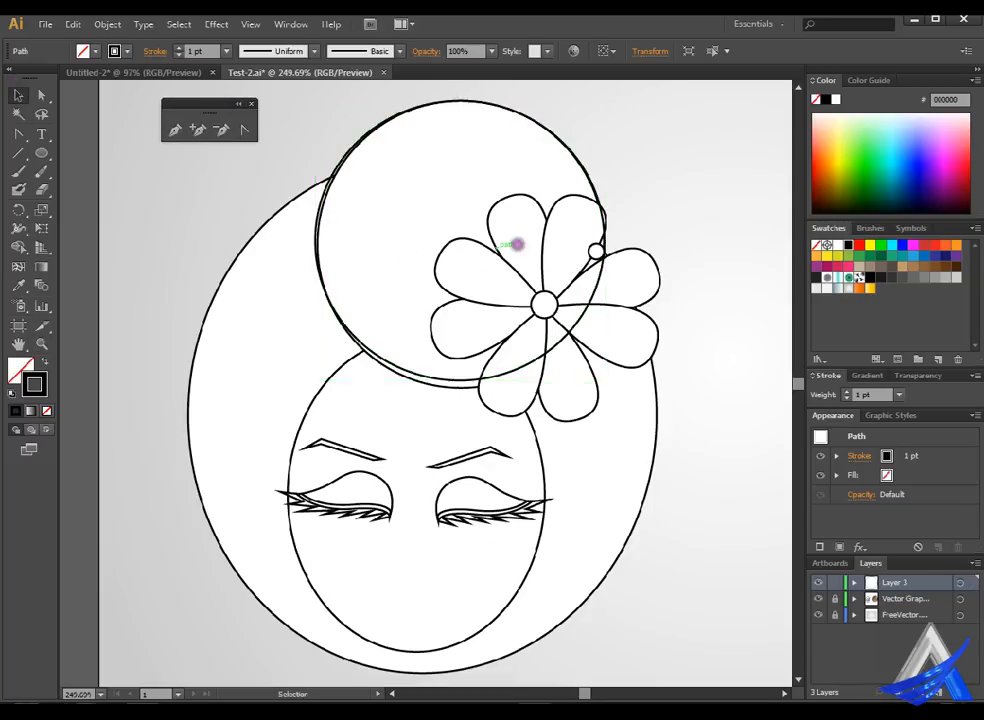
{"action": "left_click", "coordinate": [518, 245]}
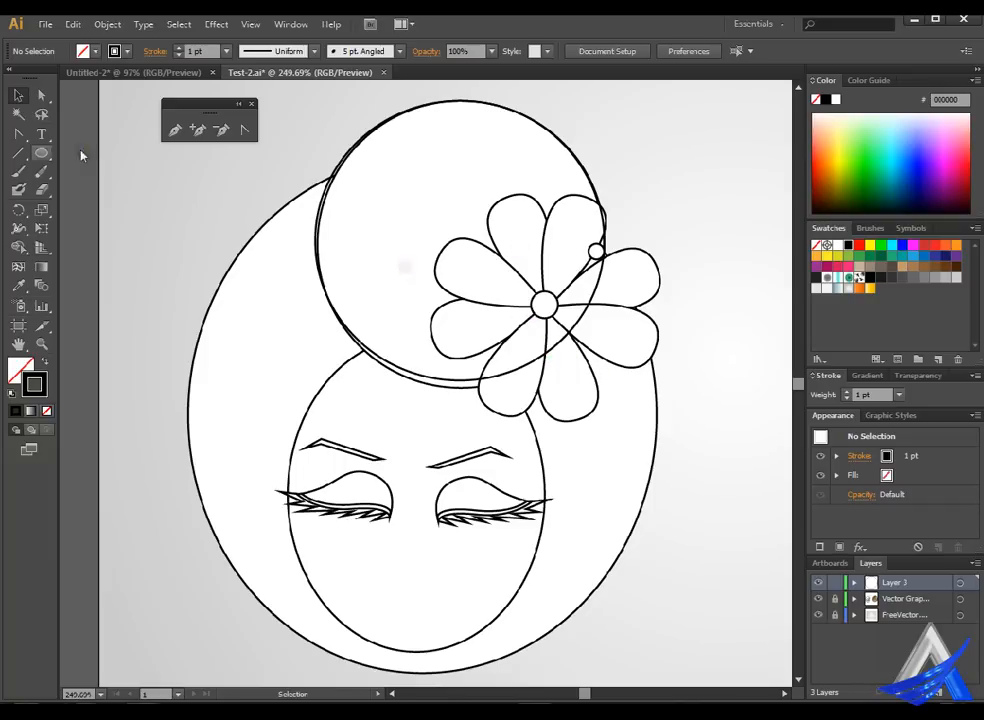
{"action": "left_click_drag", "start_coordinate": [267, 241], "coordinate": [385, 331]}
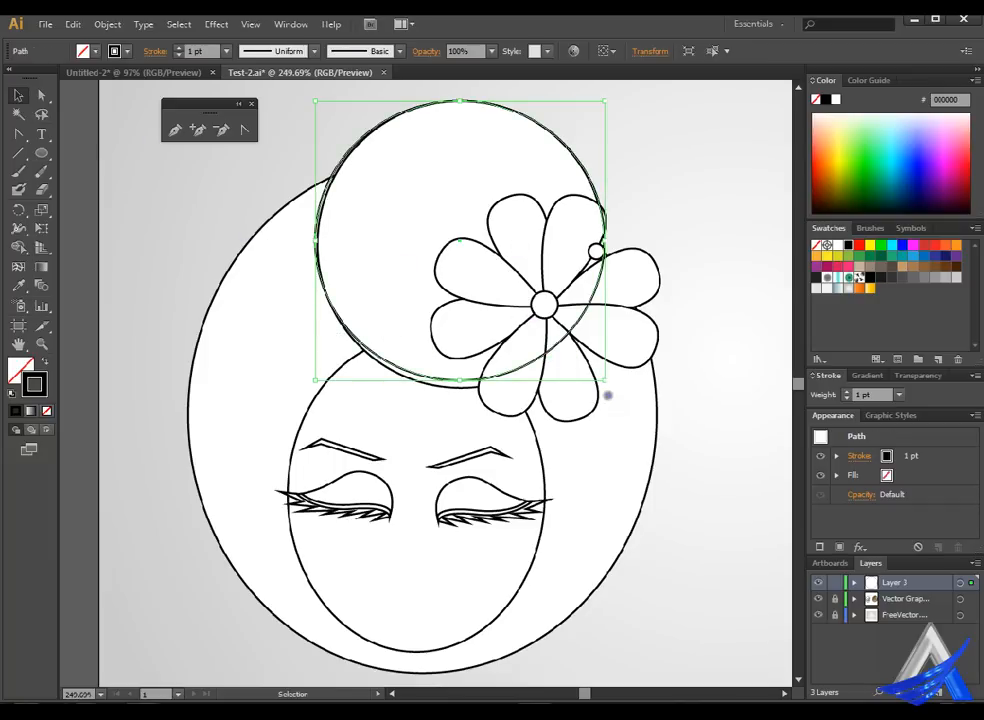
{"action": "left_click_drag", "start_coordinate": [483, 380], "coordinate": [484, 389]}
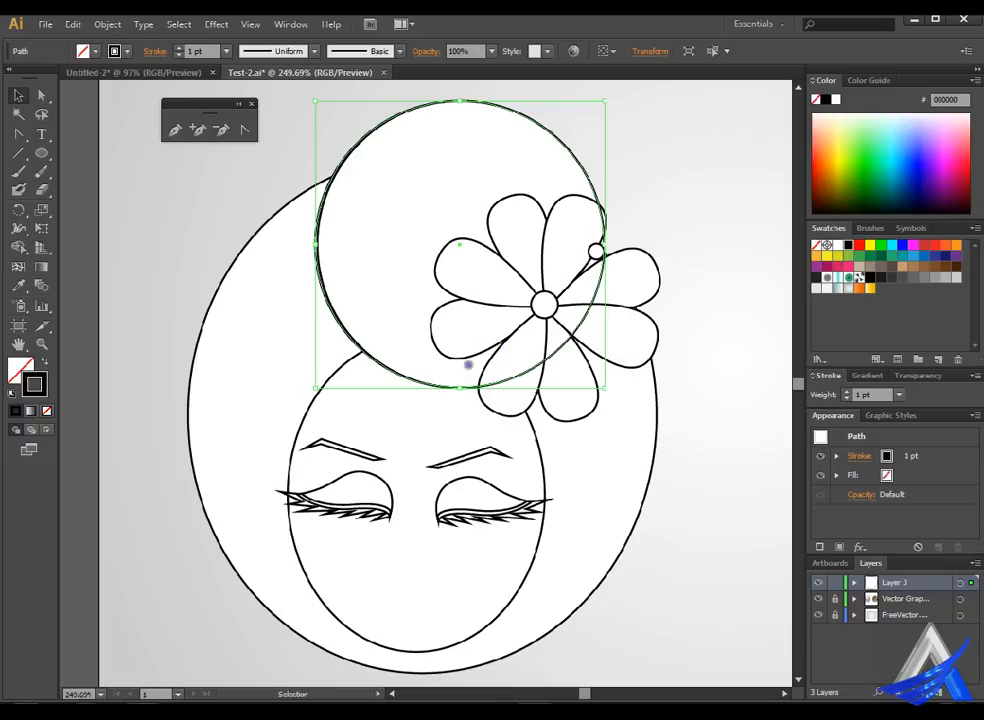
- Draw a small unfilled circle over the flower's centre and nudge it left into place
{"action": "key", "text": "l"}
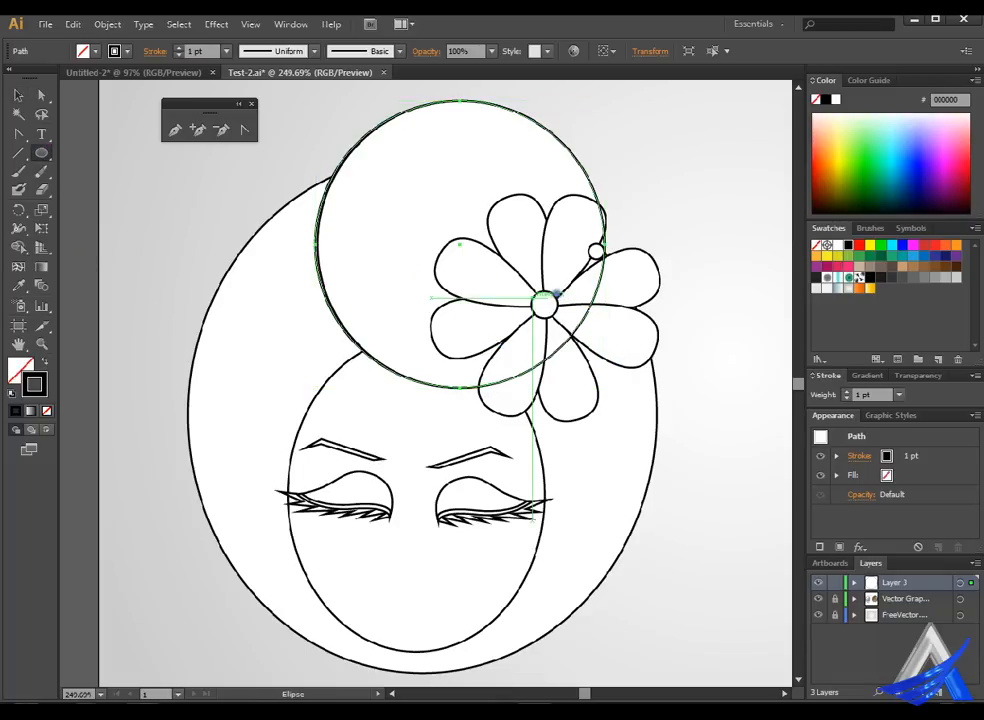
{"action": "left_click_drag", "start_coordinate": [555, 291], "coordinate": [593, 325]}
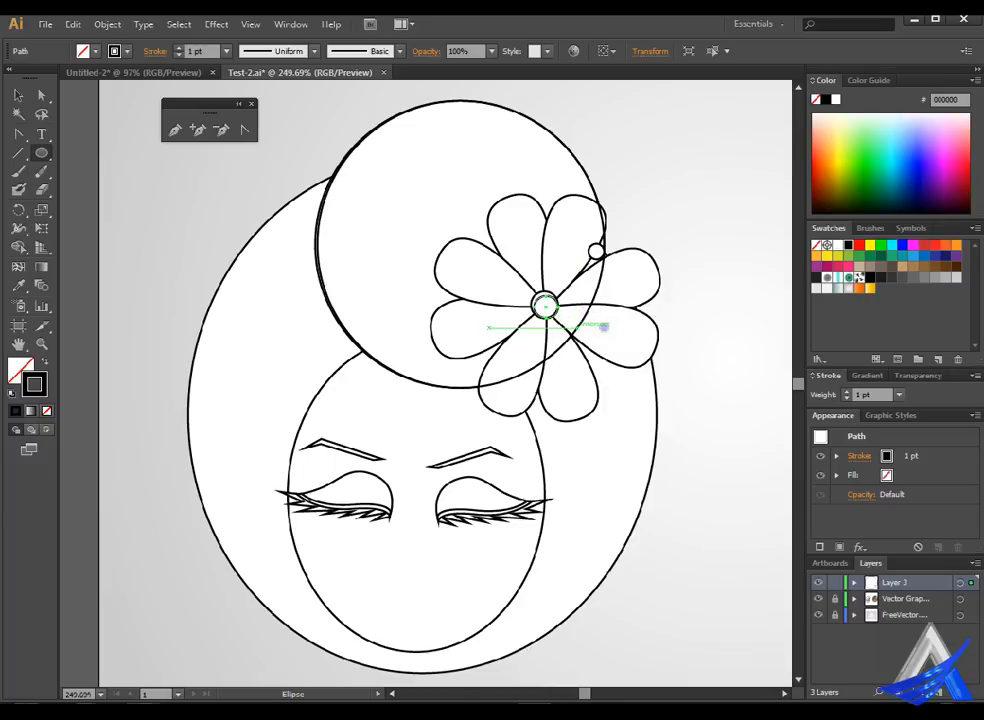
{"action": "key", "text": "Left"}
{"action": "key", "text": "Left"}
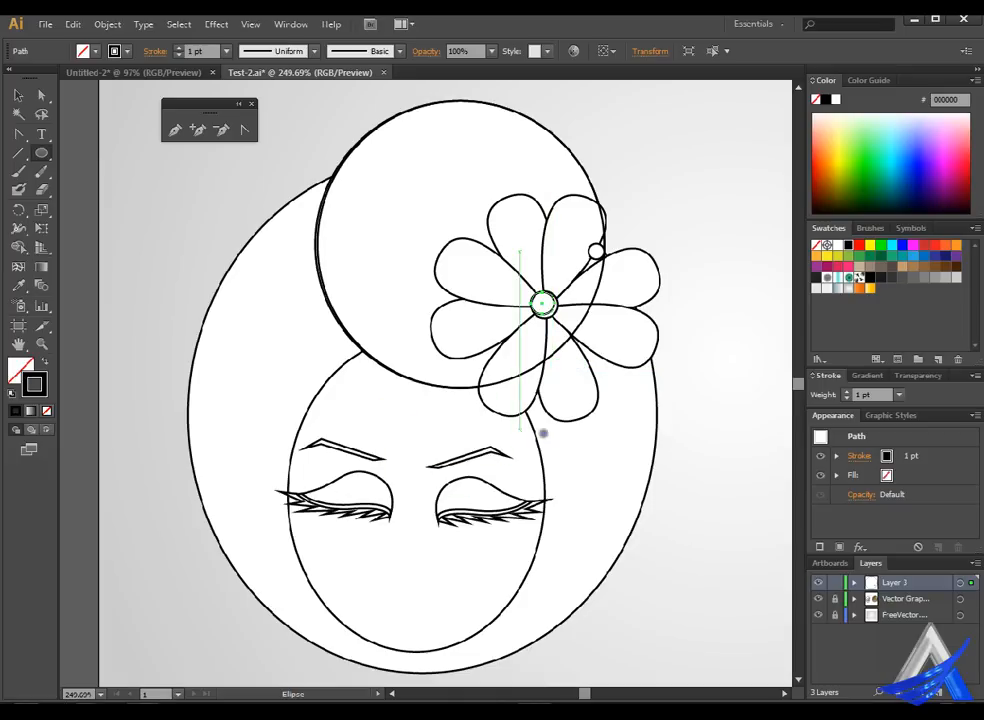
- Set the flower-centre circle's stroke to blue (0000FF) and fit the circle to the outline of the flower's centre
{"action": "left_click", "coordinate": [902, 245]}
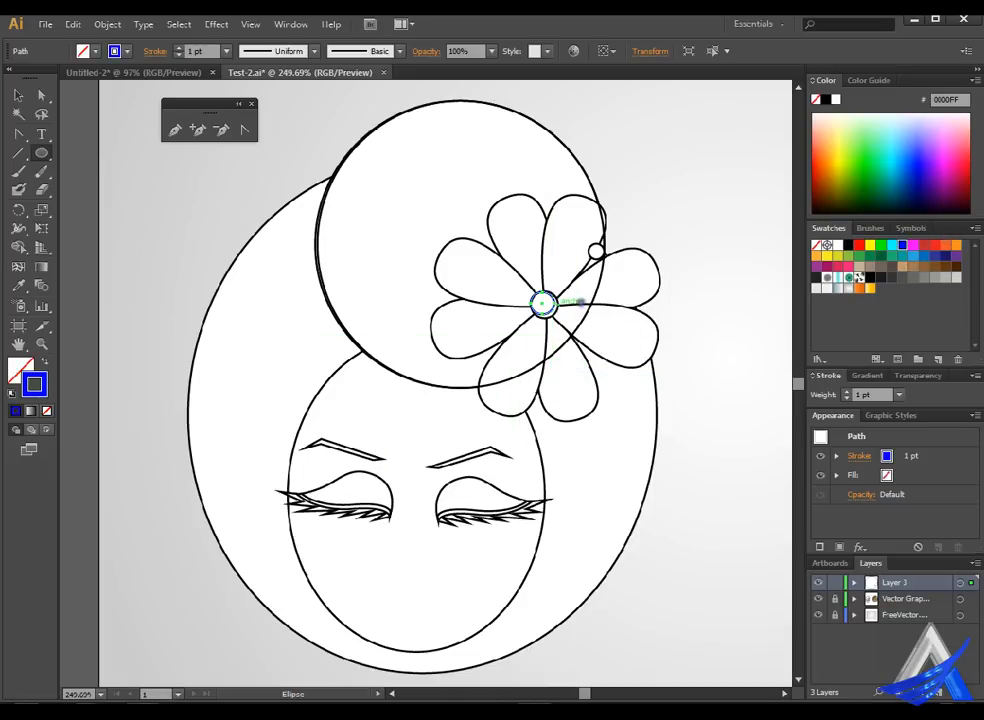
{"action": "key", "text": "v"}
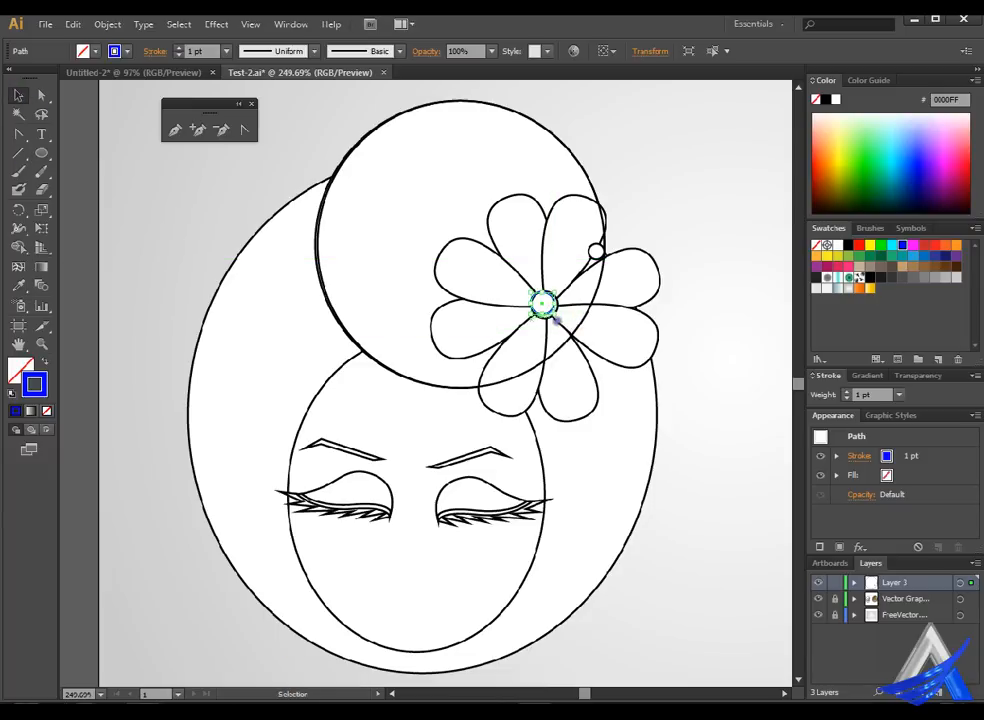
{"action": "left_click_drag", "start_coordinate": [541, 303], "coordinate": [544, 305]}
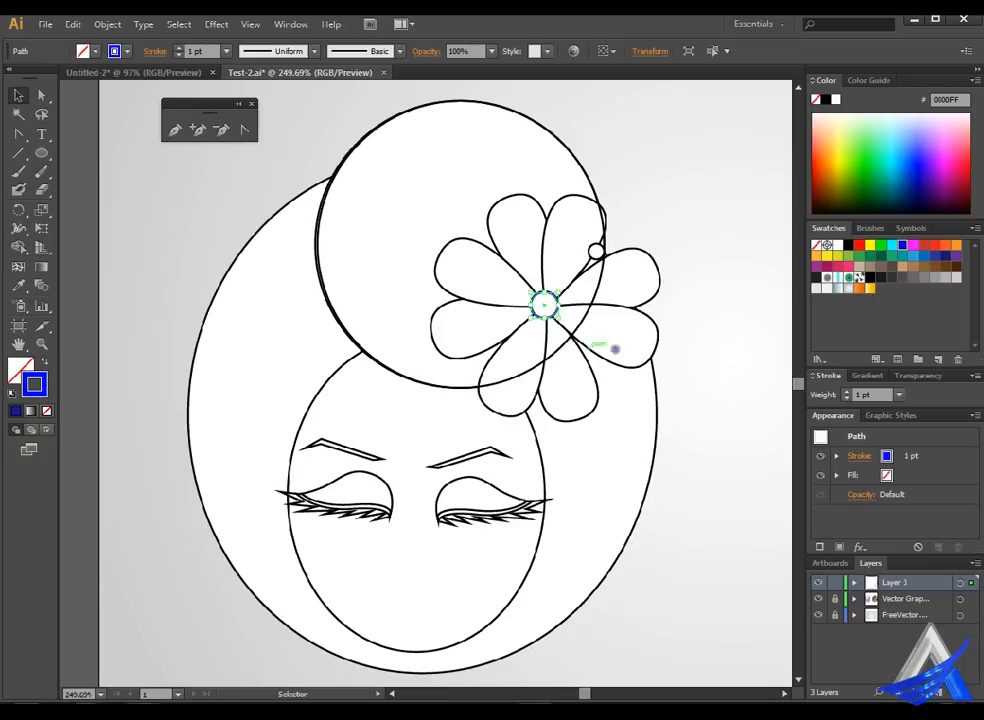
- Duplicate the blue flower-centre circle and place the copy at the lower edge of the bun
{"action": "key", "text": "a"}
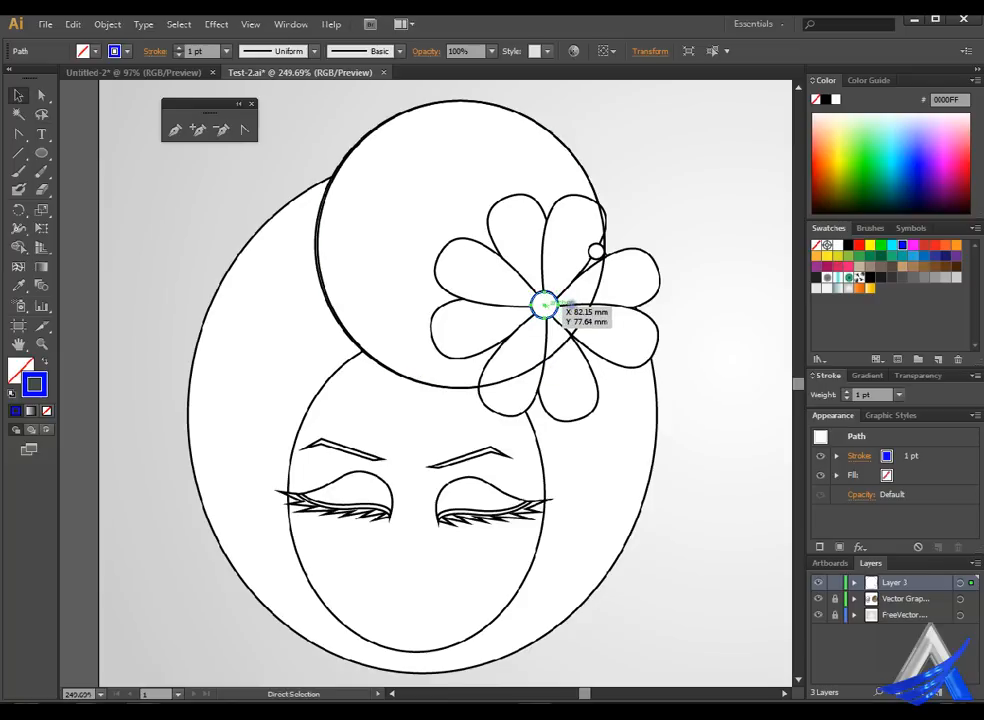
{"action": "mouse_move", "coordinate": [545, 305]}
{"action": "left_mouse_down"}
{"action": "mouse_move", "coordinate": [424, 384]}
{"action": "mouse_move", "coordinate": [596, 266]}
{"action": "left_mouse_up"}
{"action": "key", "text": "v"}
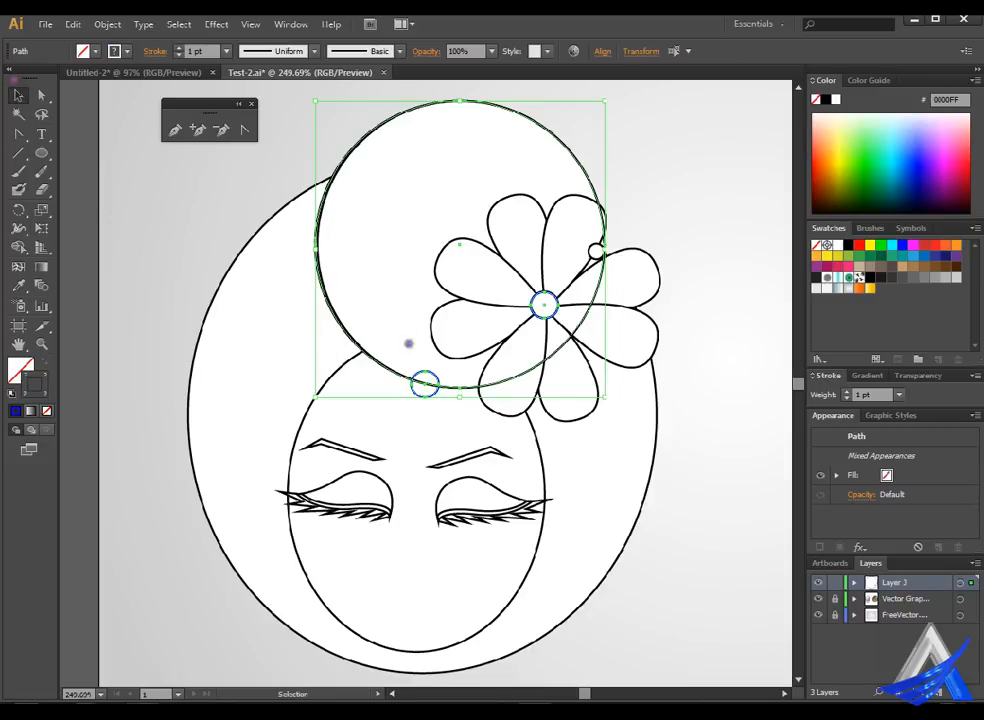
- Move the blue copy onto the tiny black circle between the upper-right petals and shrink it to about that size
{"action": "left_click", "coordinate": [437, 392]}
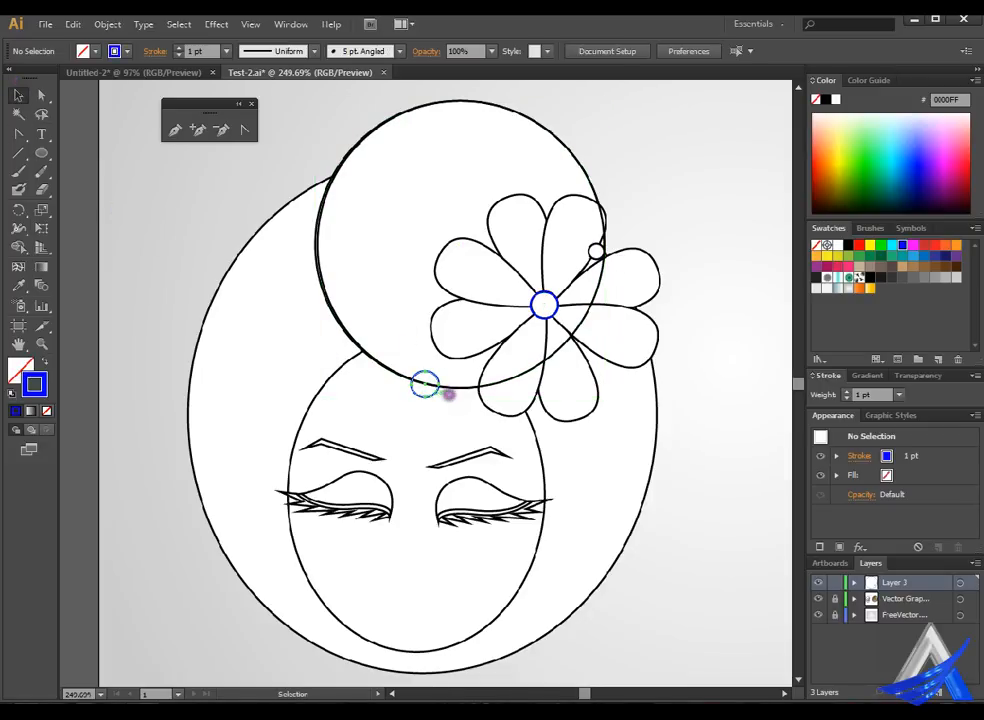
{"action": "left_click_drag", "start_coordinate": [437, 388], "coordinate": [627, 256]}
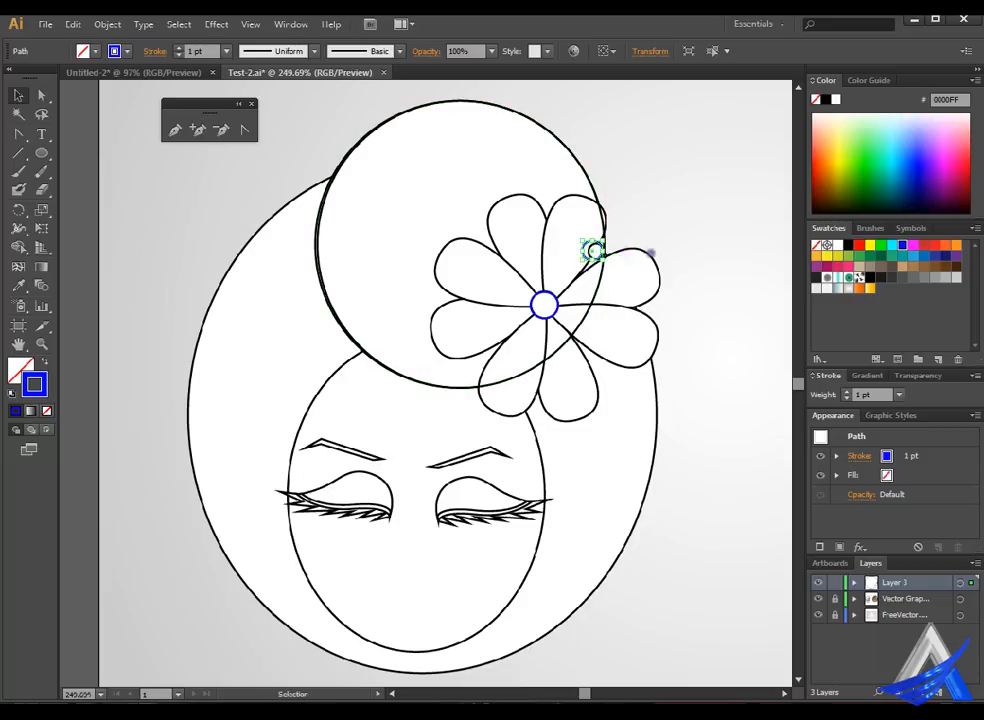
{"action": "key", "text": "Right"}
{"action": "key", "text": "Right"}
{"action": "key", "text": "Down"}
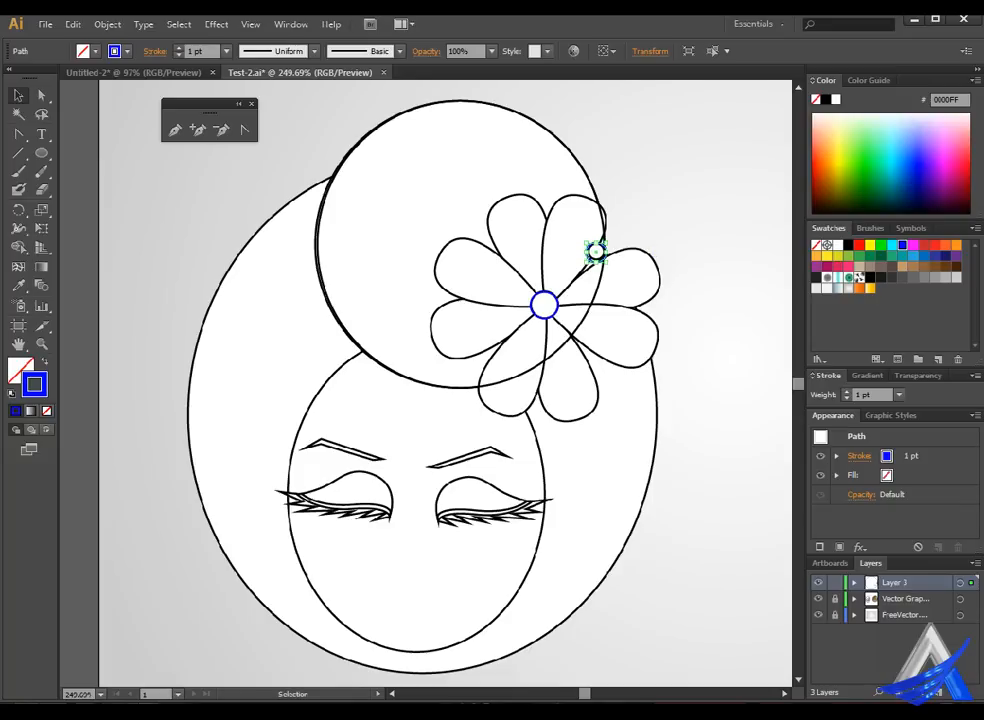
{"action": "left_click_drag", "start_coordinate": [638, 260], "coordinate": [633, 260]}
- Nudge the small blue circle right to line up with the tiny black circle beneath it
{"action": "key", "text": "z"}
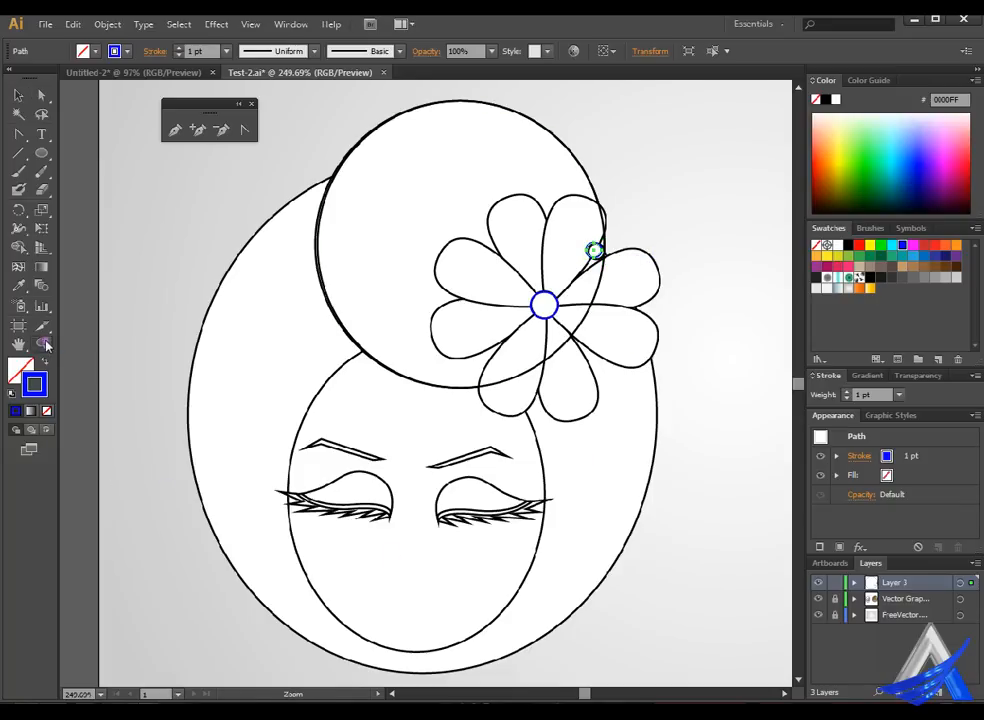
{"action": "left_click_drag", "start_coordinate": [575, 237], "coordinate": [648, 290]}
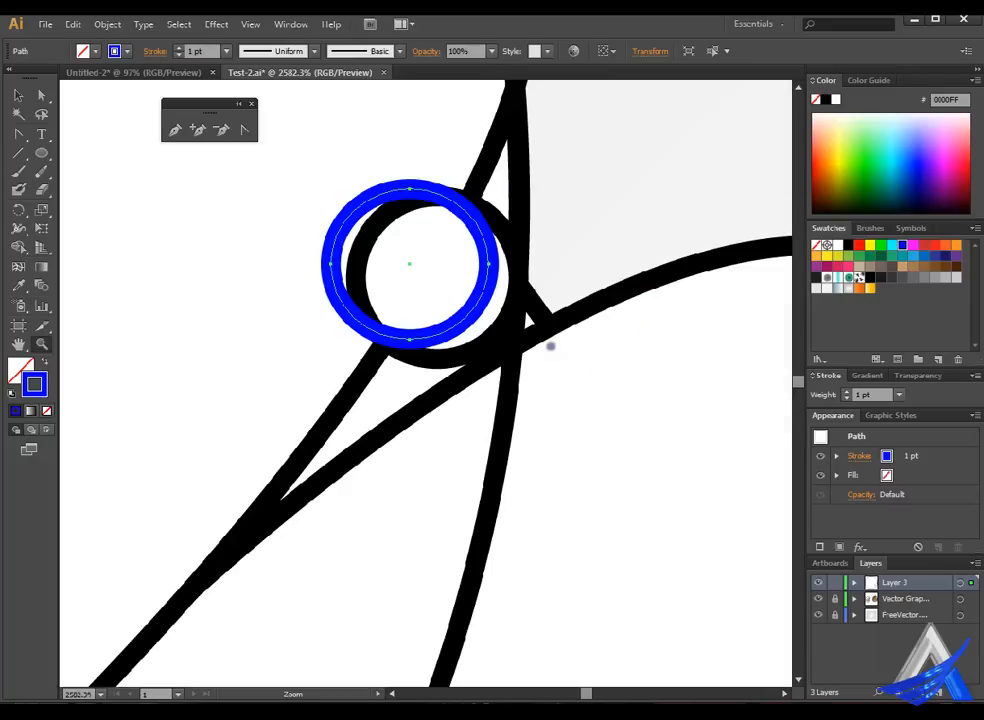
{"action": "left_click", "coordinate": [20, 97]}
{"action": "left_click_drag", "start_coordinate": [353, 225], "coordinate": [467, 267]}
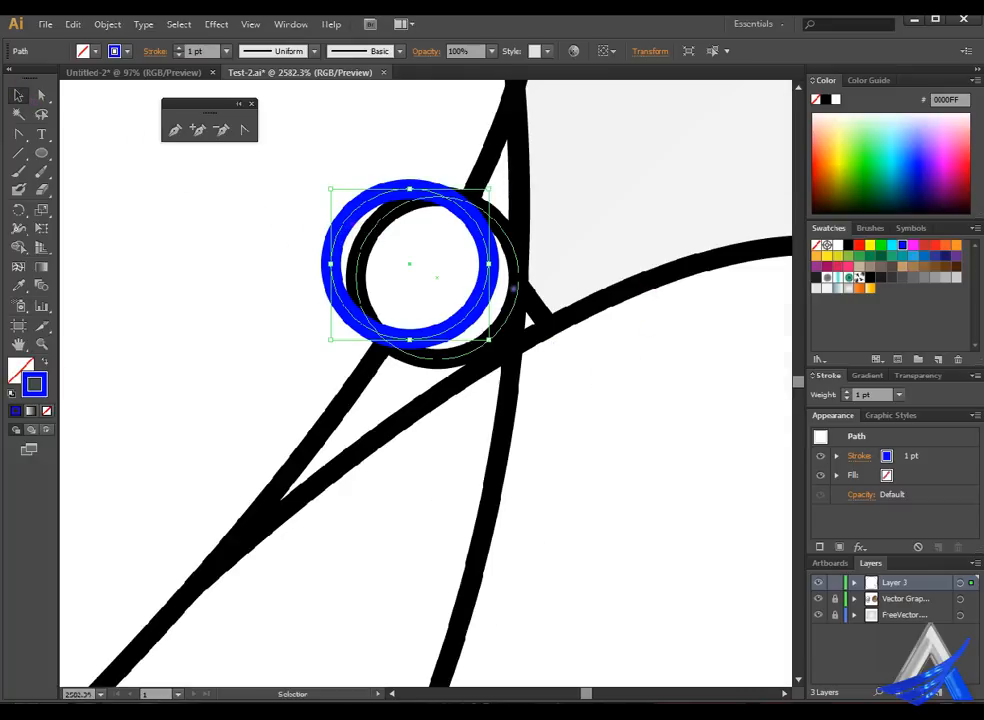
{"action": "key", "text": "Right"}
{"action": "key", "text": "Down"}
{"action": "key", "text": "Up"}
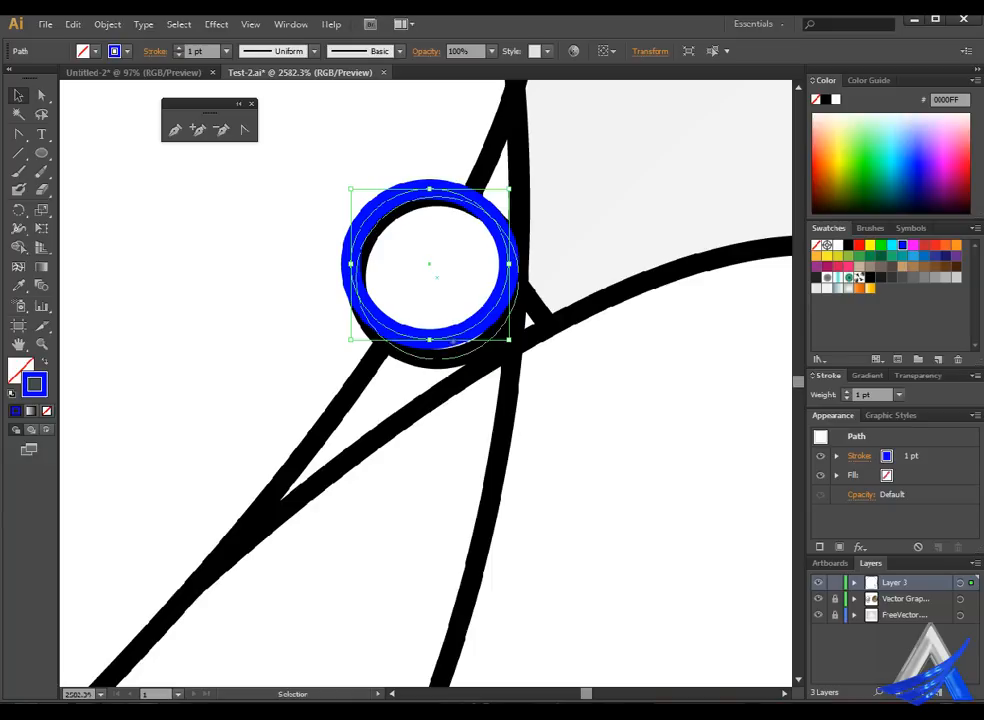
- Enlarge the small blue circle slightly from its lower-right corner to cover the tiny black circle's outline
{"action": "left_click_drag", "start_coordinate": [529, 340], "coordinate": [545, 351]}
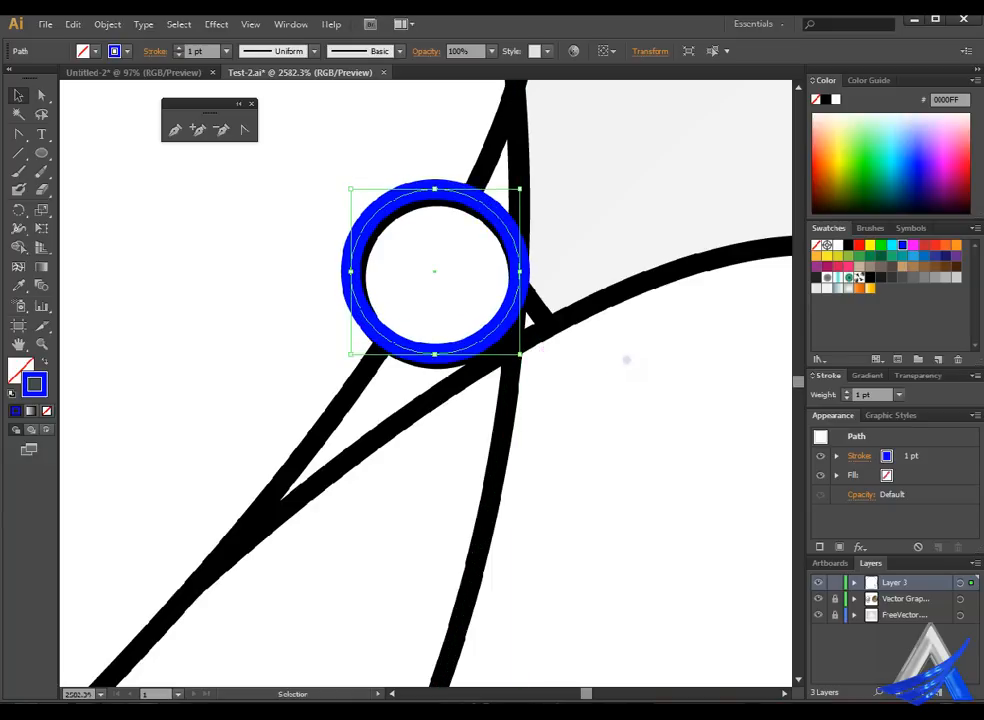
{"action": "key", "text": "Down"}
{"action": "key", "text": "Up"}
{"action": "key", "text": "ctrl+shift+b"}
{"action": "key", "text": "ctrl+0"}
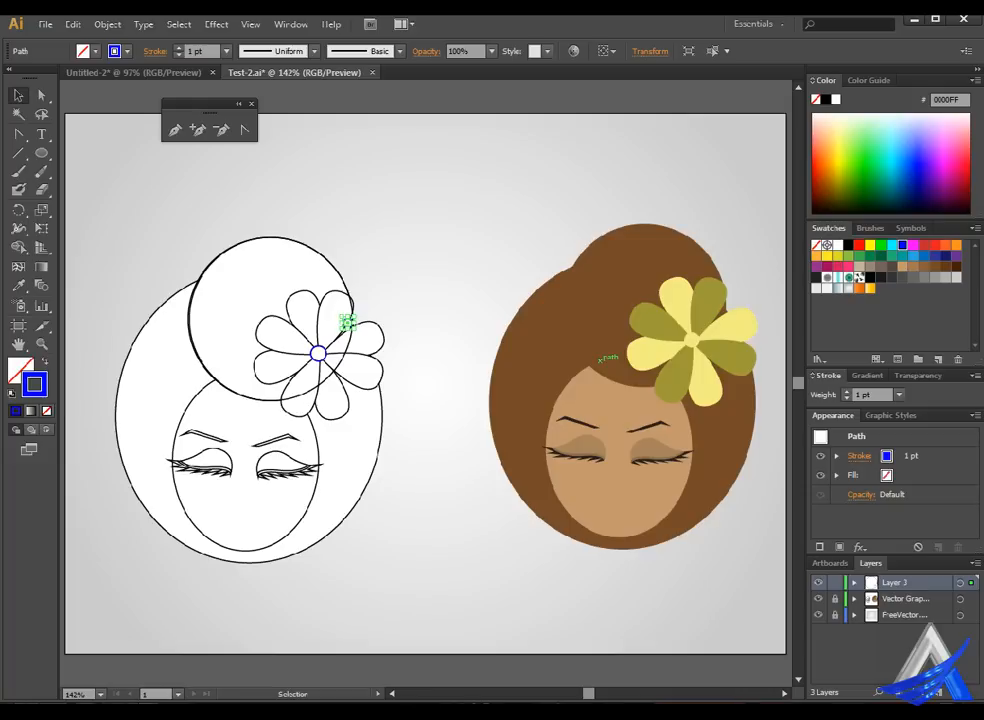
- Draw an unfilled ellipse with a 1 pt blue stroke over the face and lower hair of the outlined head
{"action": "key", "text": "z"}
{"action": "left_click_drag", "start_coordinate": [100, 221], "coordinate": [433, 580]}
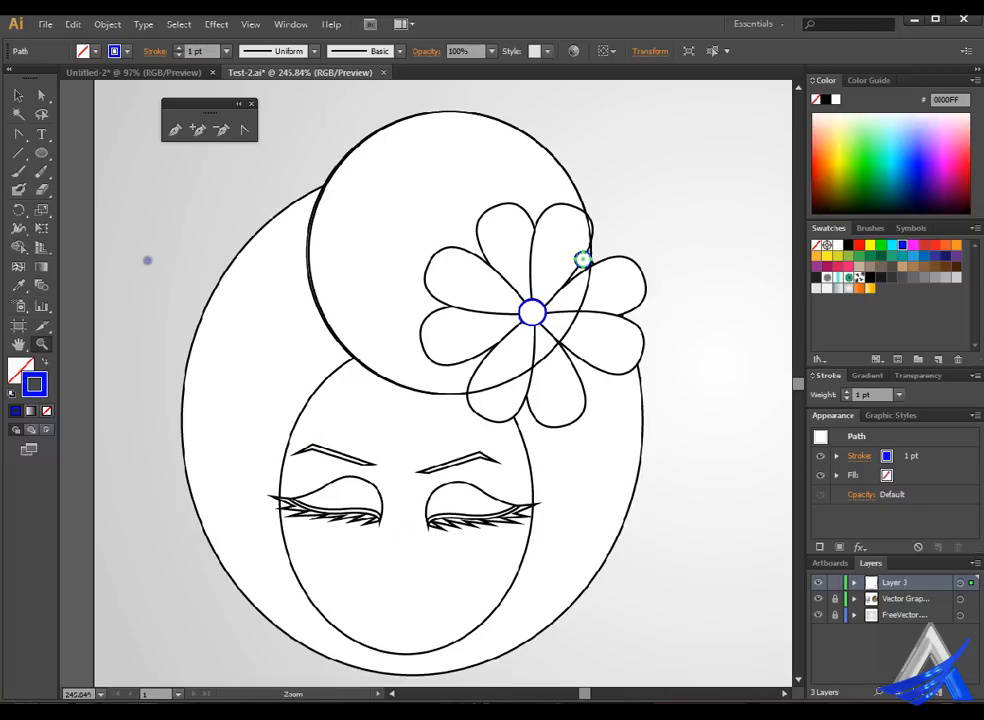
{"action": "left_click", "coordinate": [41, 152]}
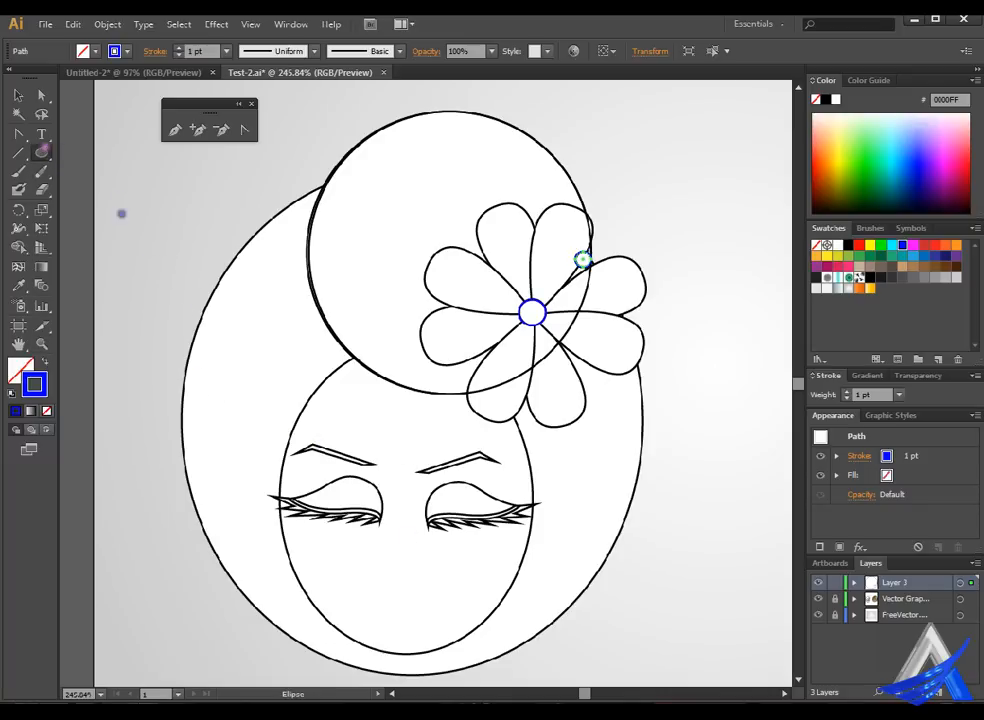
{"action": "left_click_drag", "start_coordinate": [258, 265], "coordinate": [626, 653]}
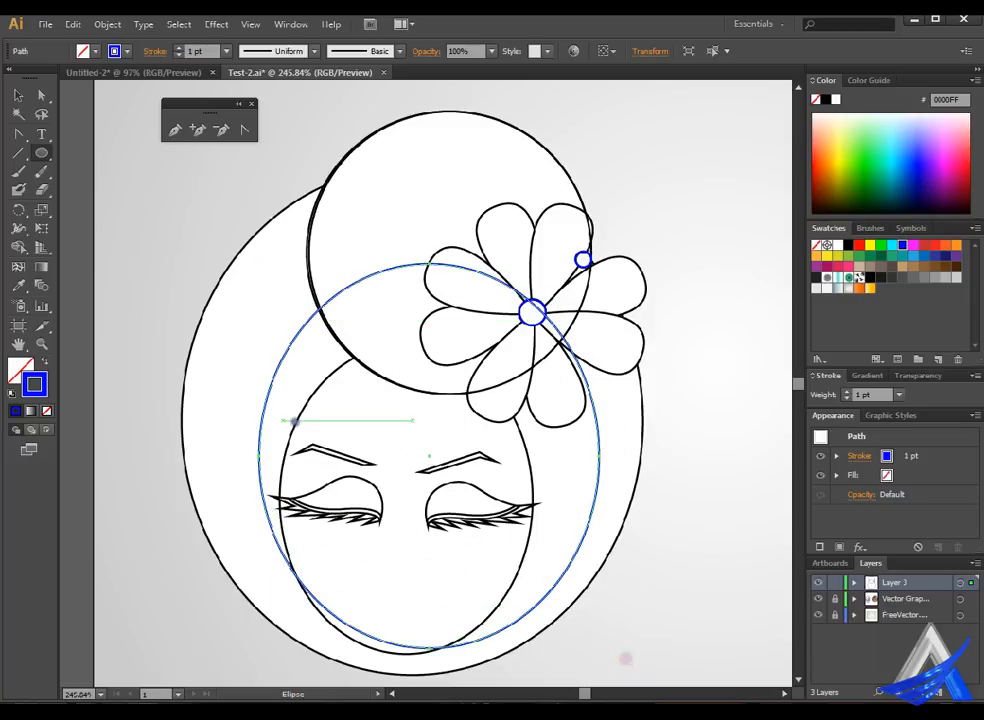
{"action": "left_click", "coordinate": [312, 381]}
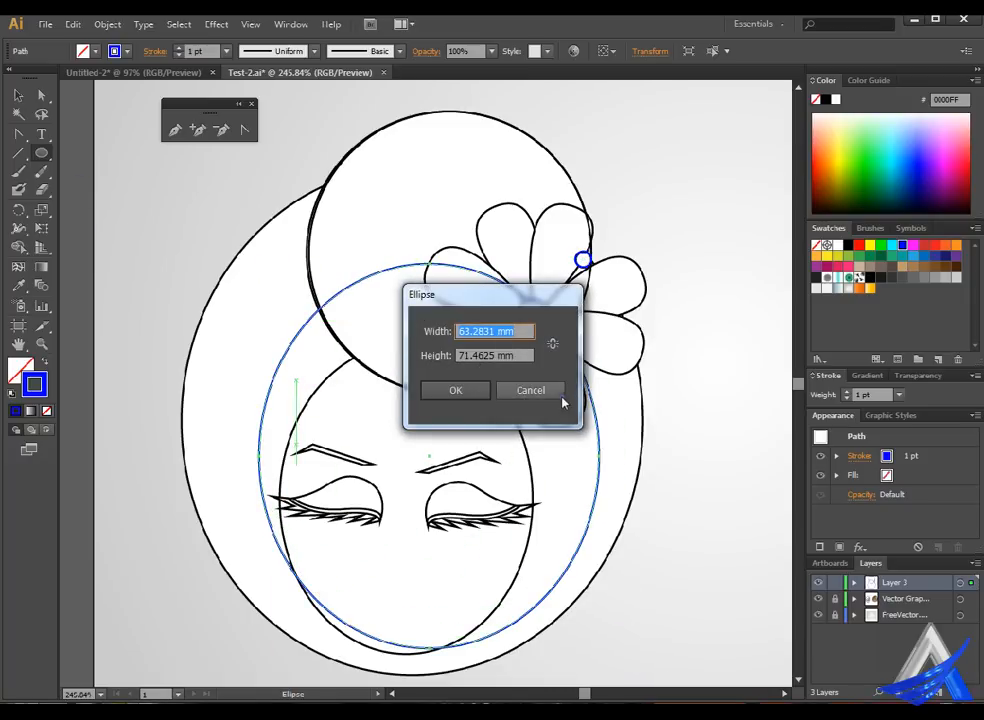
{"action": "left_click", "coordinate": [552, 392]}
{"action": "left_click", "coordinate": [20, 94]}
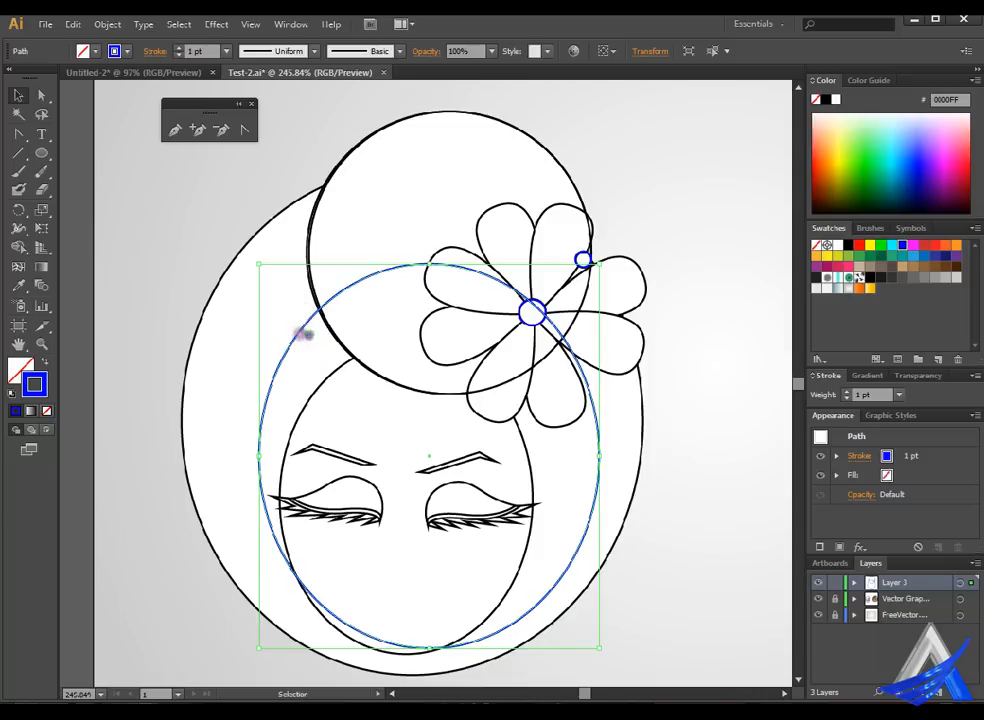
- Stretch the new ellipse from its upper-left corner, lower edge and both sides to match the large outer hair outline
{"action": "left_click_drag", "start_coordinate": [271, 261], "coordinate": [205, 160]}
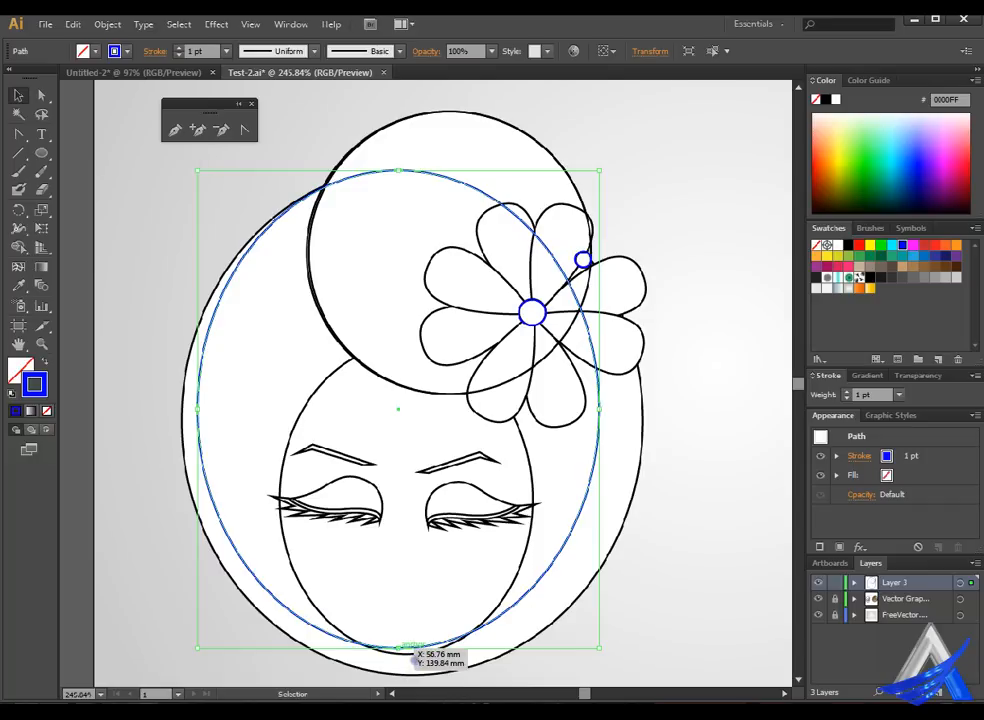
{"action": "left_click_drag", "start_coordinate": [413, 652], "coordinate": [421, 687]}
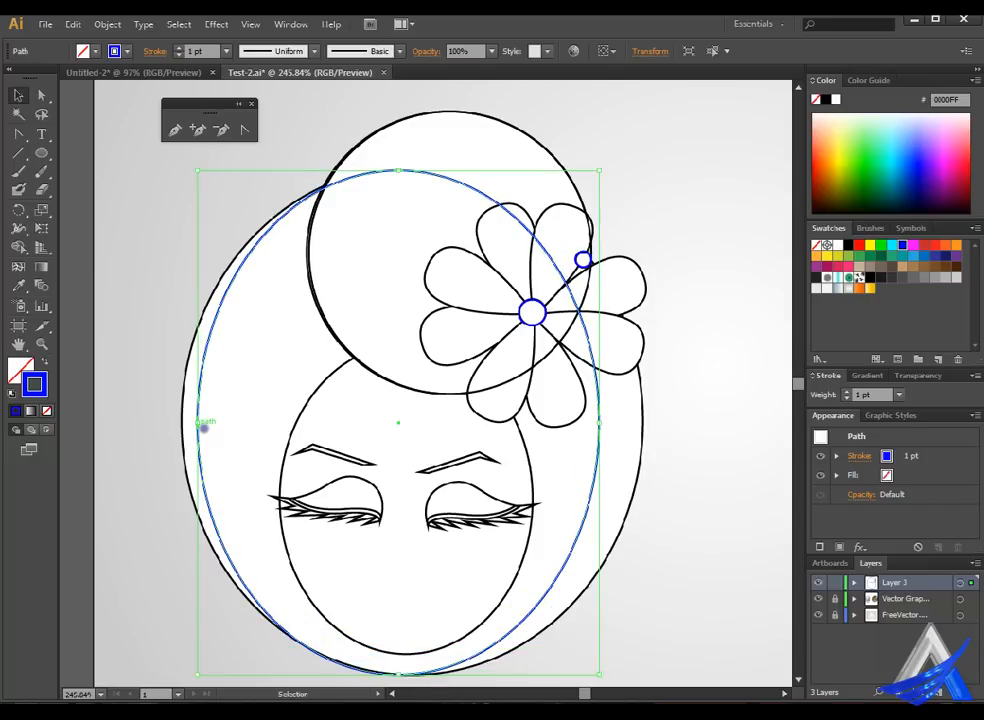
{"action": "left_click_drag", "start_coordinate": [205, 425], "coordinate": [190, 428]}
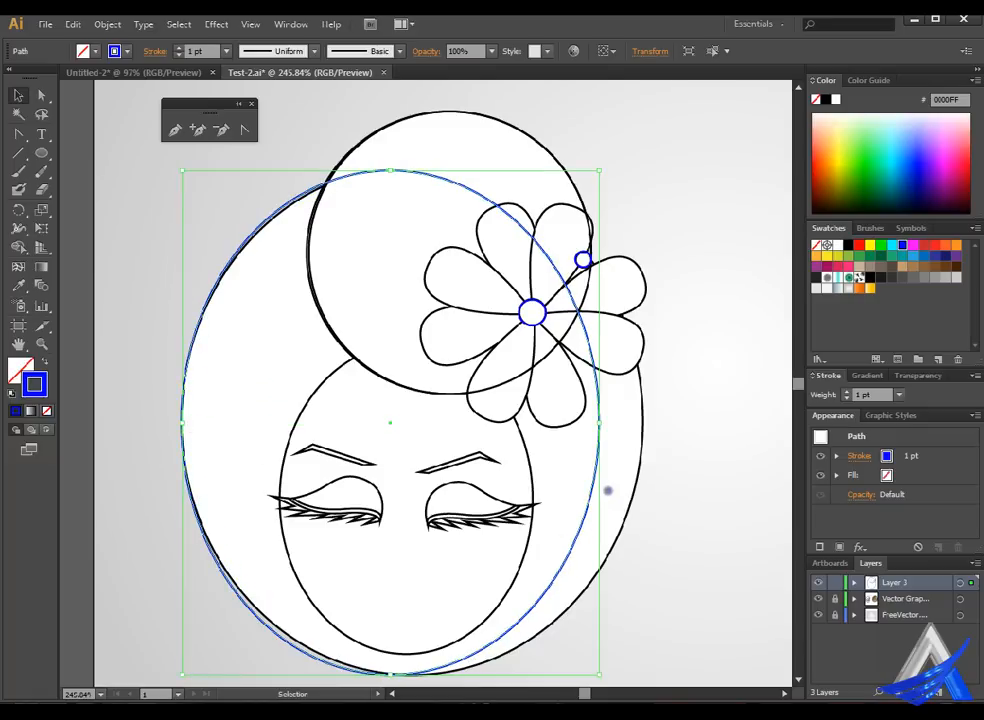
{"action": "left_click_drag", "start_coordinate": [600, 425], "coordinate": [644, 428]}
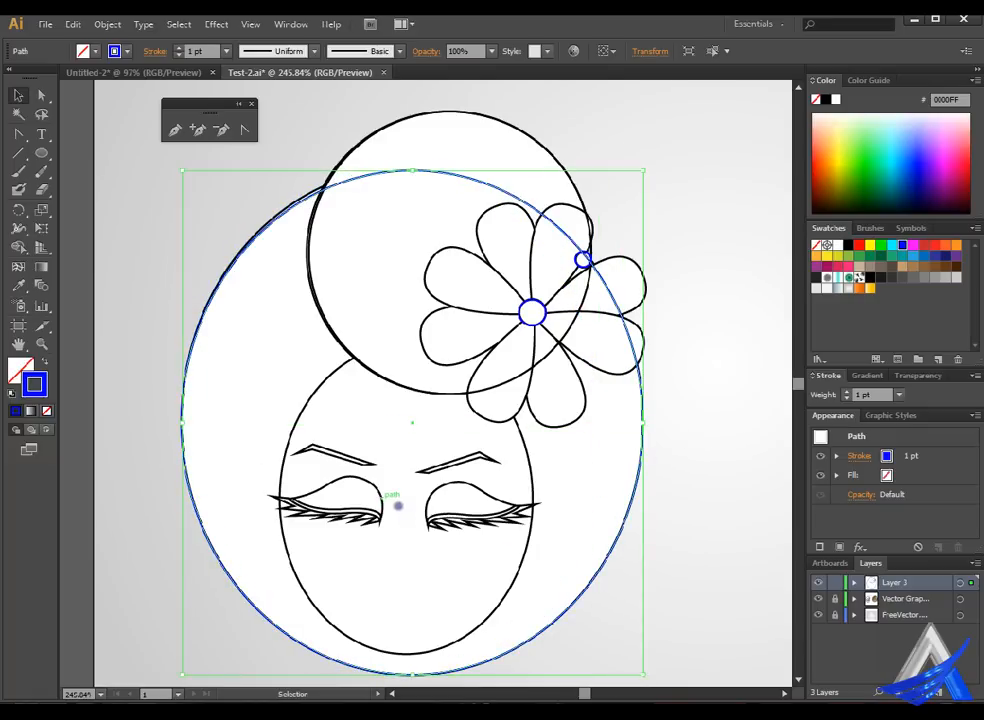
- Duplicate the large blue hair ellipse in place, directly in front of the original
{"action": "key", "text": "ctrl+f"}
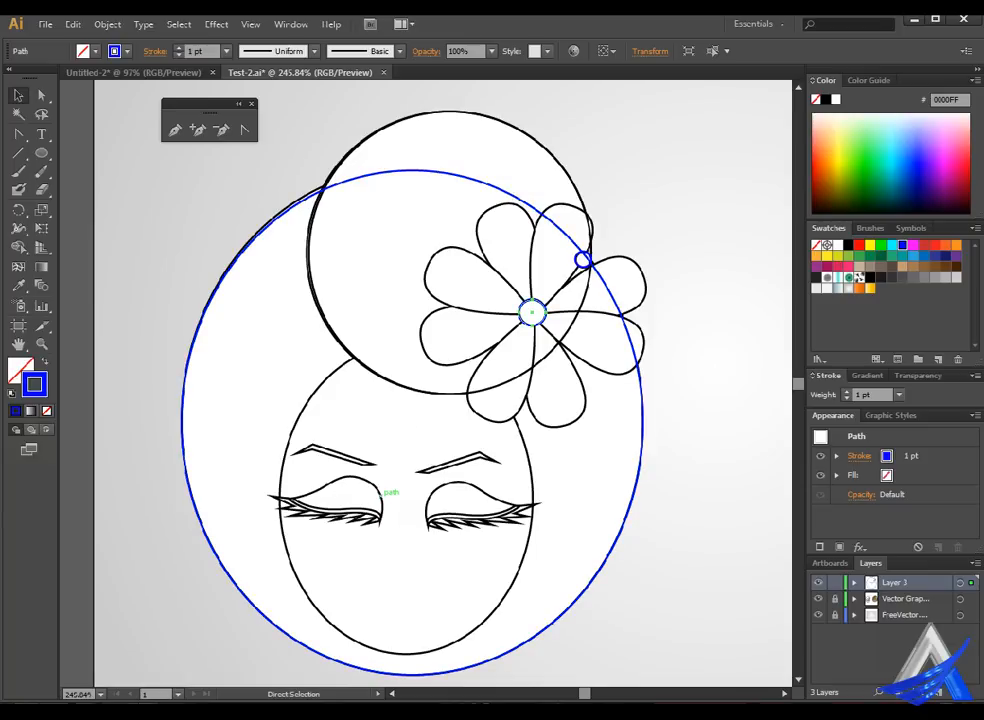
{"action": "left_click_drag", "start_coordinate": [294, 399], "coordinate": [330, 417]}
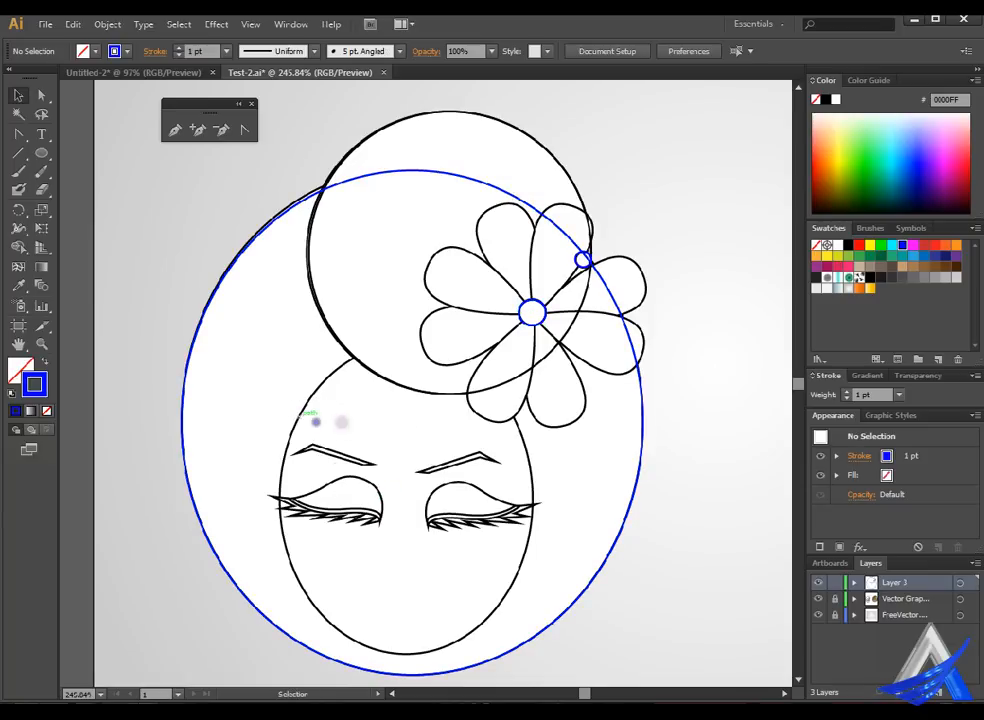
{"action": "left_click_drag", "start_coordinate": [187, 312], "coordinate": [288, 395]}
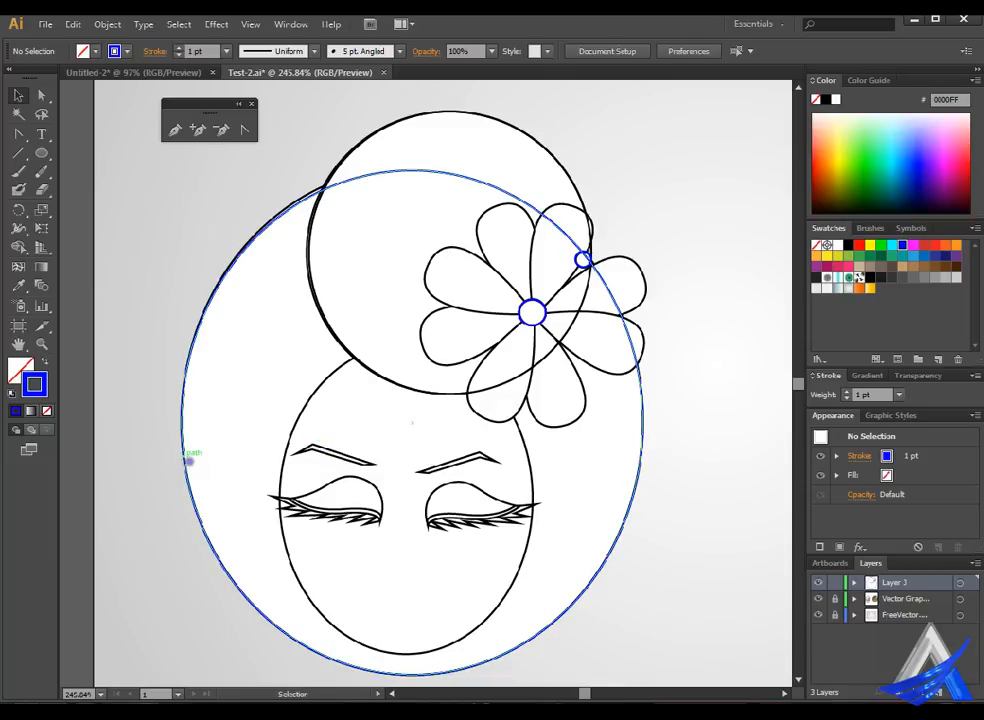
{"action": "left_click", "coordinate": [187, 458]}
{"action": "key", "text": "a"}
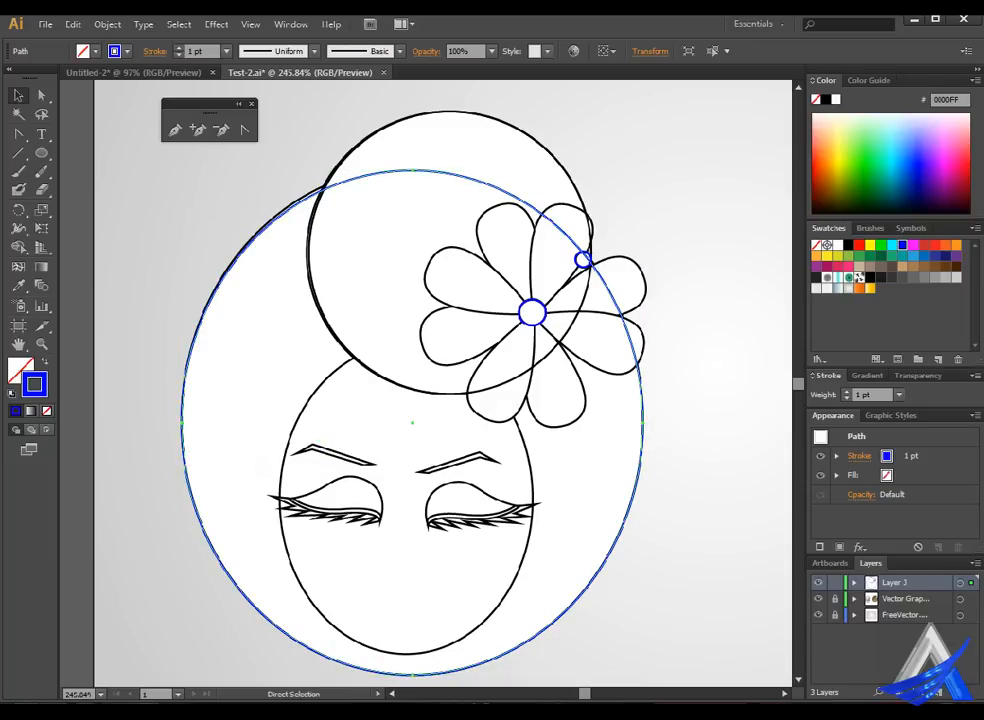
{"action": "key", "text": "v"}
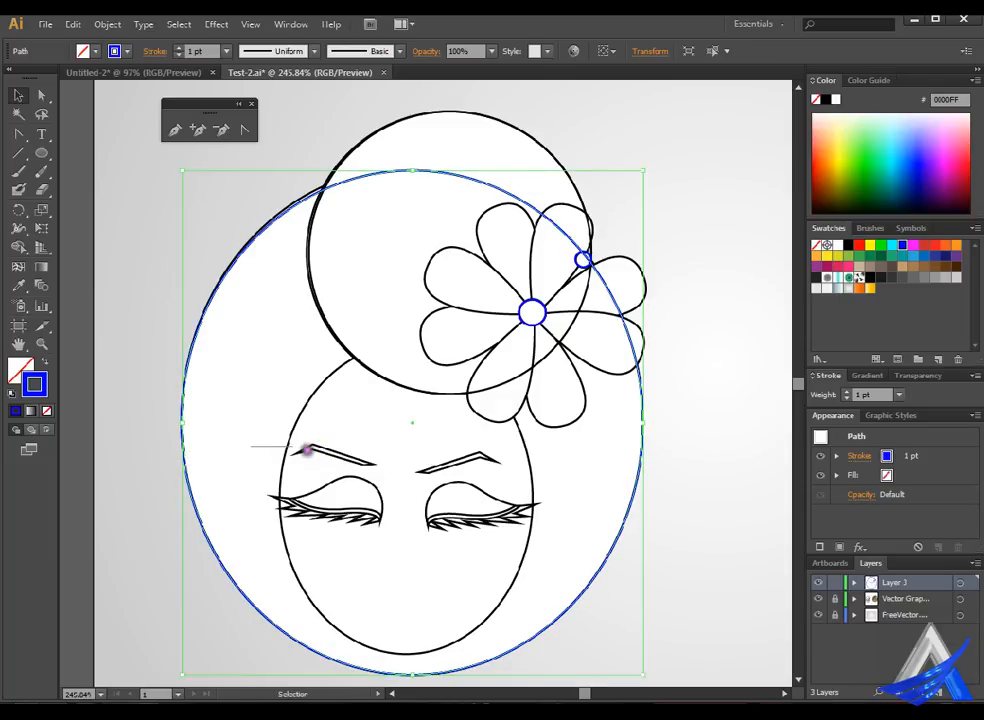
{"action": "left_click", "coordinate": [266, 438]}
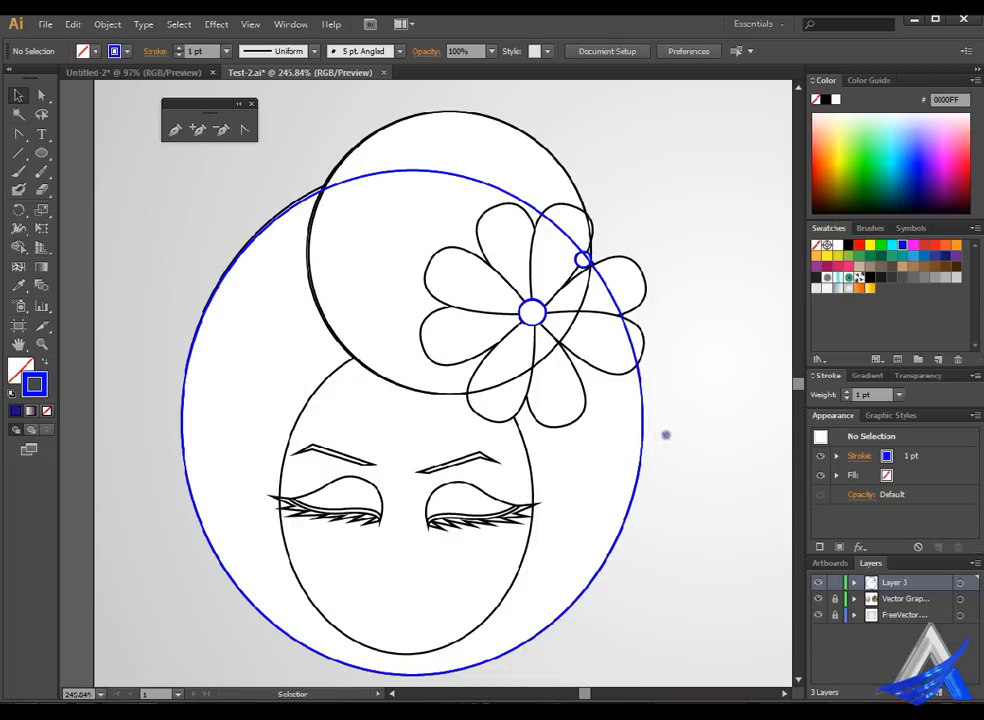
- Shift the ellipse copy slightly left and shrink it from its upper-left corner towards the face outline
{"action": "left_click_drag", "start_coordinate": [645, 428], "coordinate": [633, 433]}
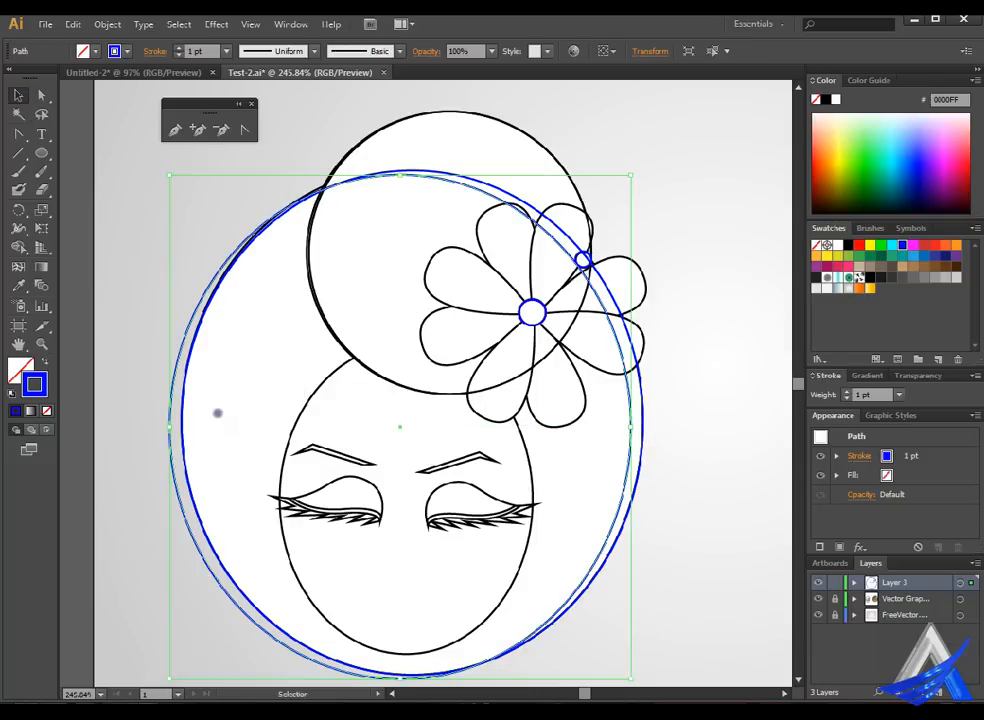
{"action": "left_click_drag", "start_coordinate": [176, 168], "coordinate": [290, 305]}
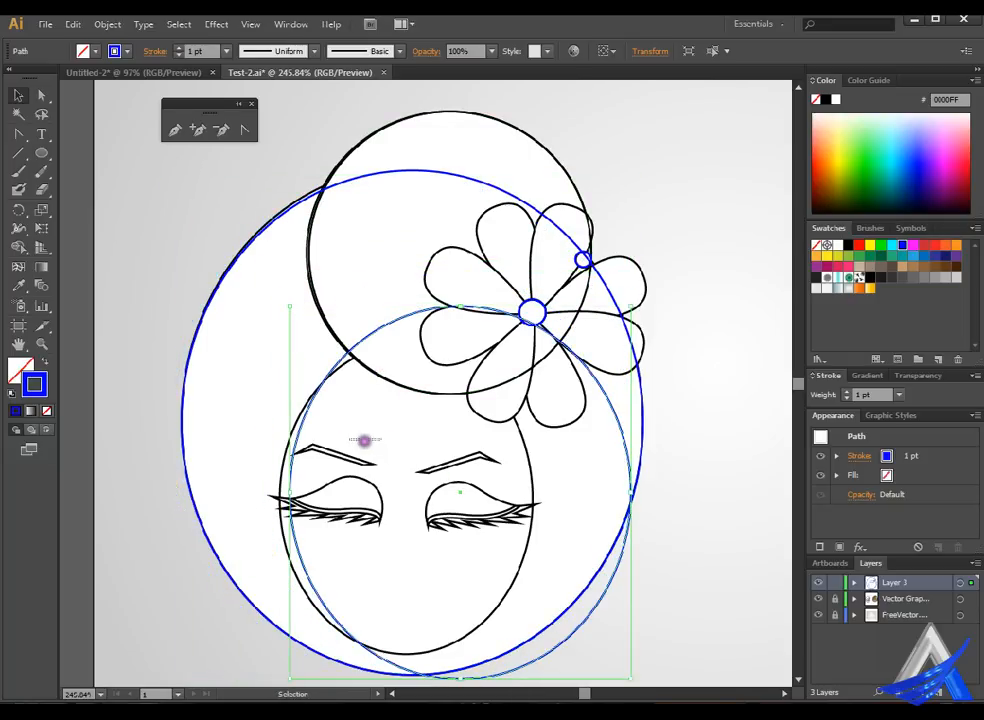
{"action": "left_click", "coordinate": [346, 434]}
{"action": "left_click", "coordinate": [326, 388]}
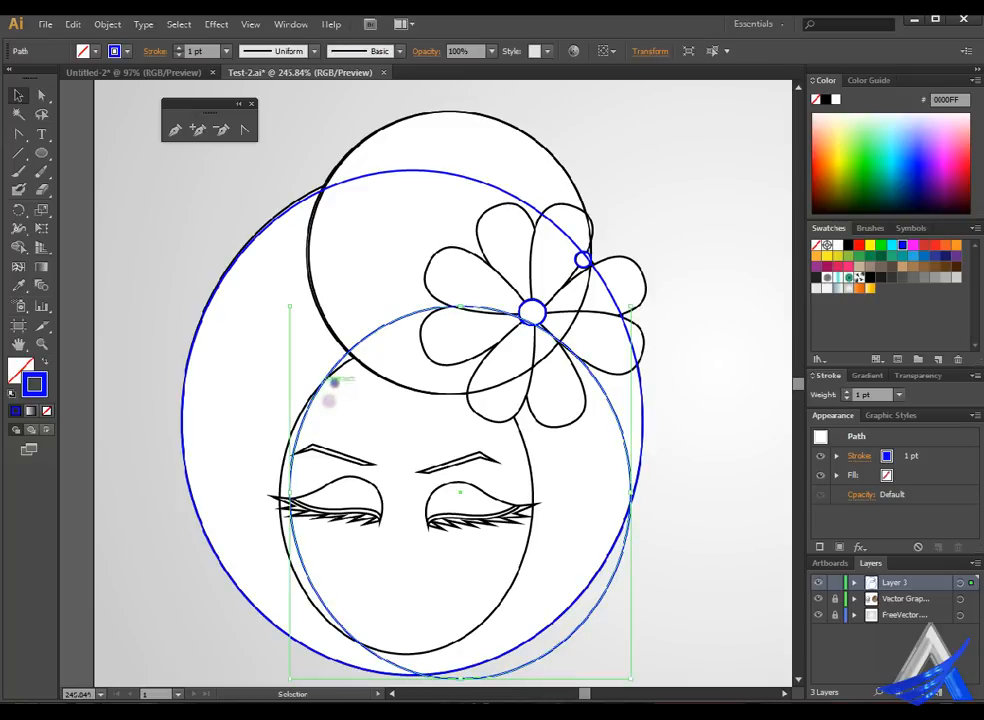
{"action": "left_click", "coordinate": [350, 395]}
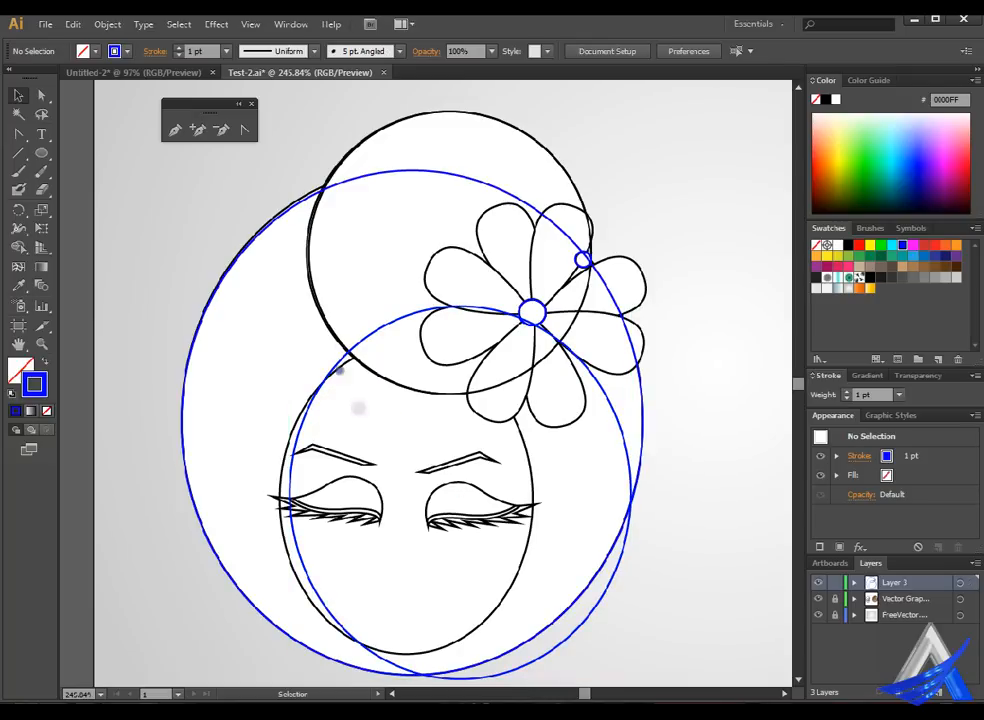
{"action": "left_click", "coordinate": [340, 381]}
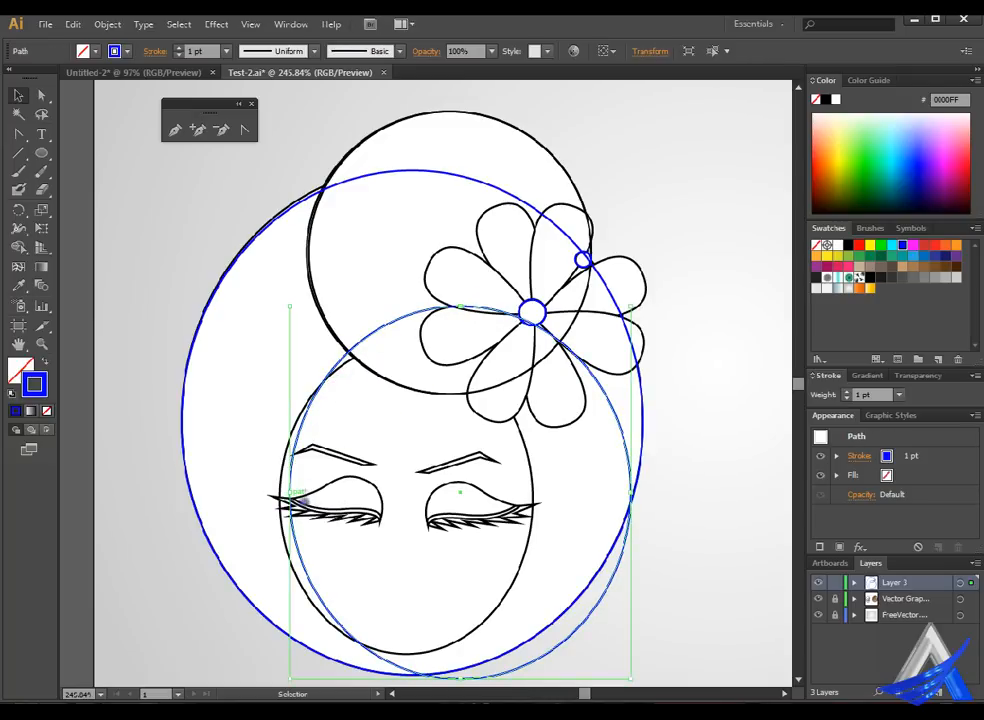
- Adjust the smaller ellipse's sides, lower edge and upper edge to fit the face outline
{"action": "left_click_drag", "start_coordinate": [290, 497], "coordinate": [280, 497]}
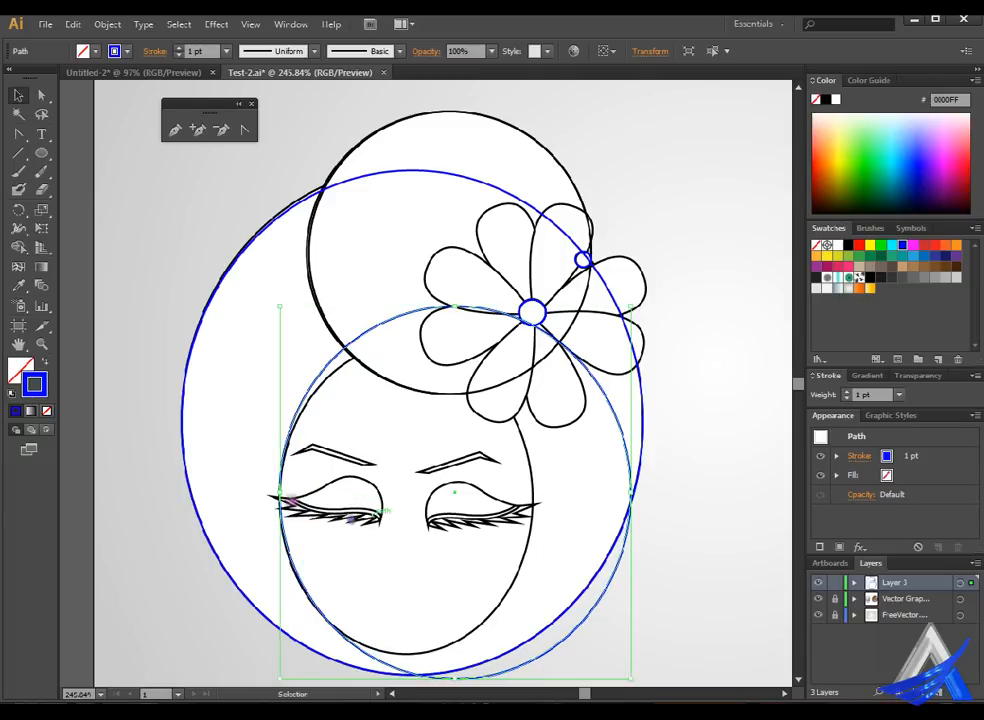
{"action": "left_click_drag", "start_coordinate": [642, 502], "coordinate": [553, 510]}
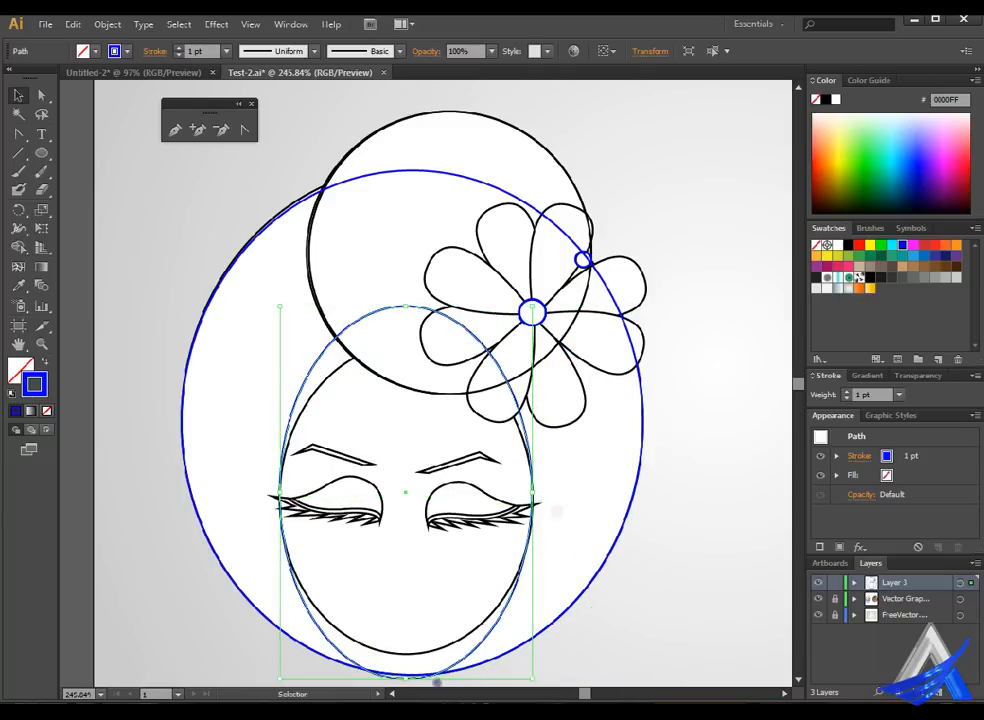
{"action": "left_click_drag", "start_coordinate": [422, 689], "coordinate": [421, 667]}
{"action": "left_click_drag", "start_coordinate": [418, 316], "coordinate": [418, 344]}
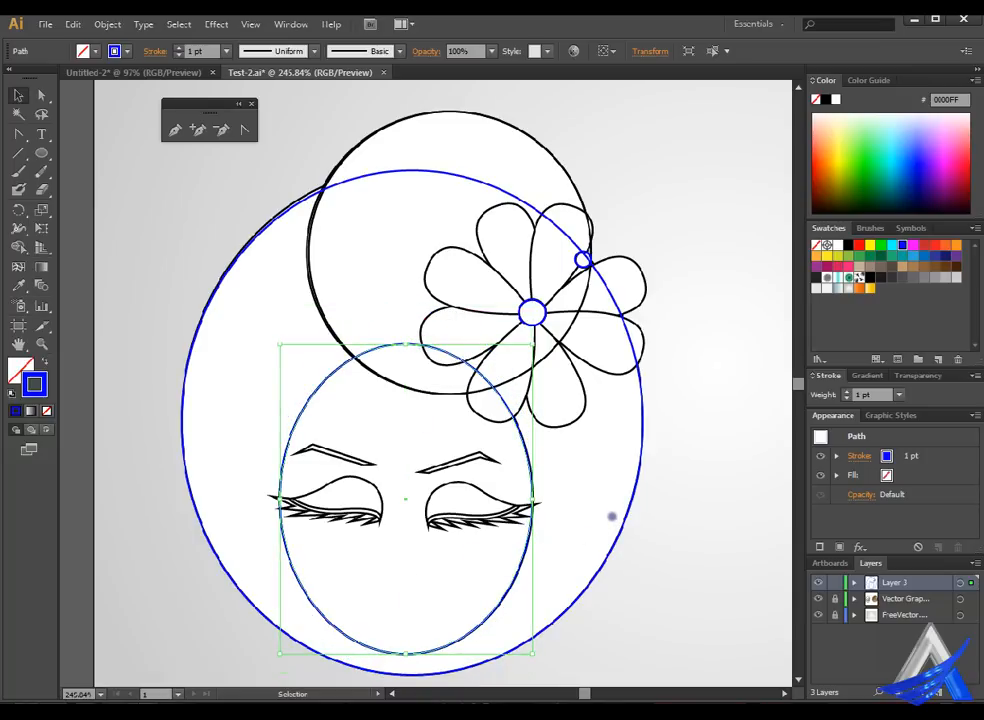
{"action": "left_click", "coordinate": [728, 470]}
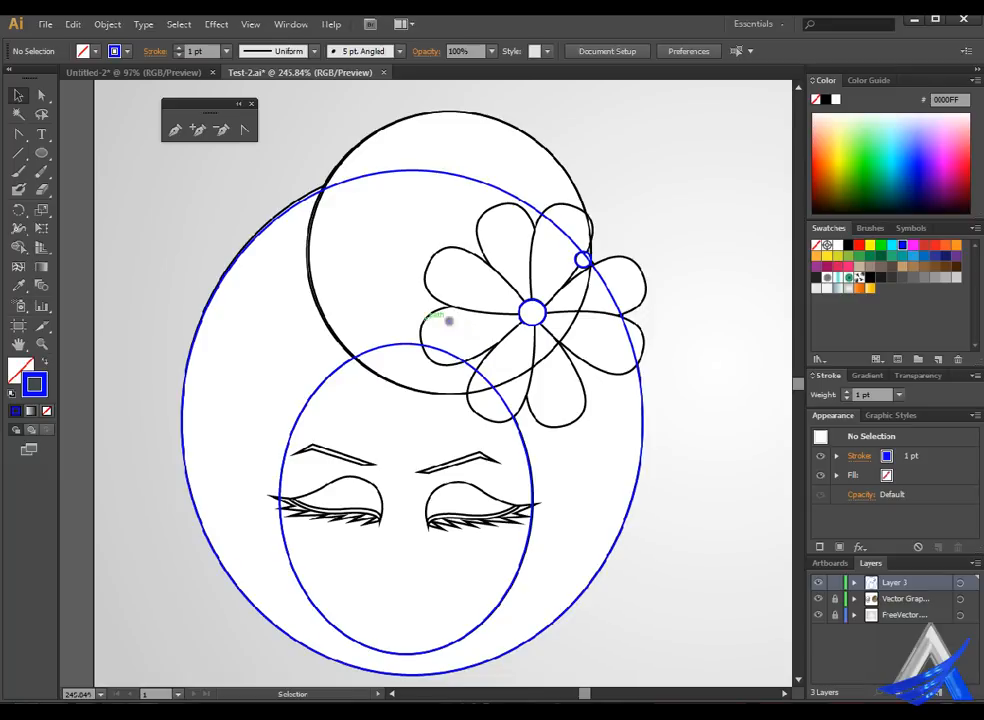
- Trace the right-hand eyelid with the Pen tool from the inner eye corner along a curve to the top of the lid
{"action": "left_click", "coordinate": [174, 129]}
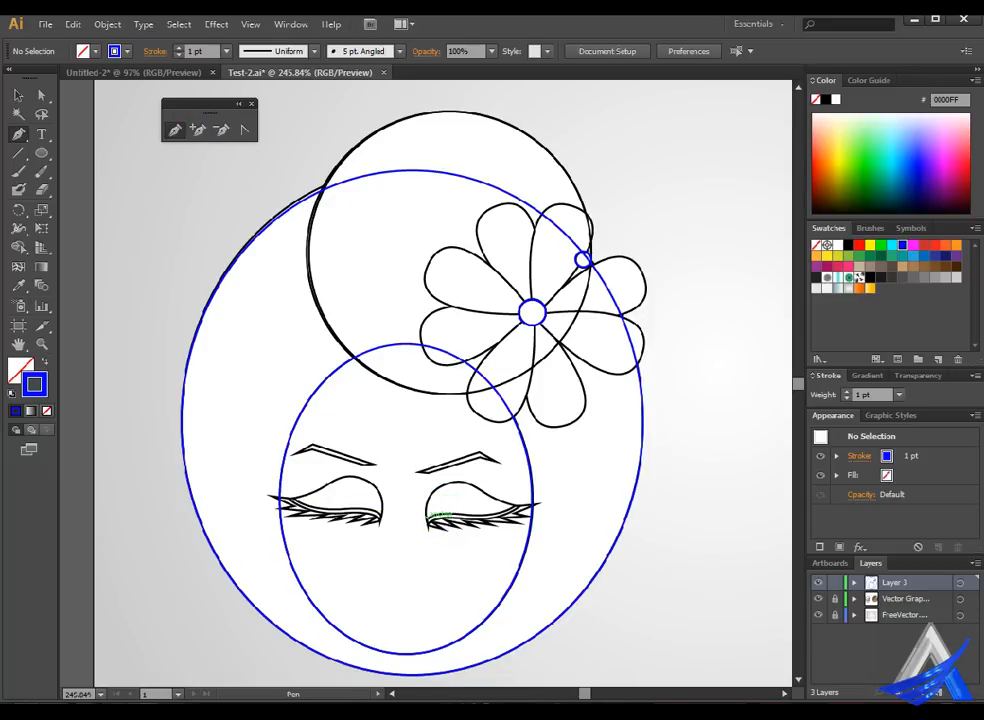
{"action": "left_click", "coordinate": [43, 345]}
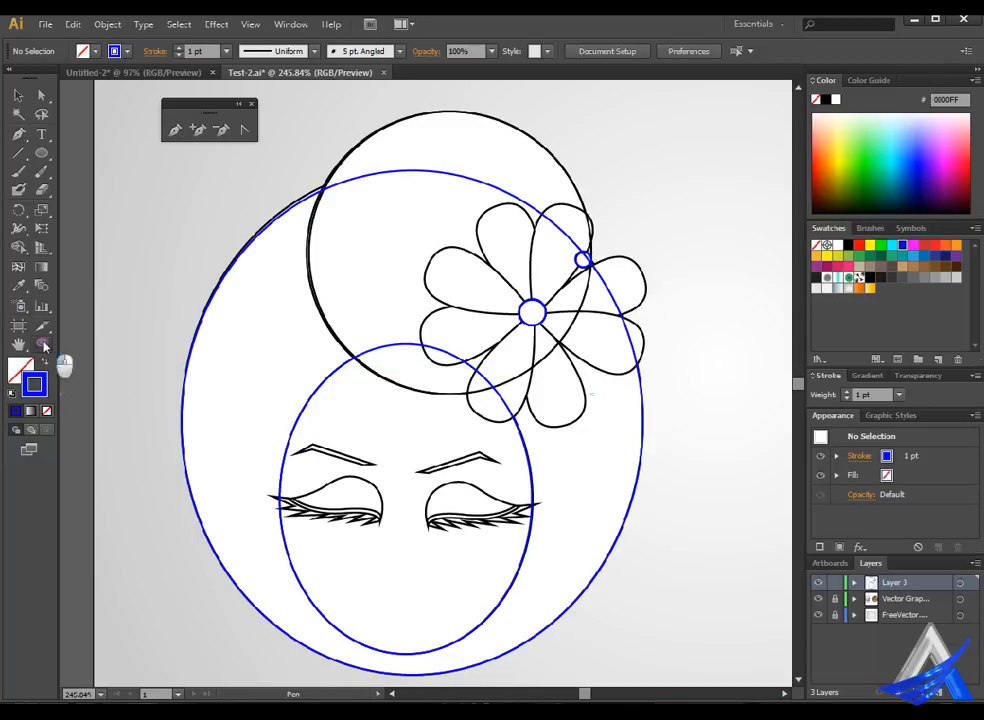
{"action": "left_click_drag", "start_coordinate": [435, 483], "coordinate": [586, 563]}
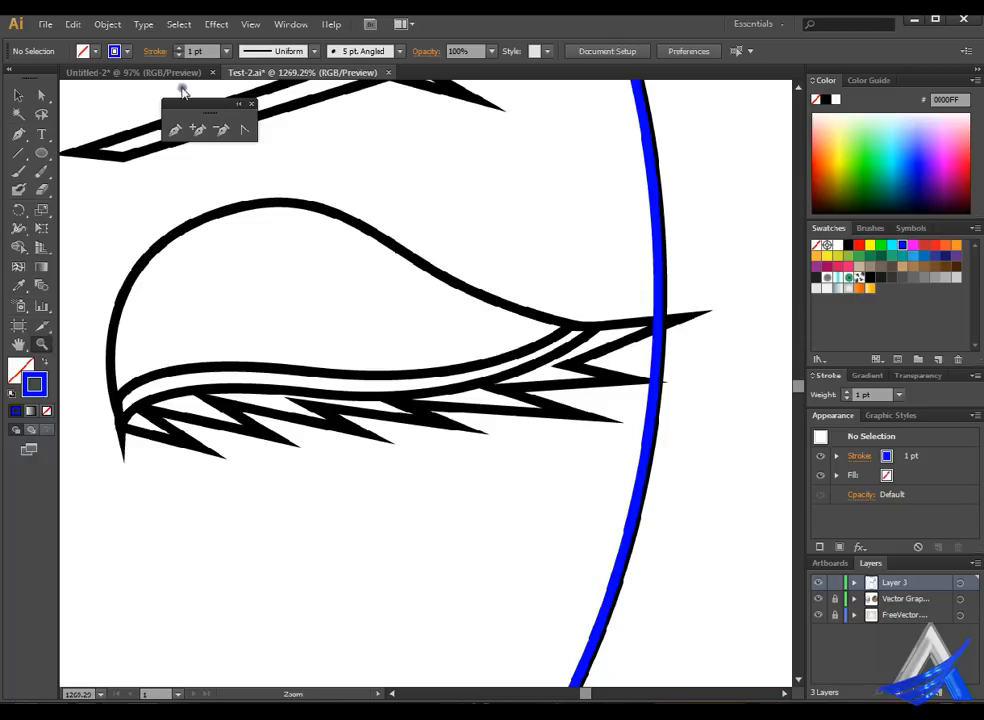
{"action": "left_click", "coordinate": [174, 129]}
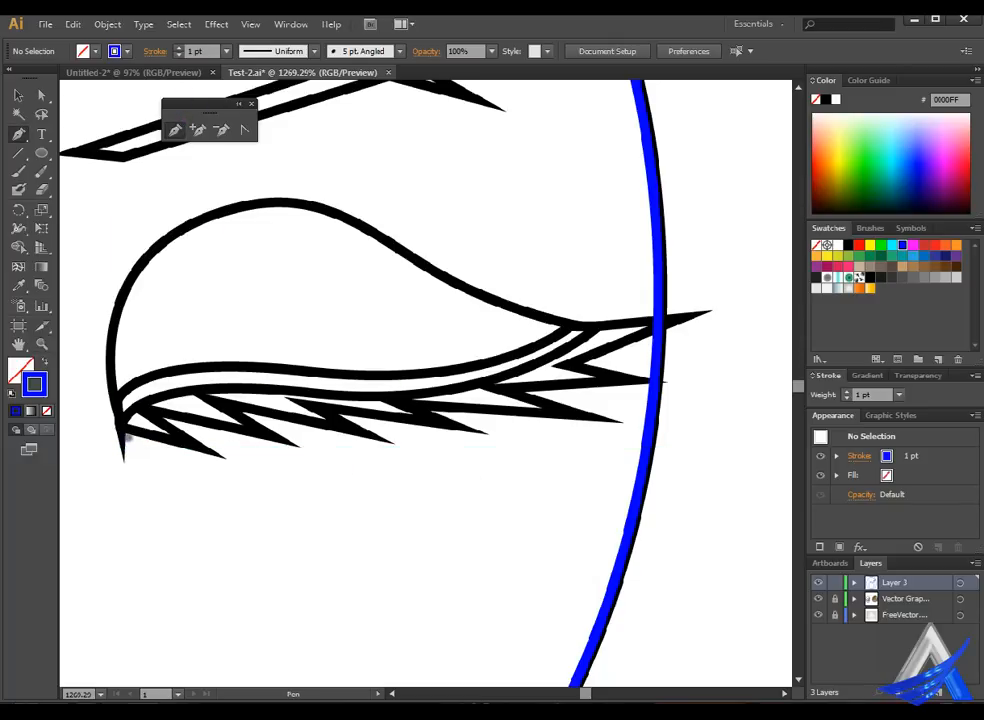
{"action": "left_click", "coordinate": [122, 426]}
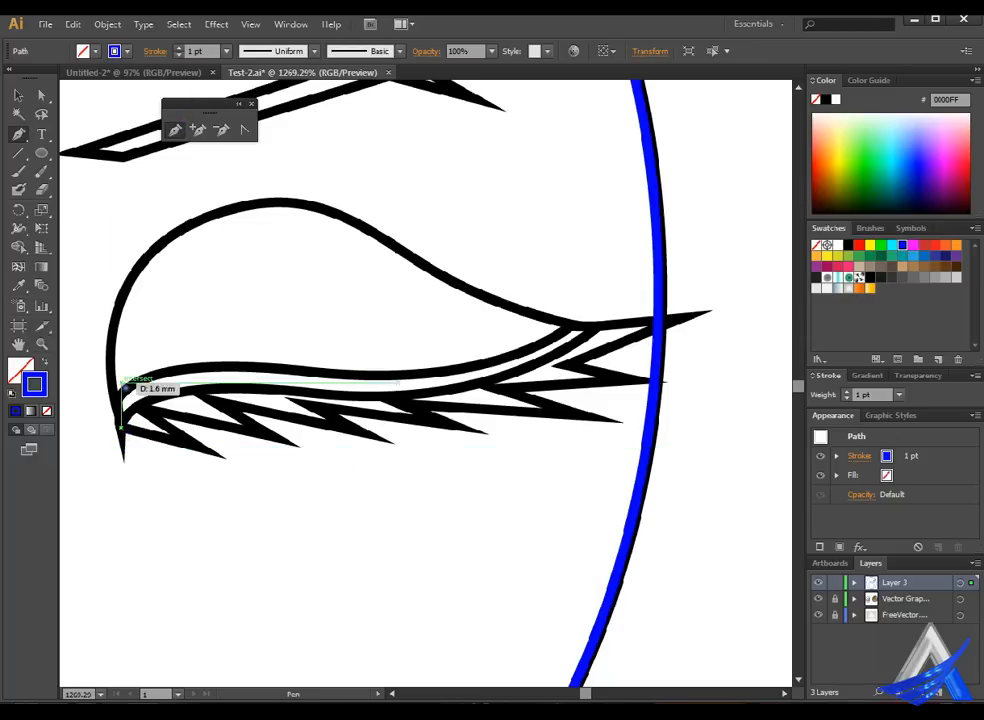
{"action": "left_click_drag", "start_coordinate": [128, 292], "coordinate": [171, 247]}
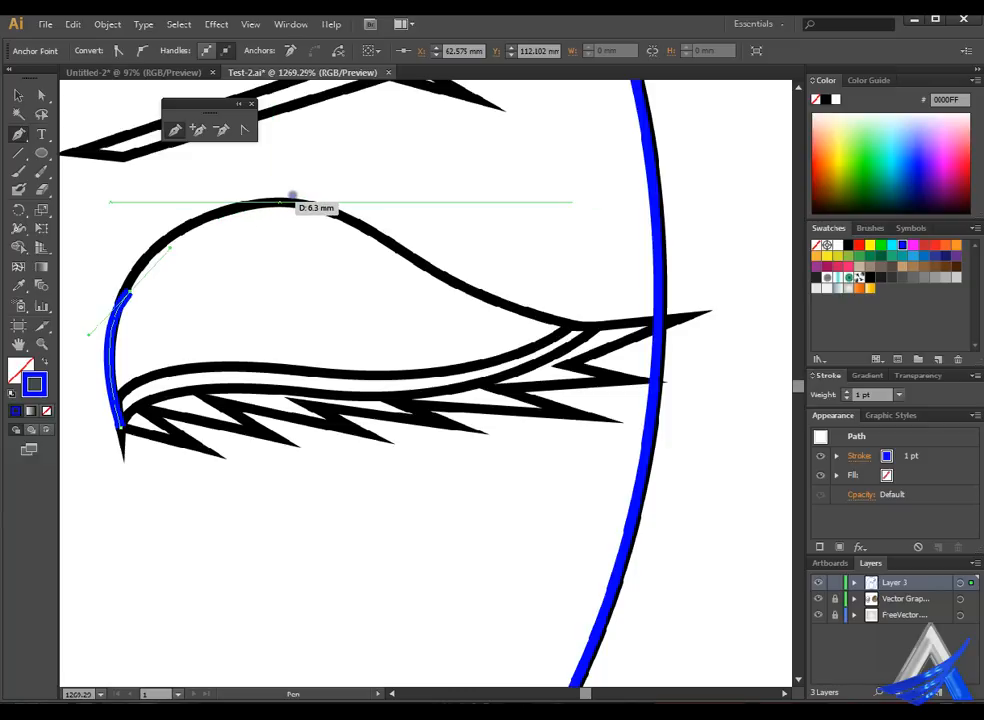
{"action": "left_click_drag", "start_coordinate": [295, 196], "coordinate": [441, 180]}
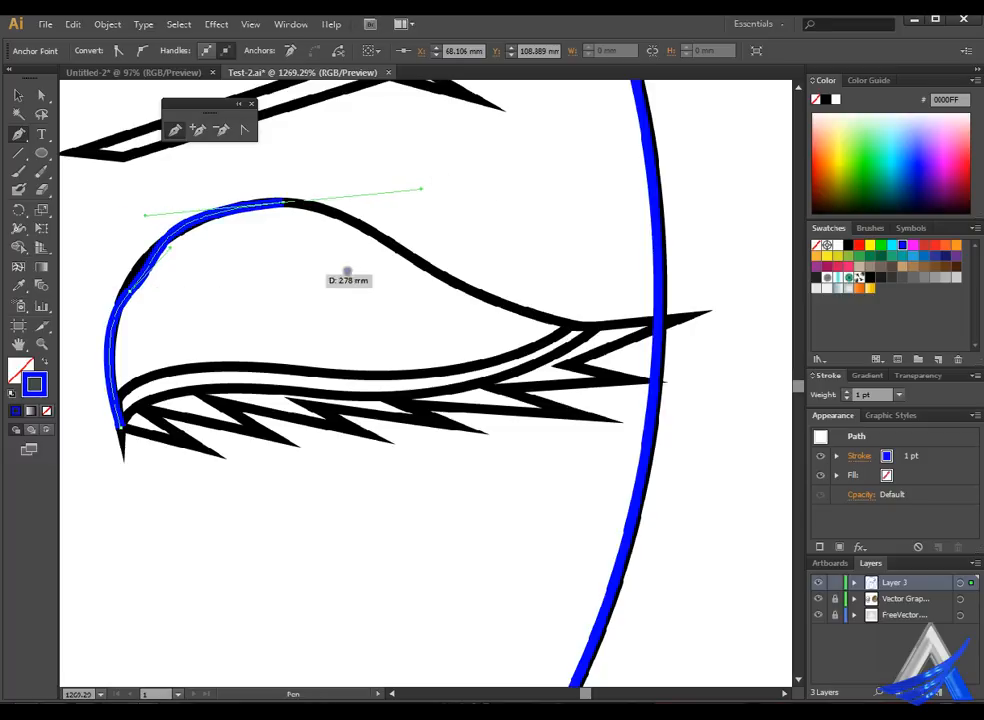
- Remove the eyelid curve's middle anchor, add a new one midway along the path, and undo the new anchor's removal
{"action": "left_click", "coordinate": [131, 289]}
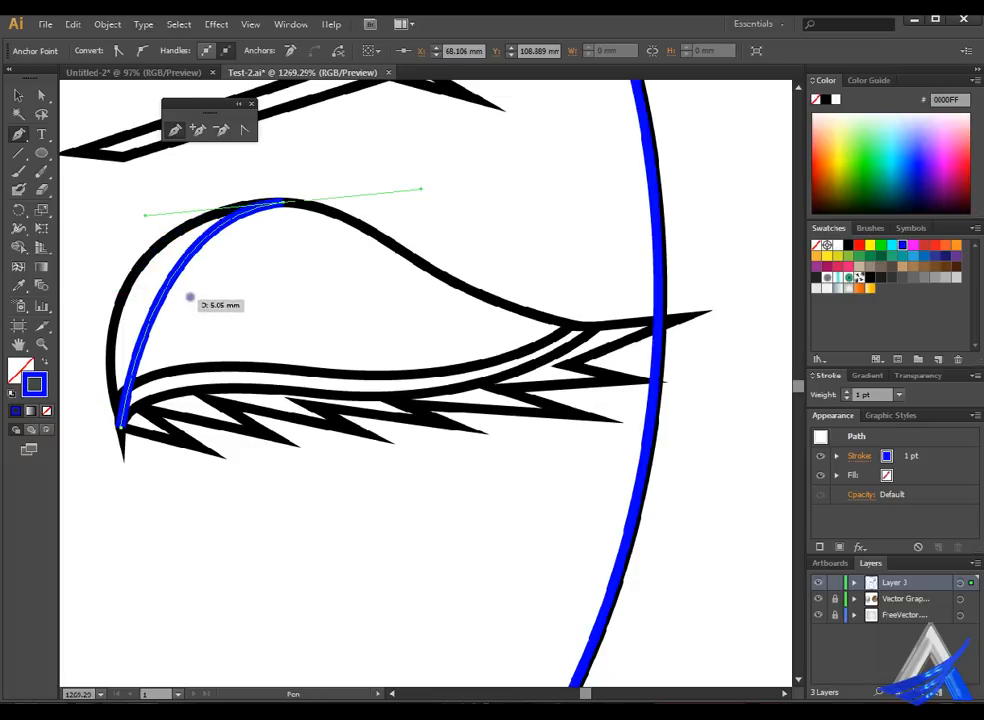
{"action": "left_click", "coordinate": [167, 292]}
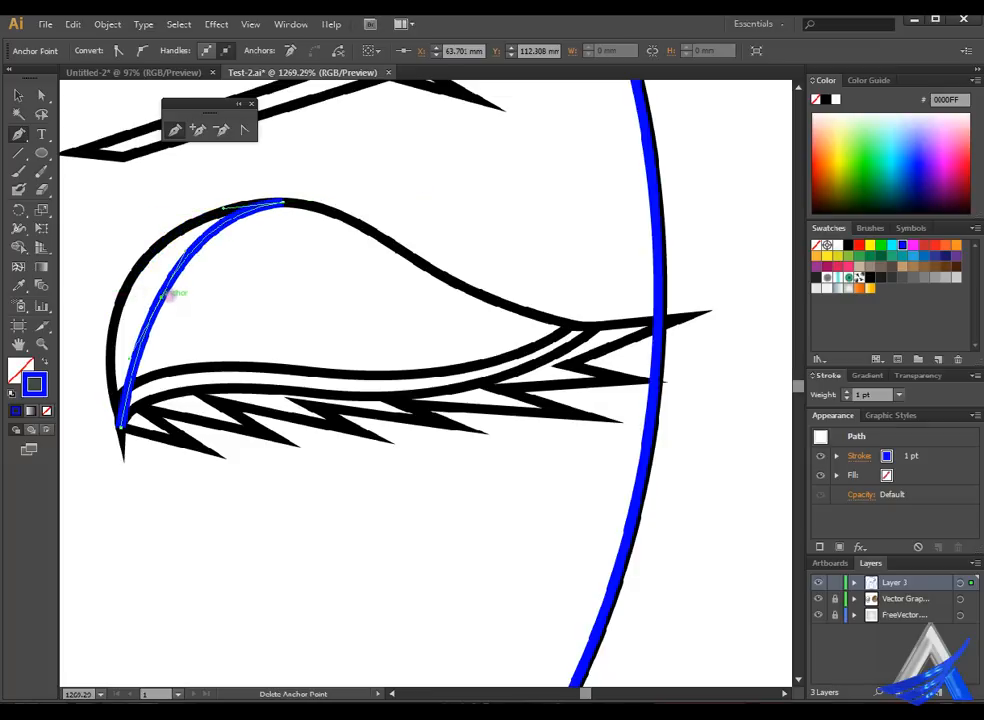
{"action": "left_click", "coordinate": [167, 292]}
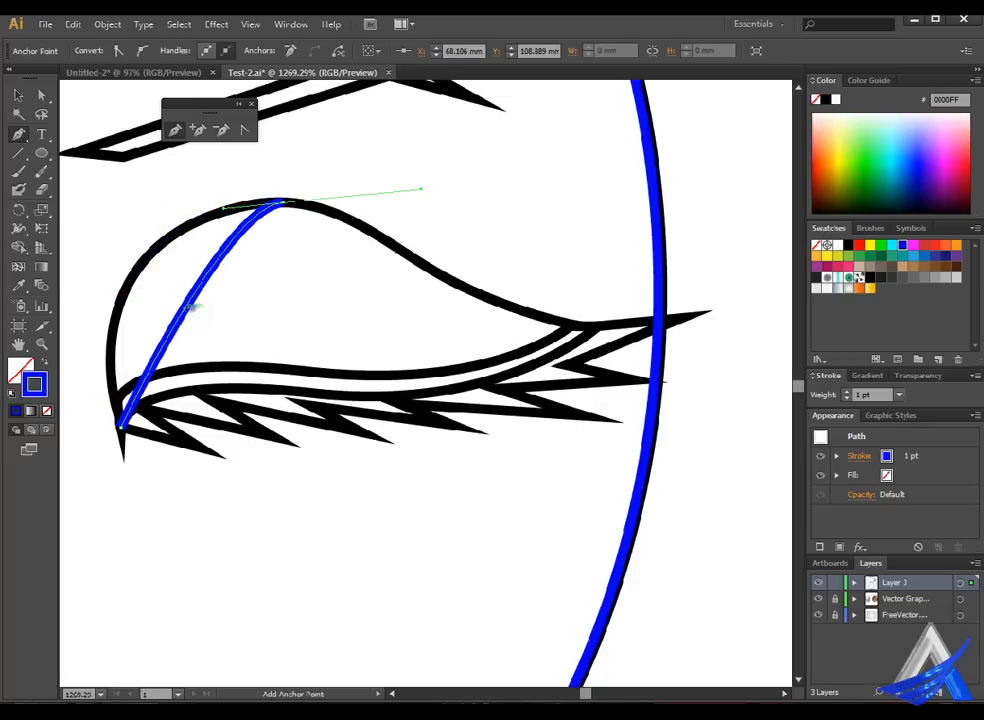
{"action": "key", "text": "ctrl+z"}
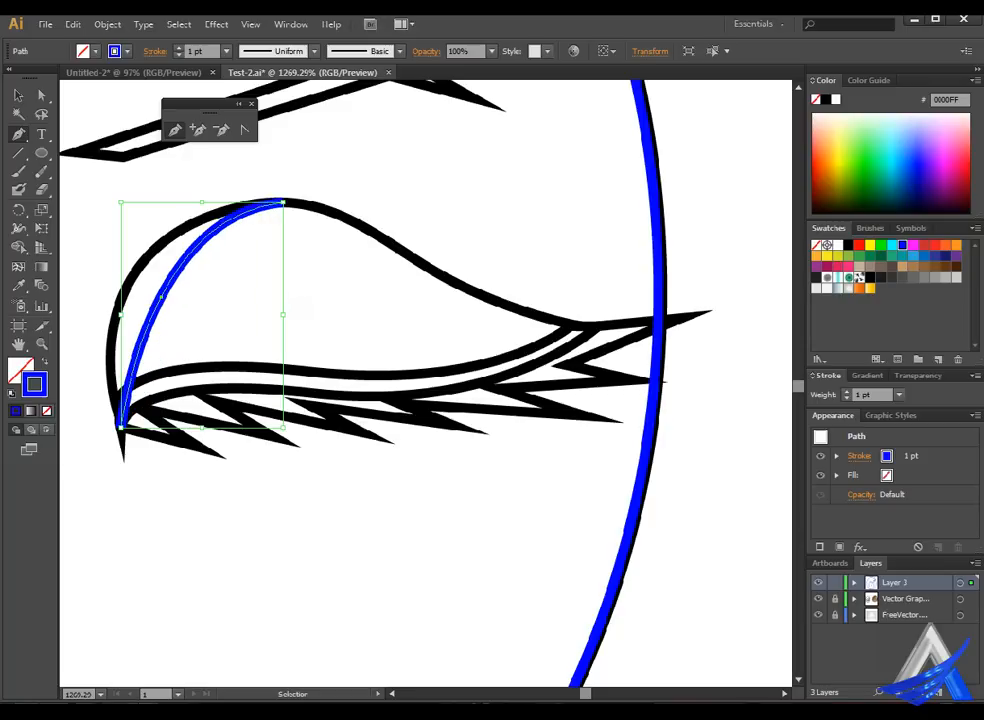
- Undo the removal of the eyelid curve's middle anchor and try extending the curve along the lid's outer slope
{"action": "key", "text": "ctrl+z"}
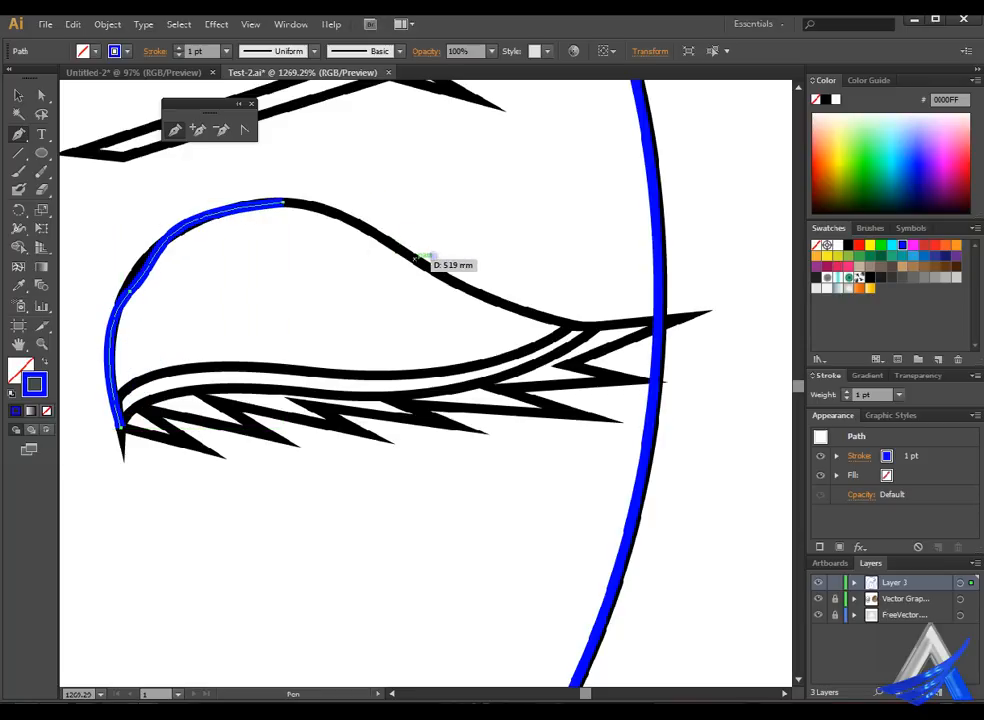
{"action": "left_click_drag", "start_coordinate": [415, 258], "coordinate": [447, 266]}
{"action": "key", "text": "ctrl+z"}
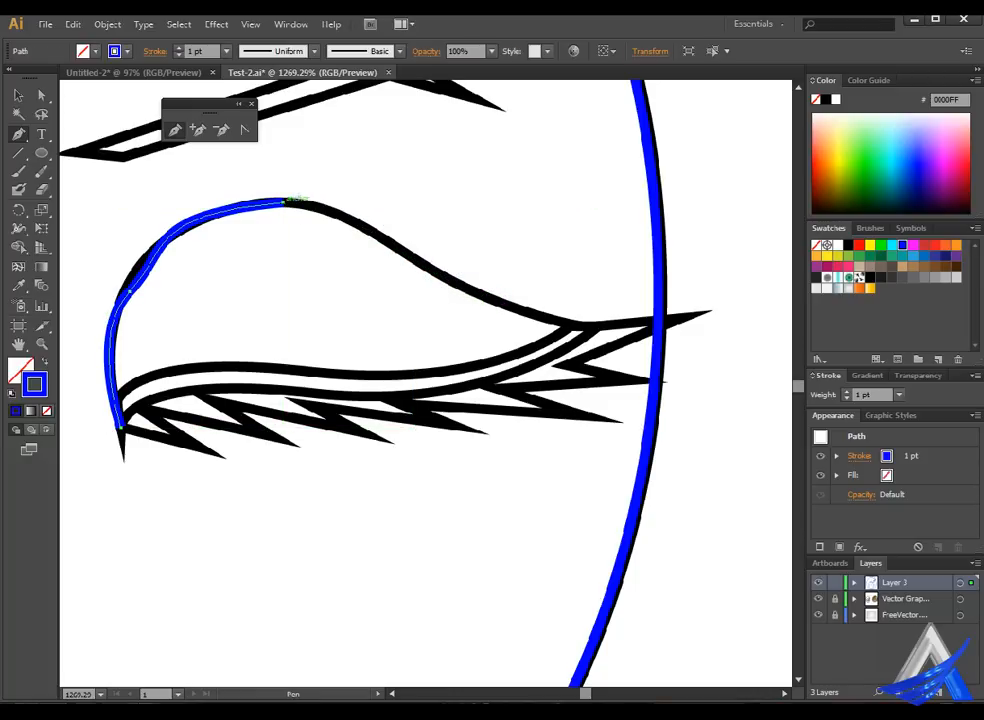
- Try to adjust the eyelid curve's end anchor at the top of the lid with the Direct Selection tool
{"action": "left_click", "coordinate": [41, 94]}
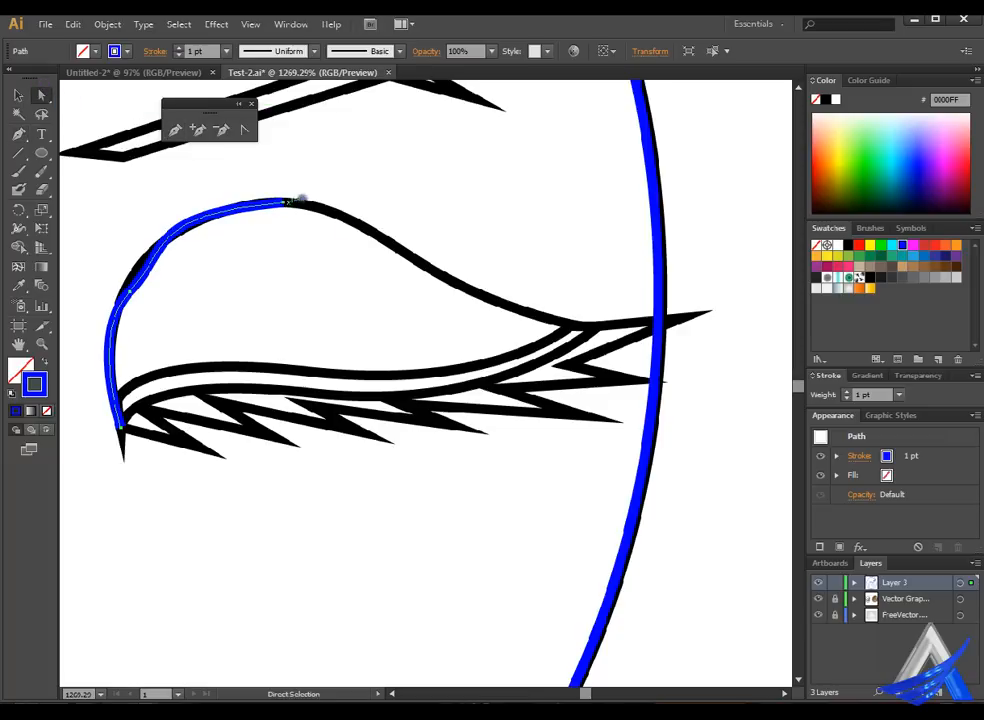
{"action": "left_click_drag", "start_coordinate": [300, 199], "coordinate": [294, 193]}
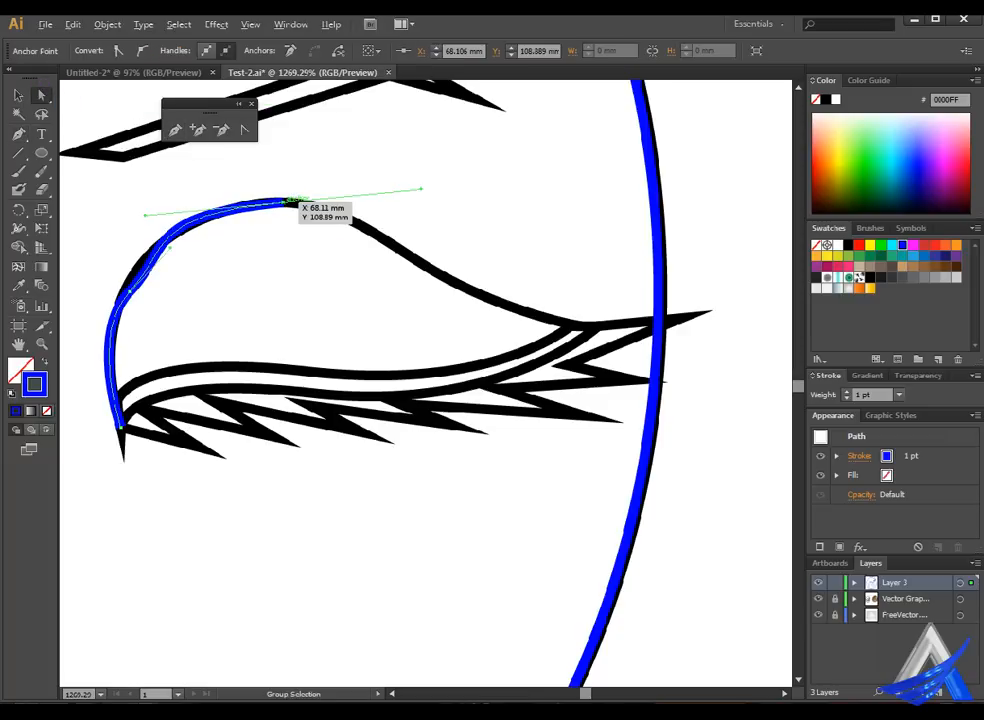
{"action": "left_click", "coordinate": [294, 200], "text": "alt"}
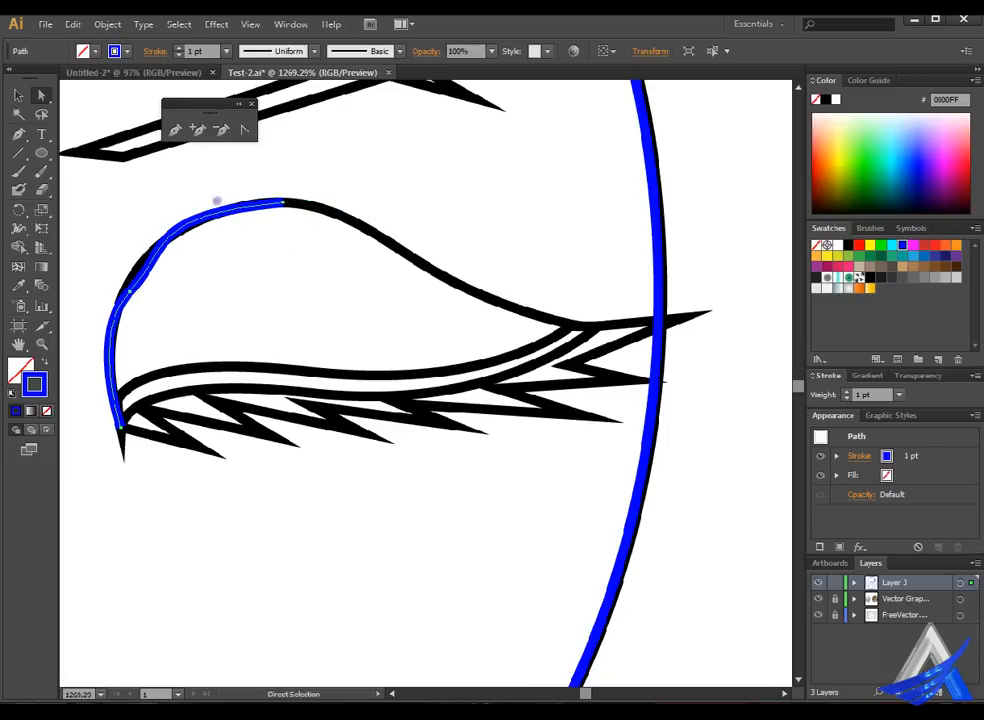
- Try to trace the lid's outer slope as a separate Pen segment from mid-slope back to the top of the lid
{"action": "key", "text": "p"}
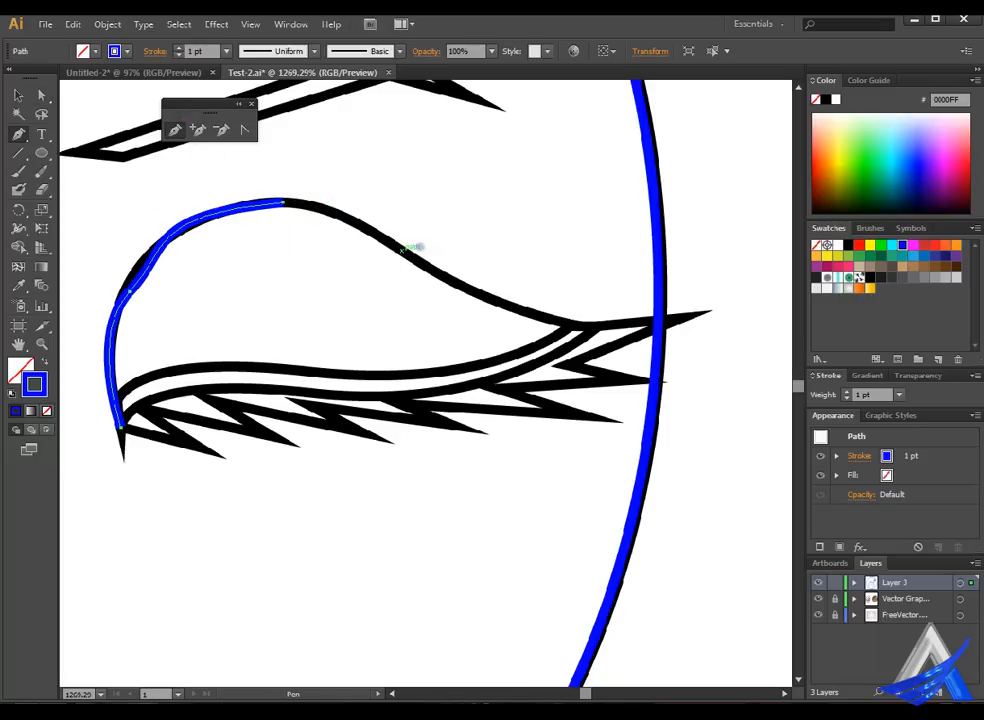
{"action": "left_click", "coordinate": [402, 250]}
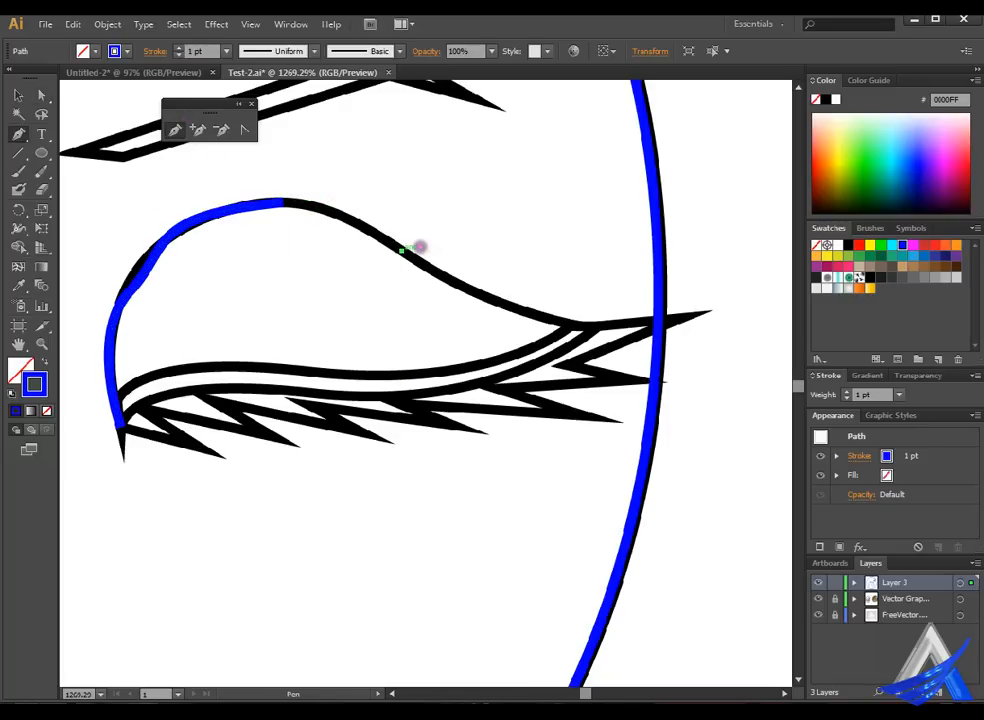
{"action": "left_click", "coordinate": [291, 201]}
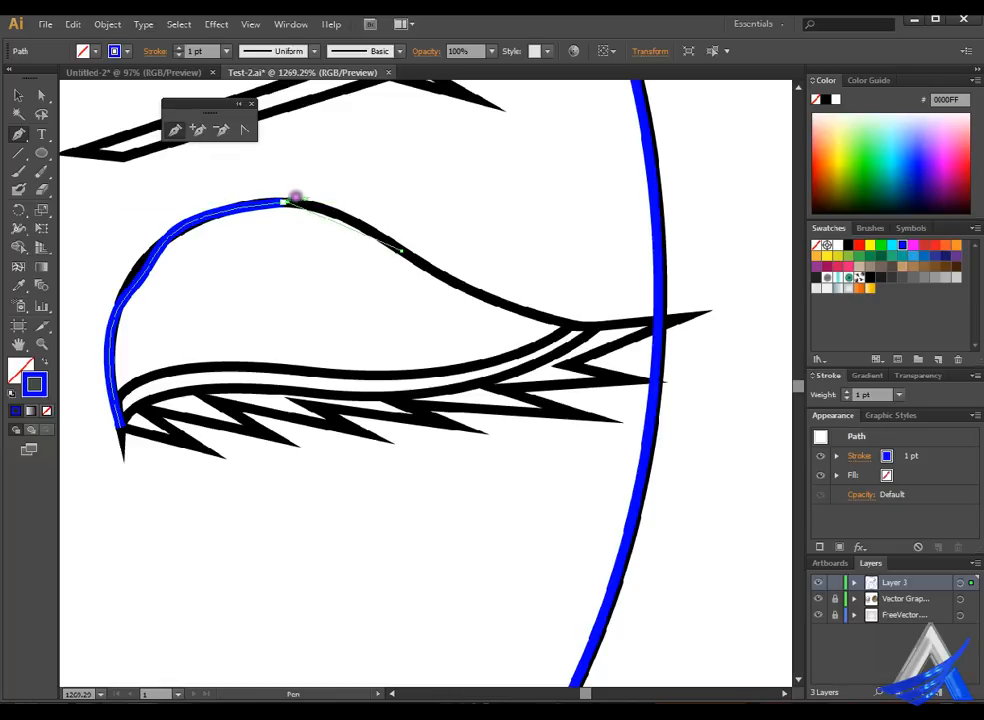
{"action": "left_click_drag", "start_coordinate": [288, 206], "coordinate": [278, 213]}
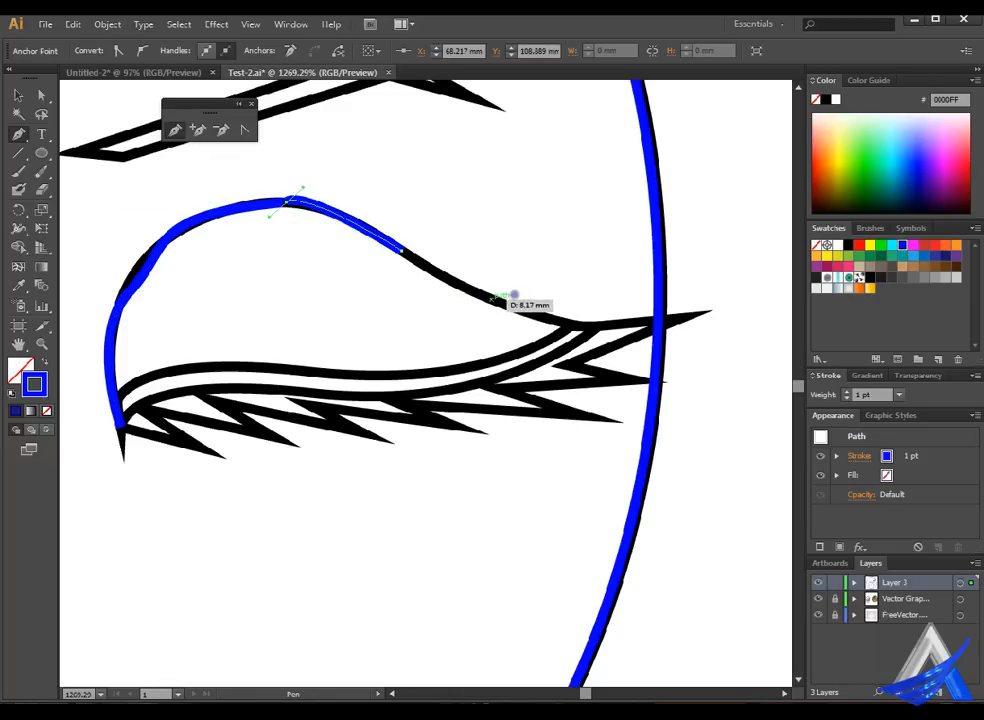
{"action": "key", "text": "ctrl+z"}
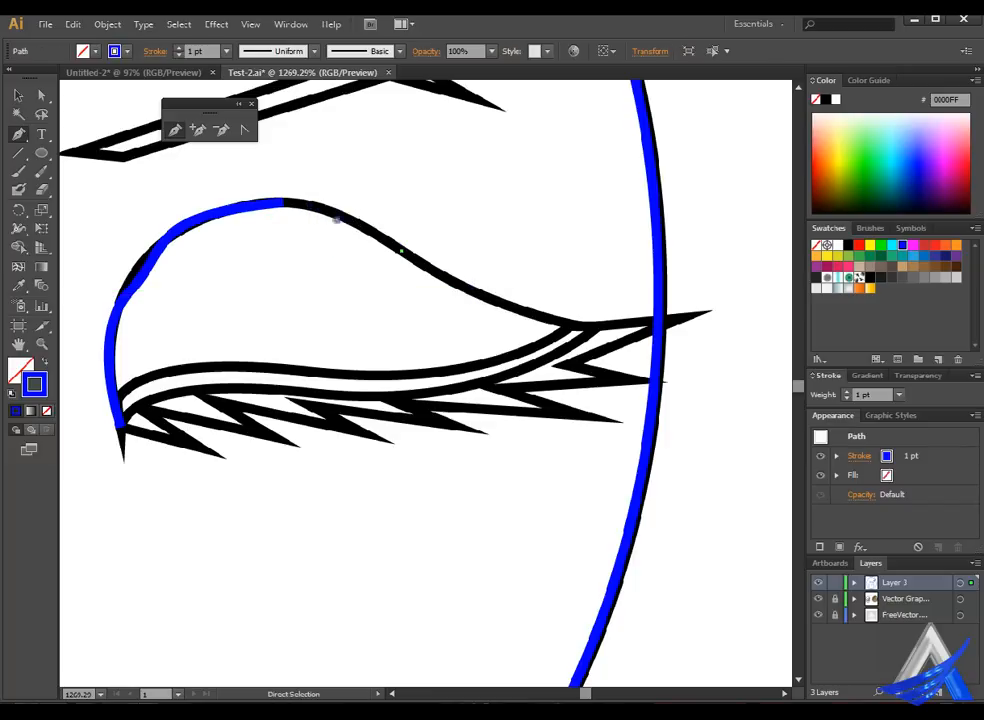
{"action": "left_click", "coordinate": [402, 248]}
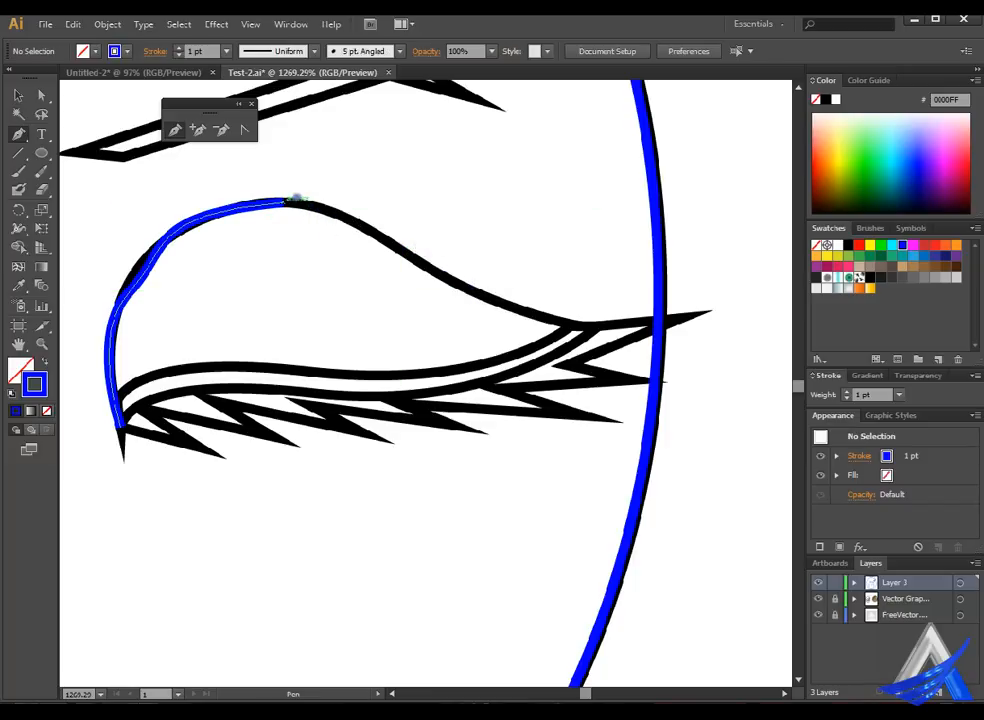
- Continue the eyelid path with the Pen tool from the top of the lid, curving through mid-slope to the outer corner and ending near the outer lash tip
{"action": "left_click", "coordinate": [288, 202]}
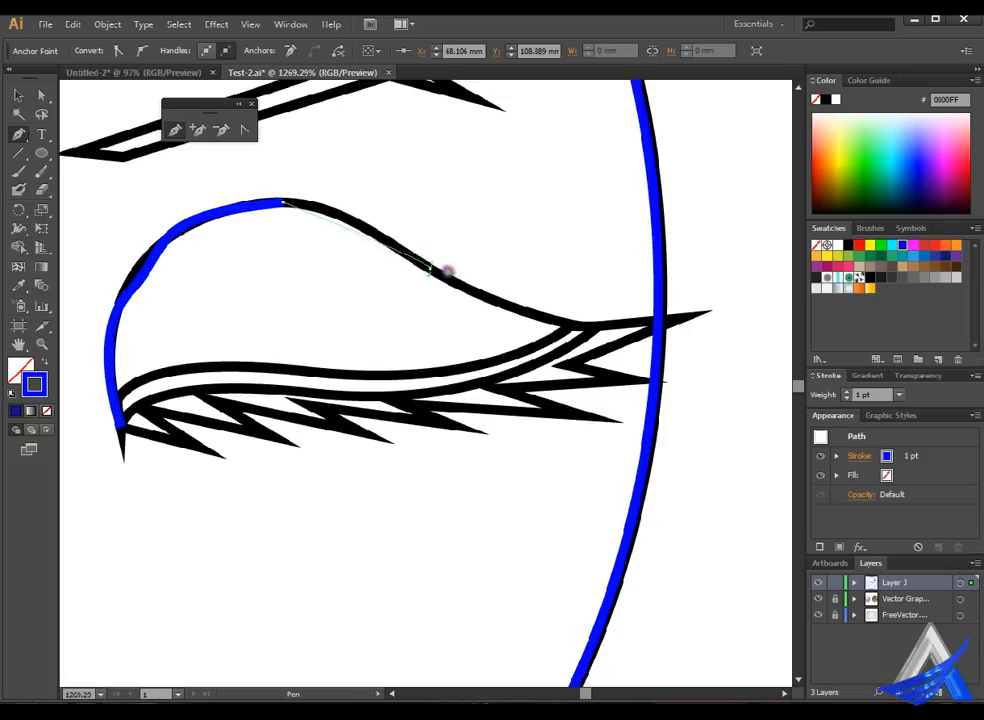
{"action": "left_click_drag", "start_coordinate": [431, 270], "coordinate": [503, 316]}
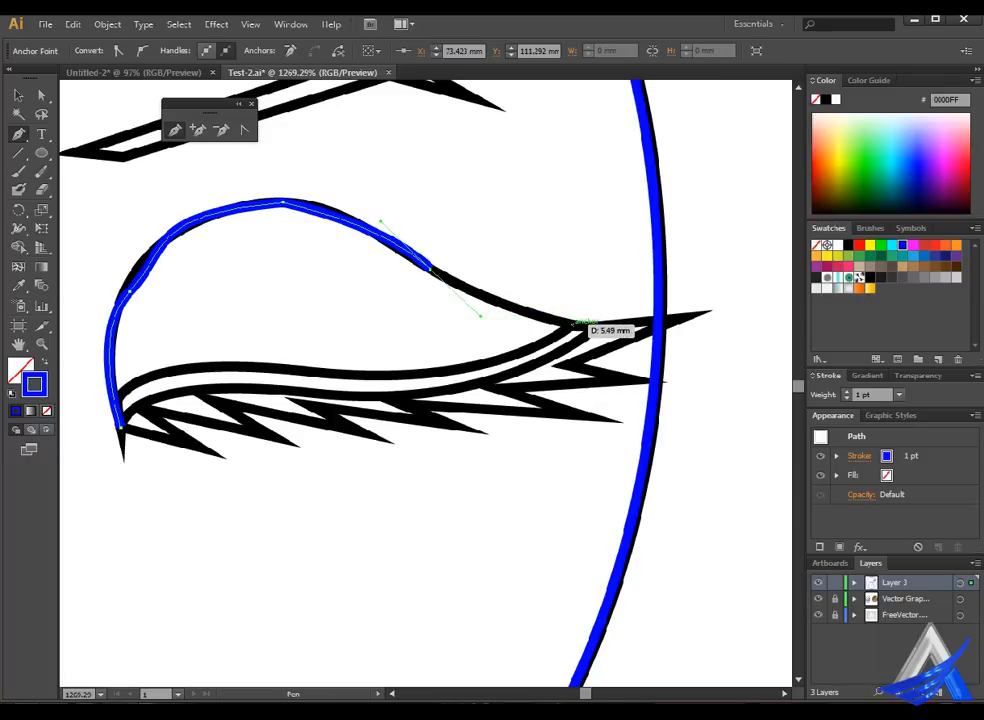
{"action": "left_click_drag", "start_coordinate": [577, 325], "coordinate": [615, 326]}
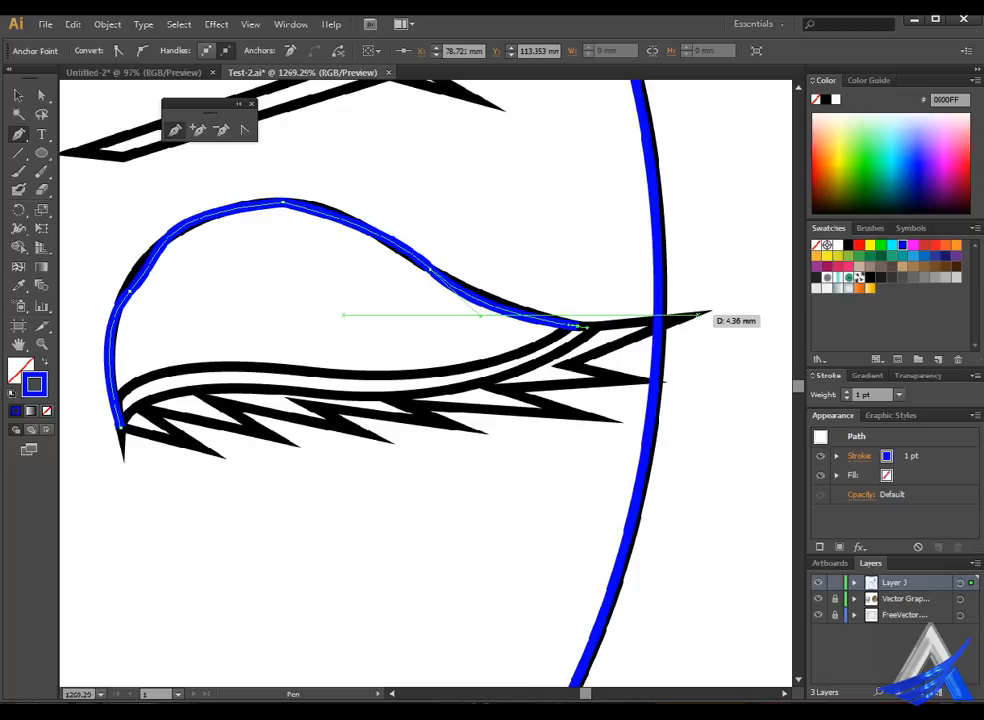
{"action": "left_click", "coordinate": [698, 315]}
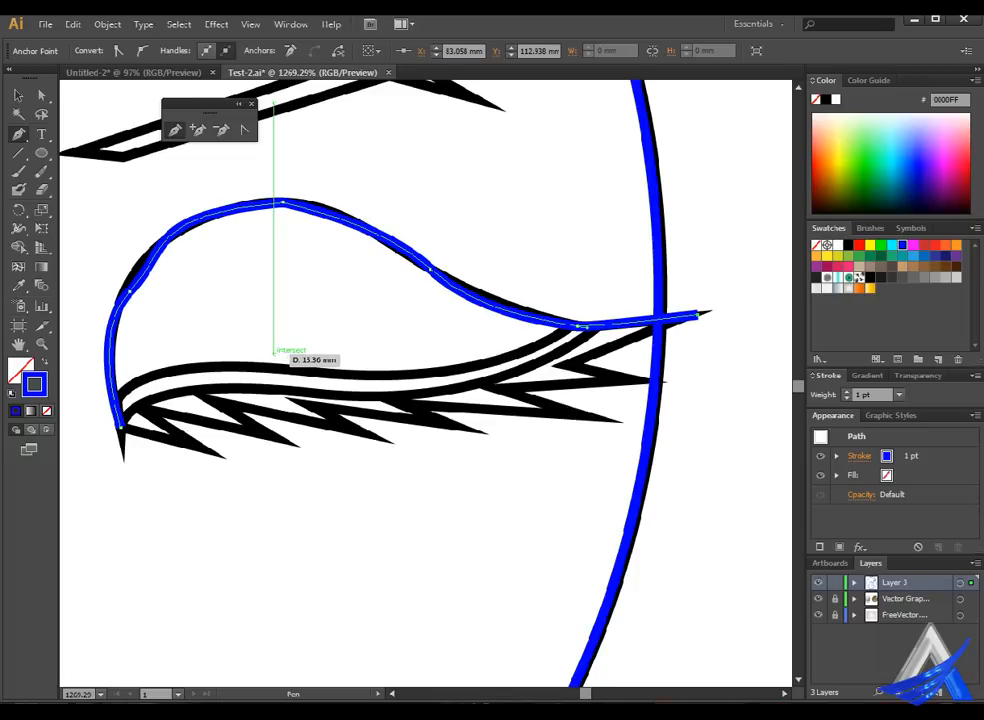
{"action": "key", "text": "ctrl"}
{"action": "key", "text": "ctrl+0"}
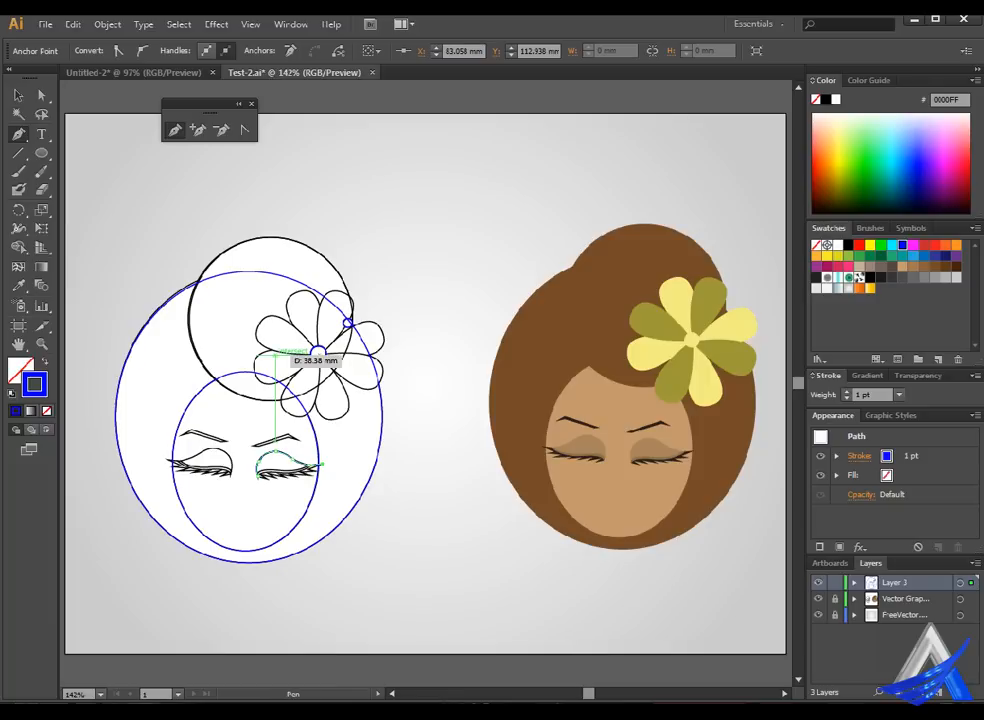